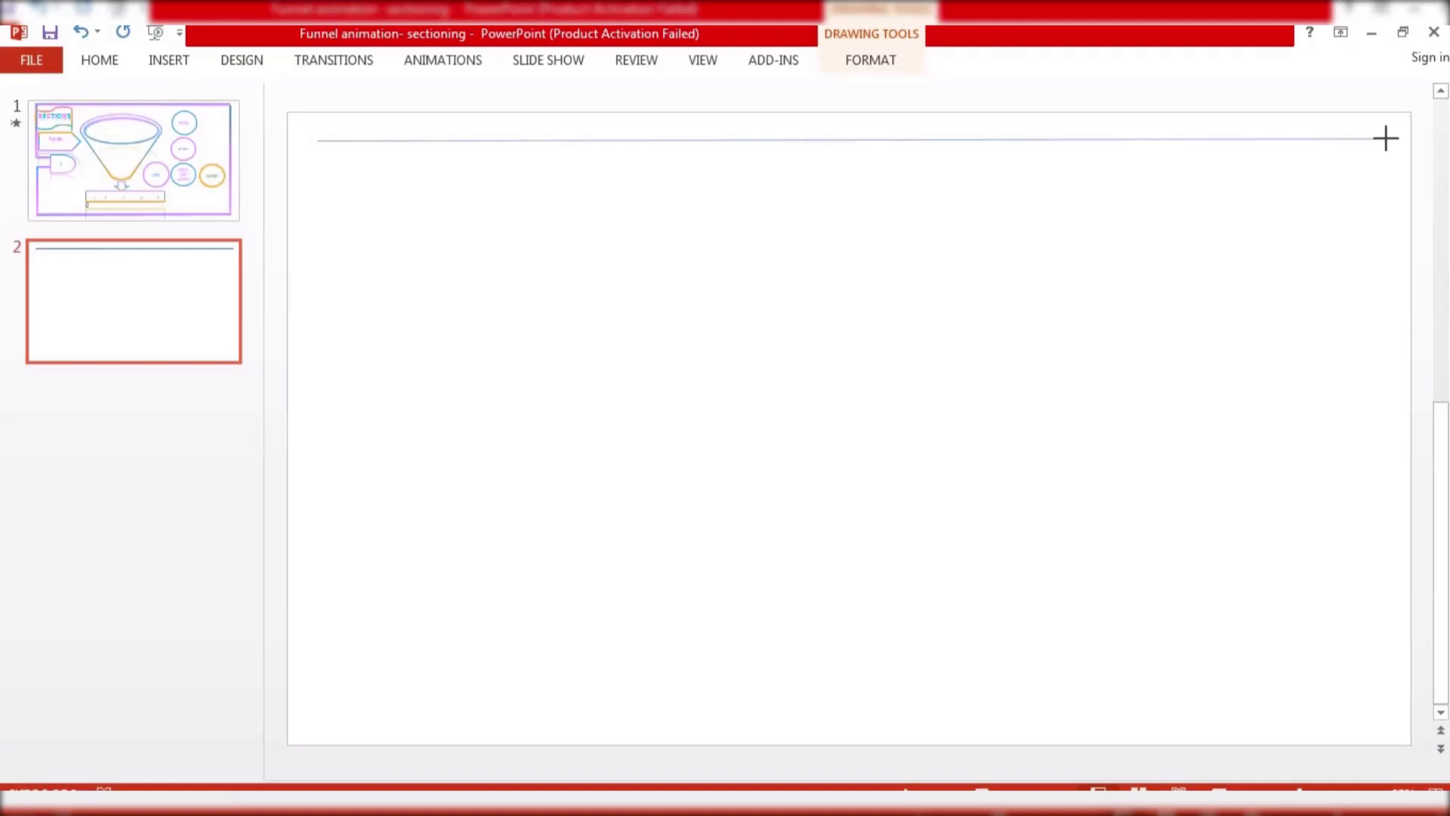
Draw a horizontal line across the top of the slide, aligning its left end near the slide edge
left_click_drag(1386, 138, 1386, 138)
left_click_drag(316, 141, 317, 138)
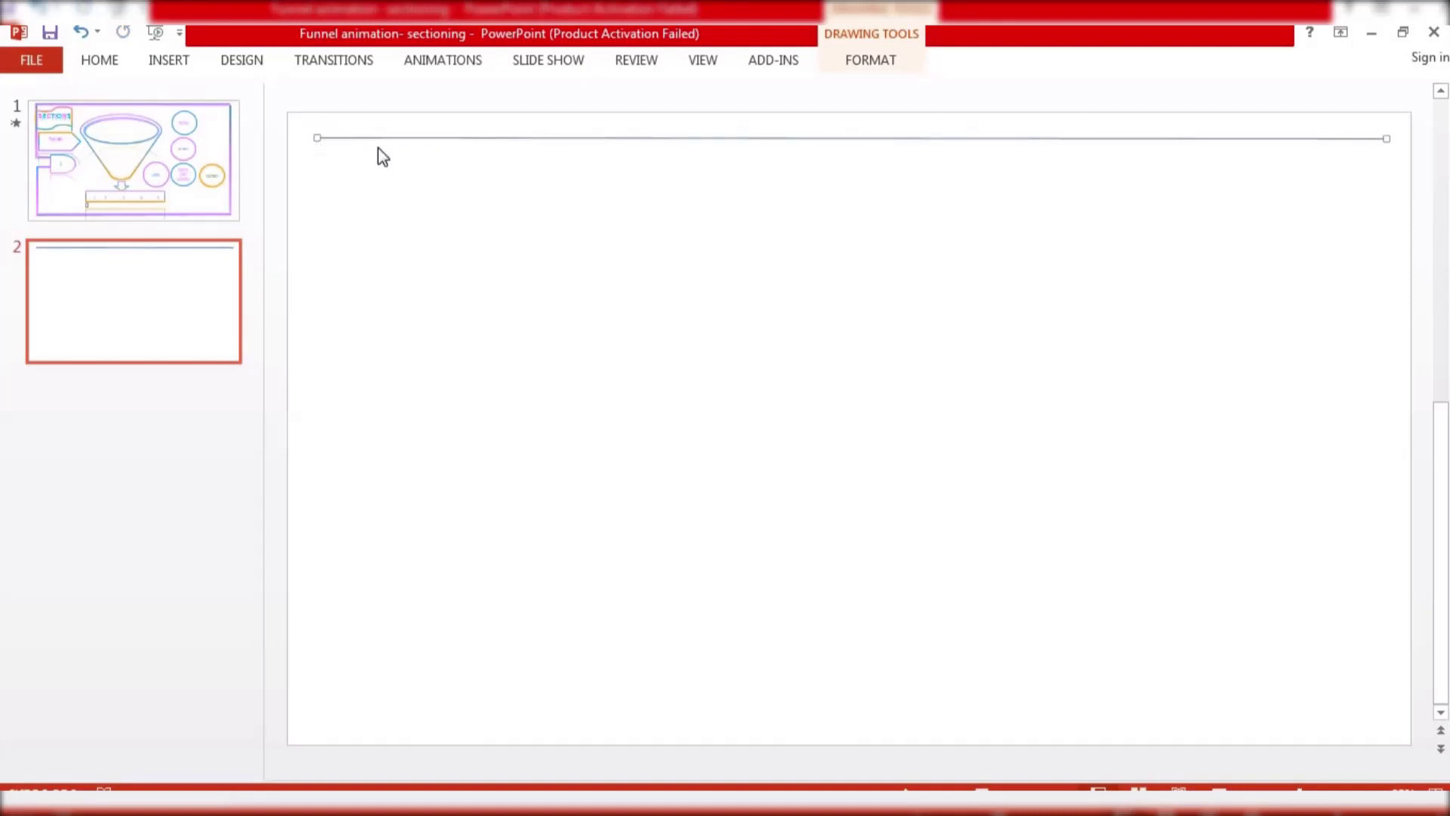
Paste a copy of the horizontal line and rotate it right 90°
key("ctrl+v")
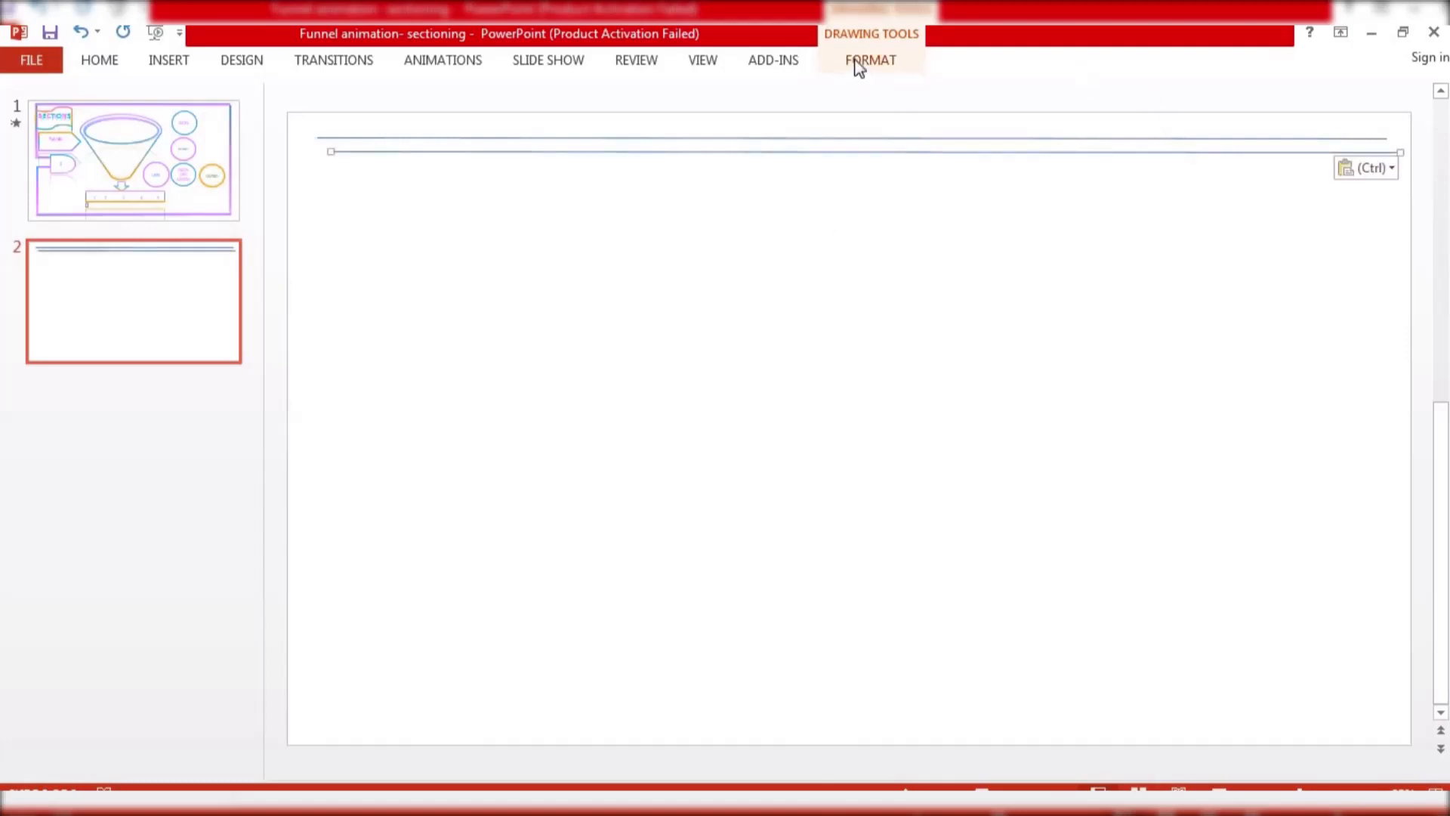
left_click(859, 65)
left_click(1101, 137)
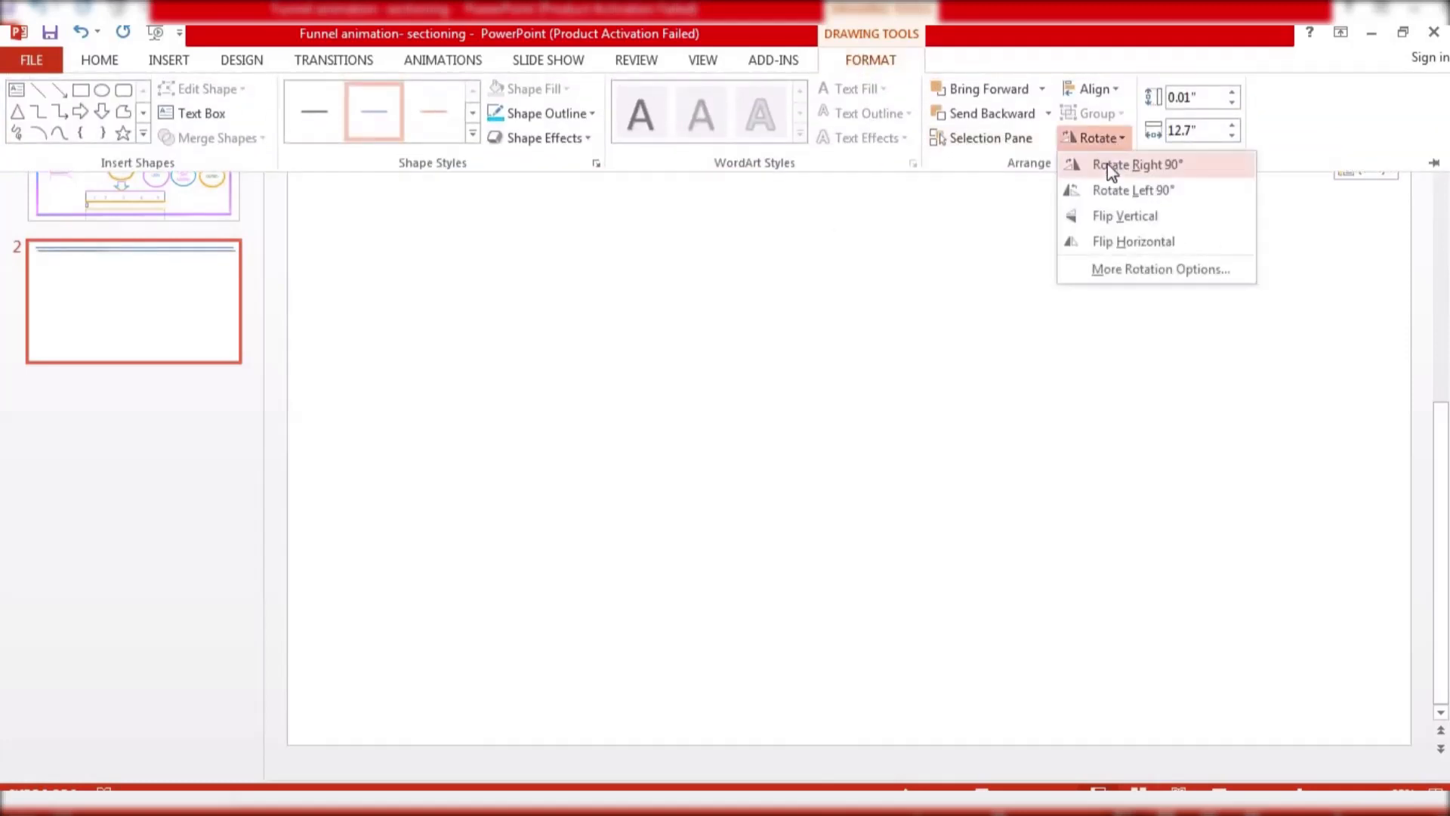
left_click(1109, 165)
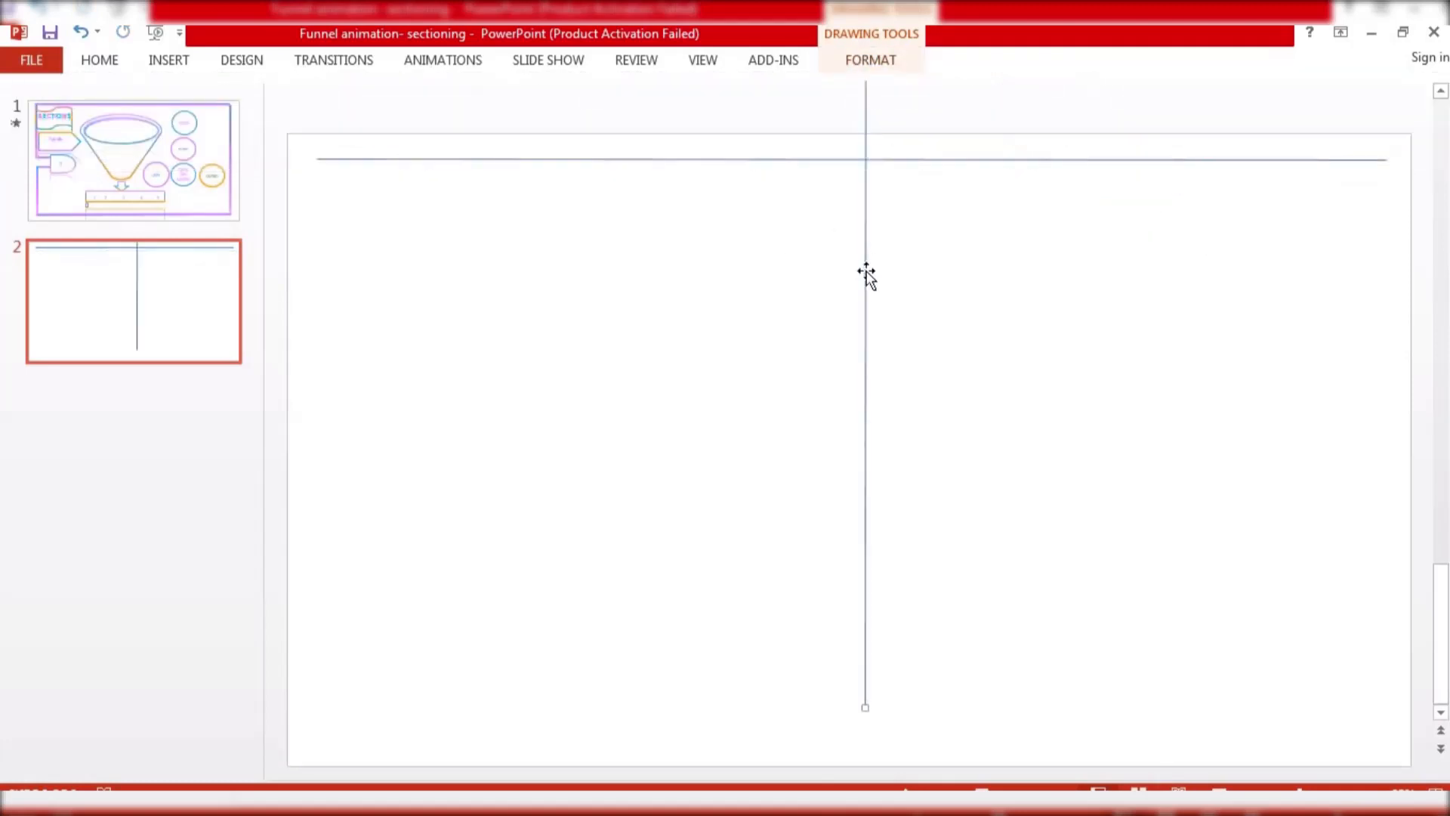
Move the vertical line to the right side and shorten it to run from the top line down to the slide bottom
left_click_drag(866, 275, 1370, 545)
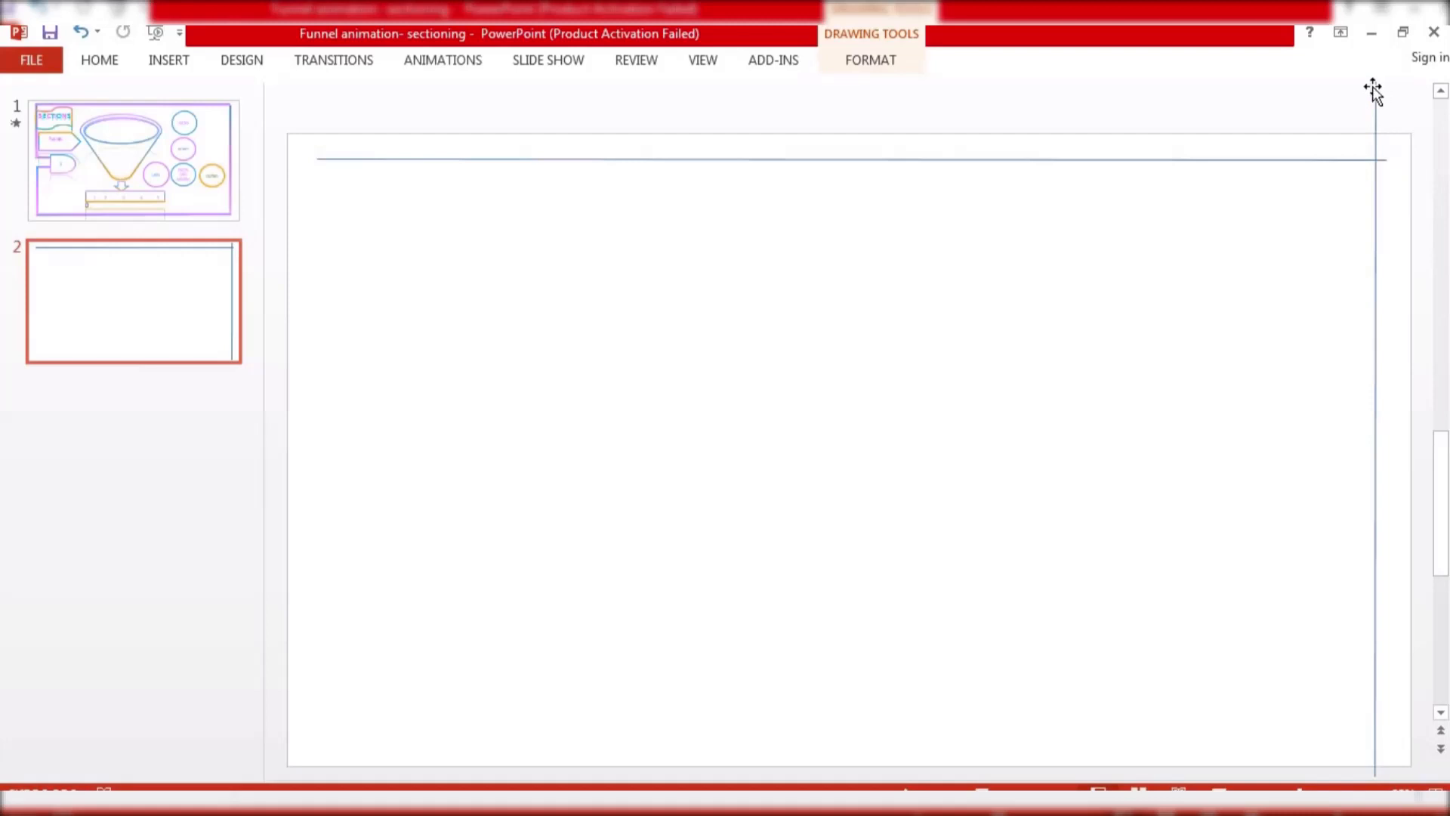
left_click_drag(1373, 87, 1375, 97)
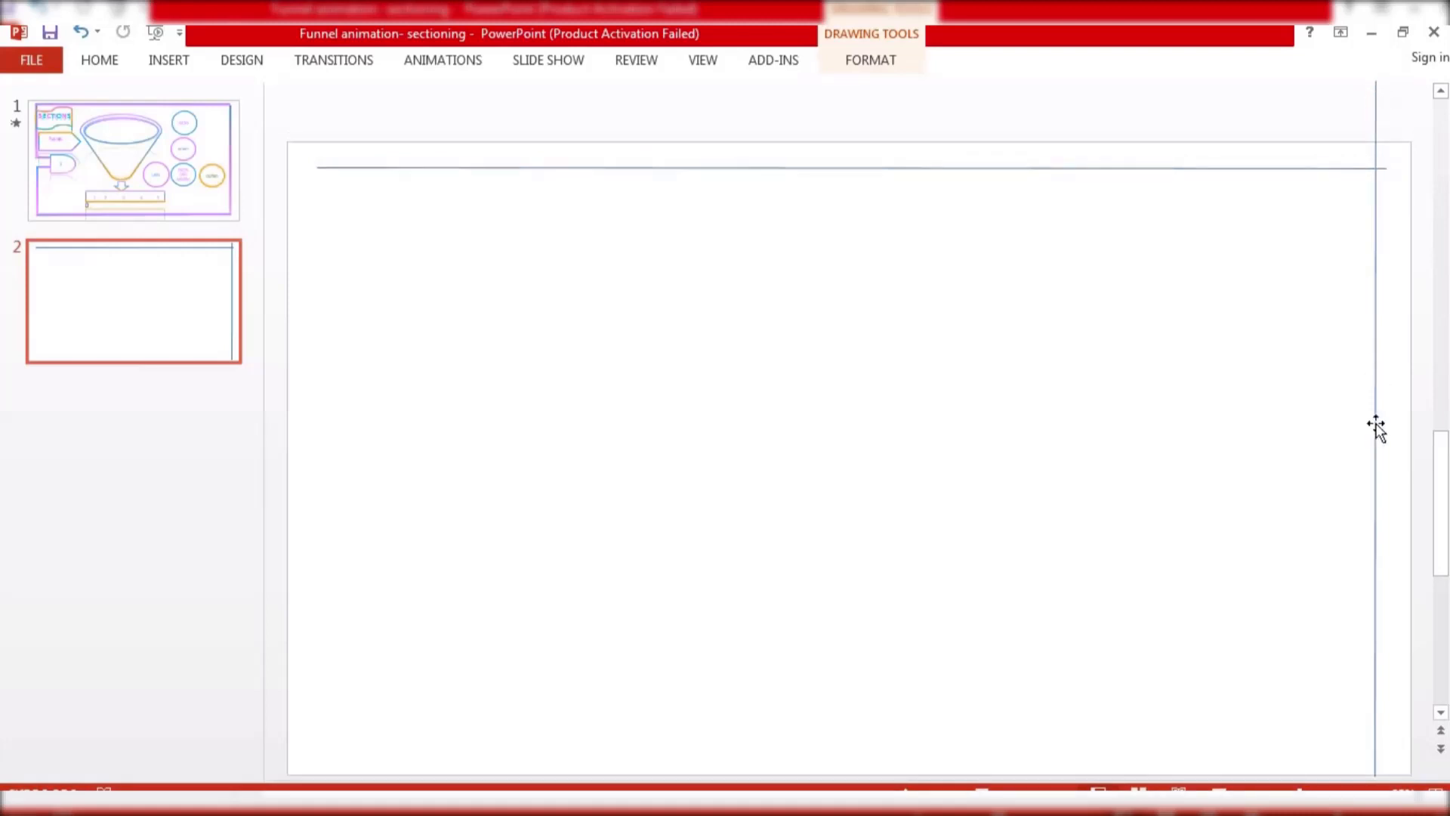
left_click_drag(1376, 423, 1384, 673)
scroll(1263, 590, "down", 4)
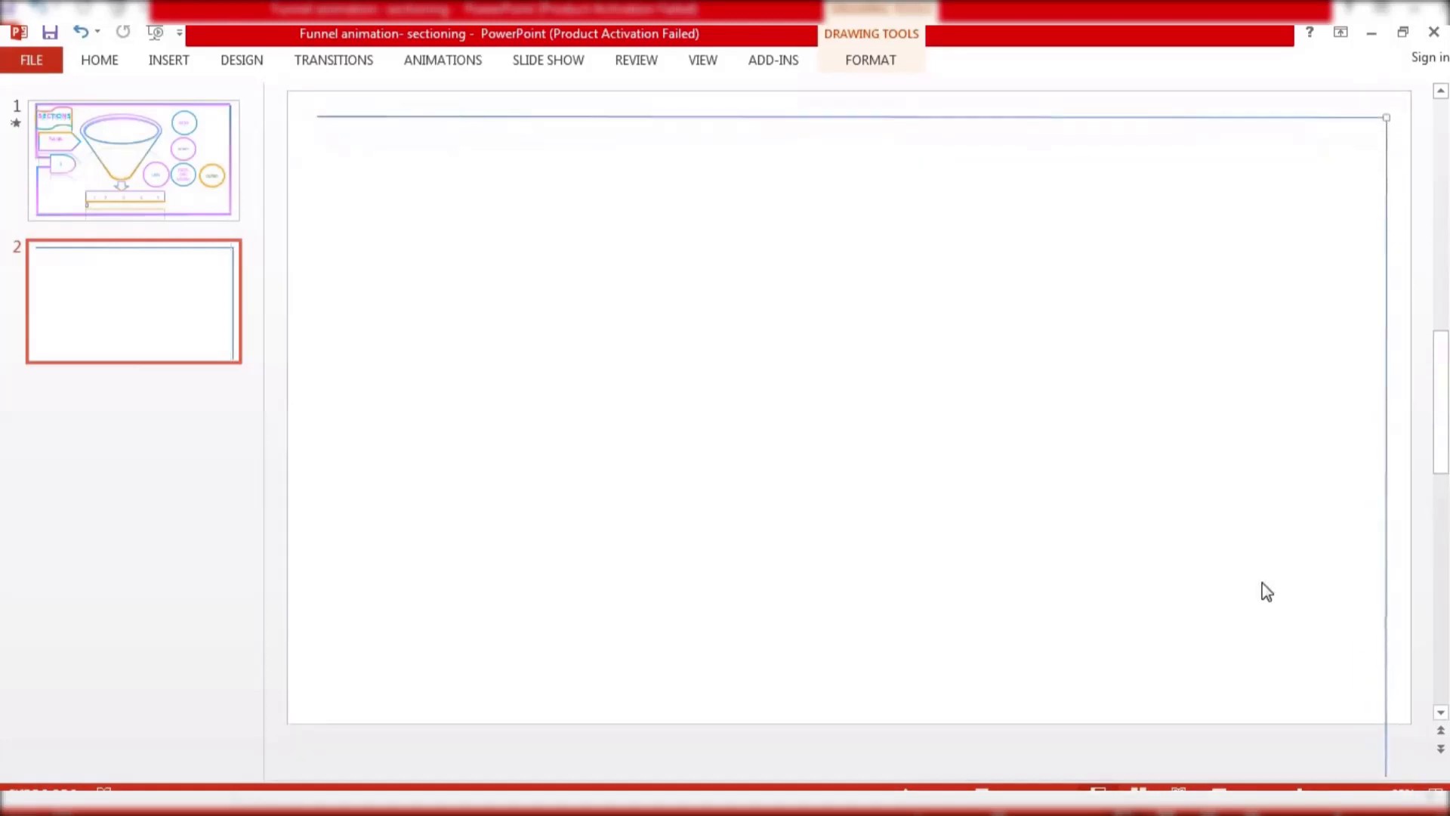
scroll(1292, 657, "down", 6)
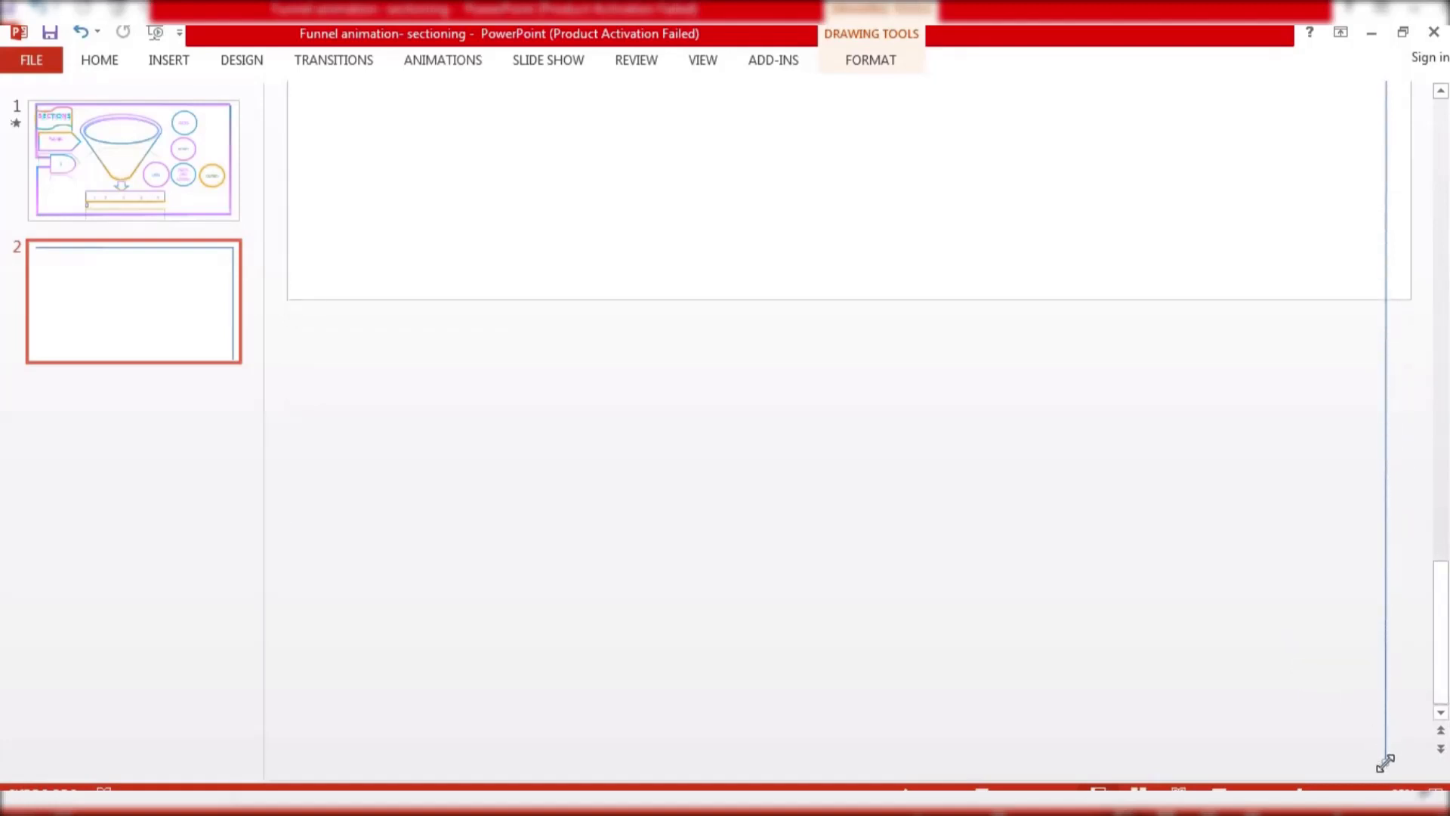
left_click_drag(1384, 762, 1380, 276)
scroll(1344, 284, "up", 9)
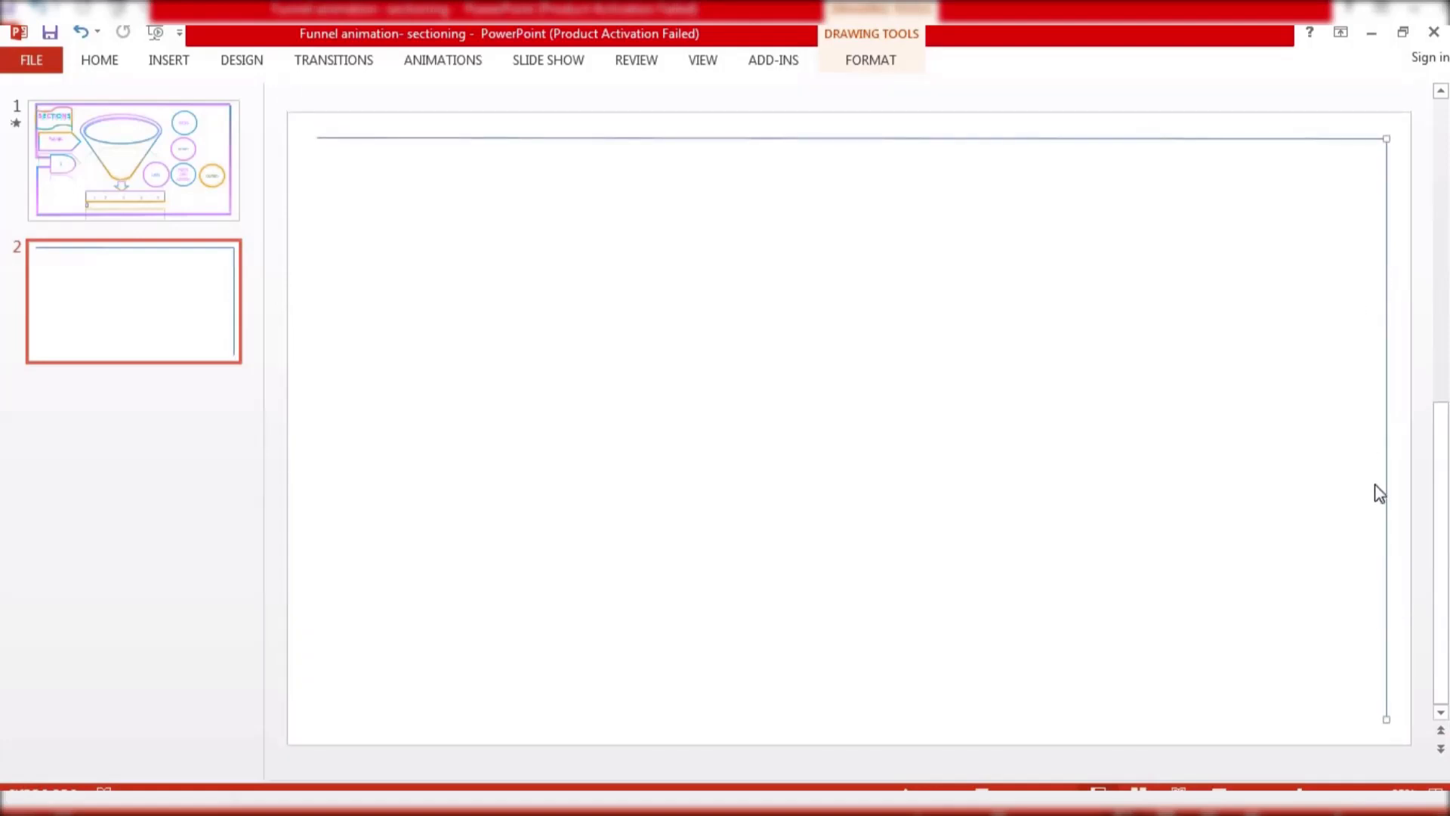
Paste another copy of the horizontal line and move it to the bottom of the slide
key("ctrl+v")
left_click_drag(945, 154, 929, 713)
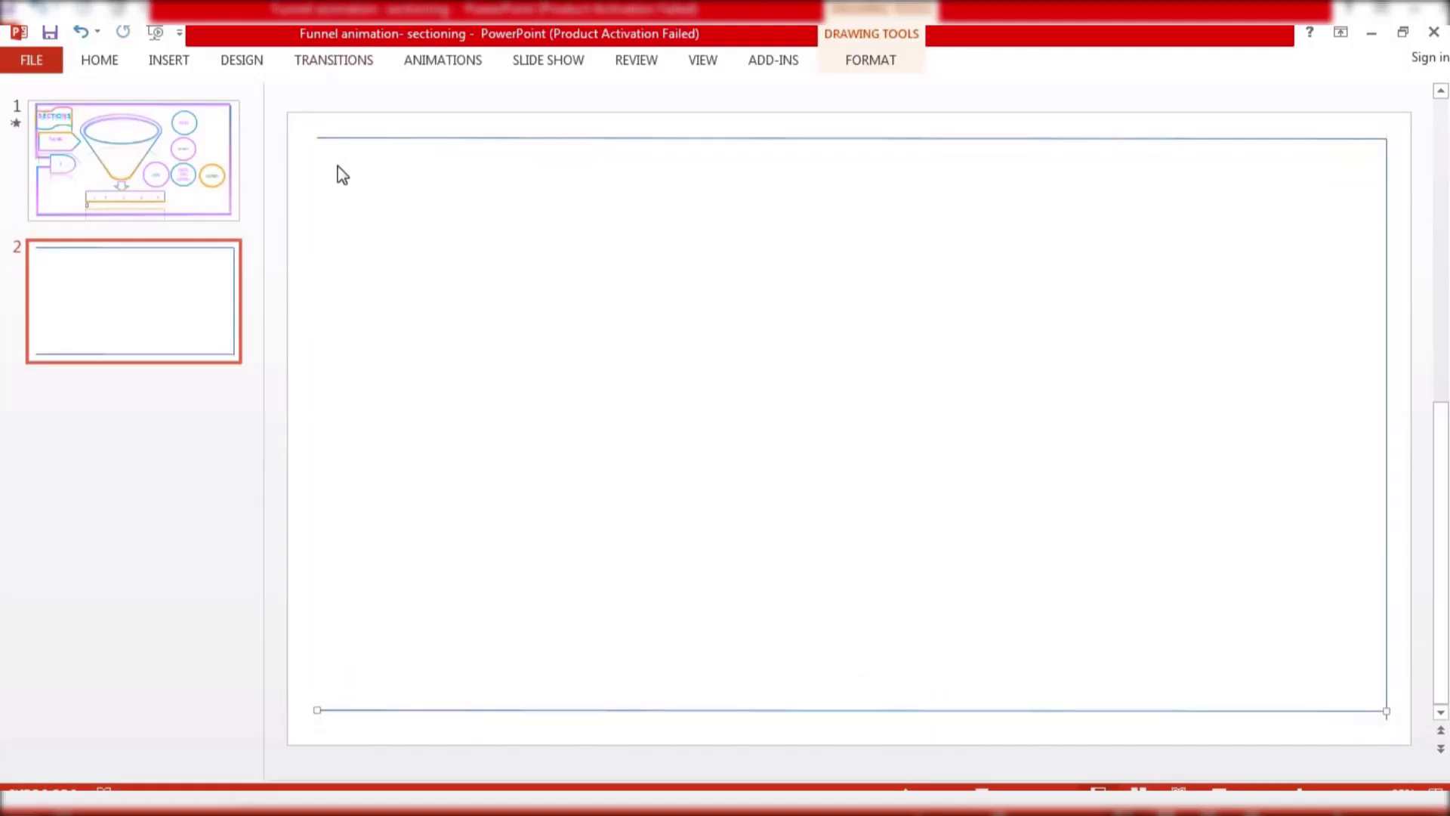
Draw a vertical line from the bottom-left corner up to about mid-height along the left side
left_click(171, 62)
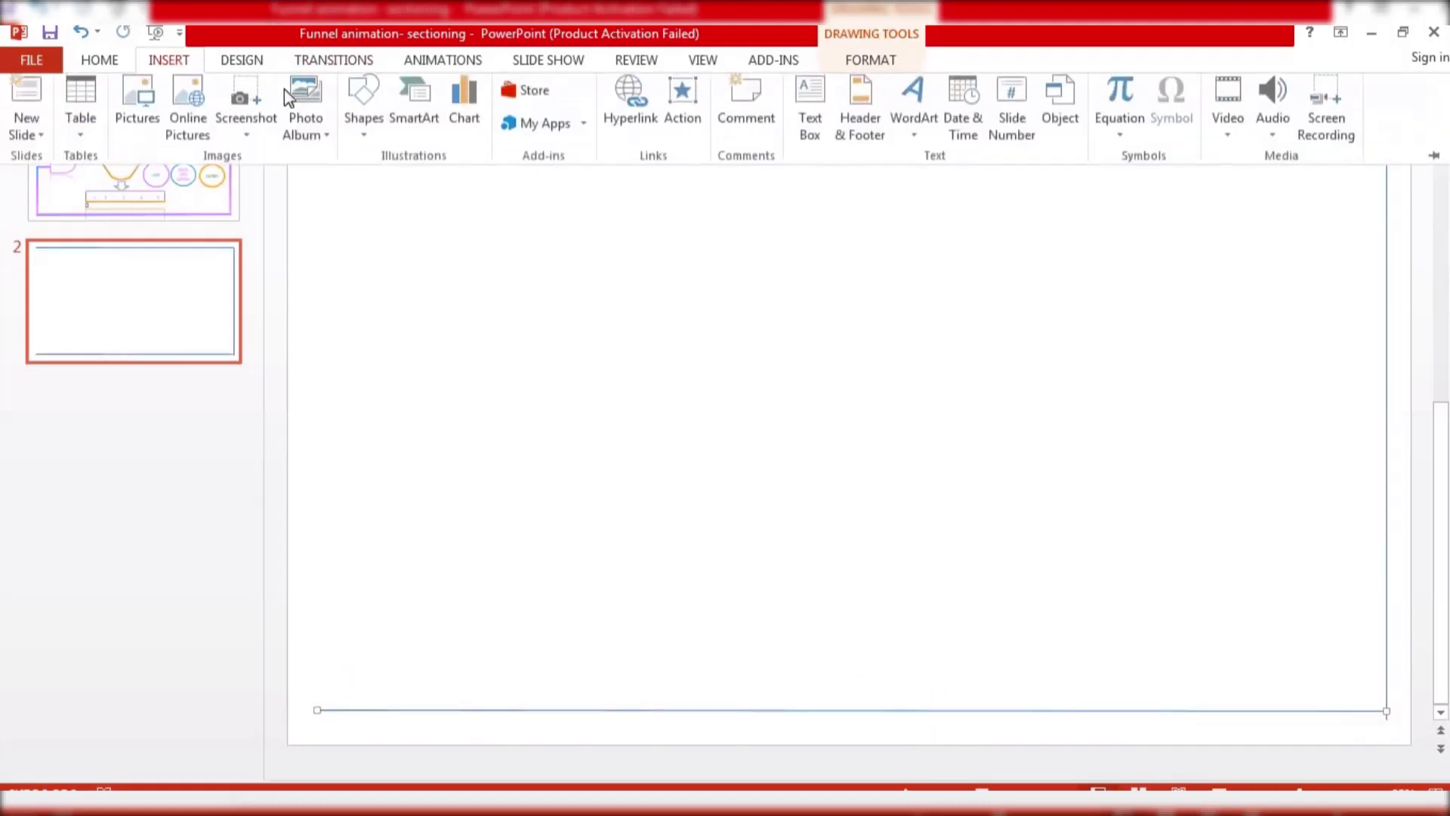
left_click(355, 143)
left_click(379, 185)
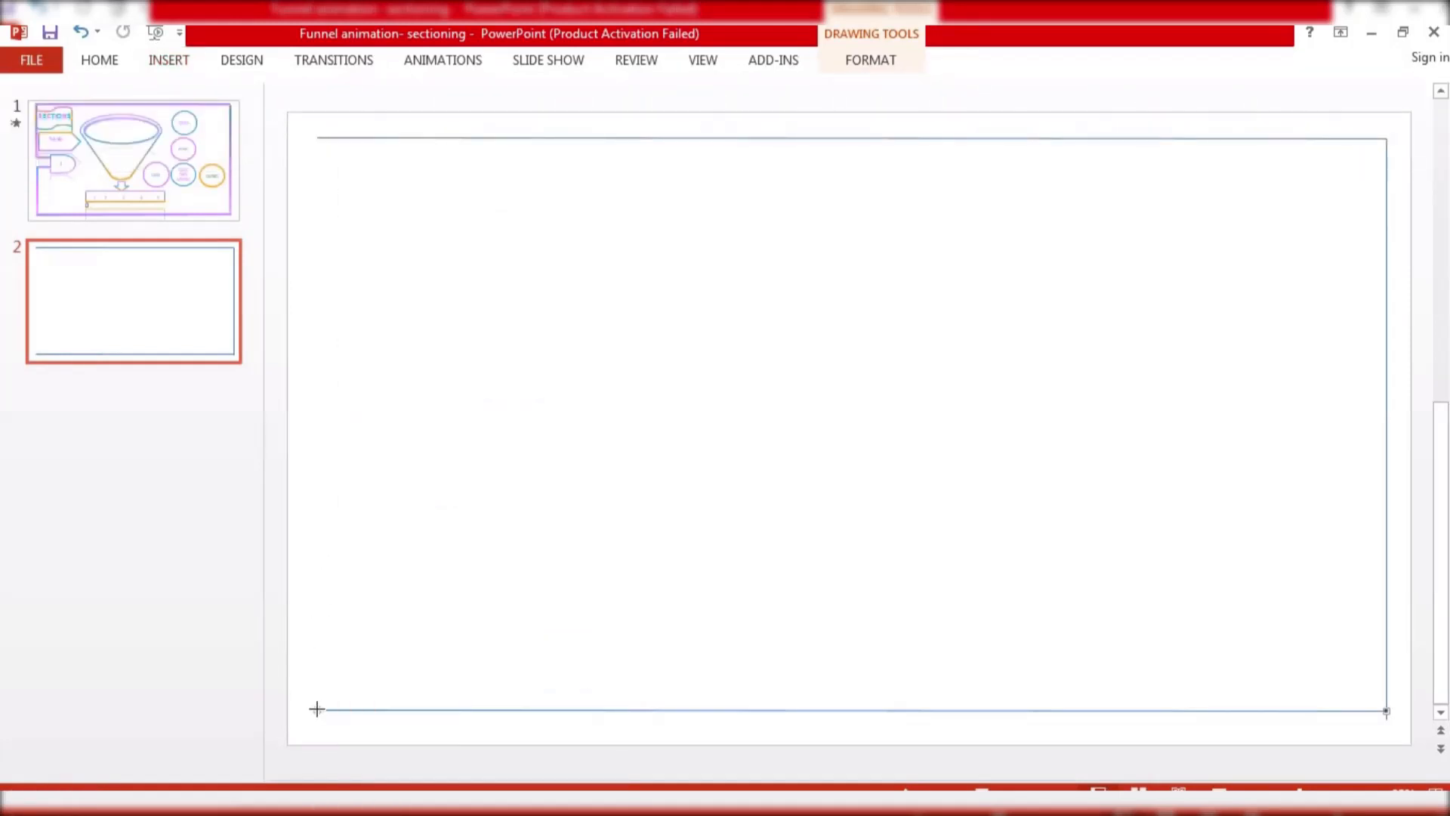
left_click_drag(317, 710, 315, 422)
left_click(364, 411)
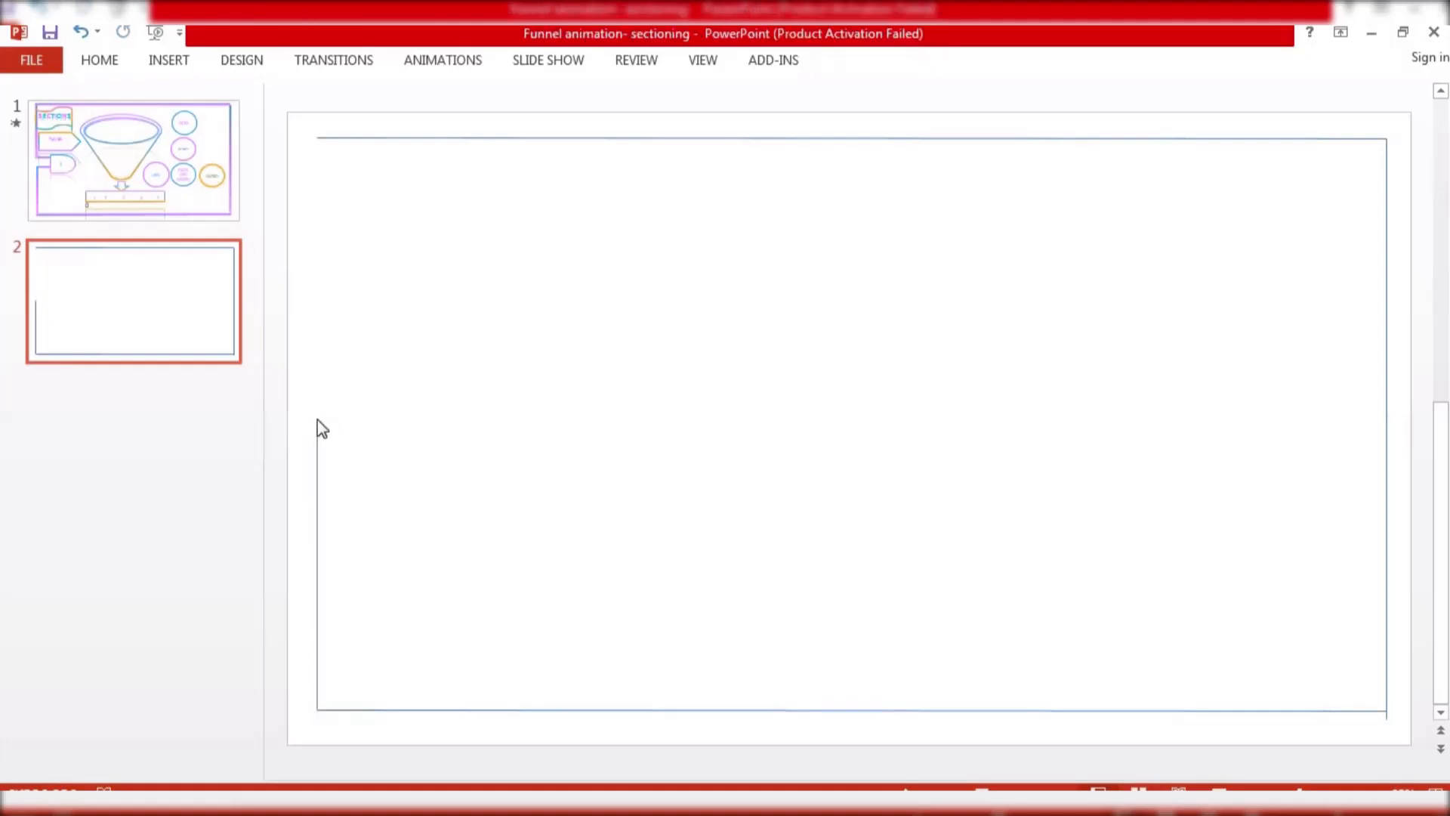
Duplicate the left vertical line upward and shorten it so a gap remains at mid-height on the left side
left_click(315, 427)
left_click_drag(315, 428, 321, 173)
left_click_drag(314, 426, 315, 360)
left_click(360, 361)
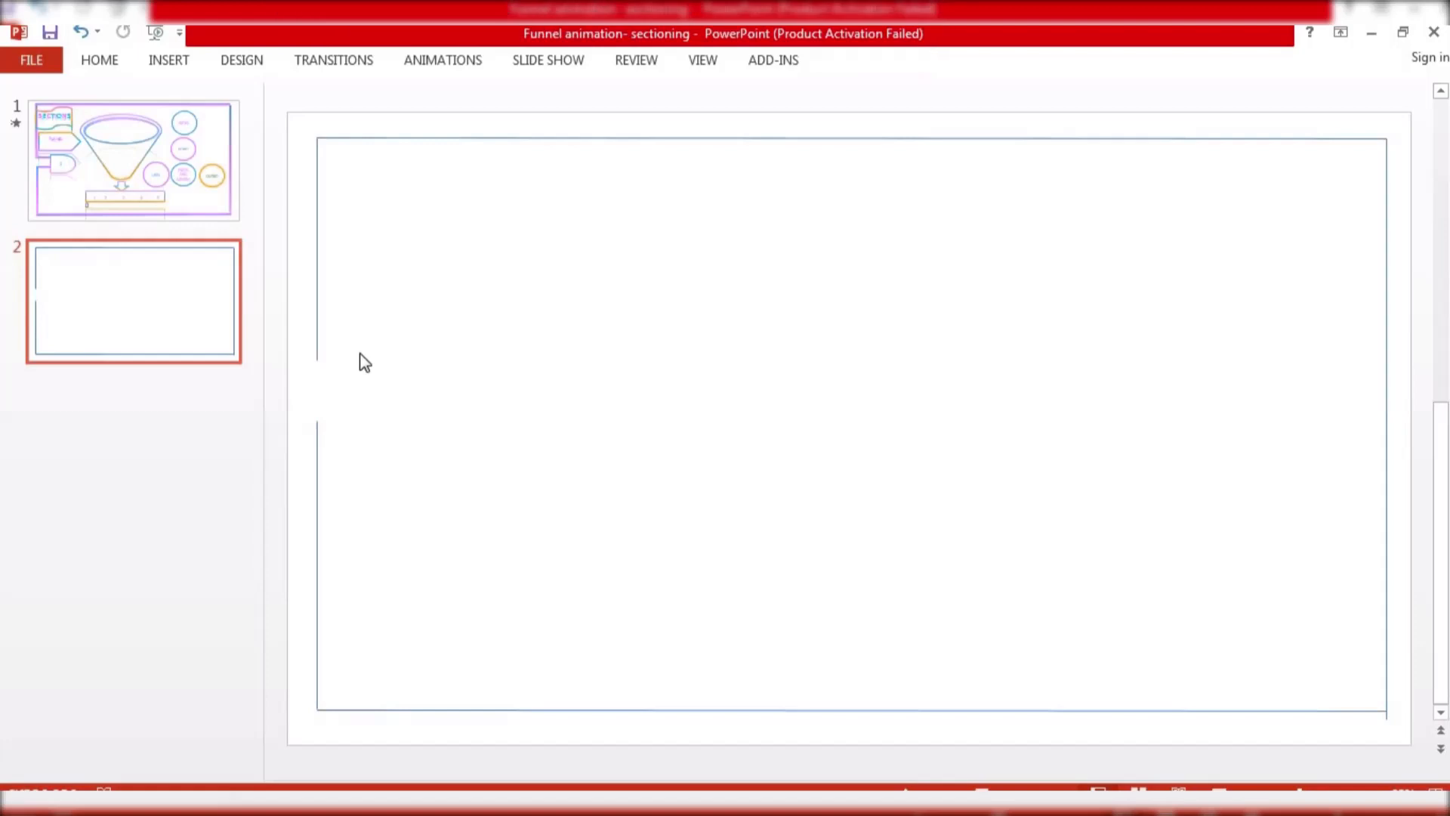
left_click(315, 432)
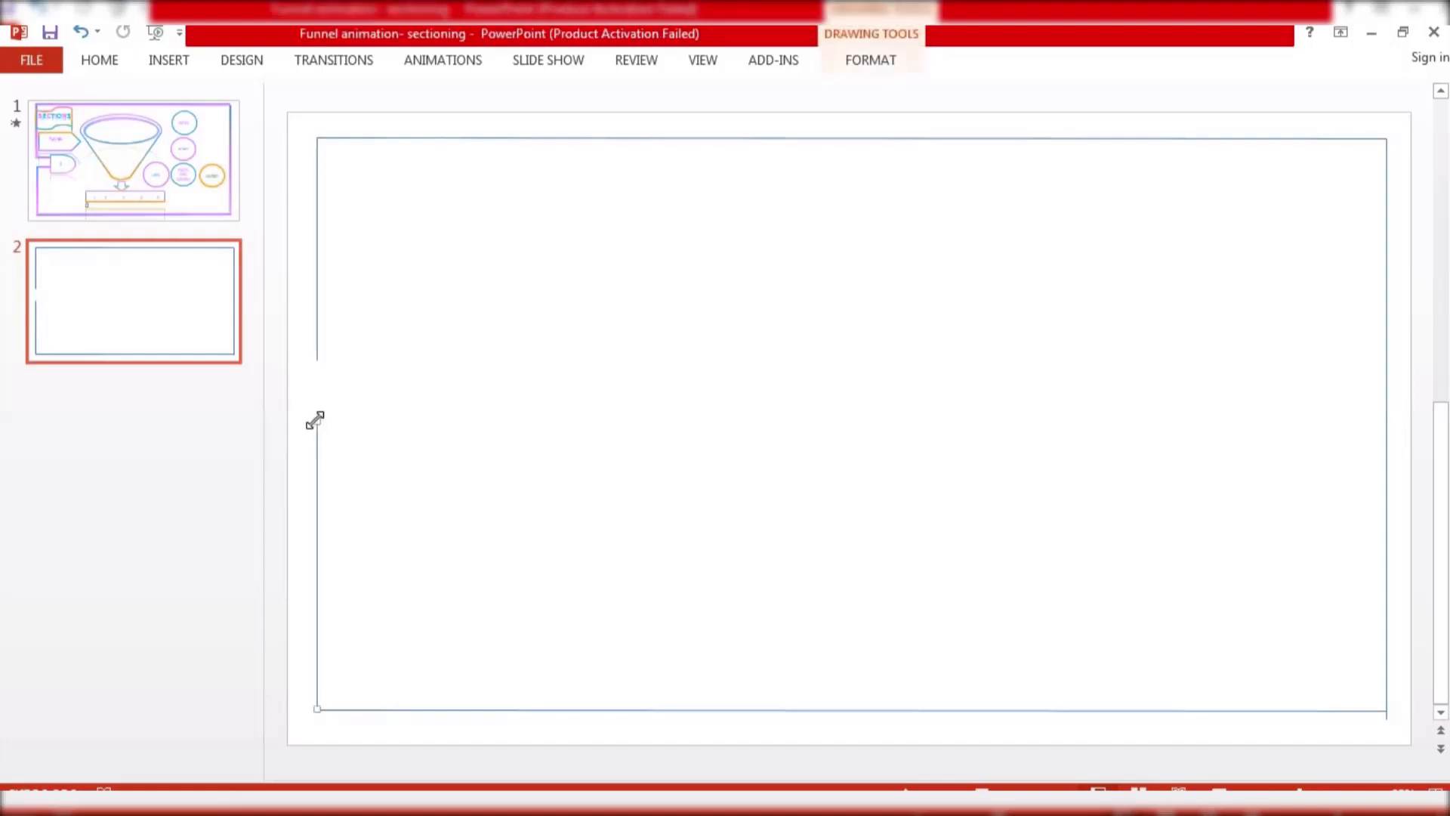
Adjust the right line's lower end so it meets the bottom-right corner
left_click(369, 394)
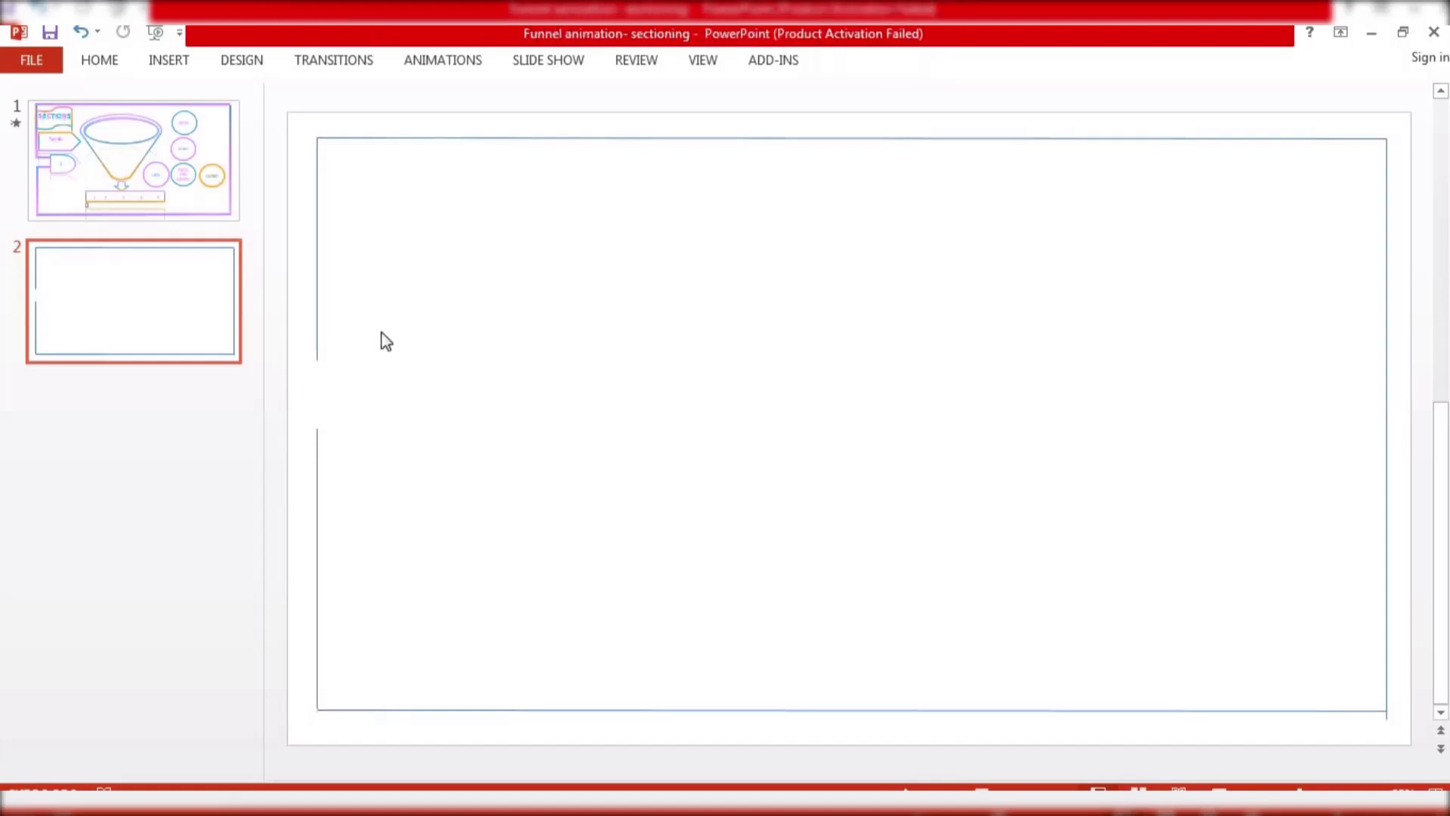
left_click(317, 259)
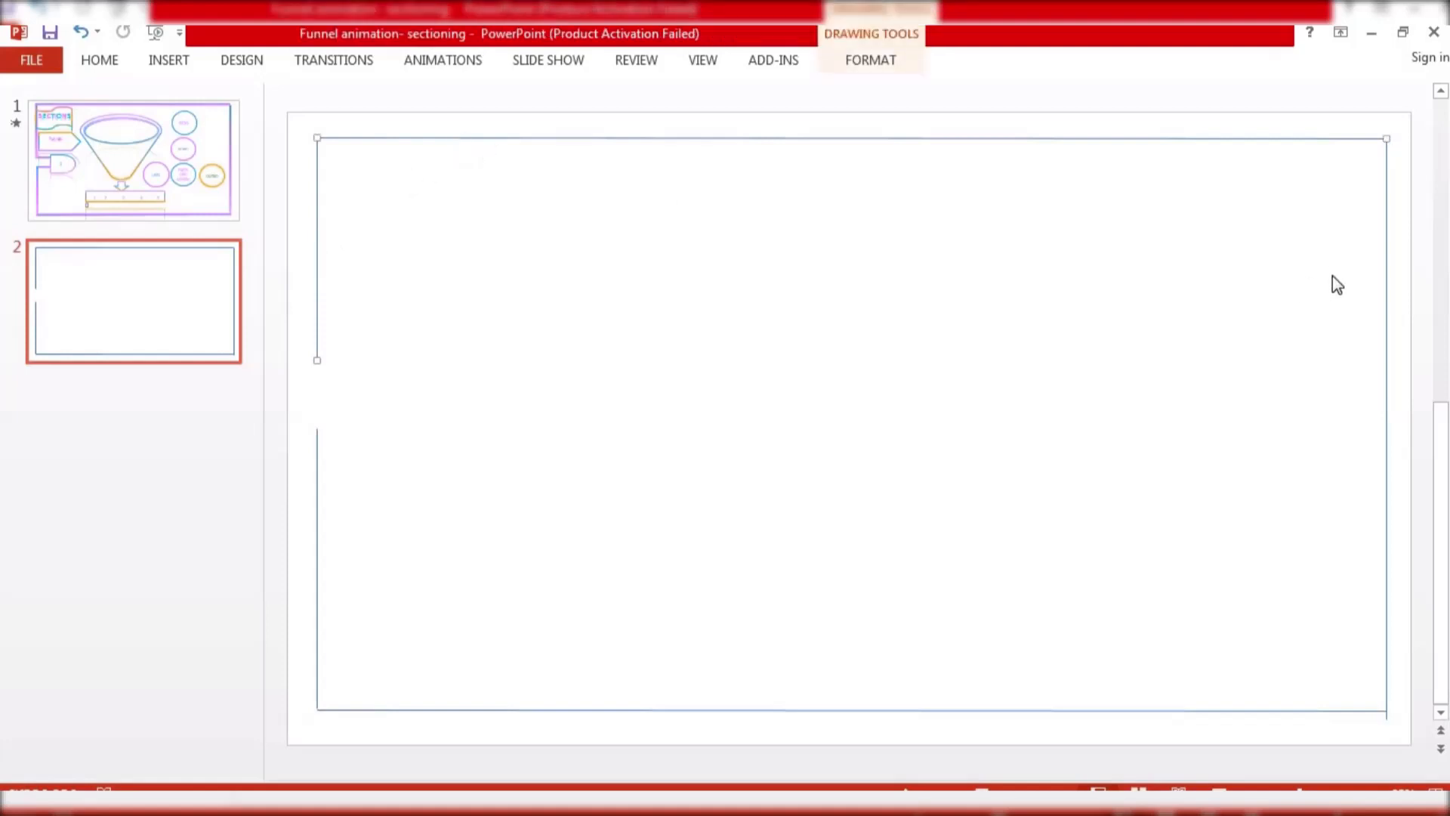
left_click(1390, 385, "shift")
left_click(1385, 704)
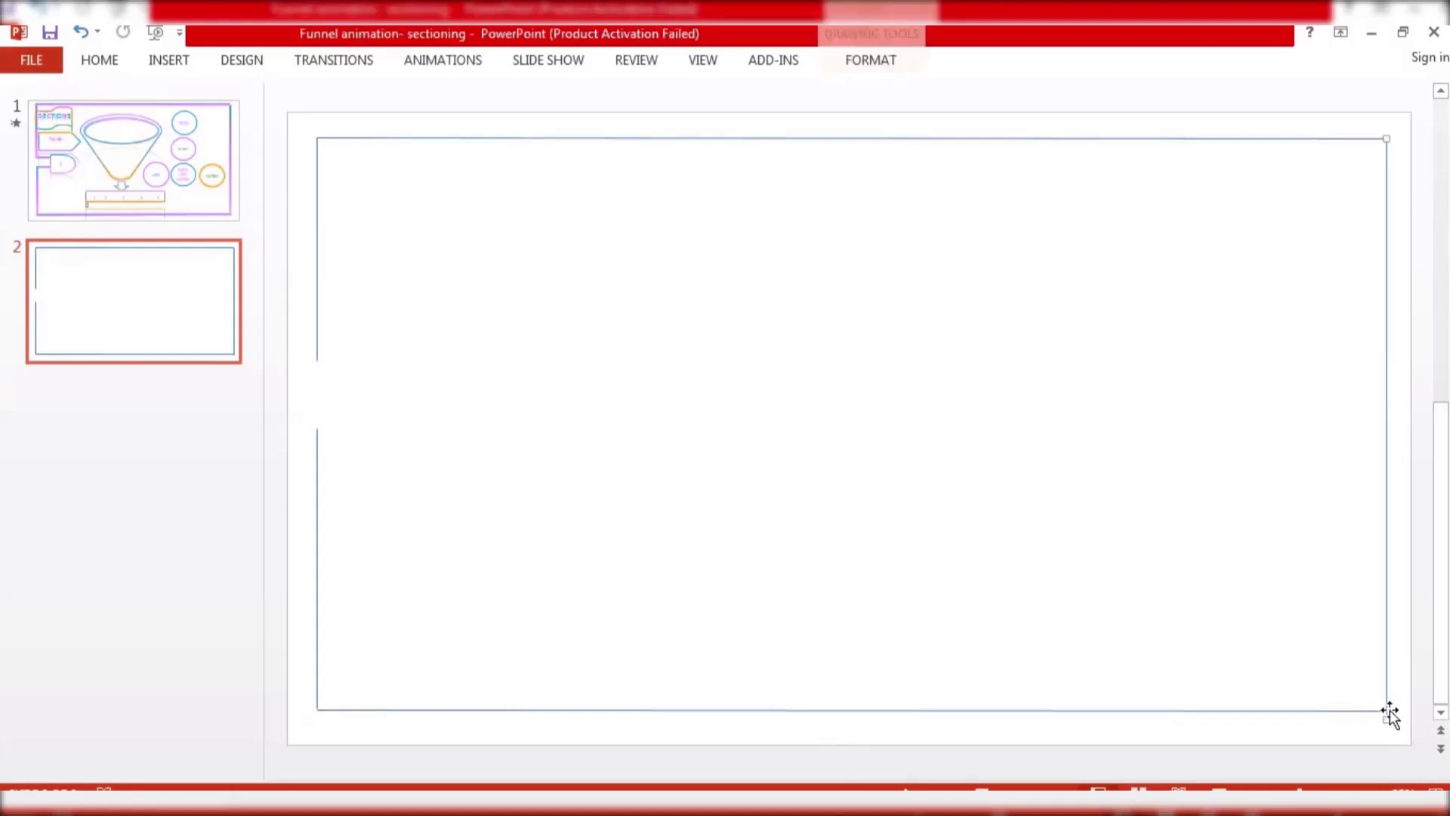
left_click_drag(1387, 720, 1387, 709)
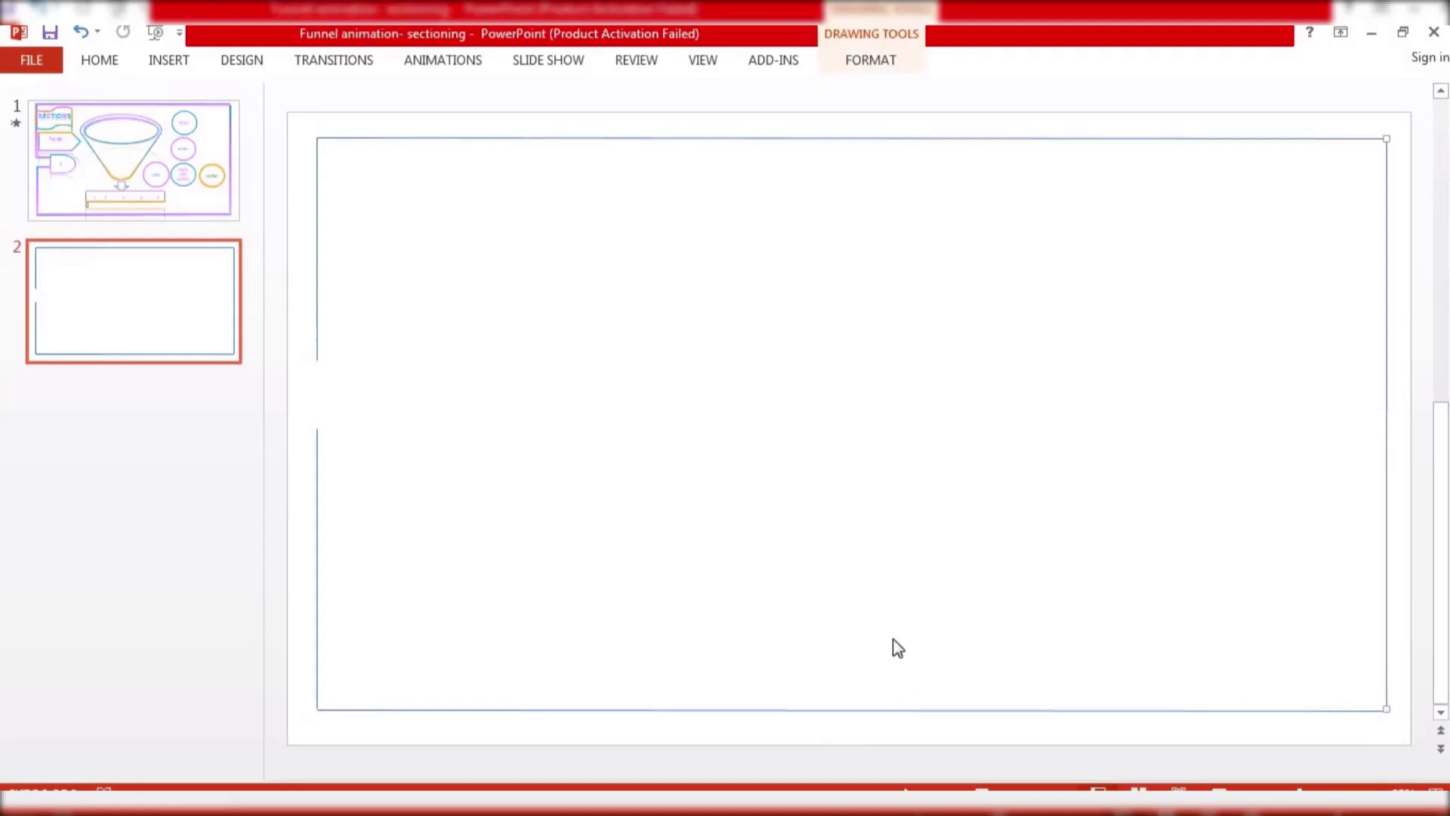
Nudge the bottom line so it joins the left and right lines at the corners
left_click(887, 710)
left_click_drag(878, 716, 881, 719)
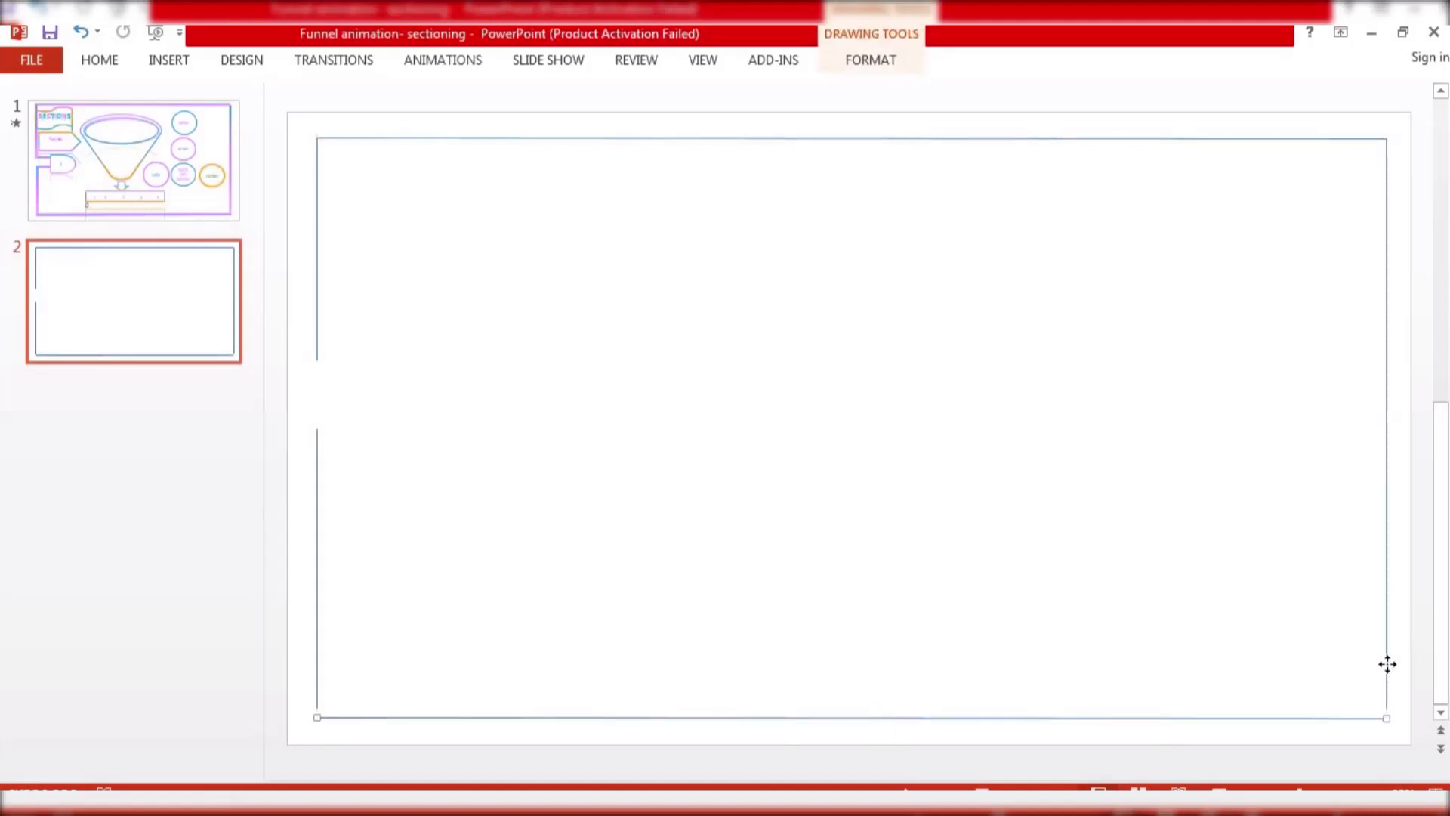
left_click(1387, 713)
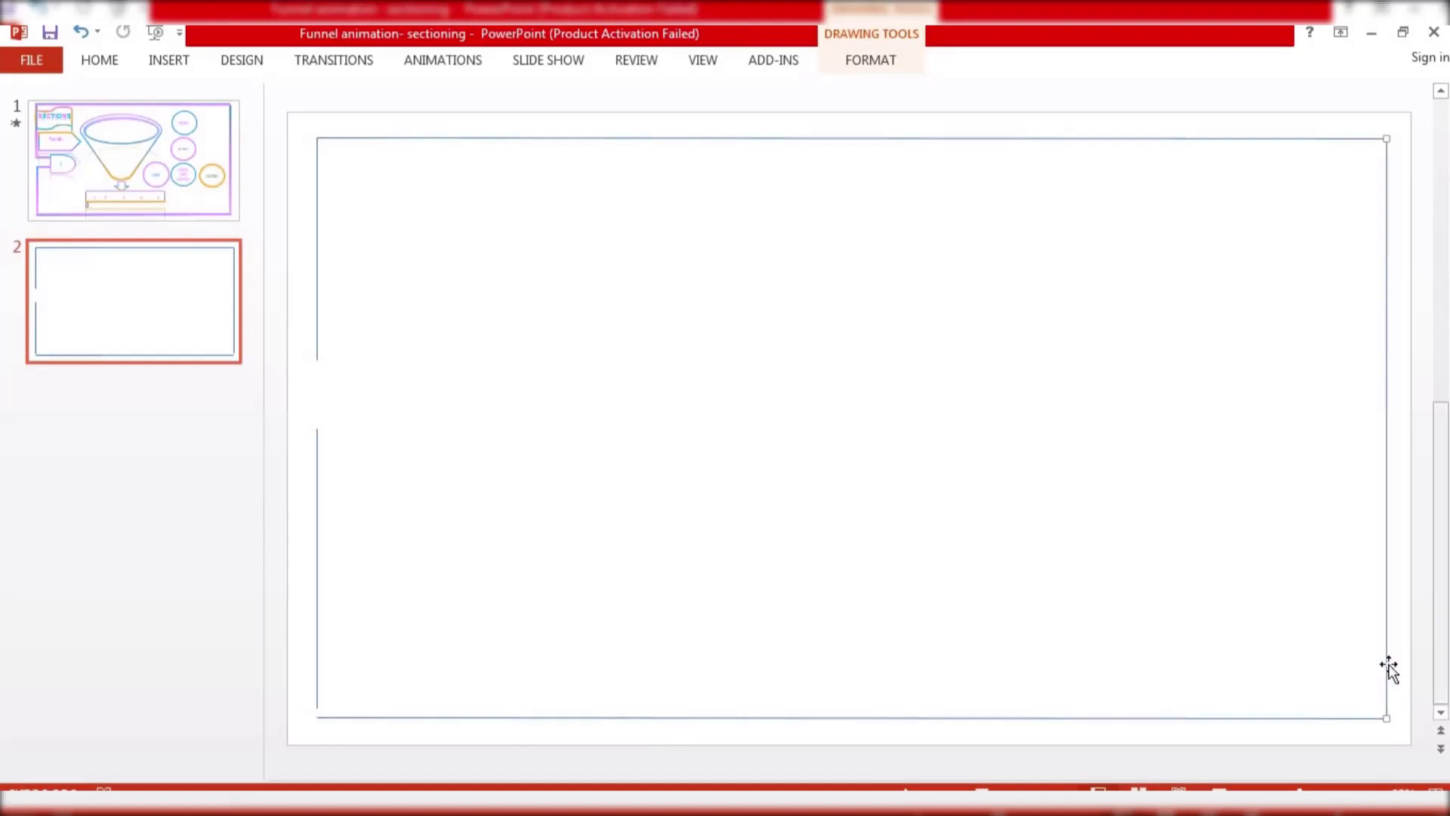
left_click(717, 604)
left_click(318, 693)
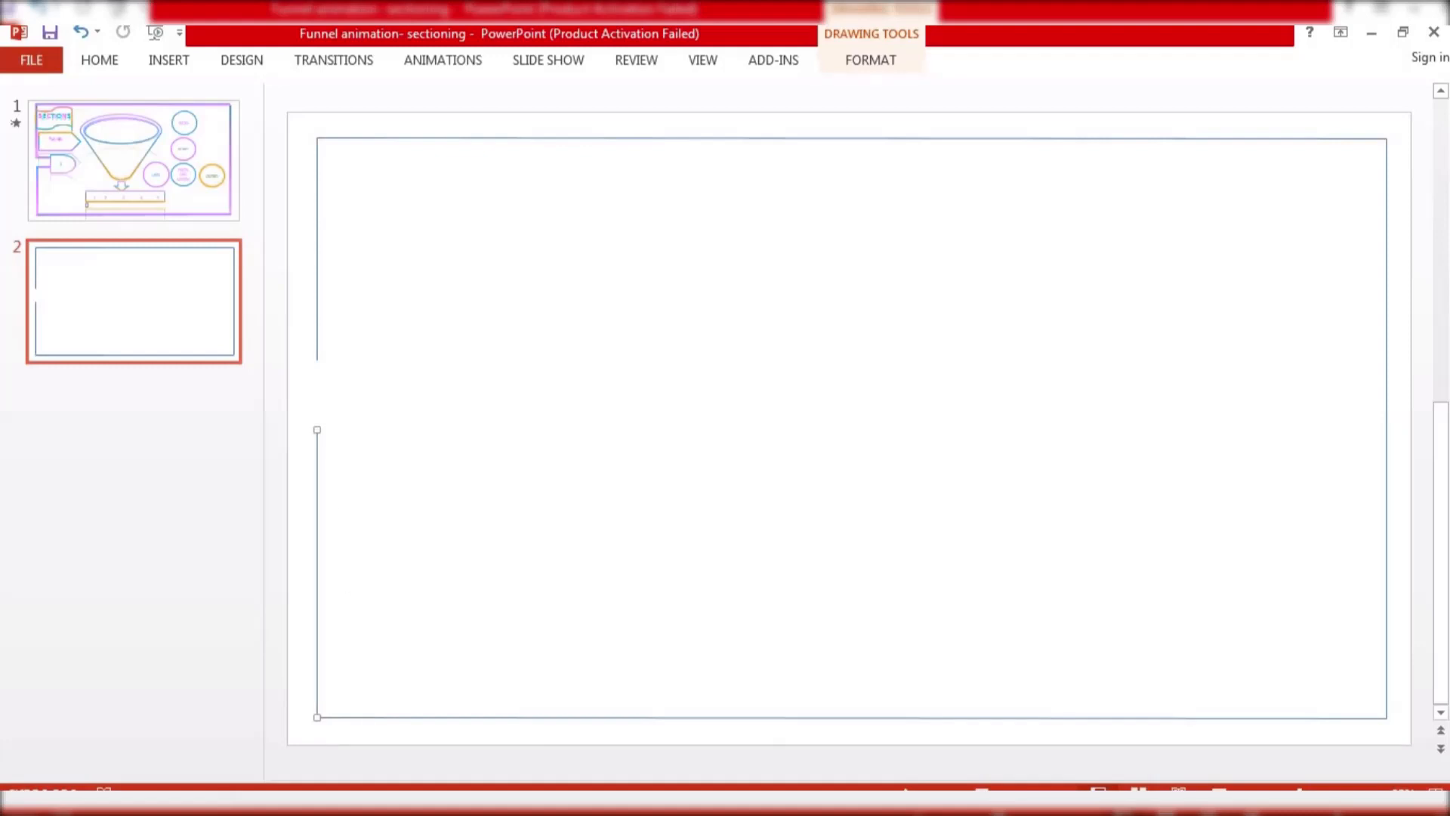
left_click(541, 189)
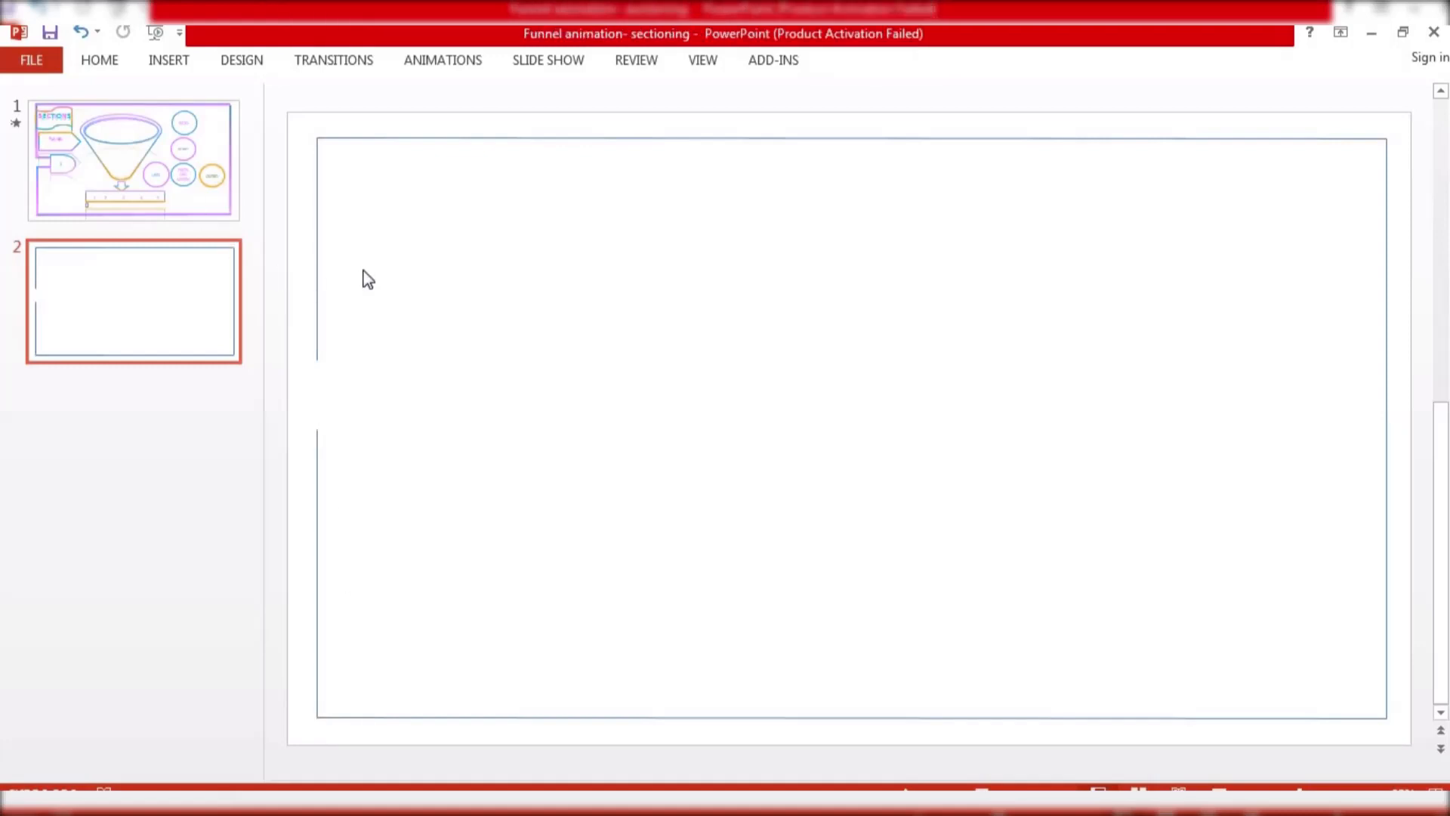
Select all the lines and look through the Shape Effects shadow presets
key("ctrl+a")
left_click(877, 60)
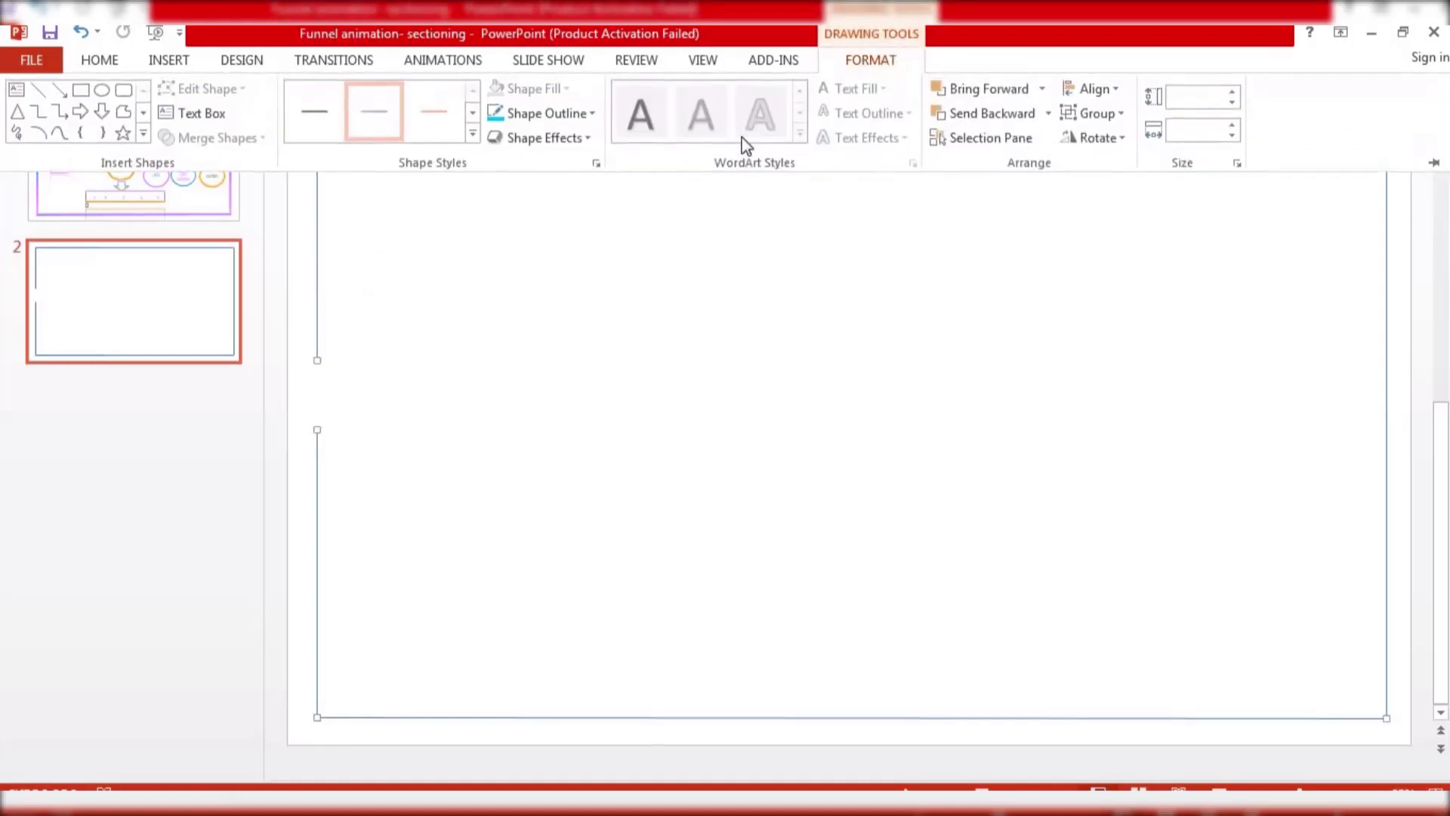
left_click(557, 139)
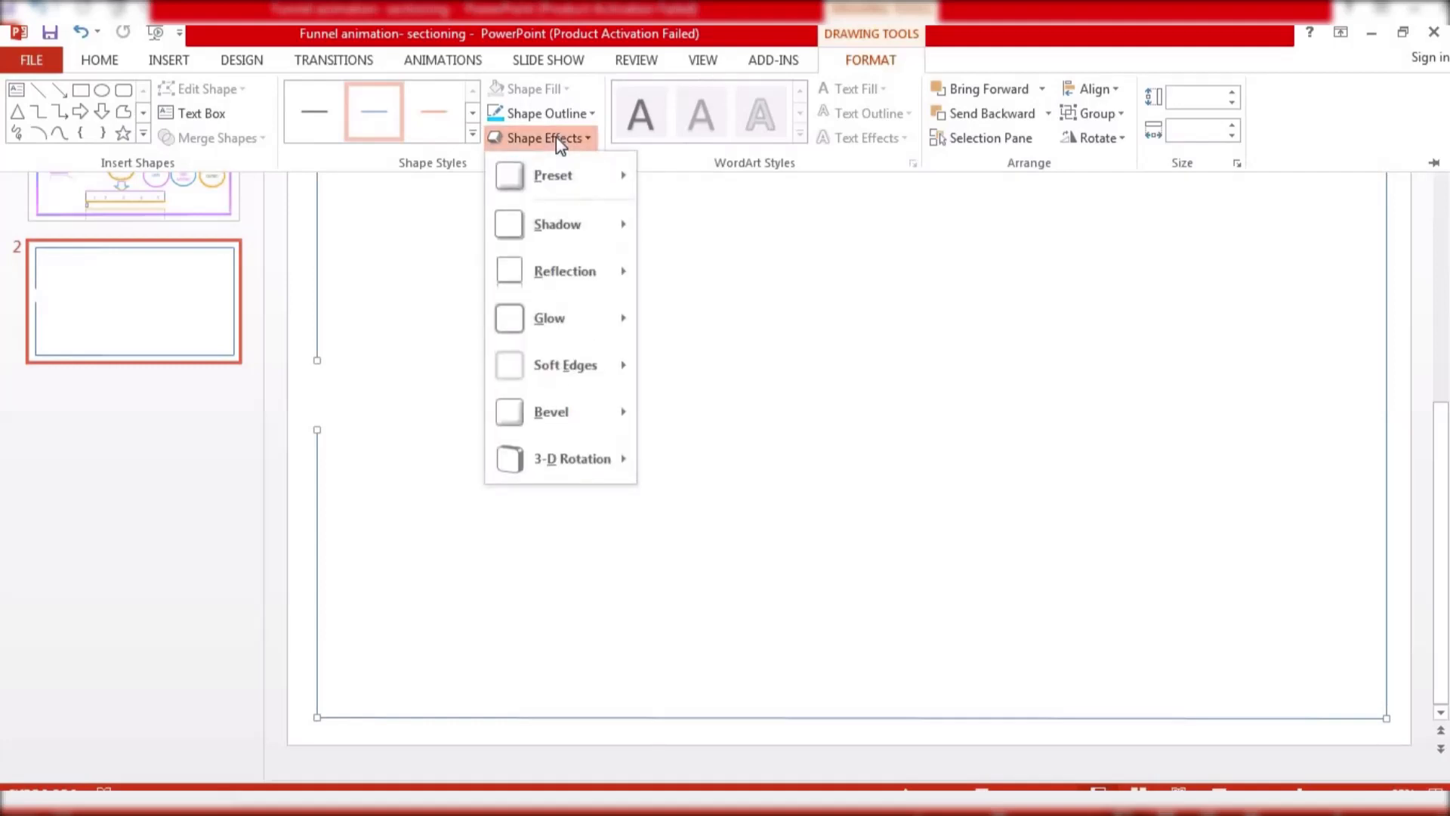
mouse_move(578, 220)
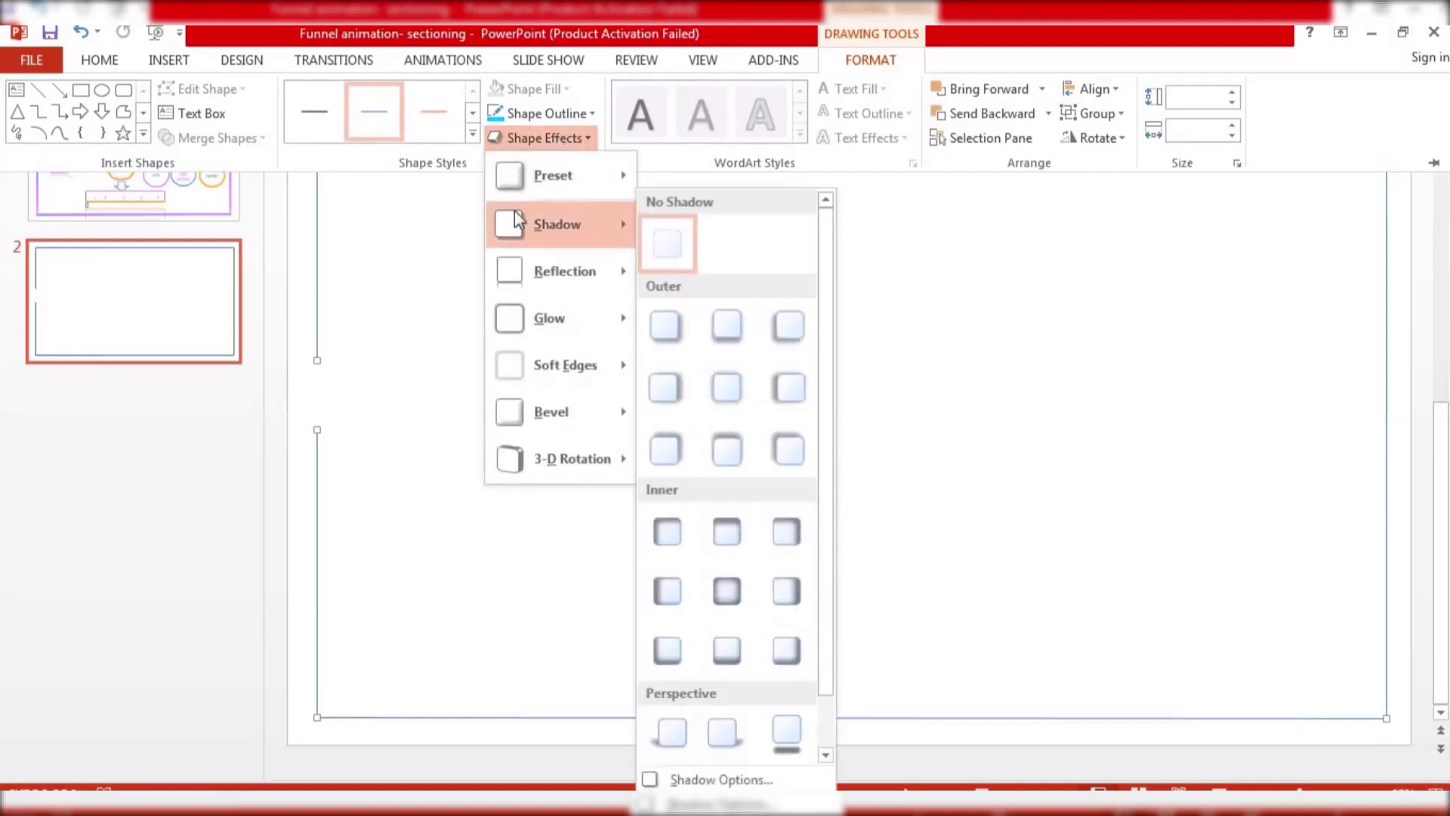
left_click(462, 229)
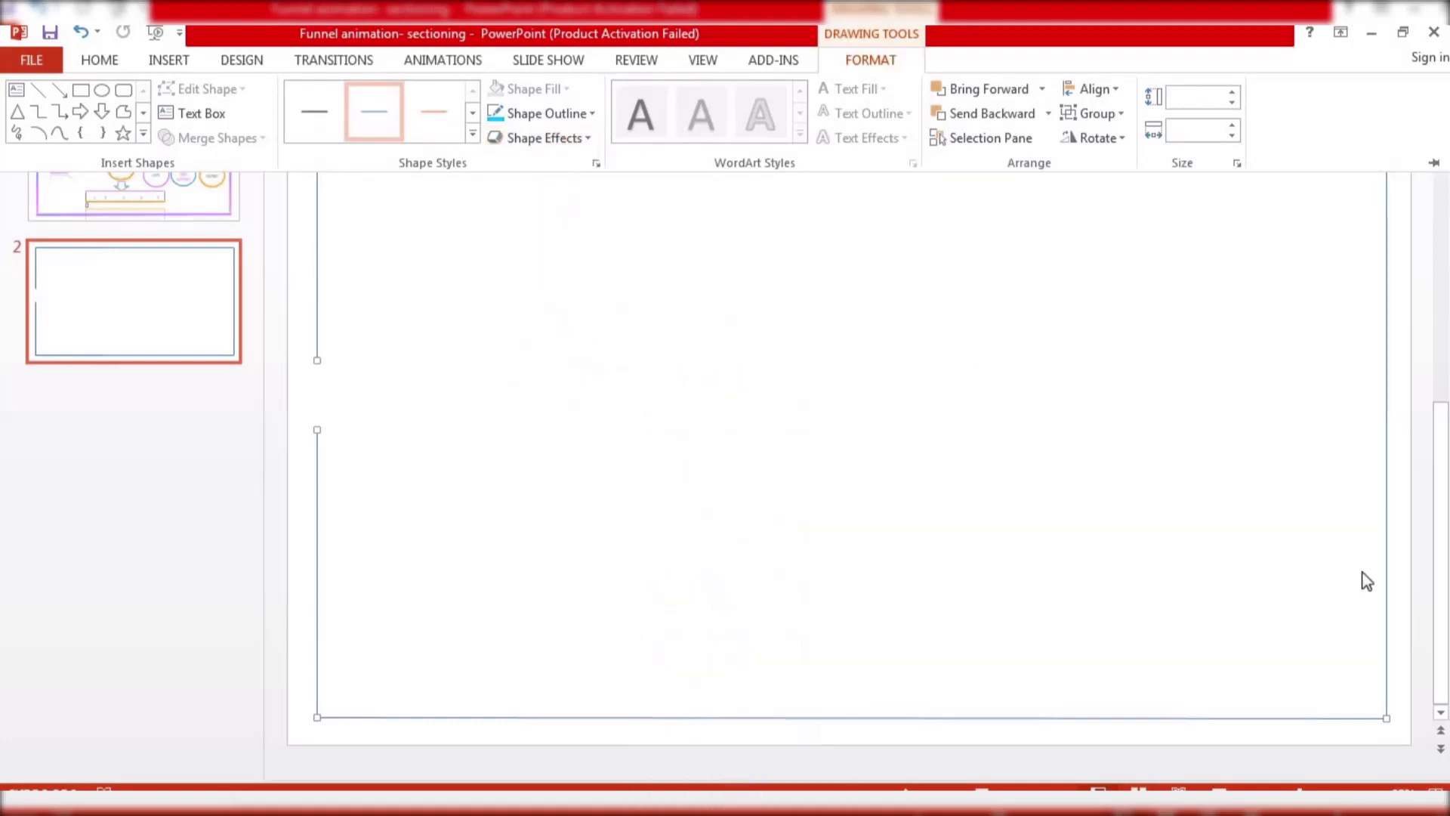
Open the format settings for the selected lines and switch them to a gradient line
left_click(1157, 717)
right_click(1145, 718)
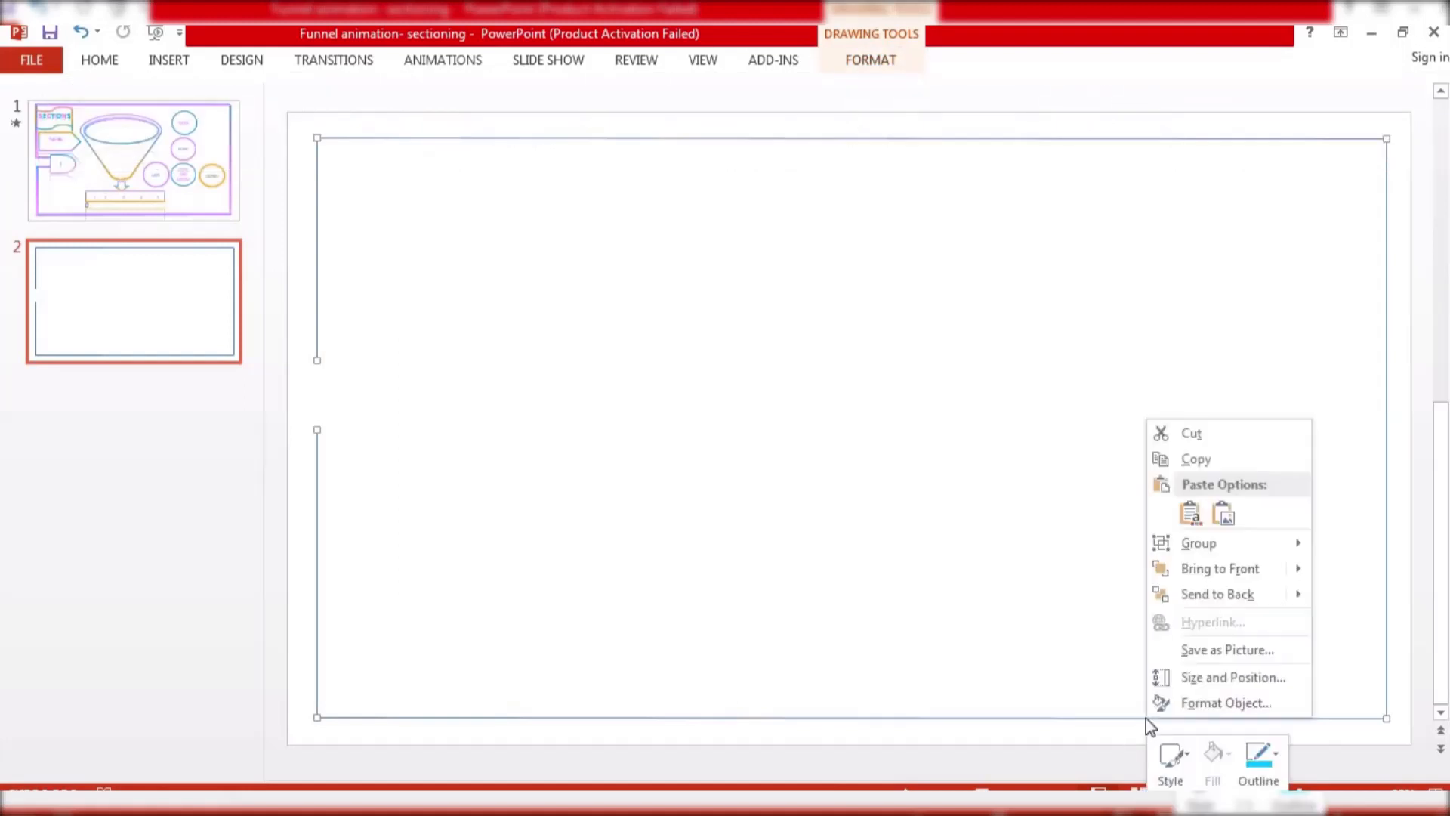
left_click(1193, 701)
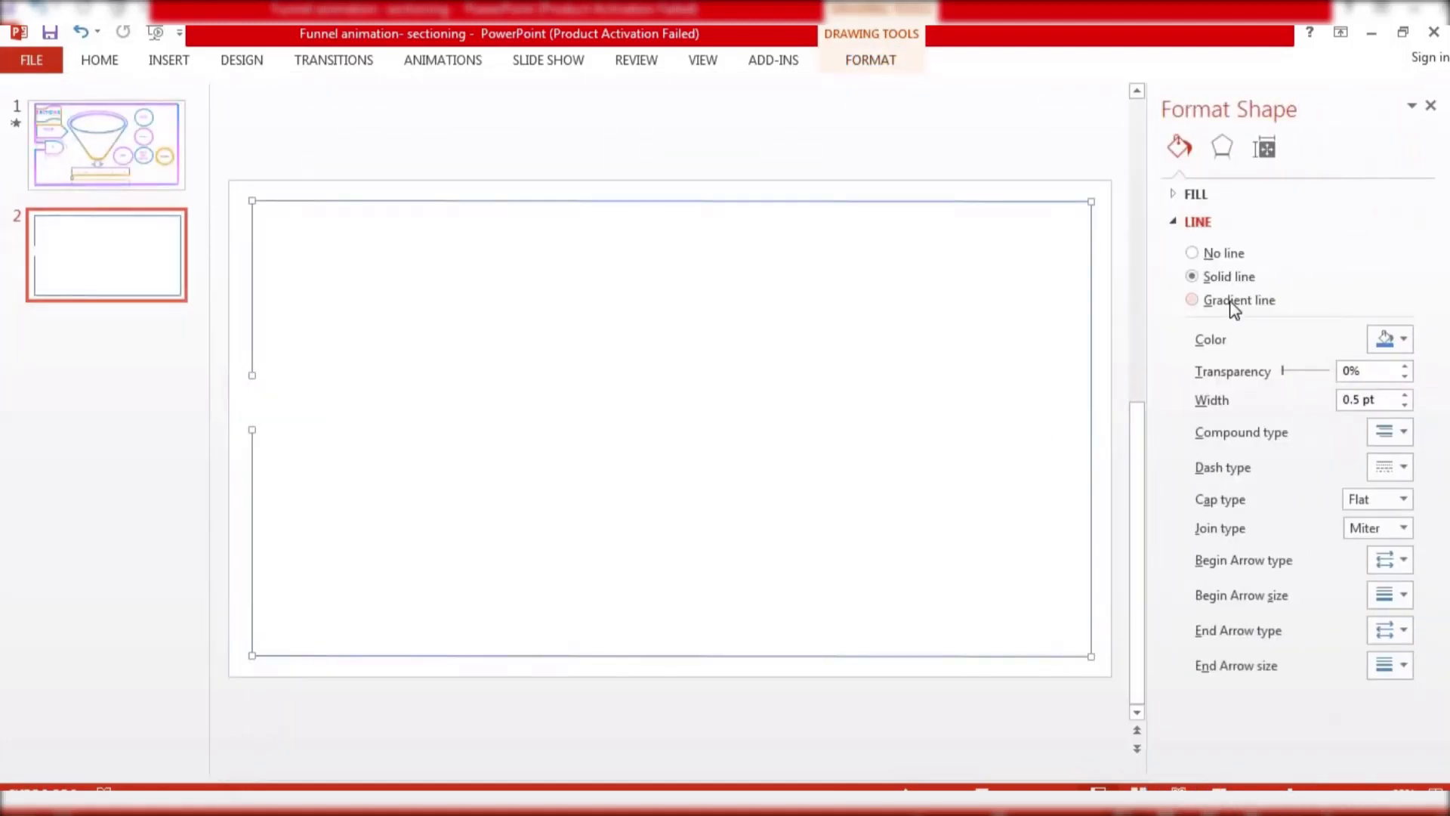
left_click(1225, 299)
Adjust the gradient stops and set the first stop's color to the recent blue
left_click(1312, 492)
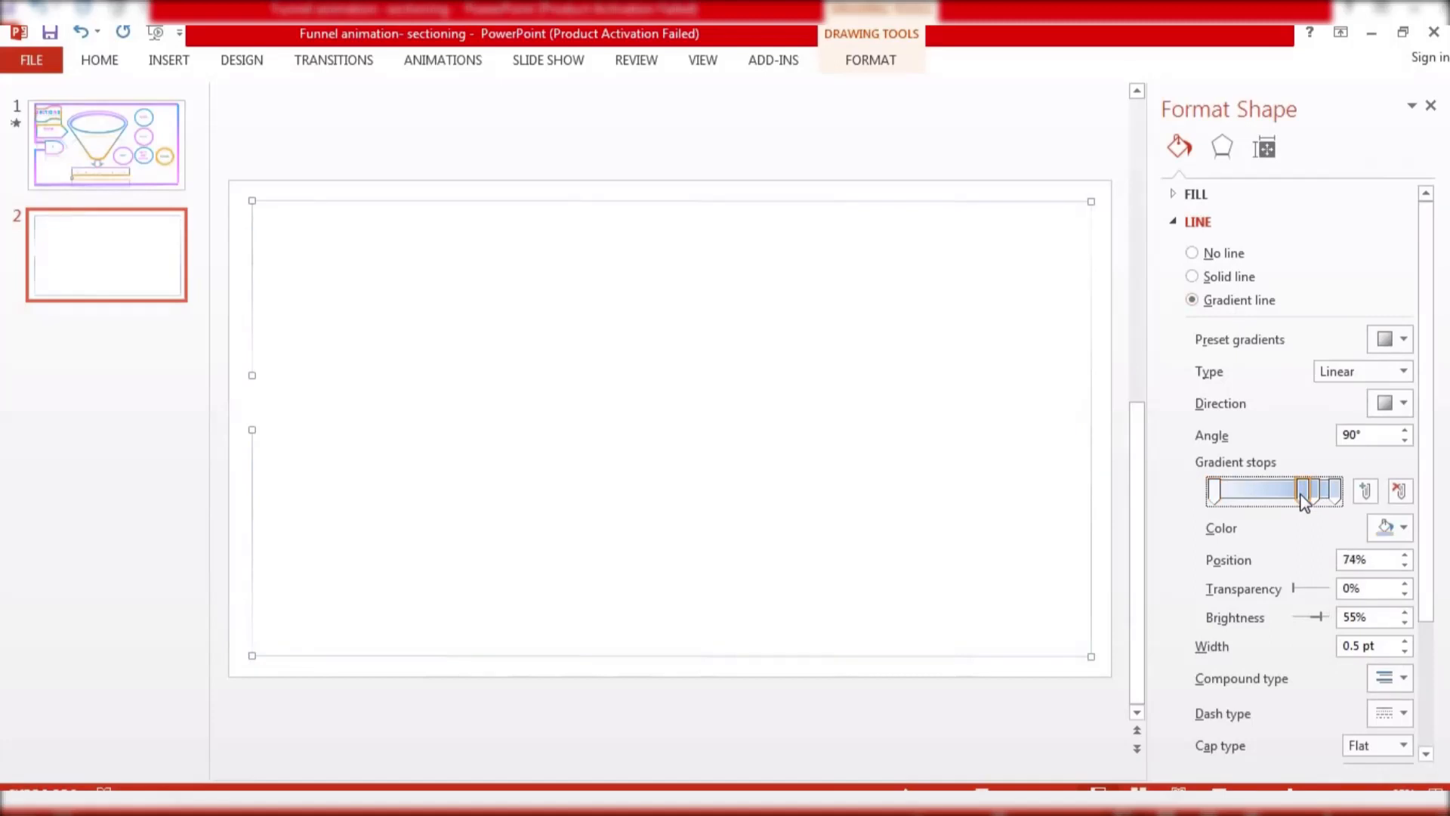
left_click_drag(1282, 498, 1277, 497)
left_click(1212, 492)
left_click(1392, 528)
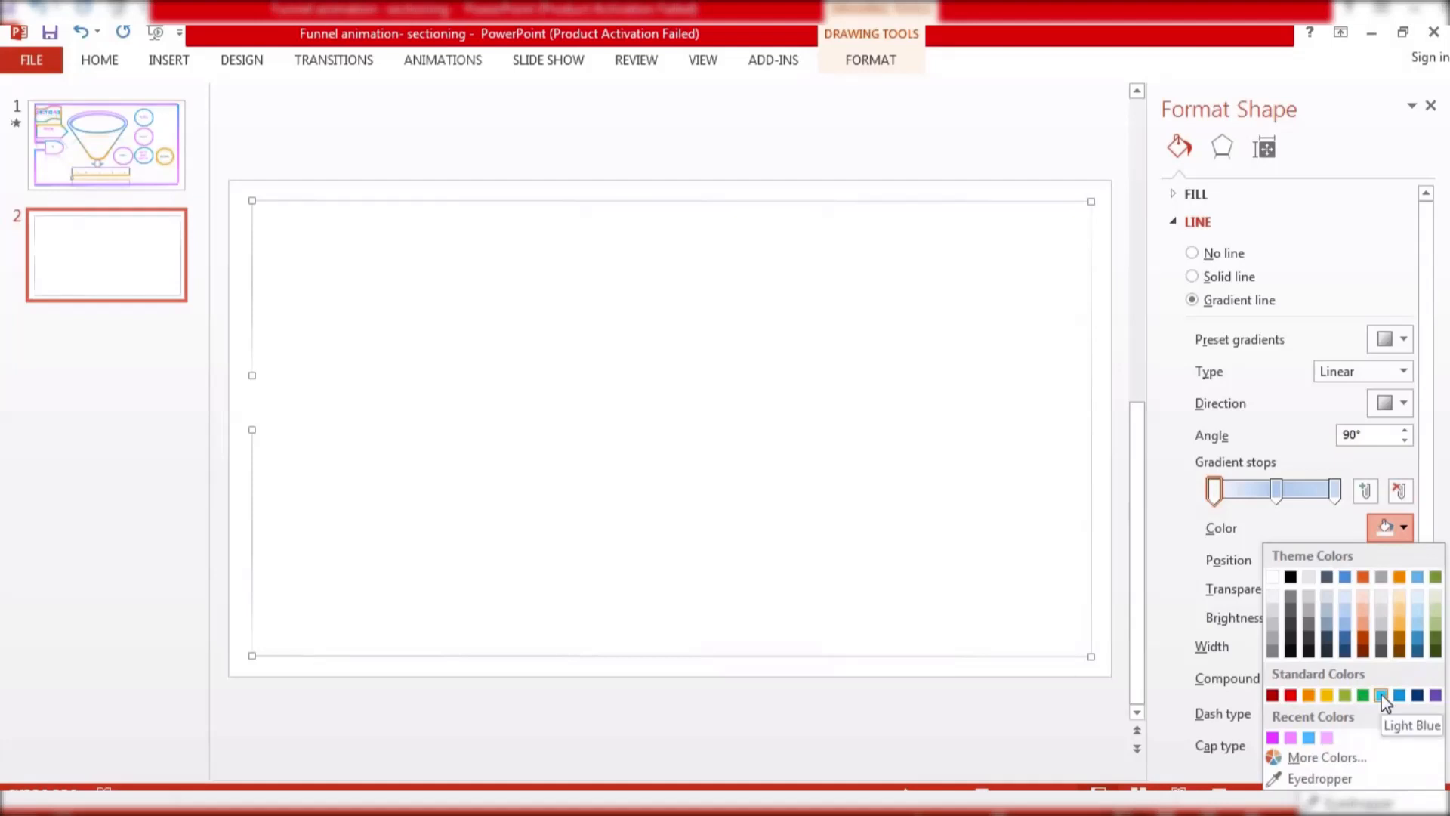
left_click(1309, 738)
Set the middle gradient stop's color to the recent pink
left_click(1276, 491)
left_click(1390, 527)
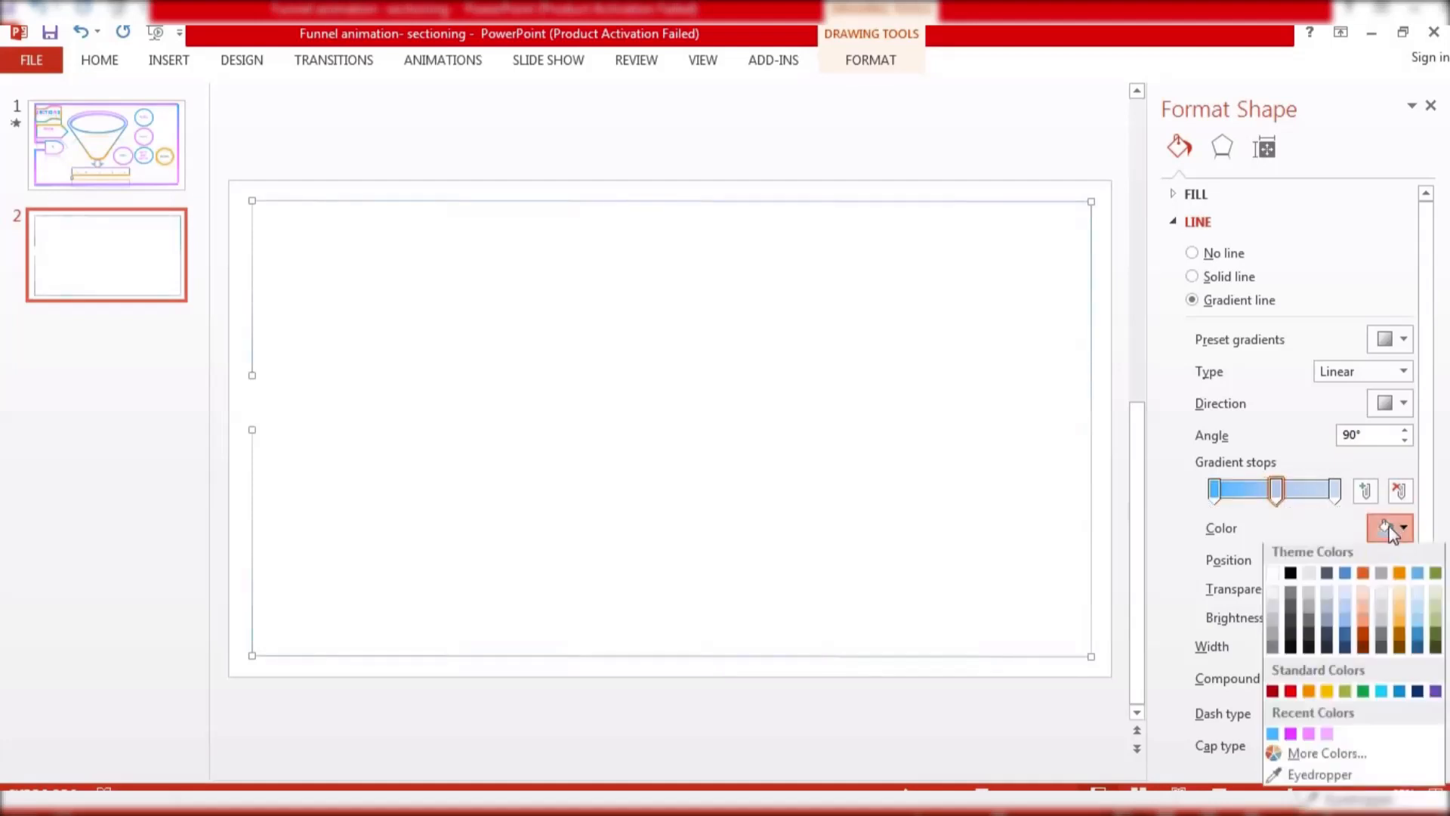
left_click(1310, 739)
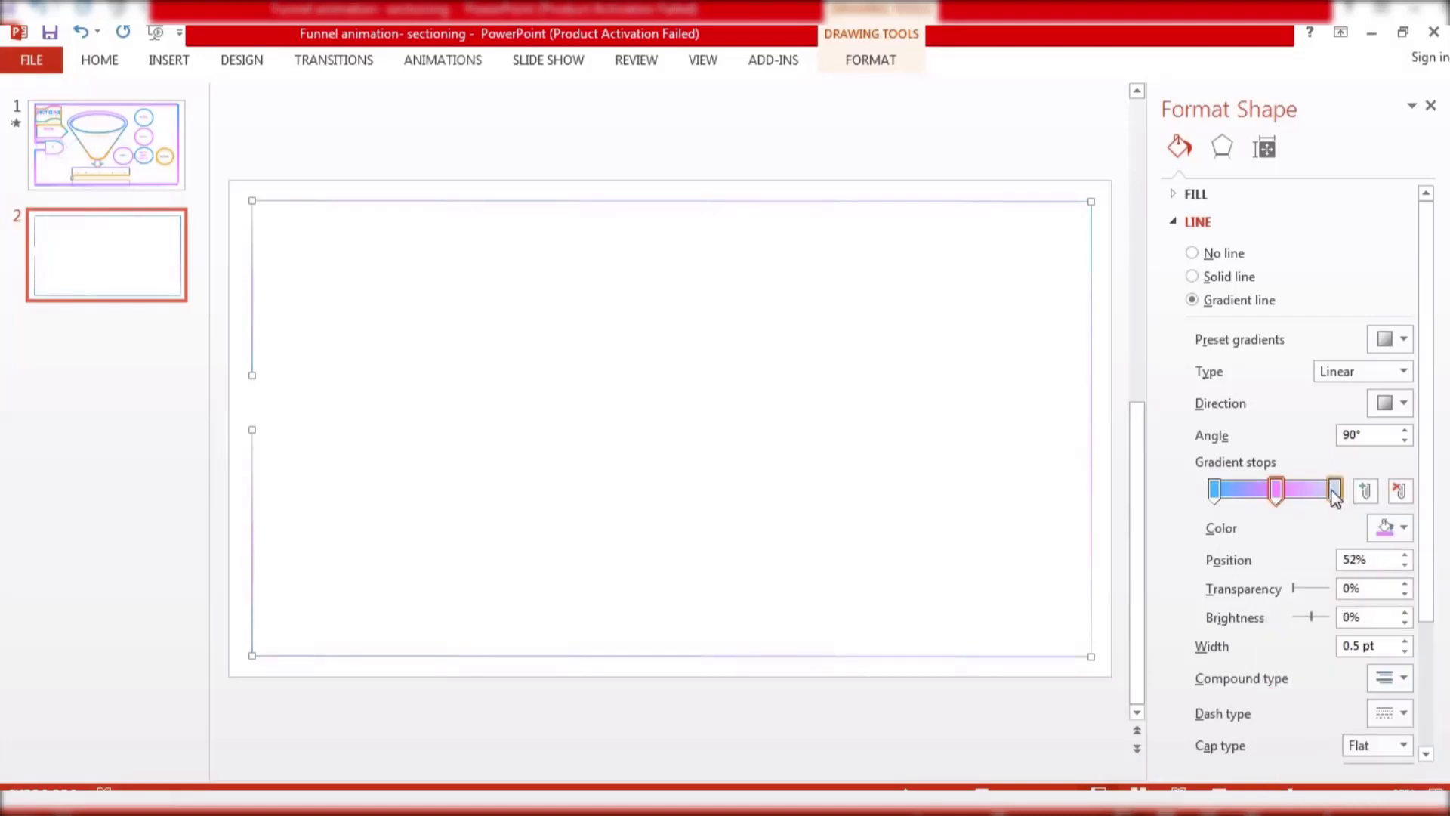
Set the last gradient stop's color to light blue and close the format pane
left_click(1335, 491)
left_click(1399, 528)
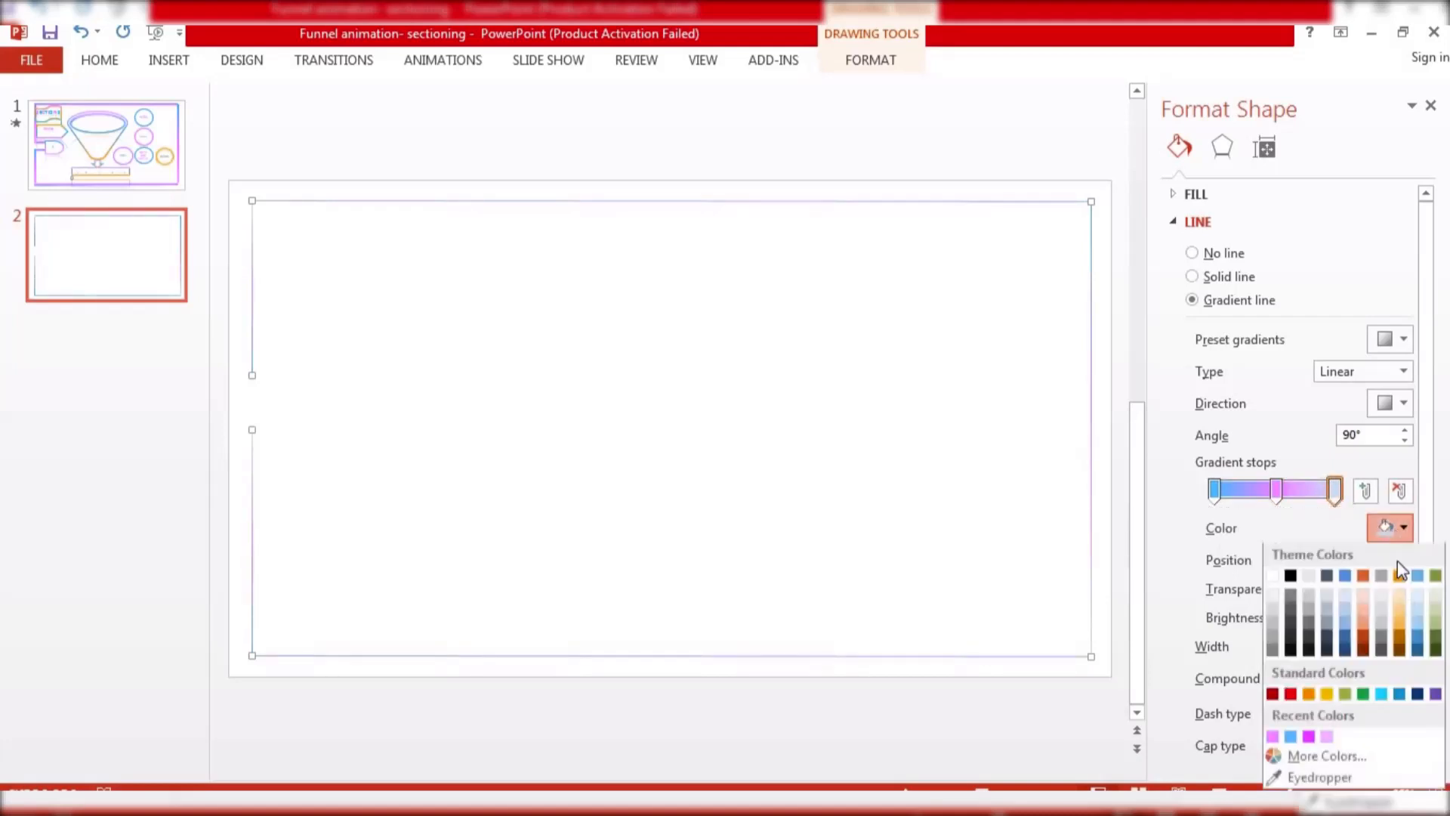
left_click(1382, 695)
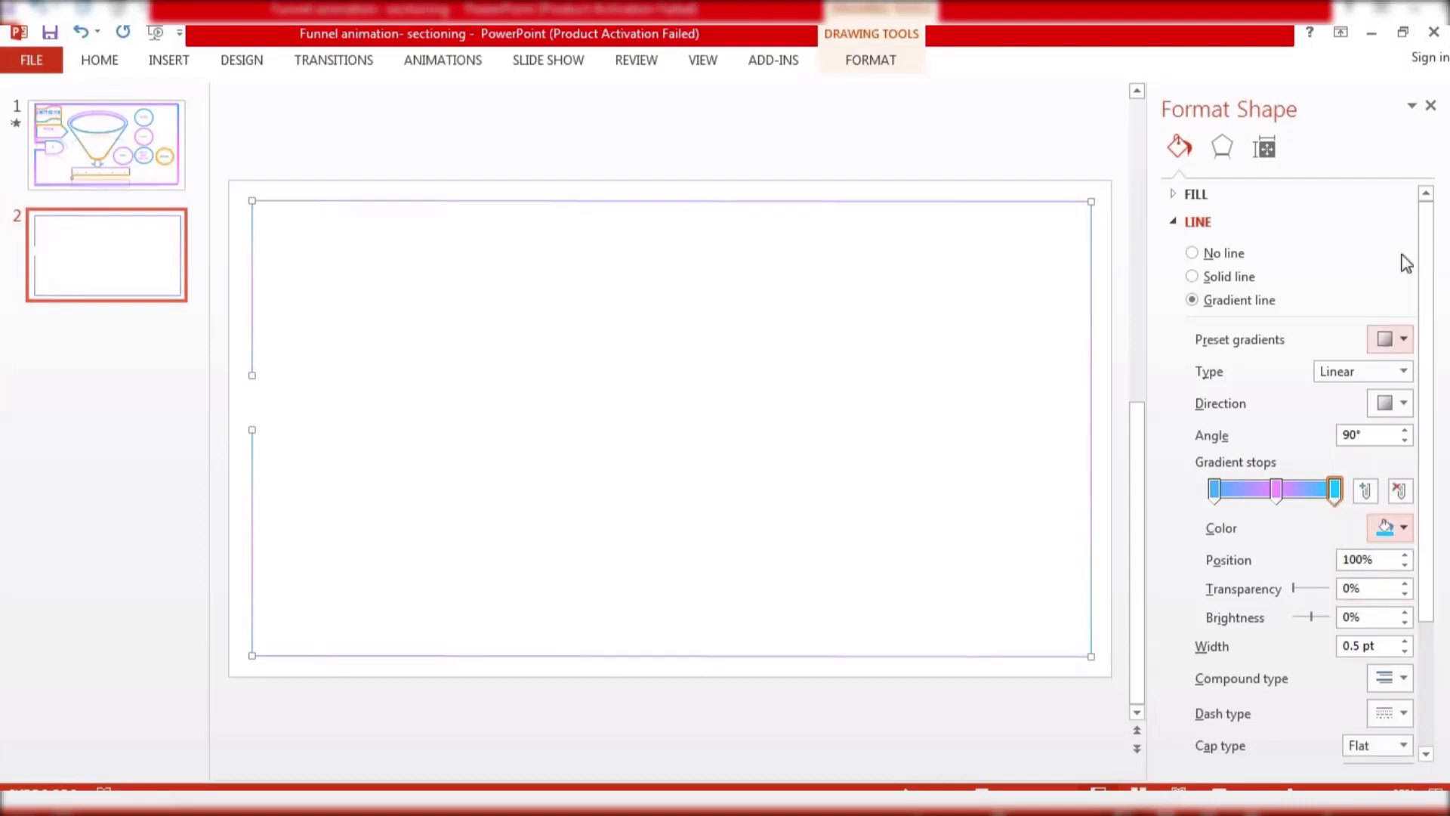
left_click(1432, 107)
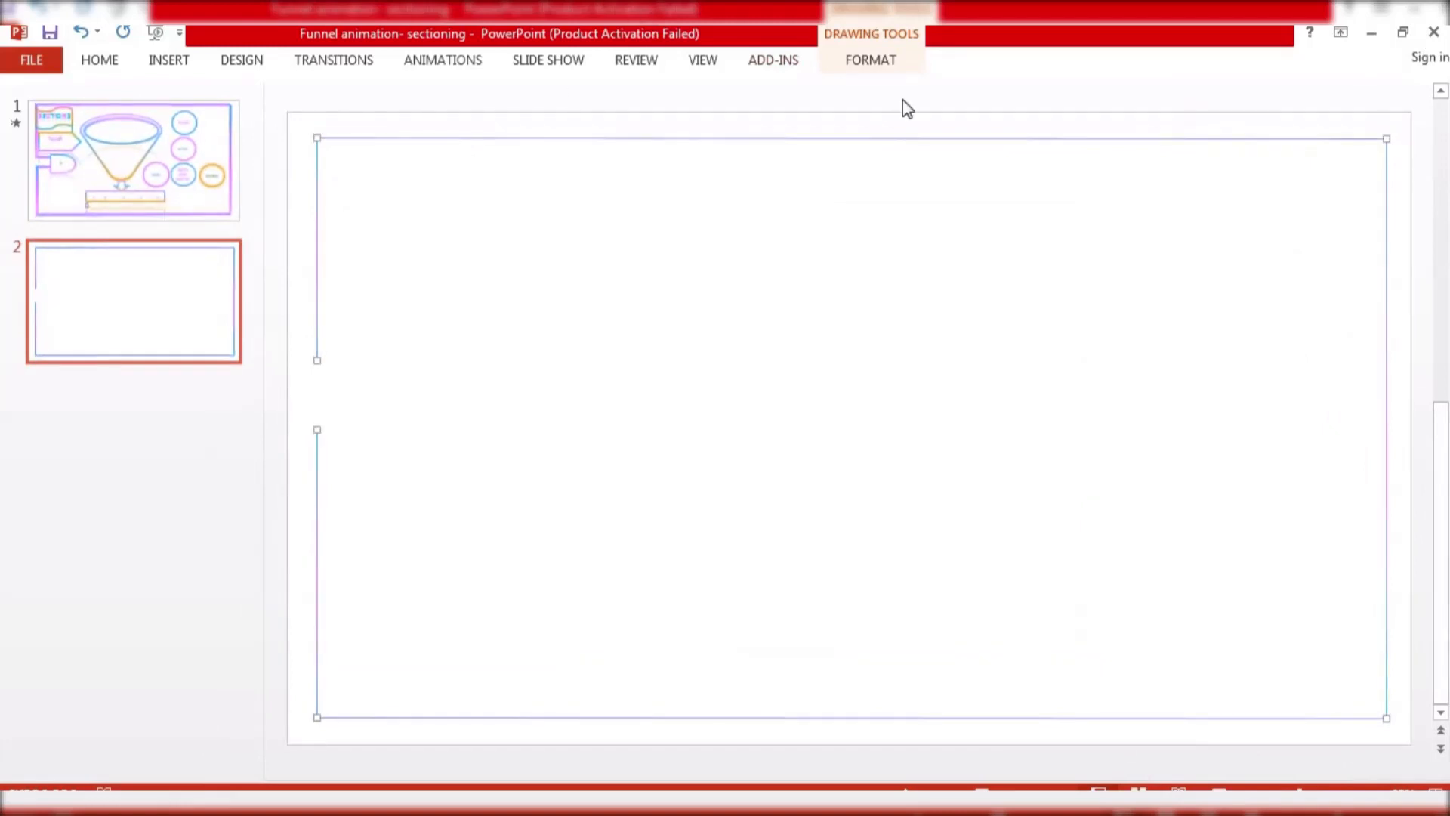
Set the outline weight of the selected gradient lines to 6 pt
left_click(869, 60)
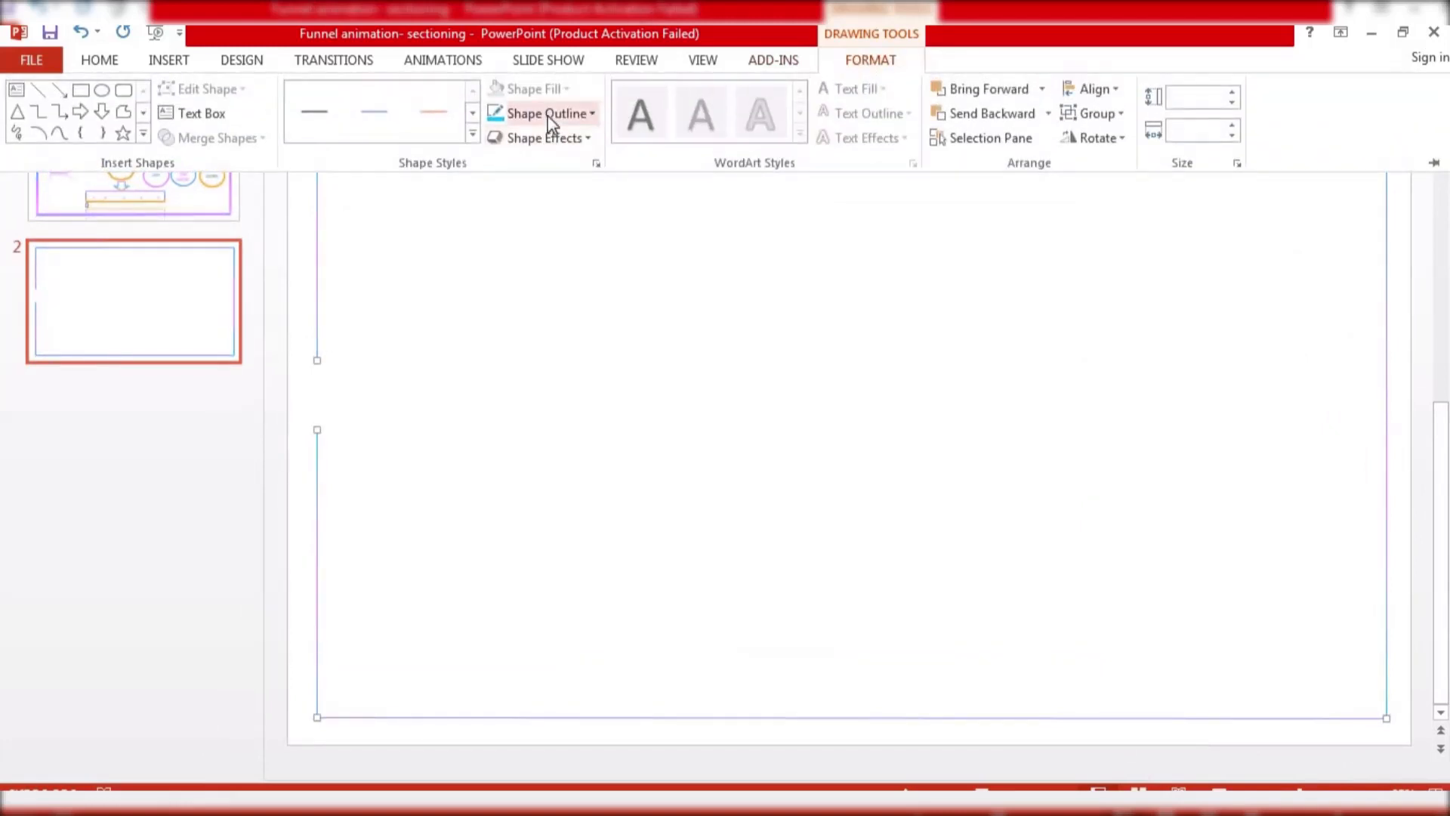
left_click(547, 114)
mouse_move(576, 423)
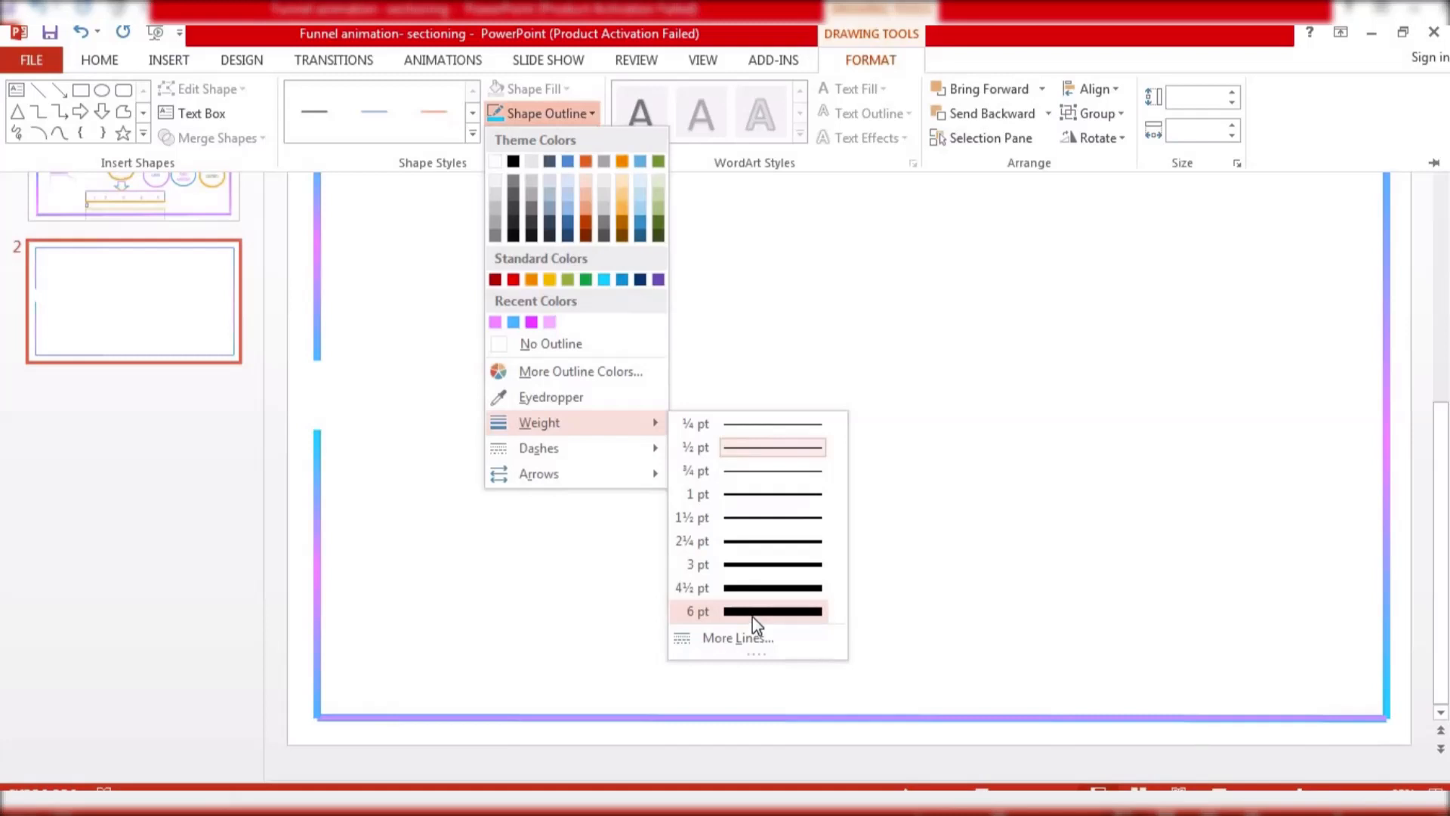
left_click(752, 612)
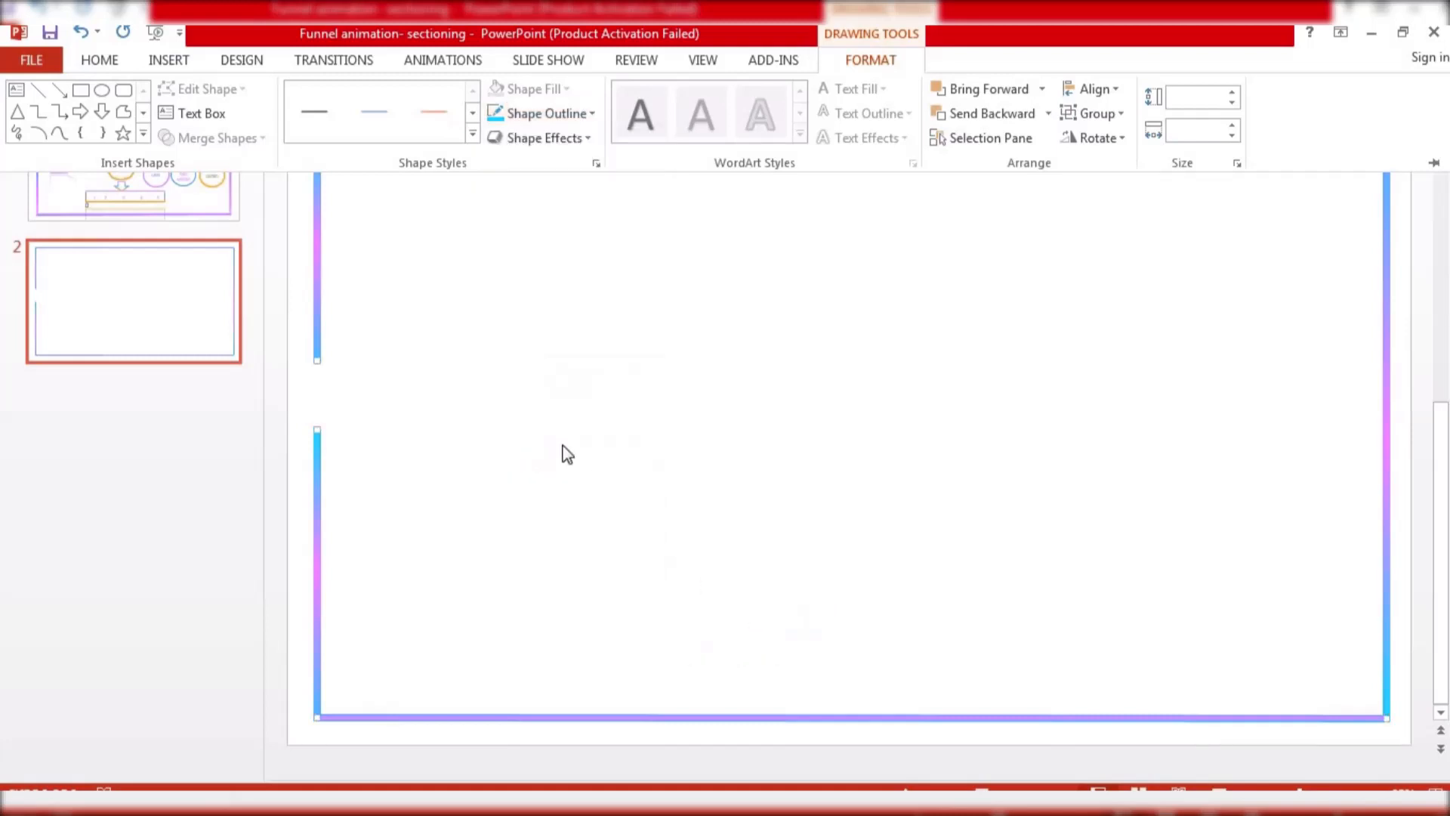
left_click(478, 270)
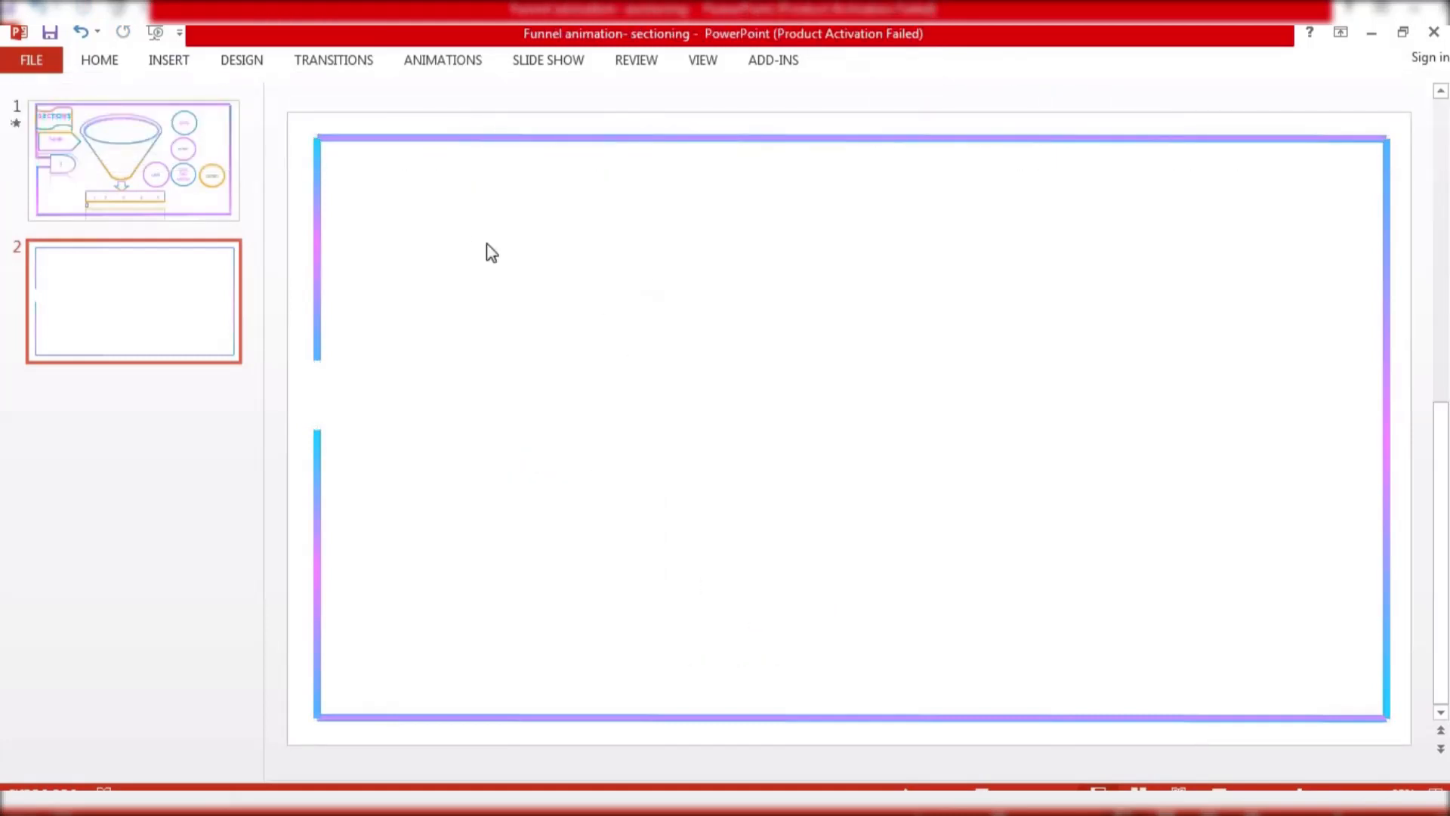
Add a short horizontal line at the lower end of the upper left vertical line
left_click(319, 323)
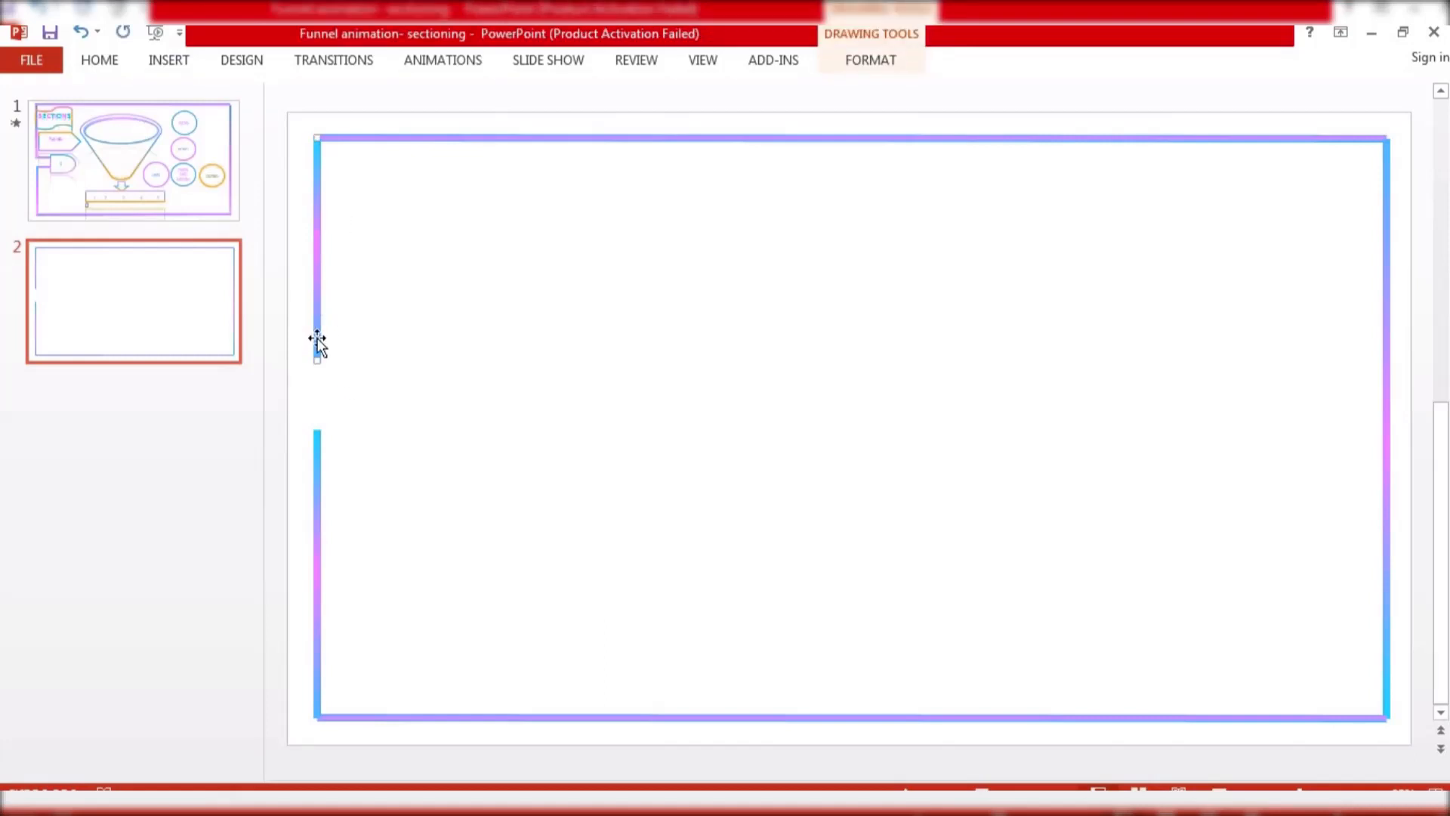
left_click_drag(317, 337, 343, 369)
left_click(318, 444)
left_click(339, 400)
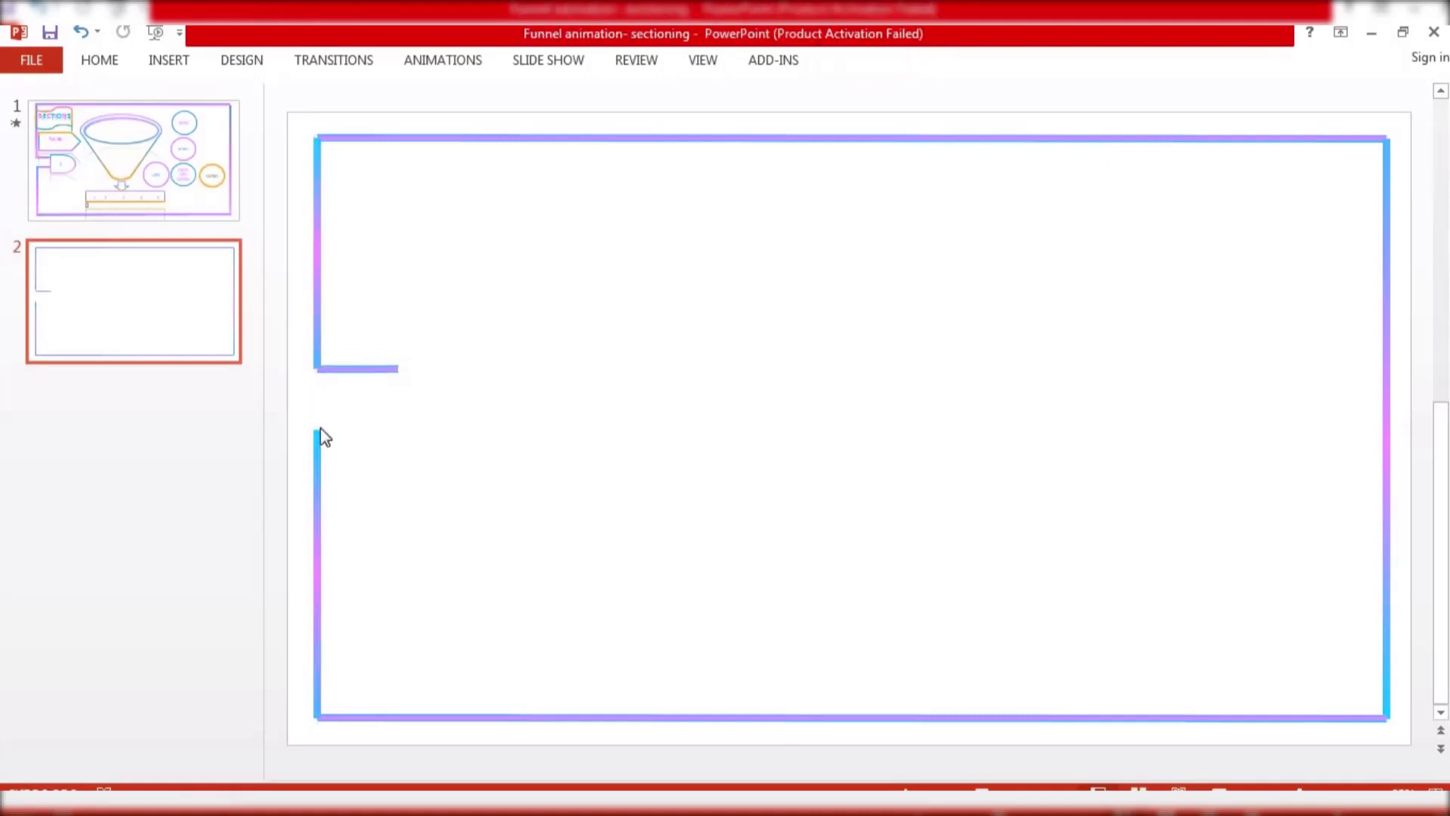
left_click(357, 370)
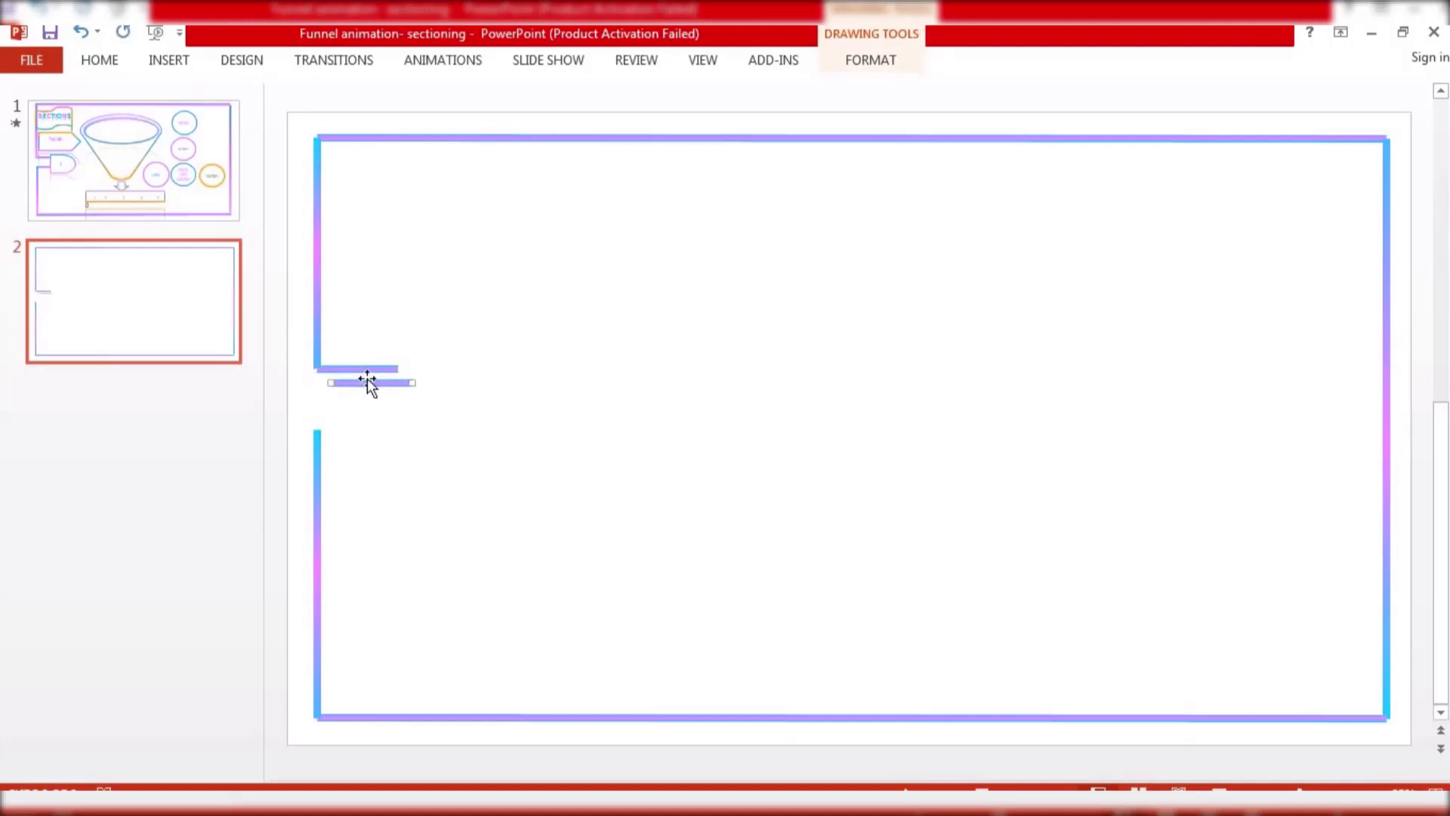
Duplicate the short horizontal line below it and align both stubs with the ends of the left vertical lines
left_click_drag(367, 378, 354, 425)
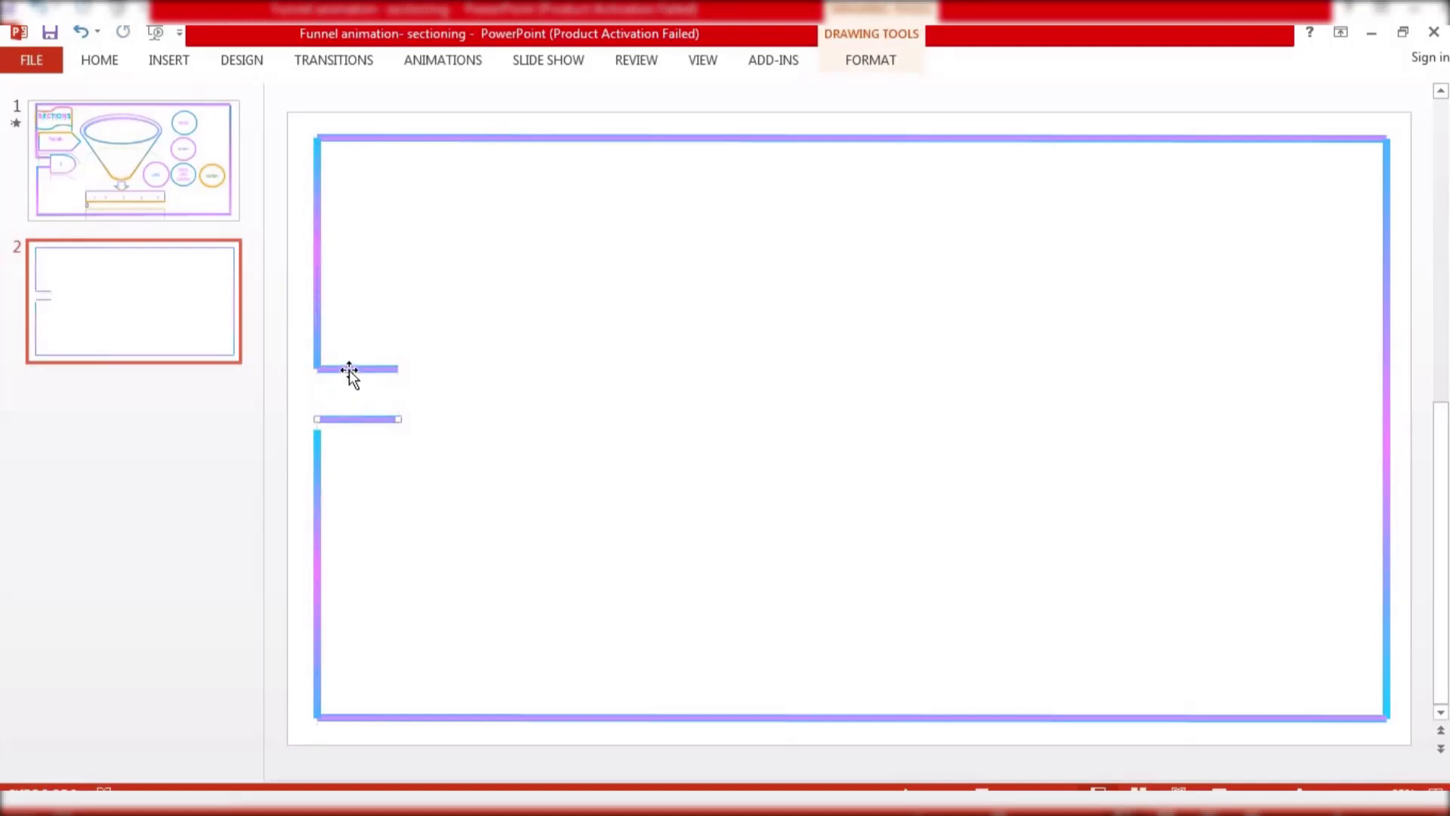
left_click_drag(348, 371, 316, 378)
left_click(315, 353)
left_click(340, 408)
left_click(320, 434)
left_click_drag(315, 429, 315, 420)
left_click(460, 388)
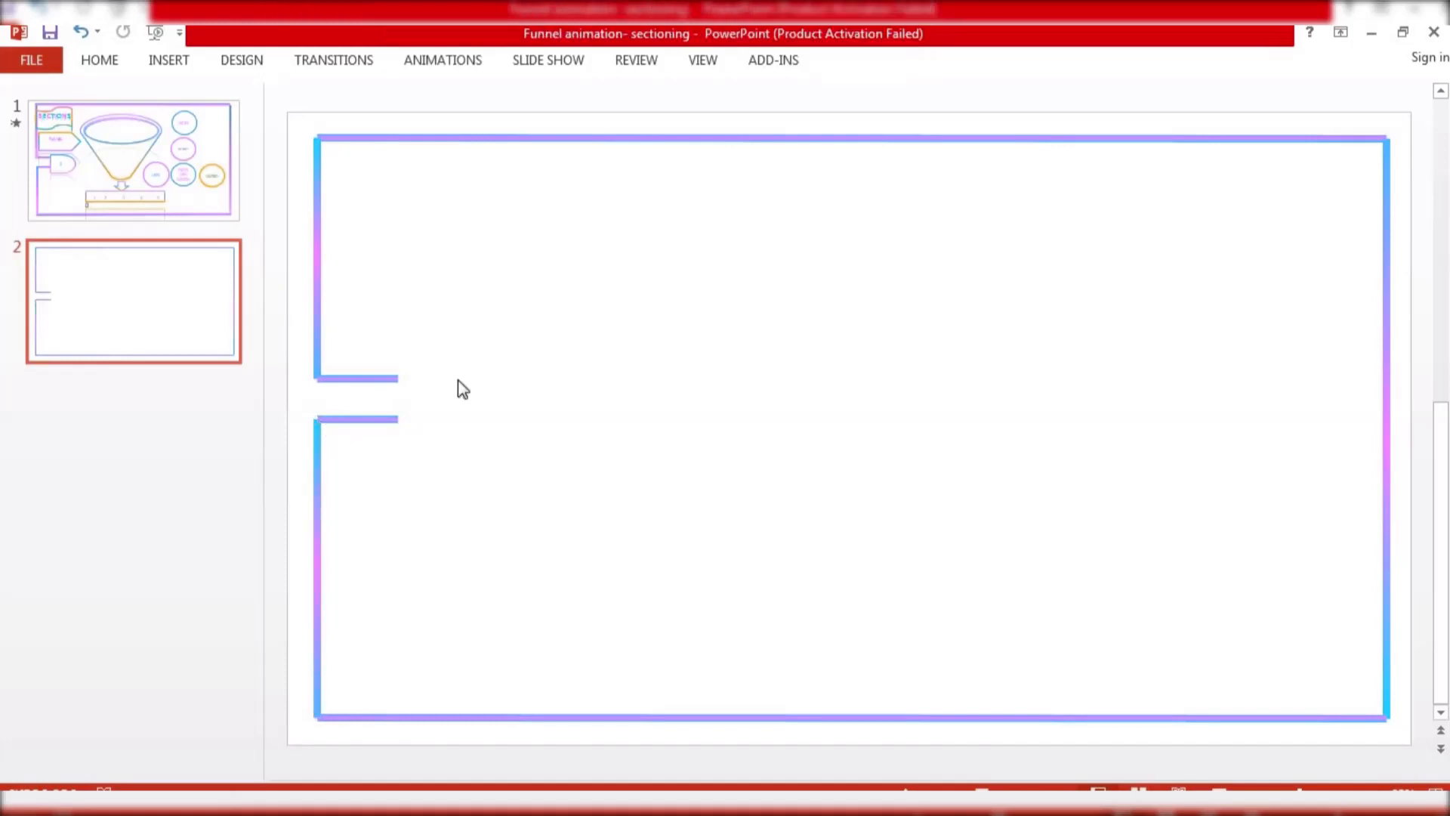
Insert a flowchart Delay shape in the gap at the end of the two horizontal stubs
left_click(168, 61)
left_click(361, 129)
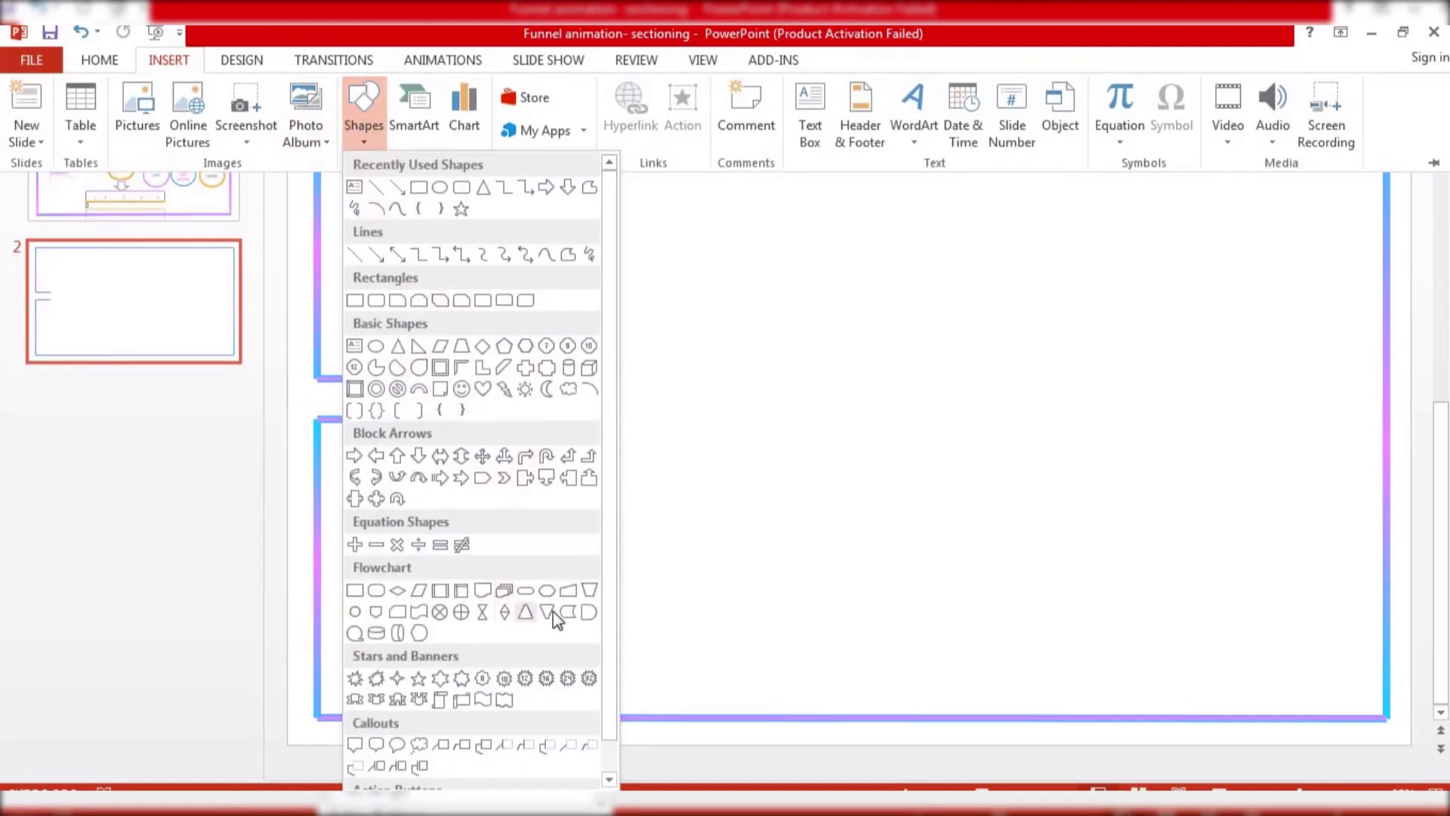
left_click(589, 612)
mouse_move(410, 363)
left_mouse_down()
mouse_move(460, 431)
mouse_move(460, 418)
mouse_move(492, 441)
mouse_move(435, 402)
left_mouse_up()
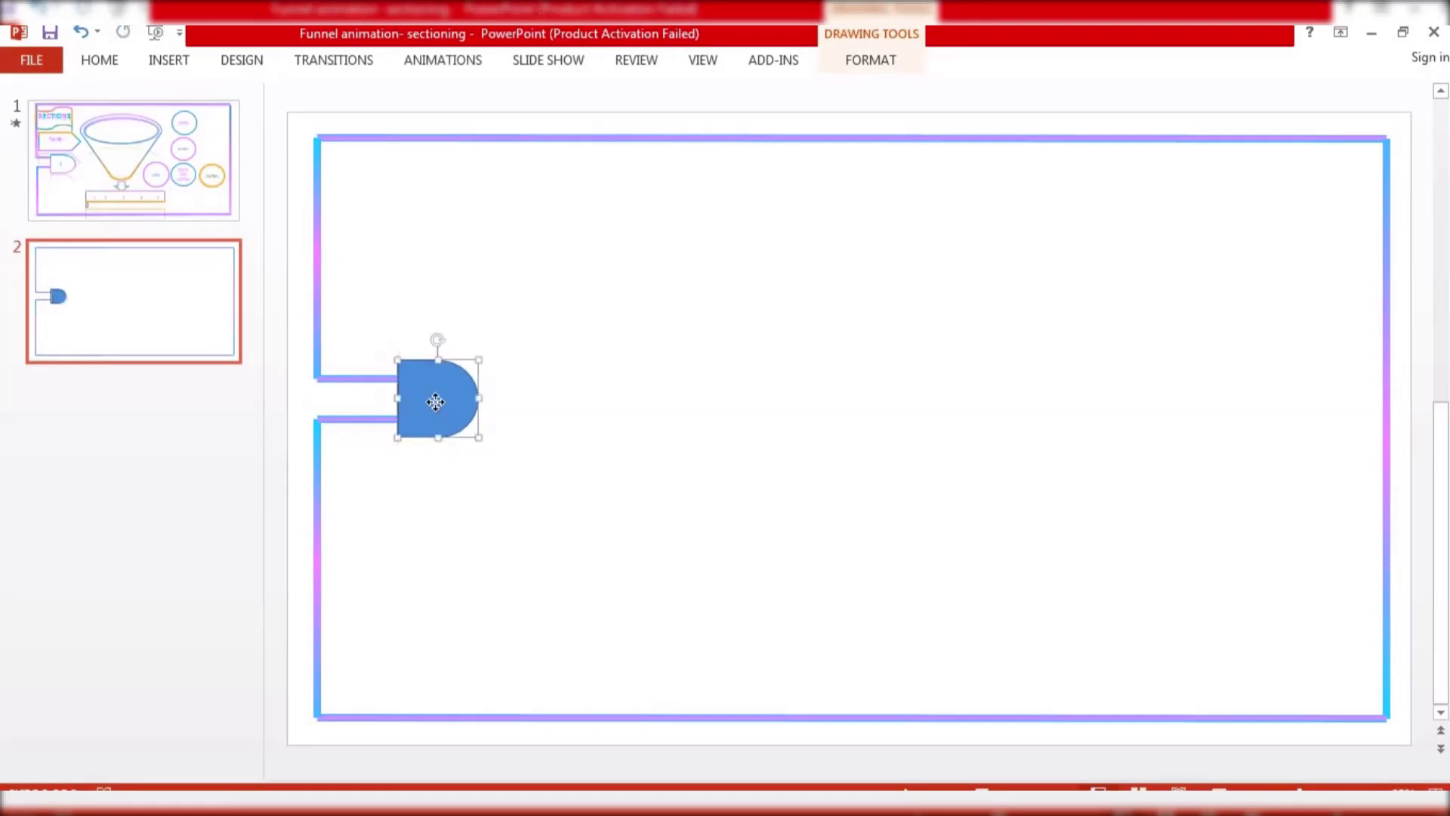
Open the format settings for the Delay shape, set it to no fill and a gradient line
right_click(436, 402)
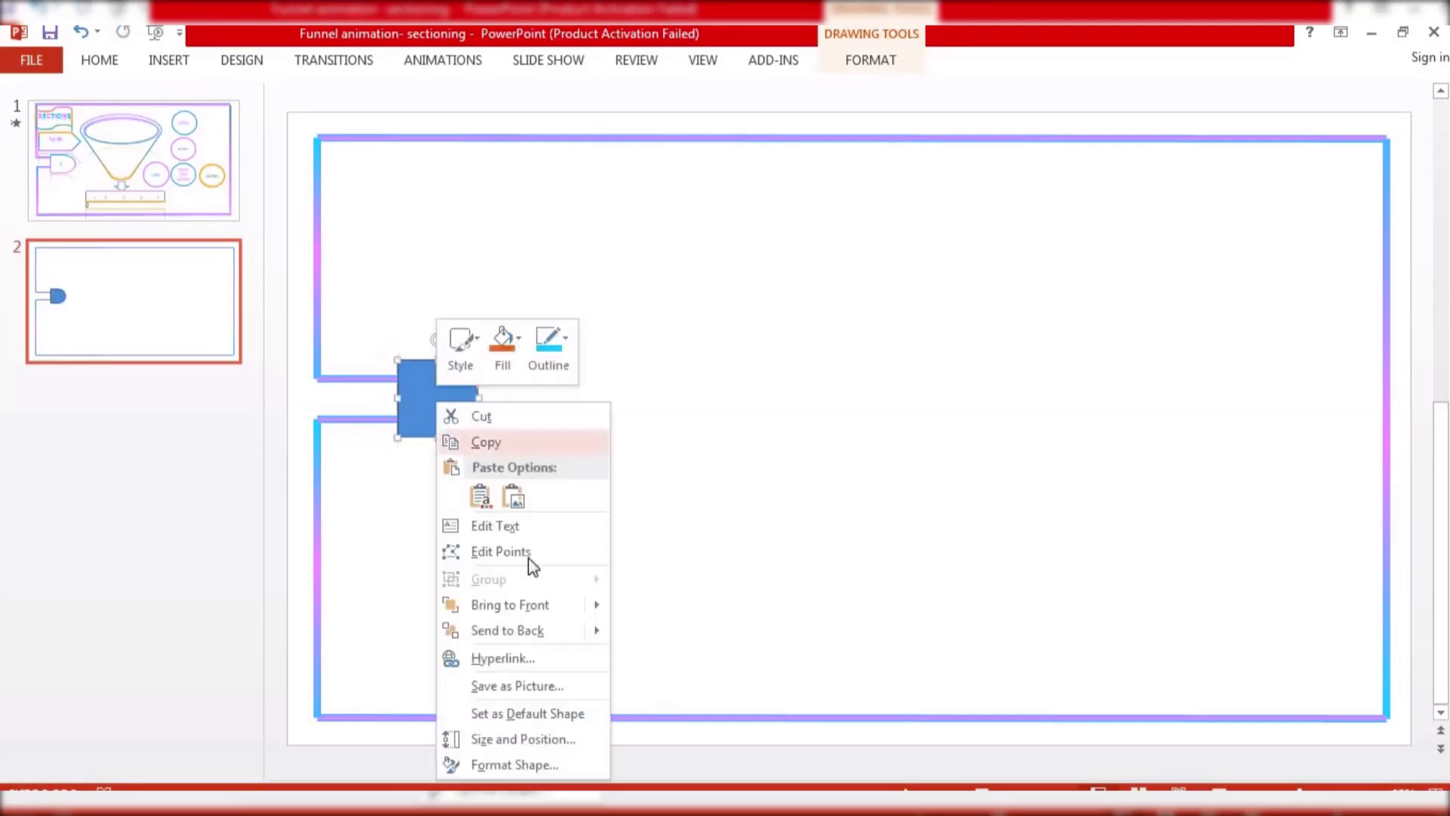
left_click(546, 763)
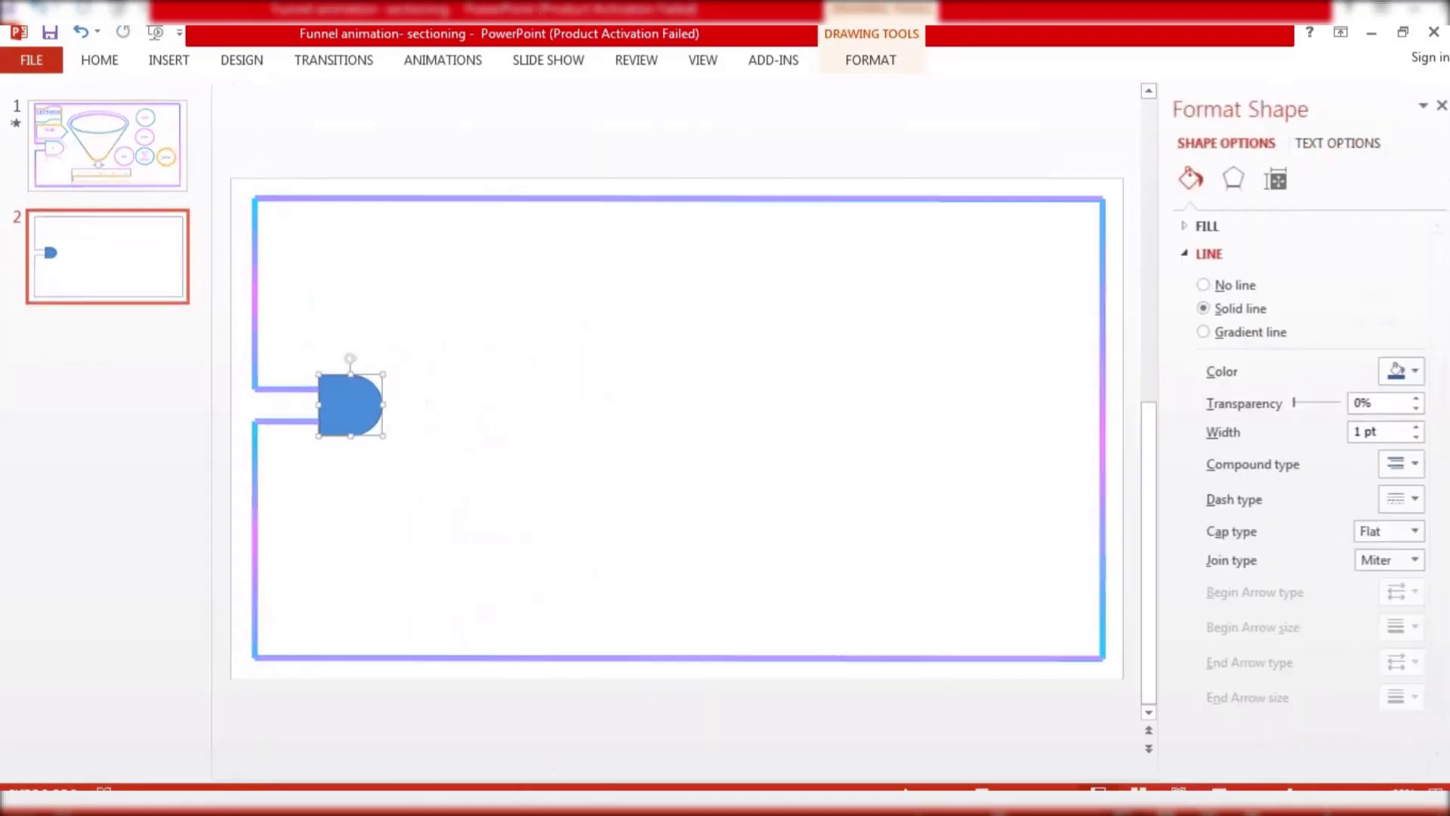
left_click(1208, 230)
left_click(1217, 257)
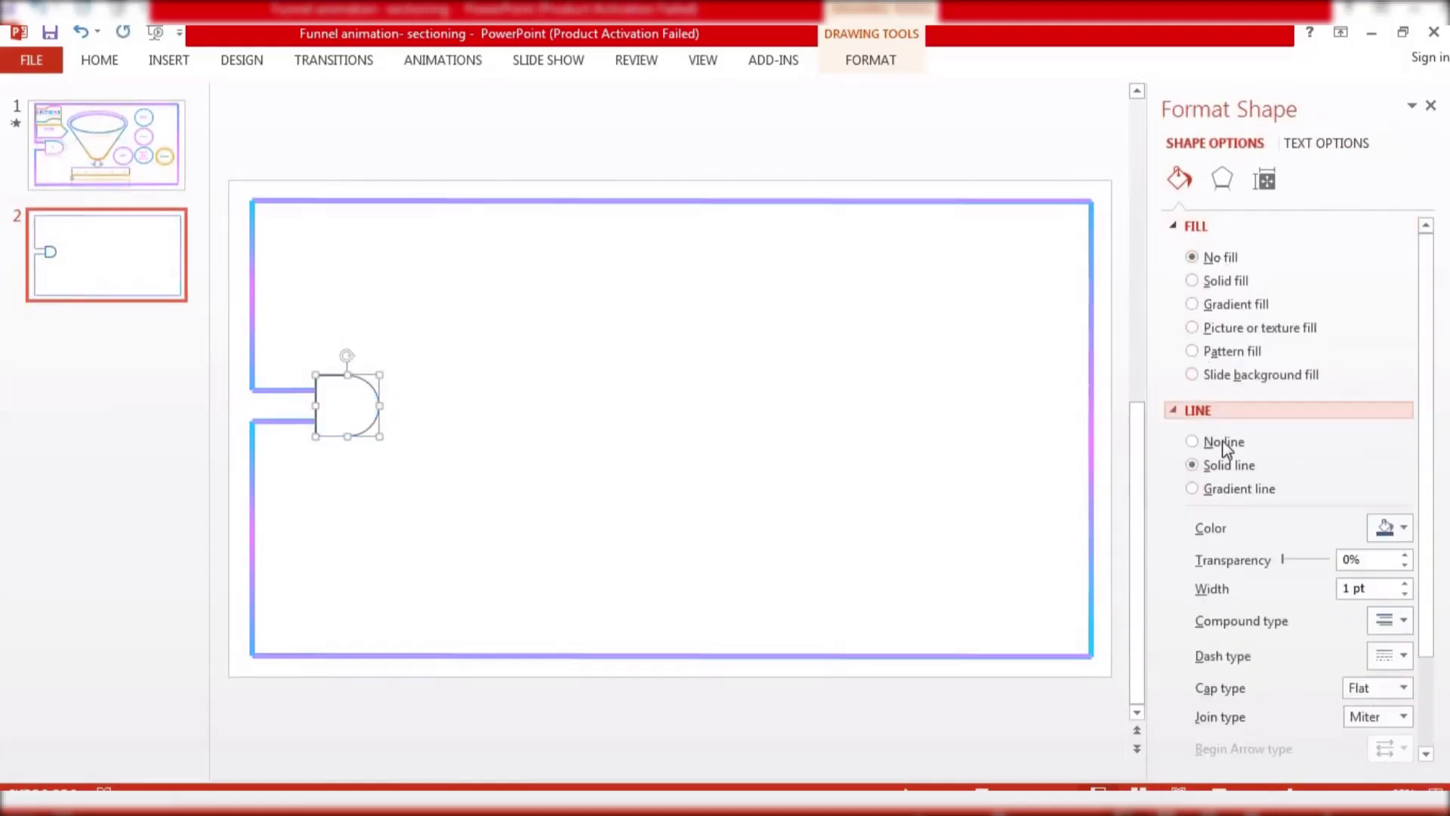
left_click(1239, 488)
Move the first gradient stop to 8% and set its color to the recent blue
left_click_drag(1429, 446, 1428, 514)
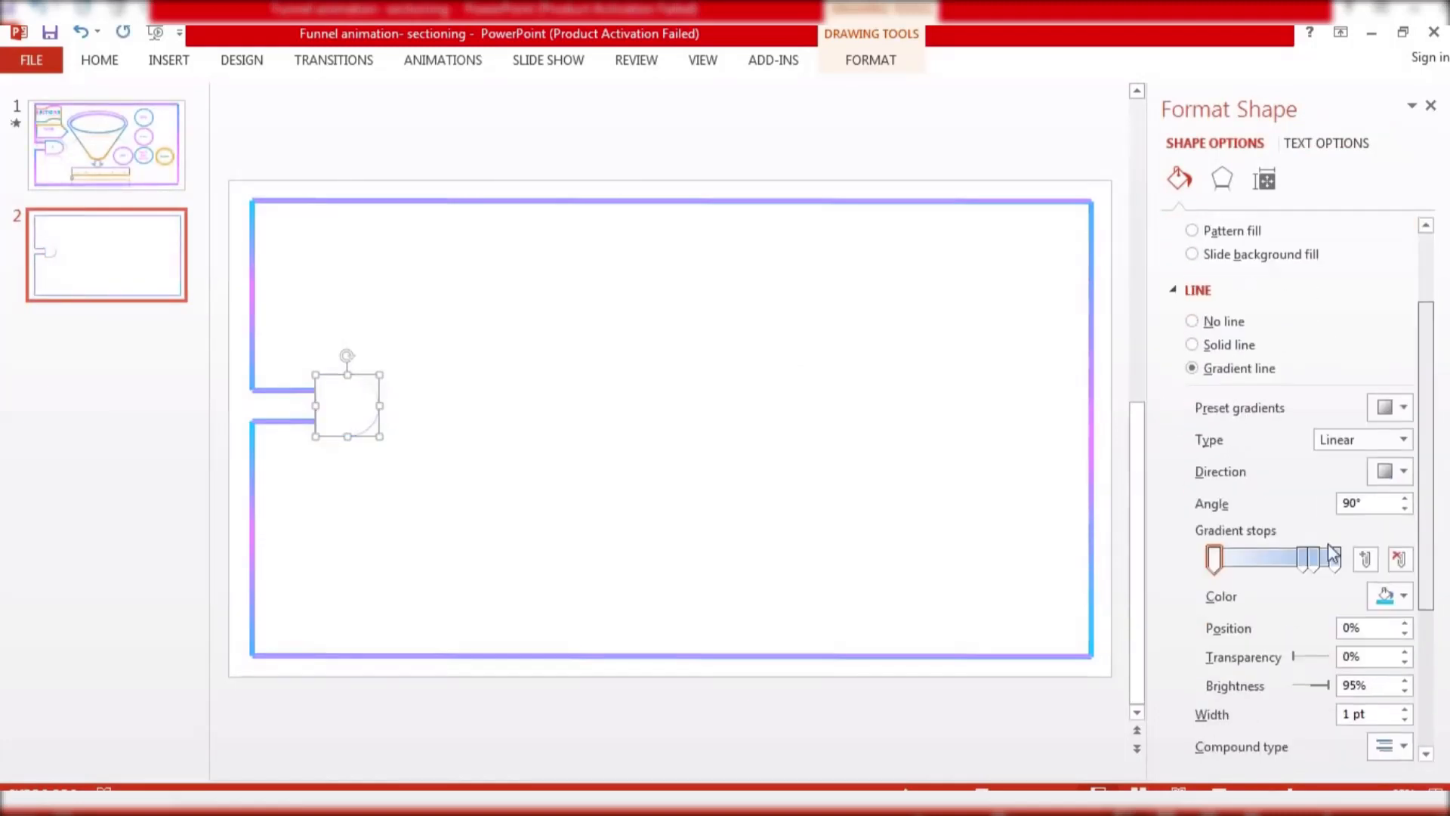
left_click(1312, 562)
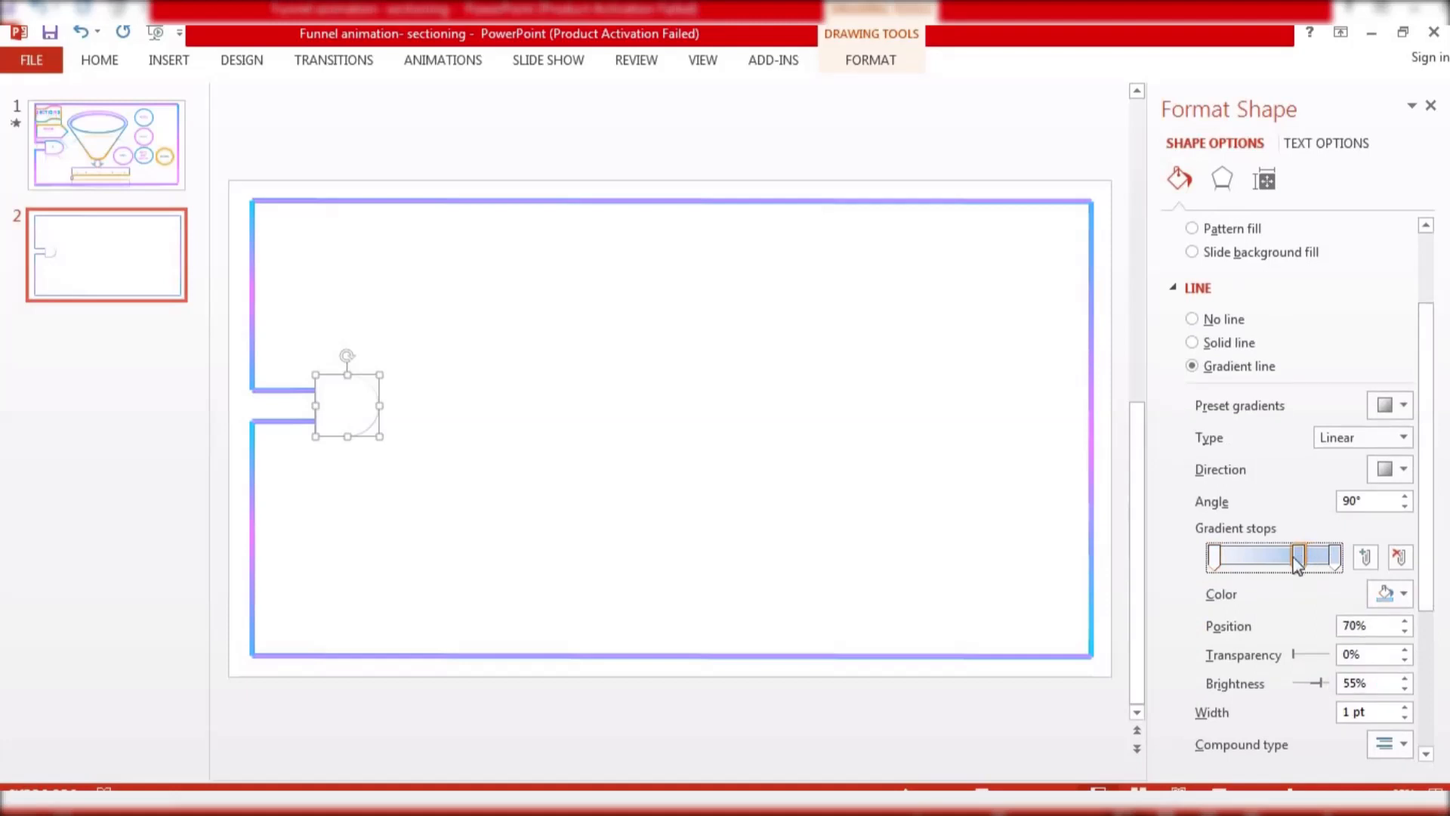
left_click_drag(1297, 562, 1222, 559)
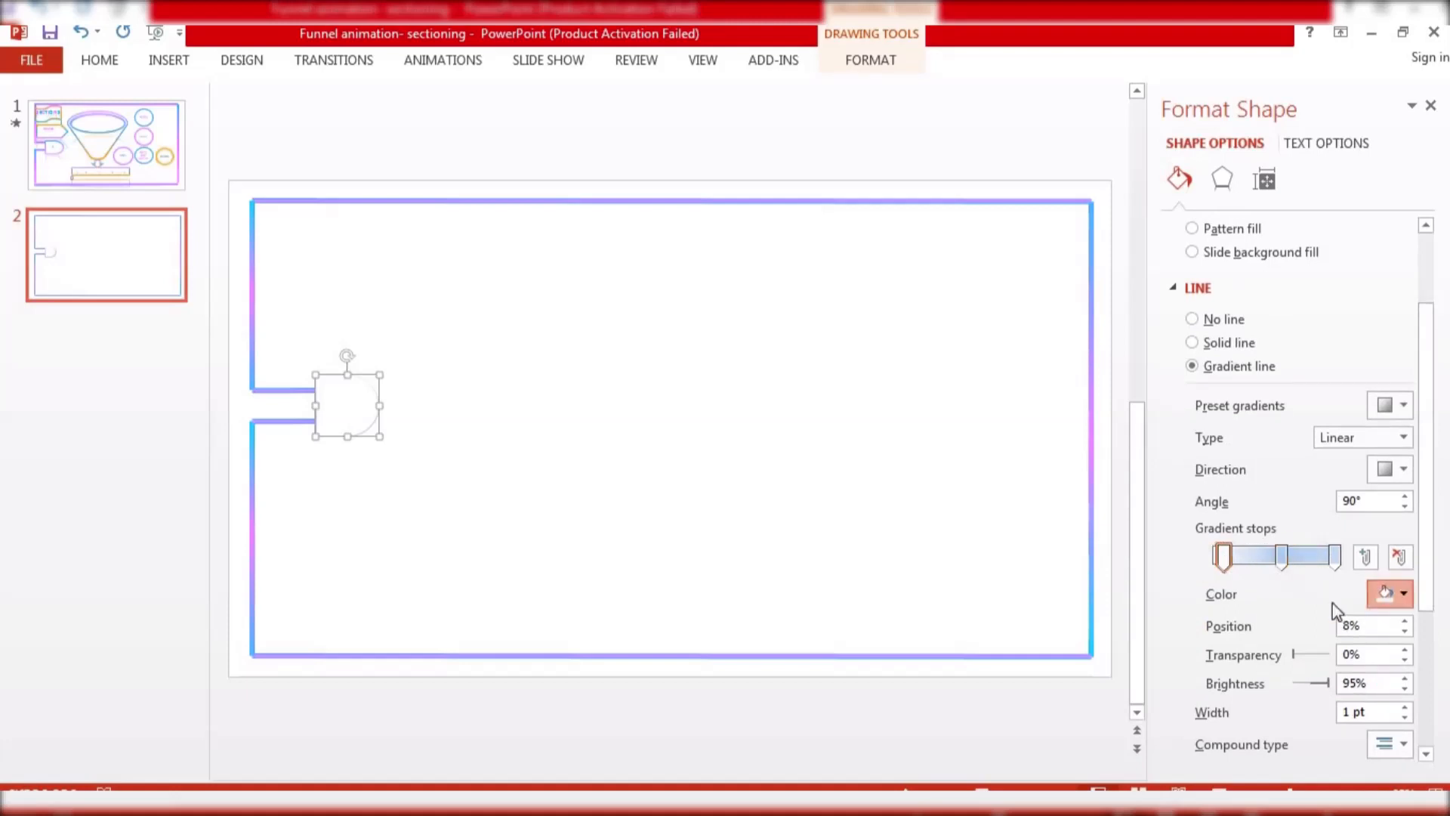
left_click(1394, 593)
left_click(1289, 523)
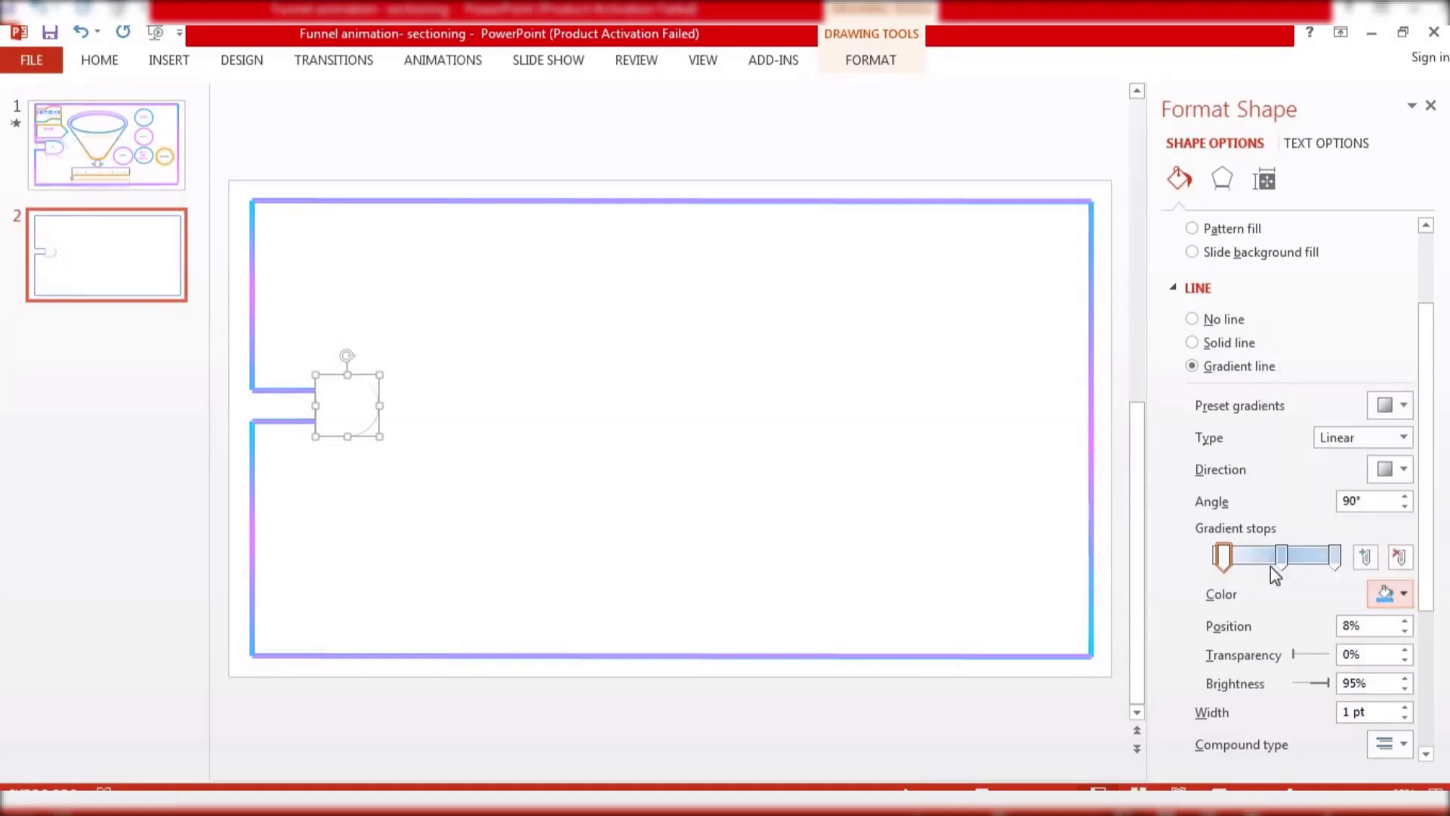
Set the middle gradient stop's color to the recent pink
left_click(1280, 563)
left_click(1394, 593)
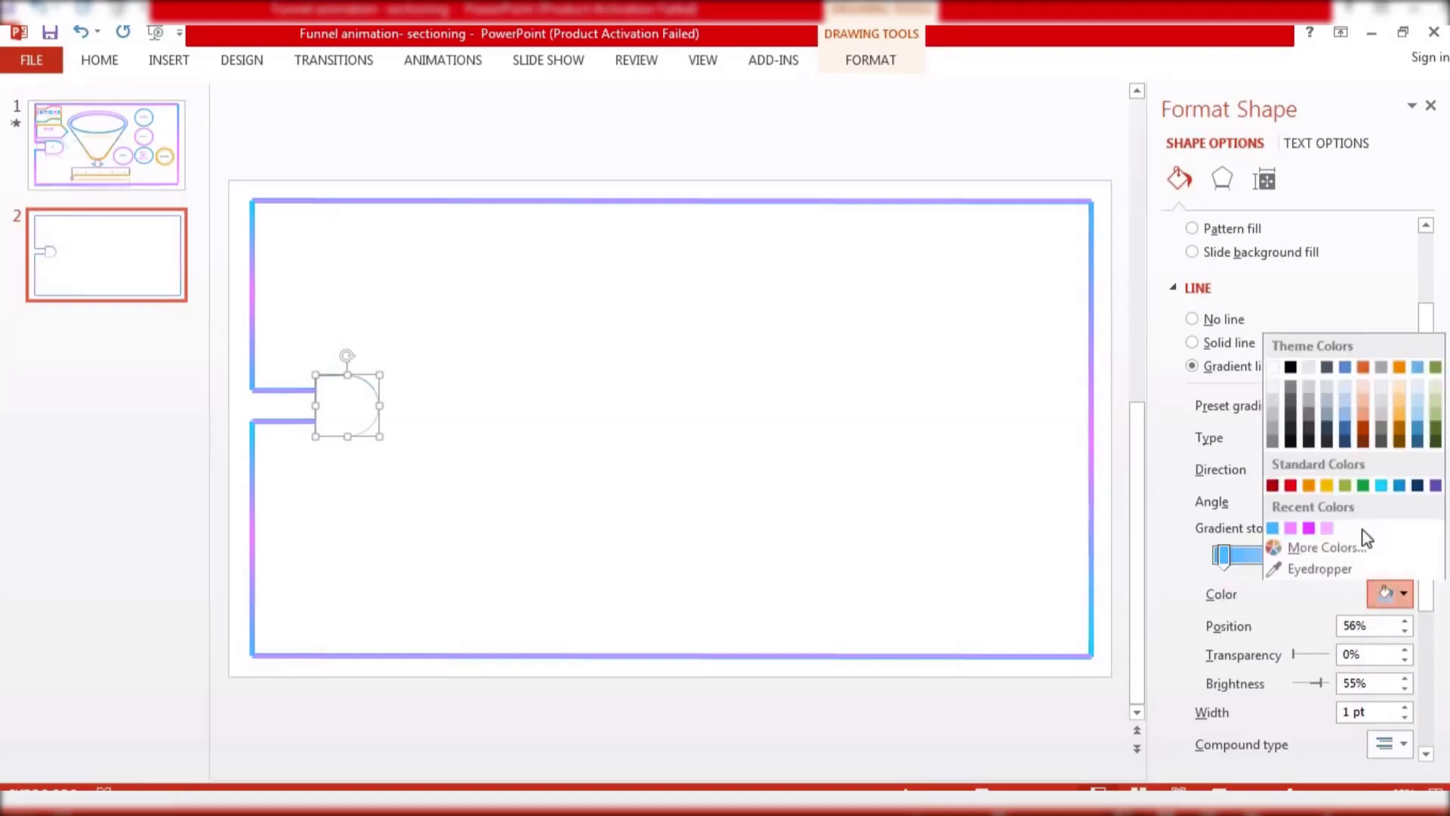
left_click(1309, 527)
Set the last gradient stop's color to light blue and close the format pane
left_click(1334, 558)
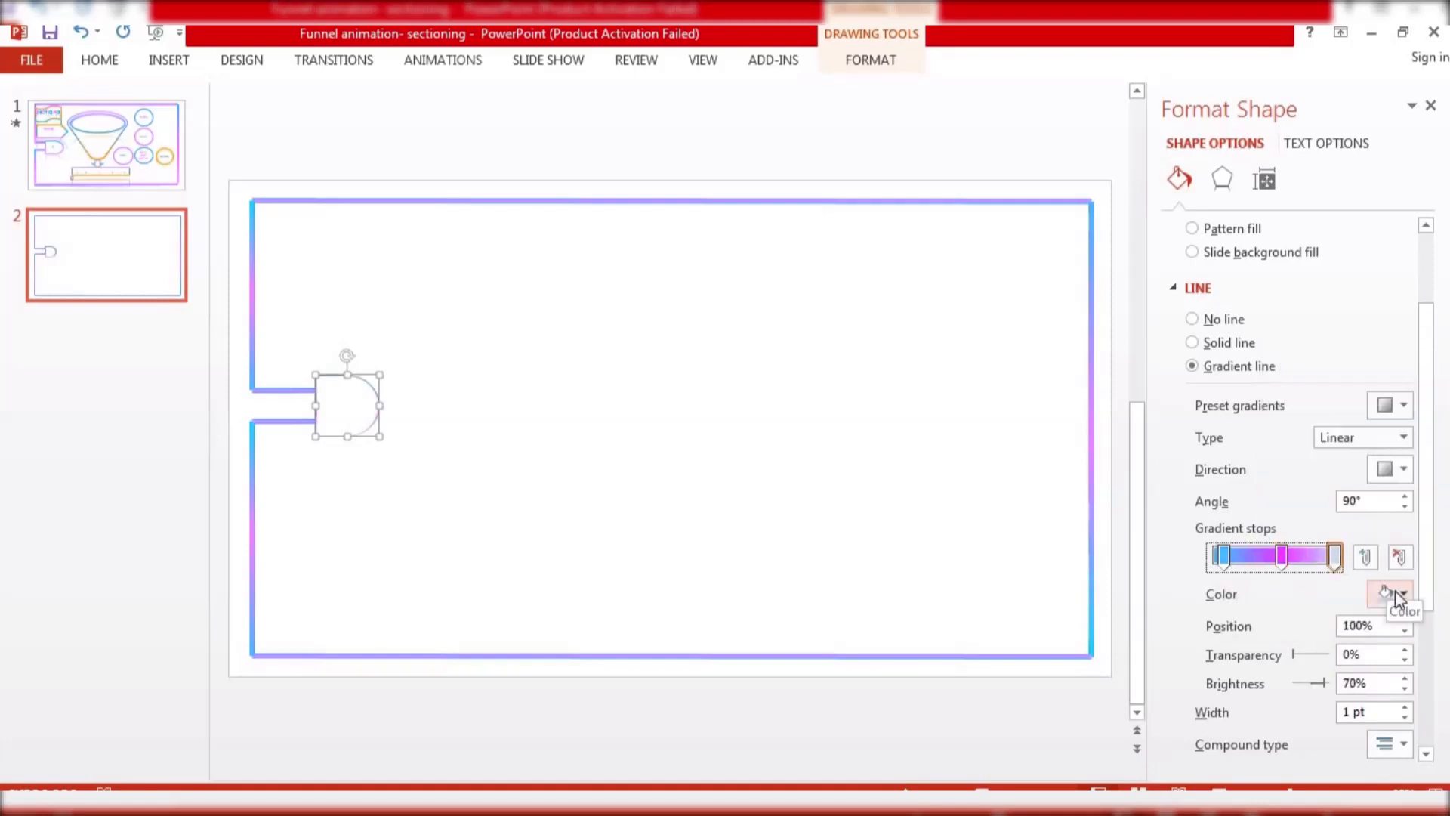
left_click(1394, 594)
left_click(1383, 488)
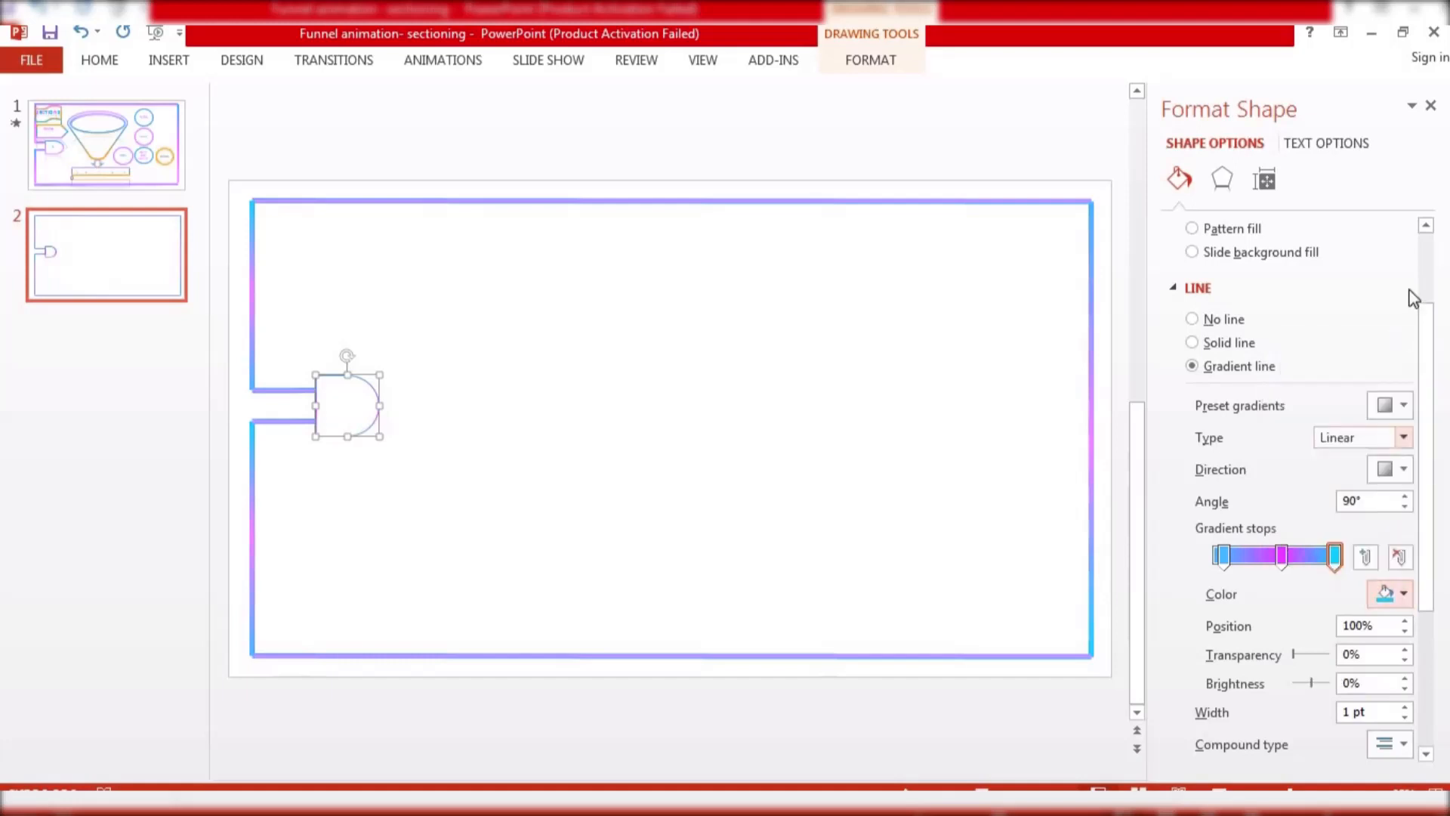
left_click(1431, 106)
left_click(607, 355)
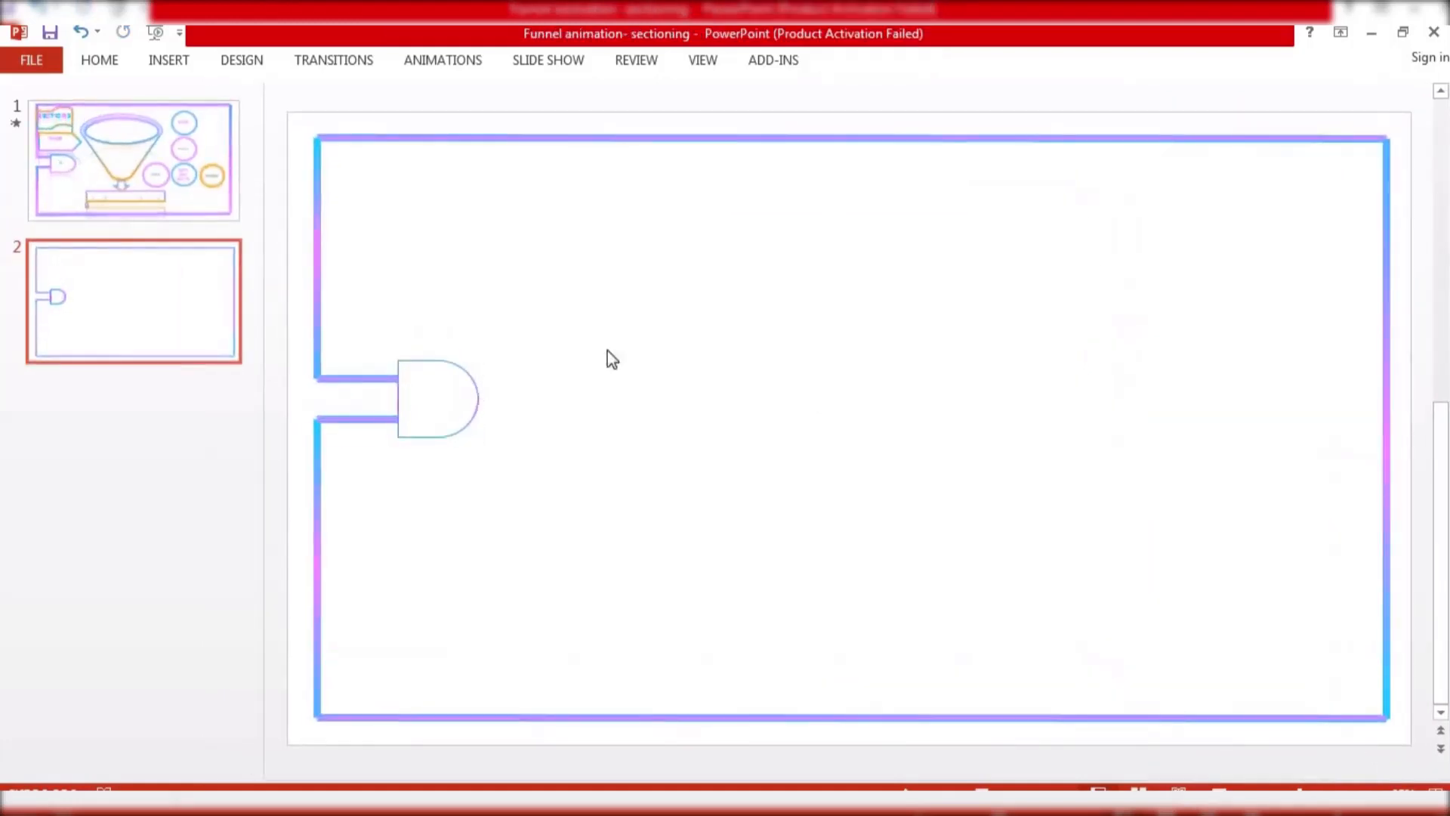
Set the Delay shape's outline weight to 4½ pt
left_click(476, 395)
left_click(861, 61)
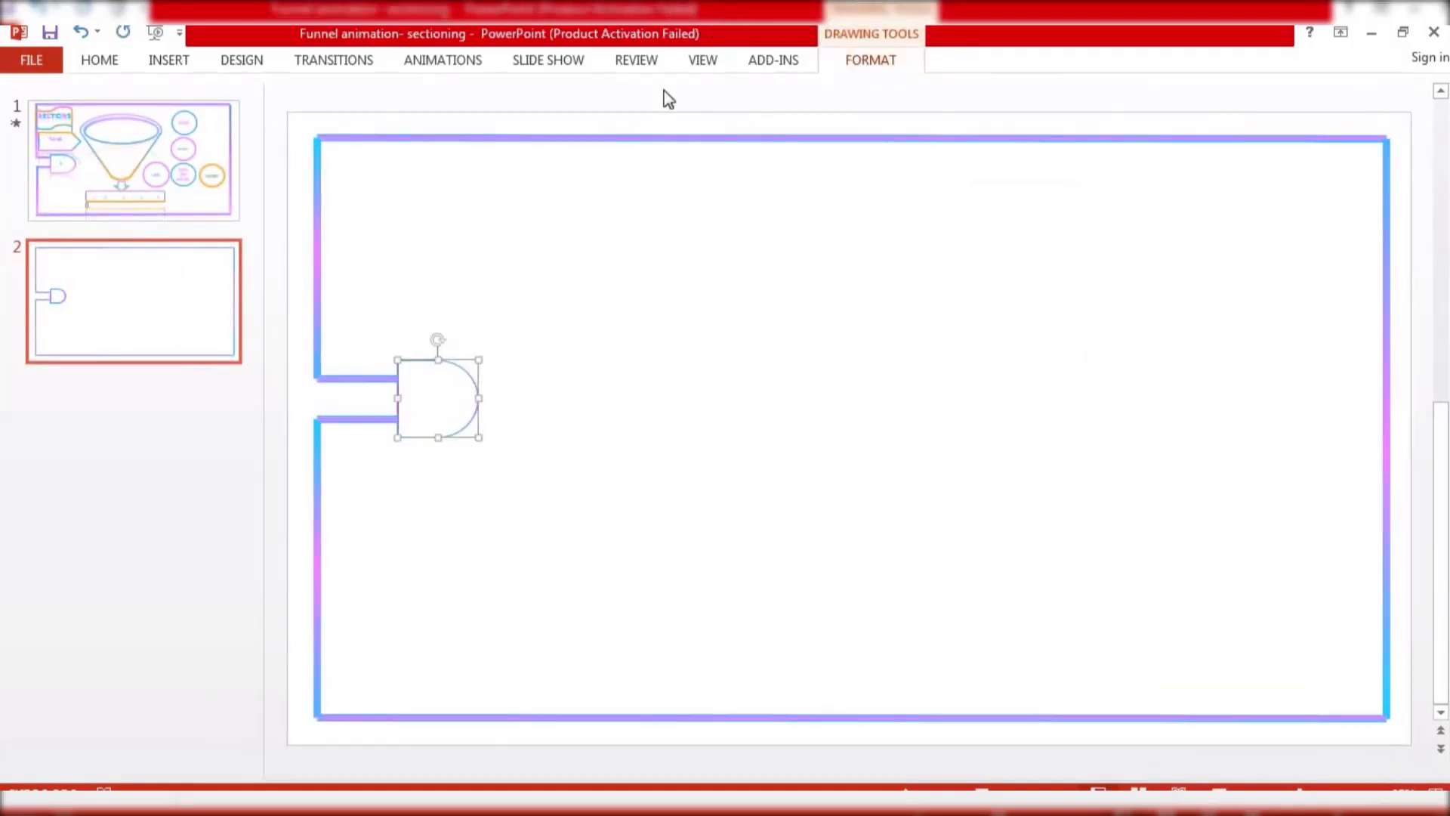
left_click(577, 113)
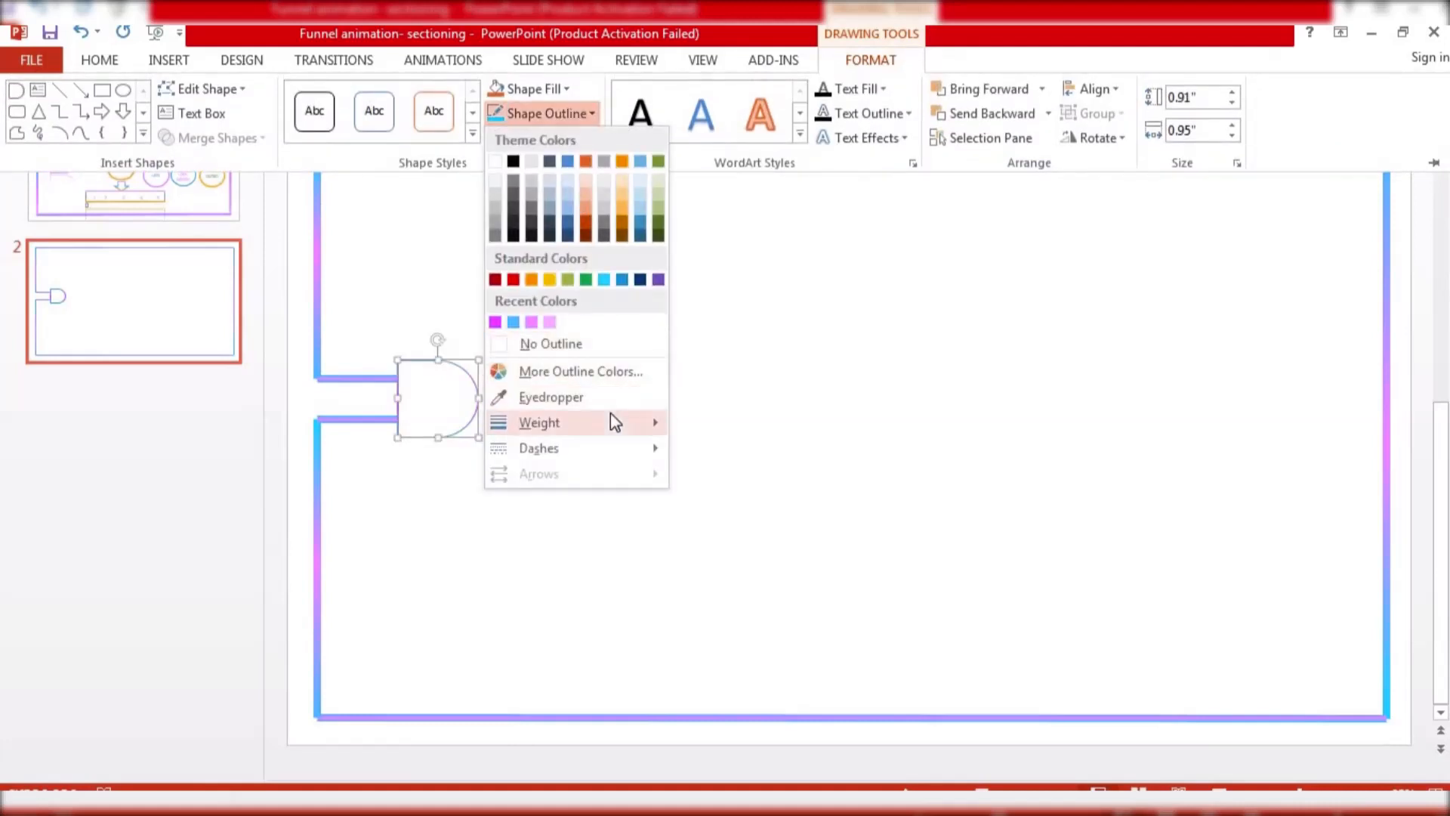
mouse_move(610, 421)
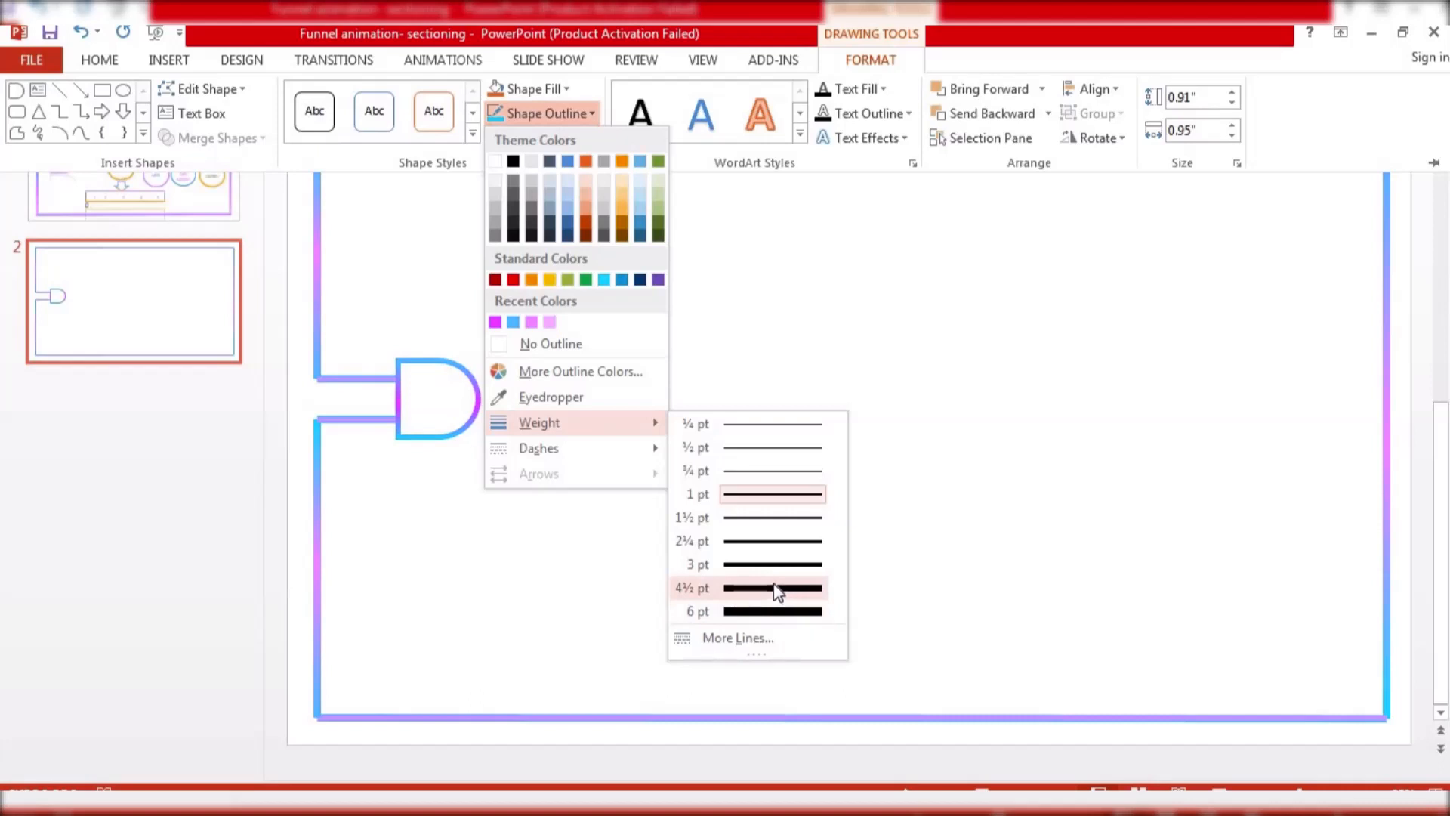
left_click(778, 589)
key("ctrl+F1")
left_click(571, 411)
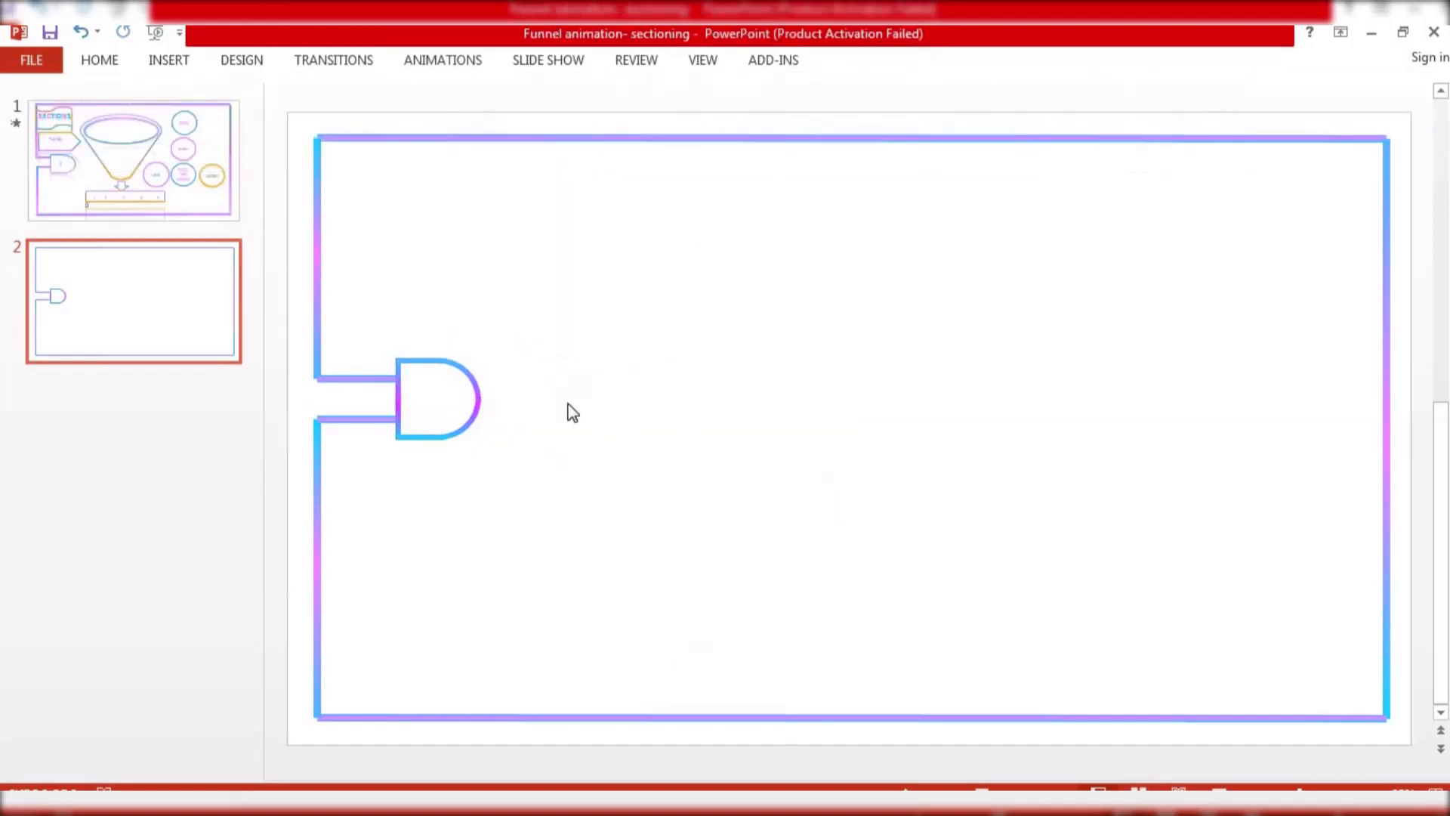
left_click(460, 371)
left_click(519, 359)
left_click(116, 59)
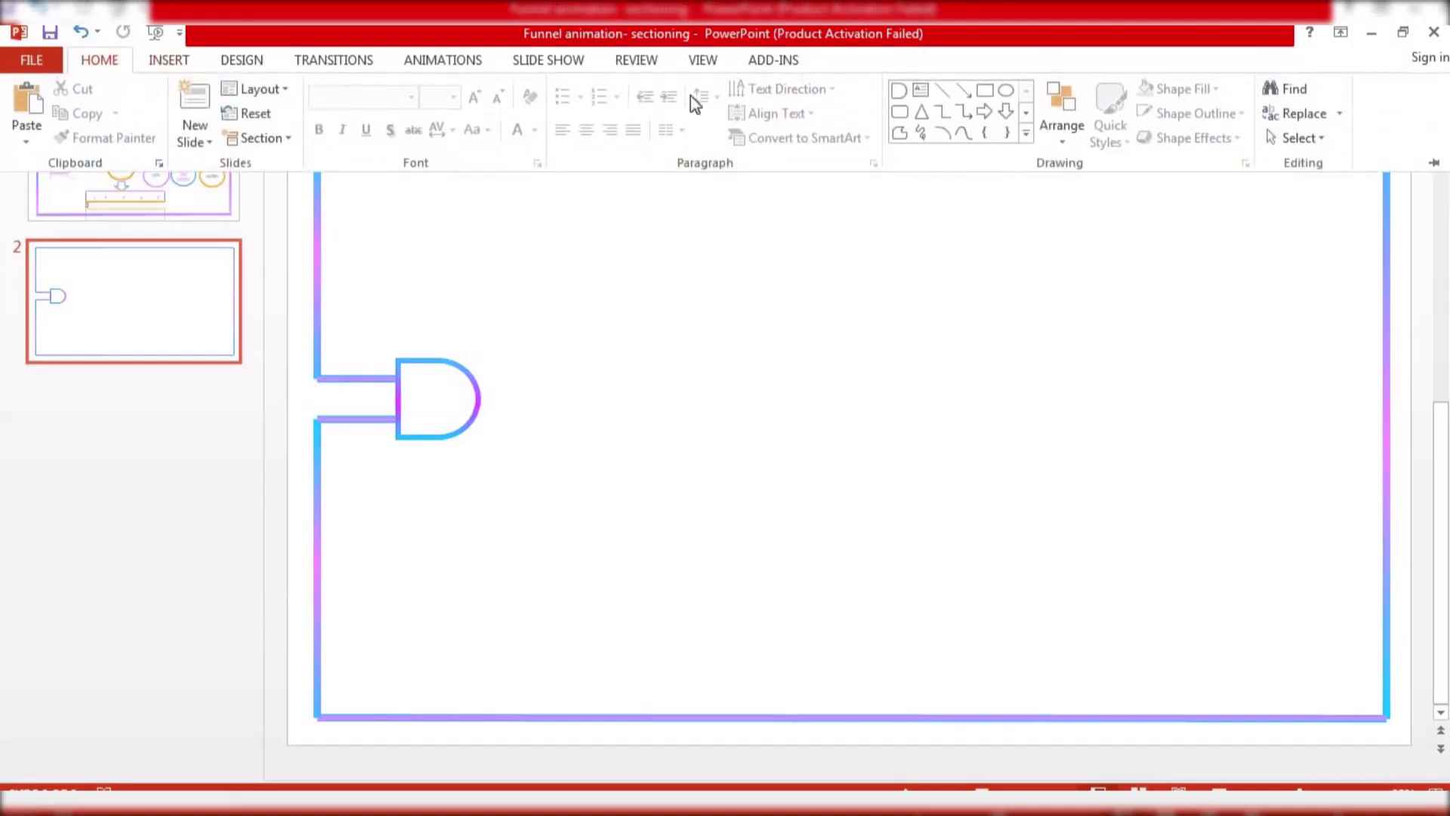
left_click(919, 91)
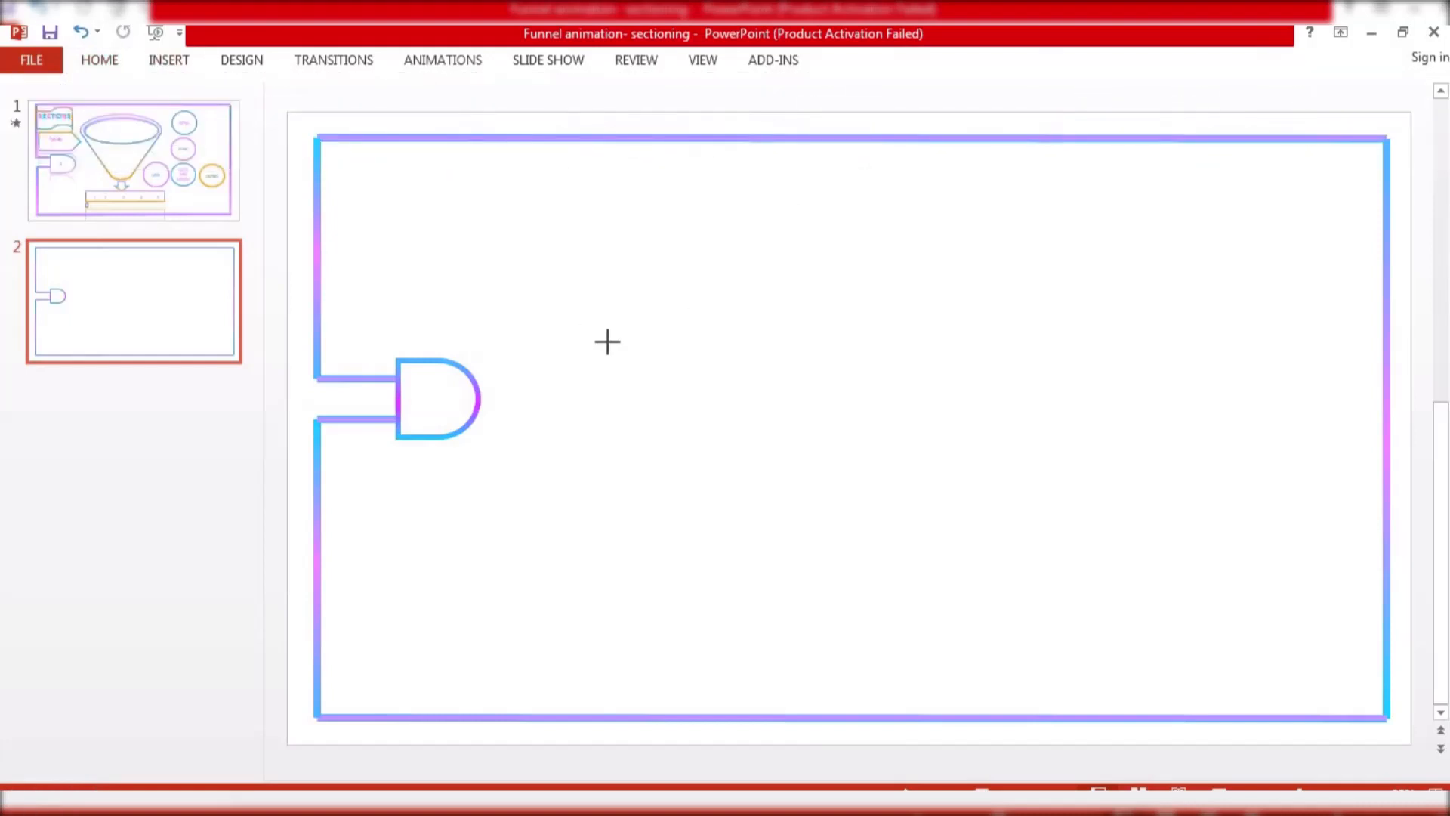
mouse_move(607, 342)
left_mouse_down()
mouse_move(667, 385)
mouse_move(615, 373)
left_mouse_up()
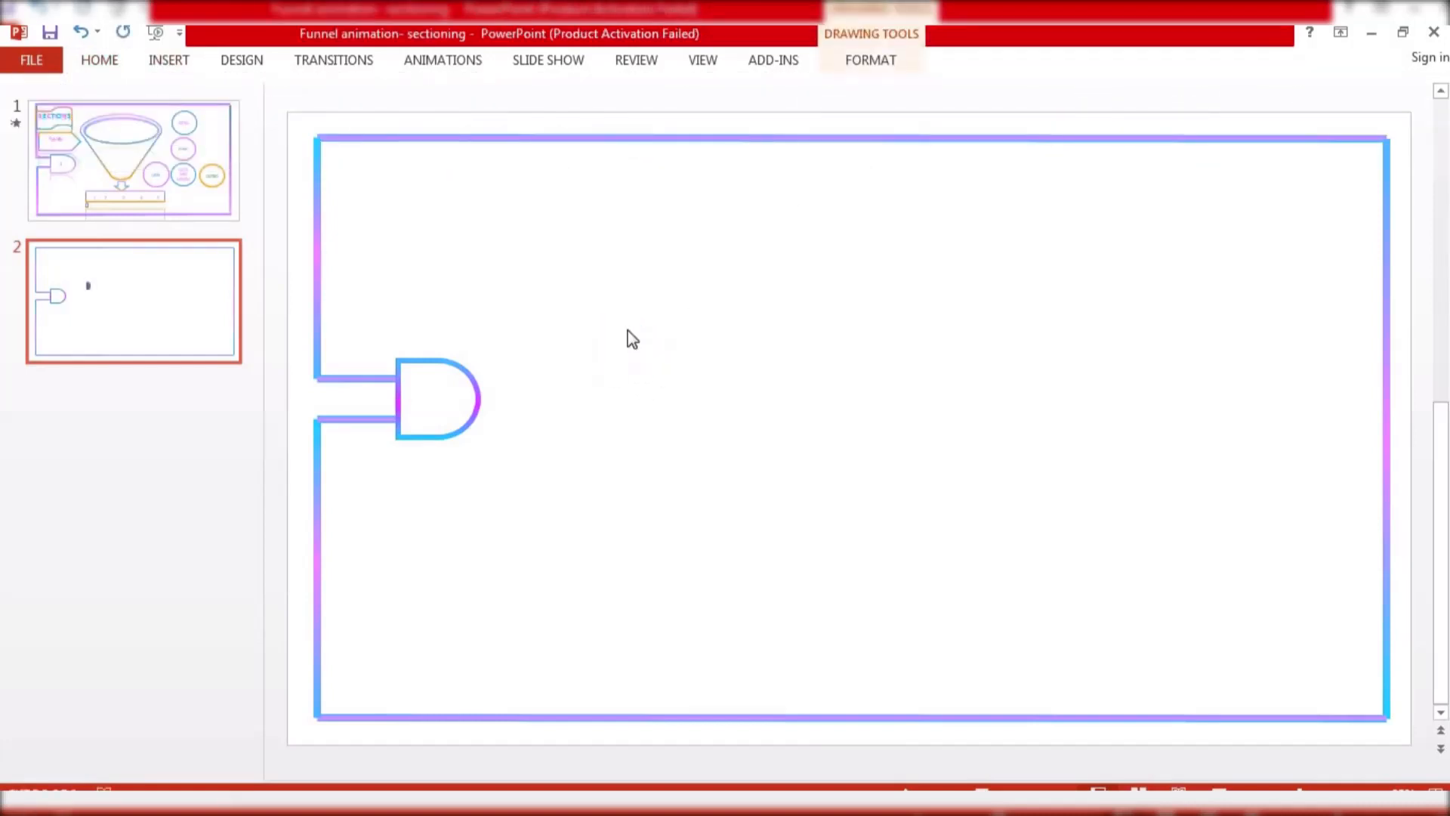
Draw a text box above the Delay shape and enter 1
left_click(96, 62)
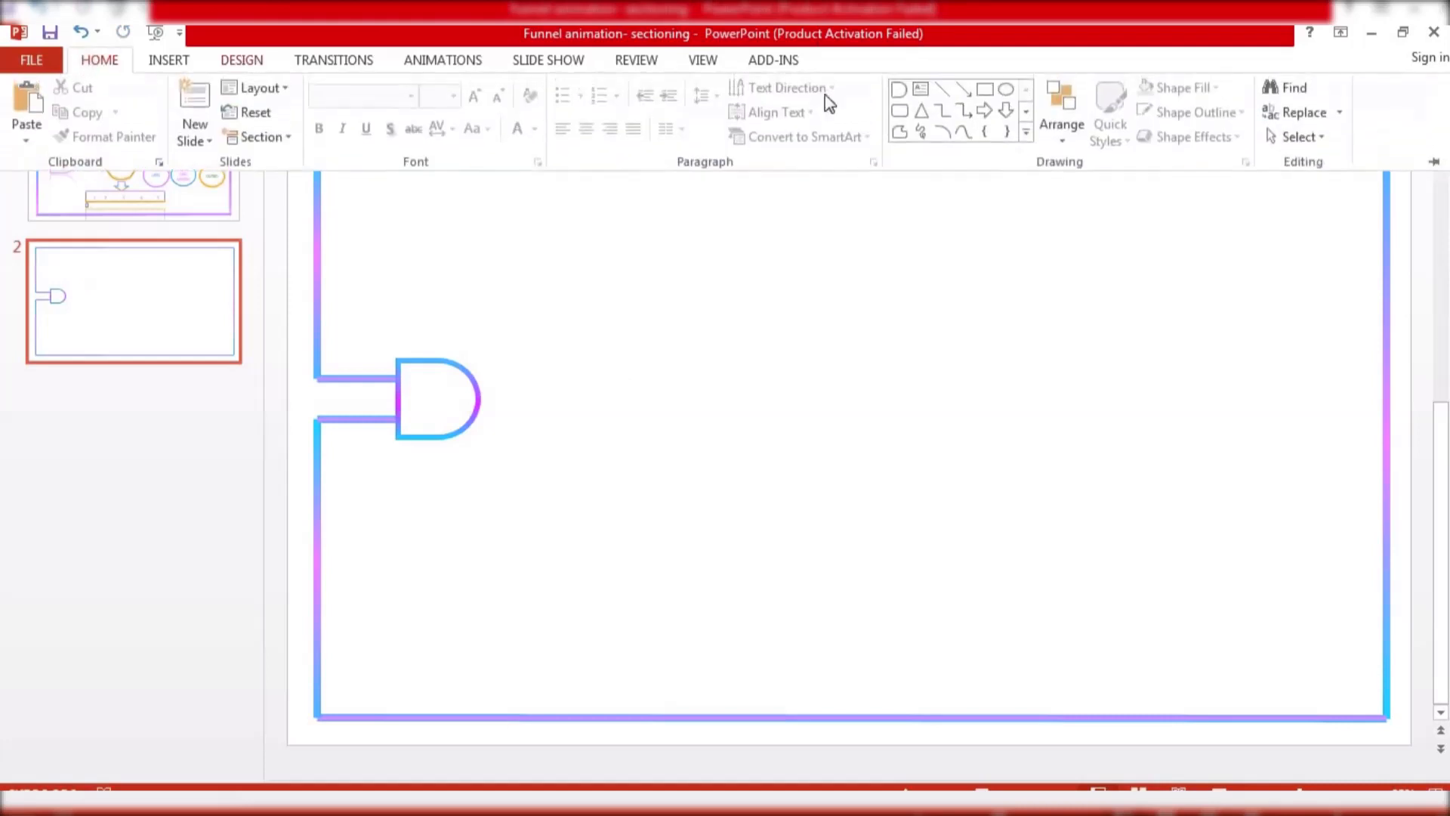
left_click(919, 91)
left_click_drag(601, 292, 701, 361)
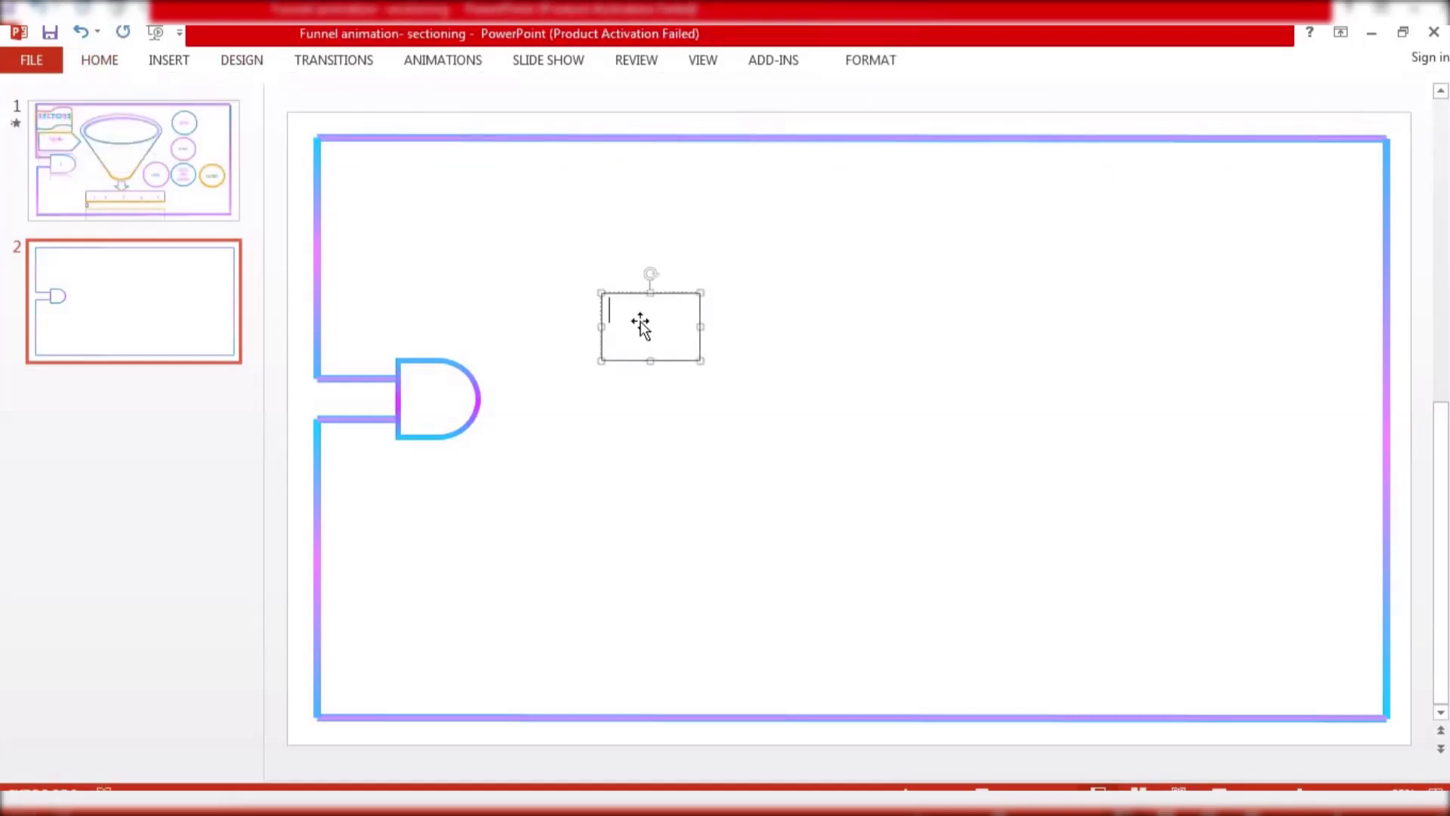
type("1")
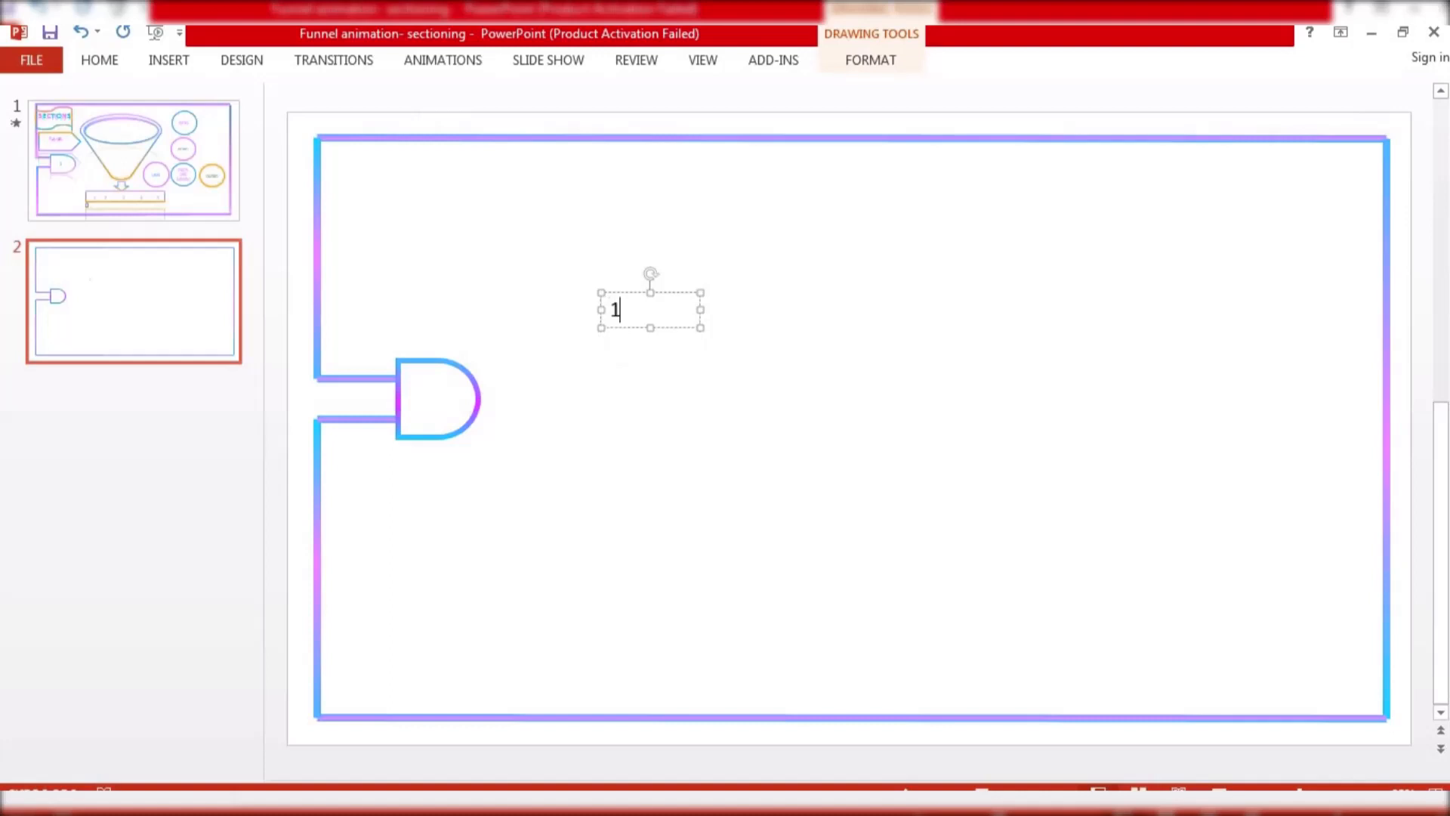
Set the number's text fill to the standard light blue
left_click(876, 60)
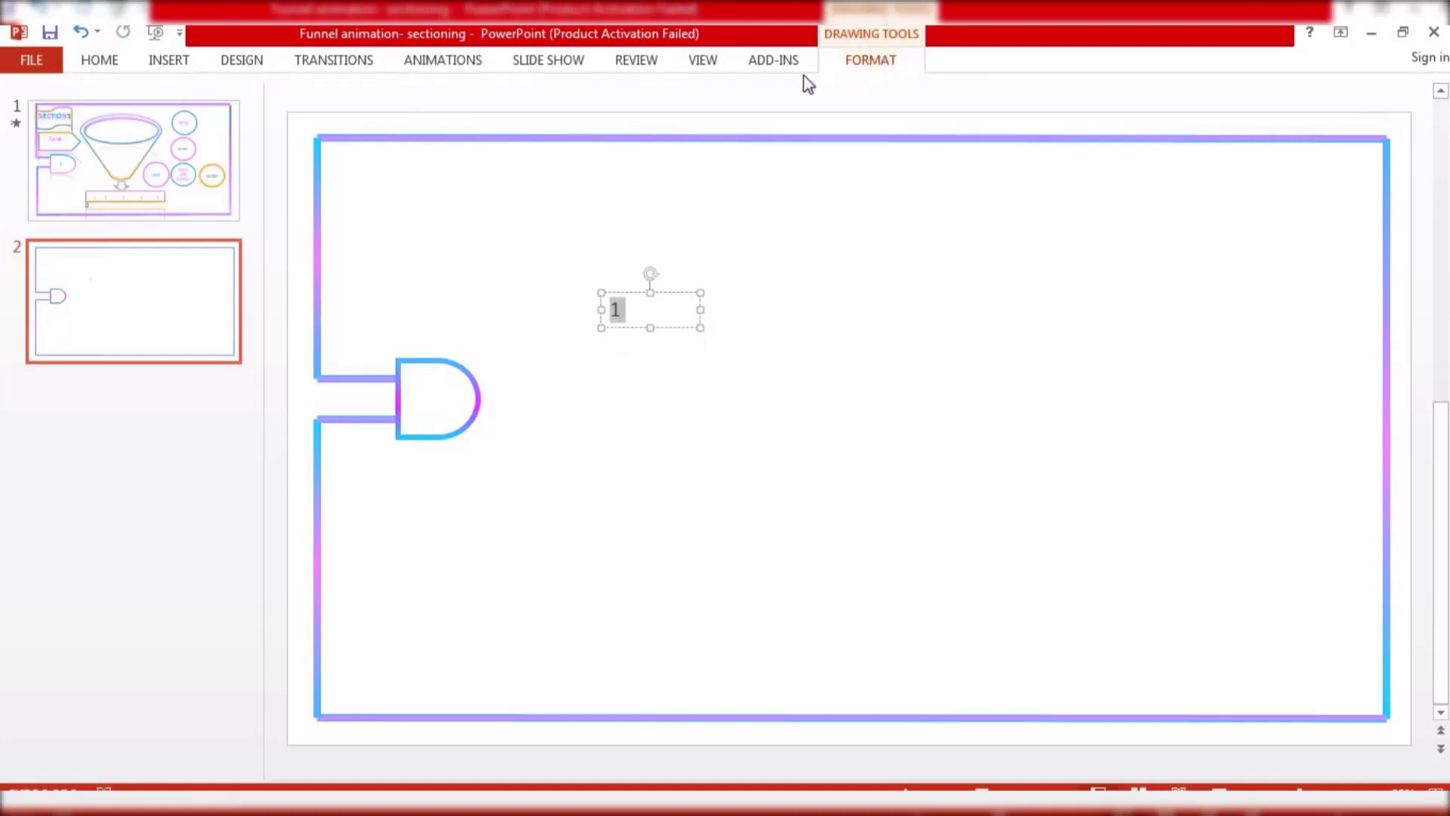
left_click(864, 91)
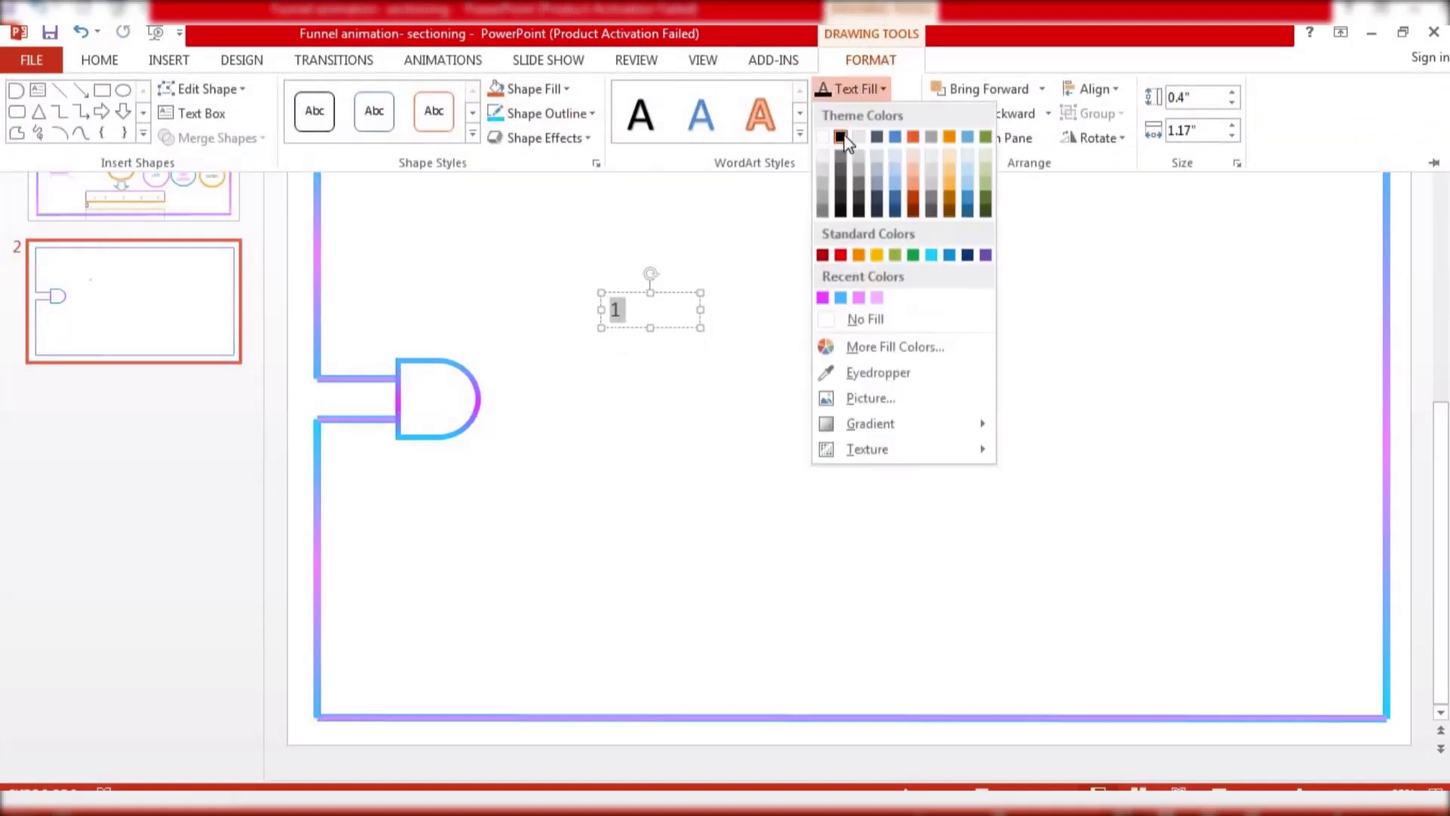
left_click(932, 254)
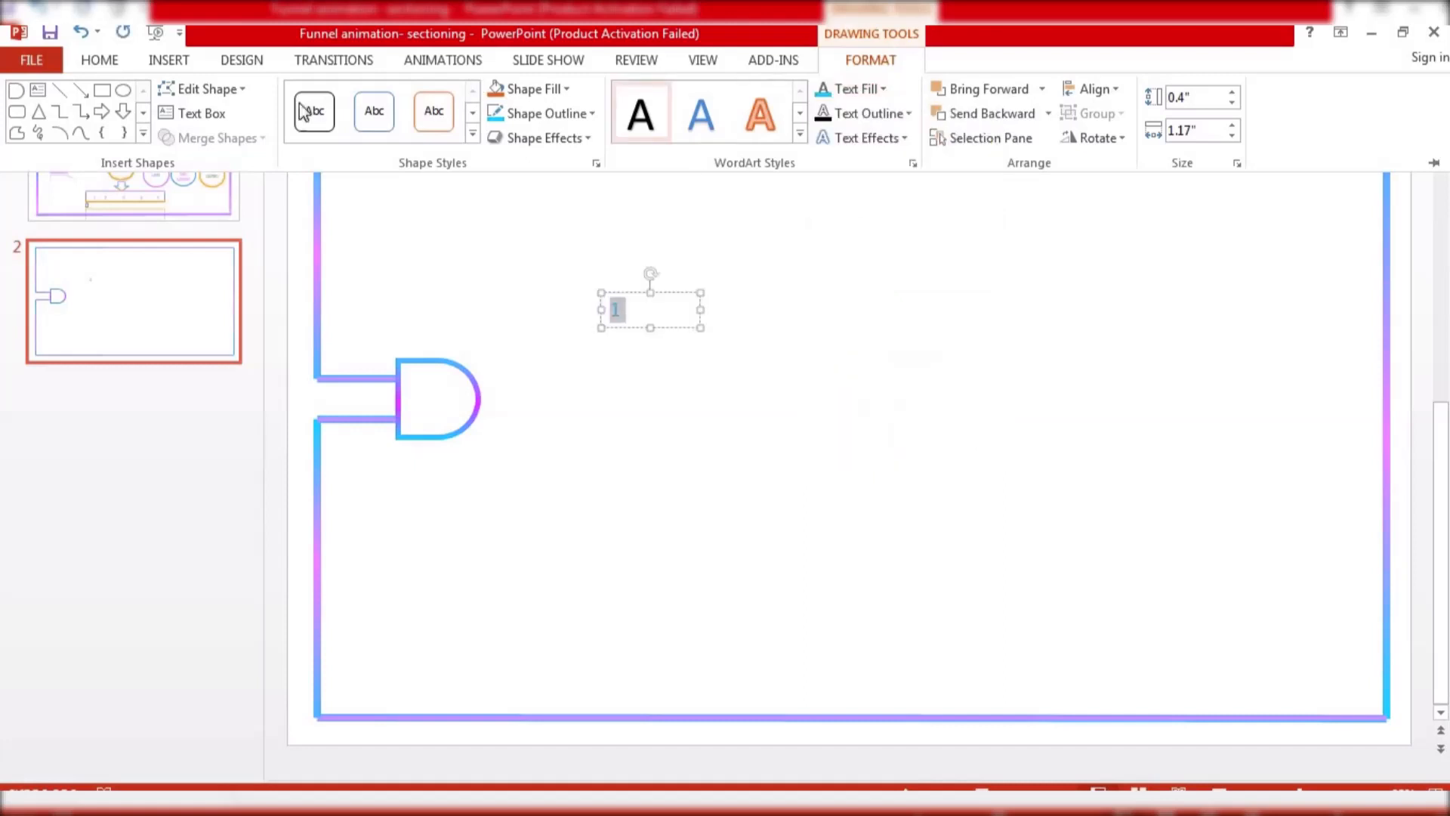
Make the number bold and set its font size to 32
left_click(99, 59)
left_click(319, 129)
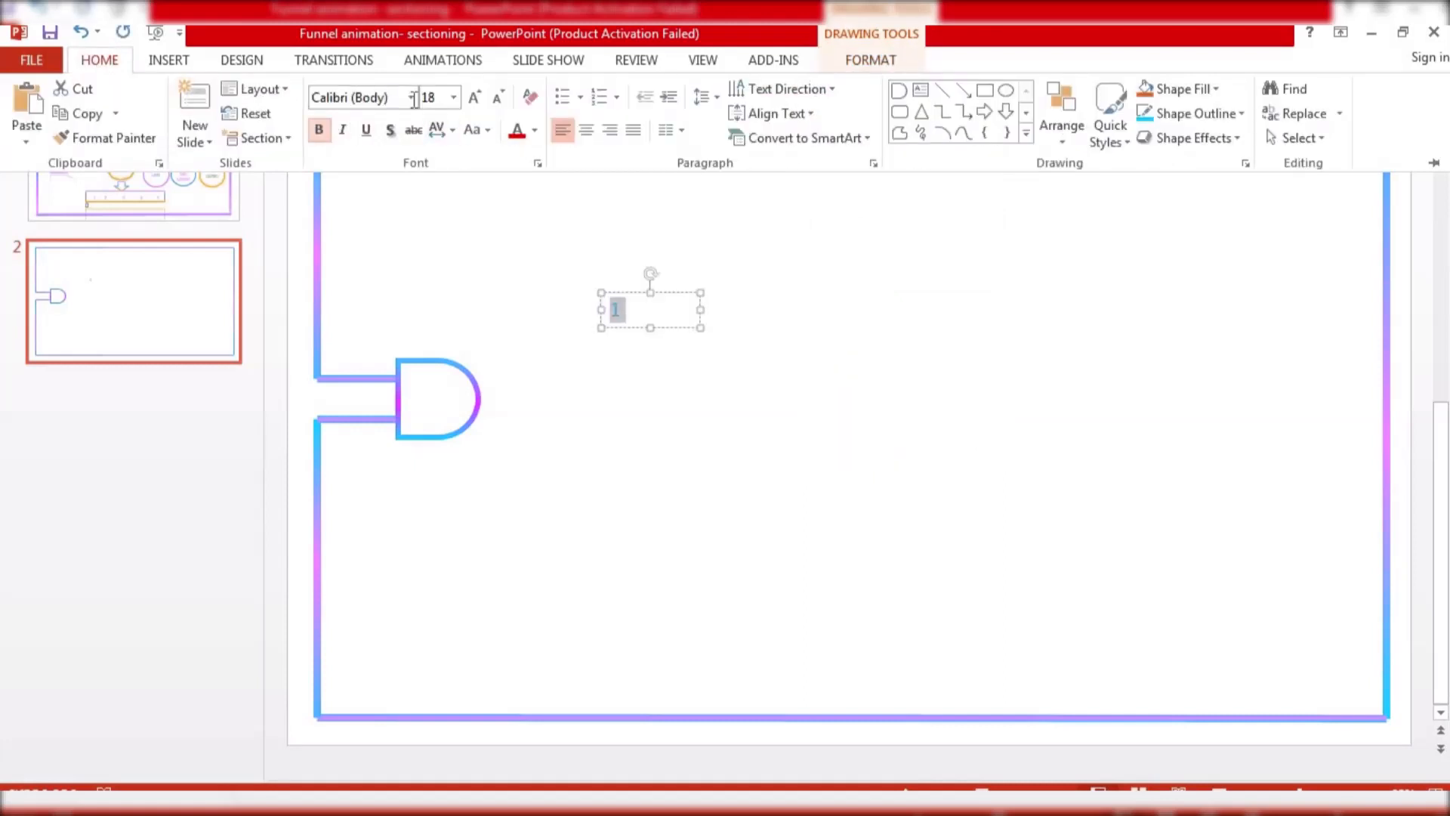
left_click(453, 98)
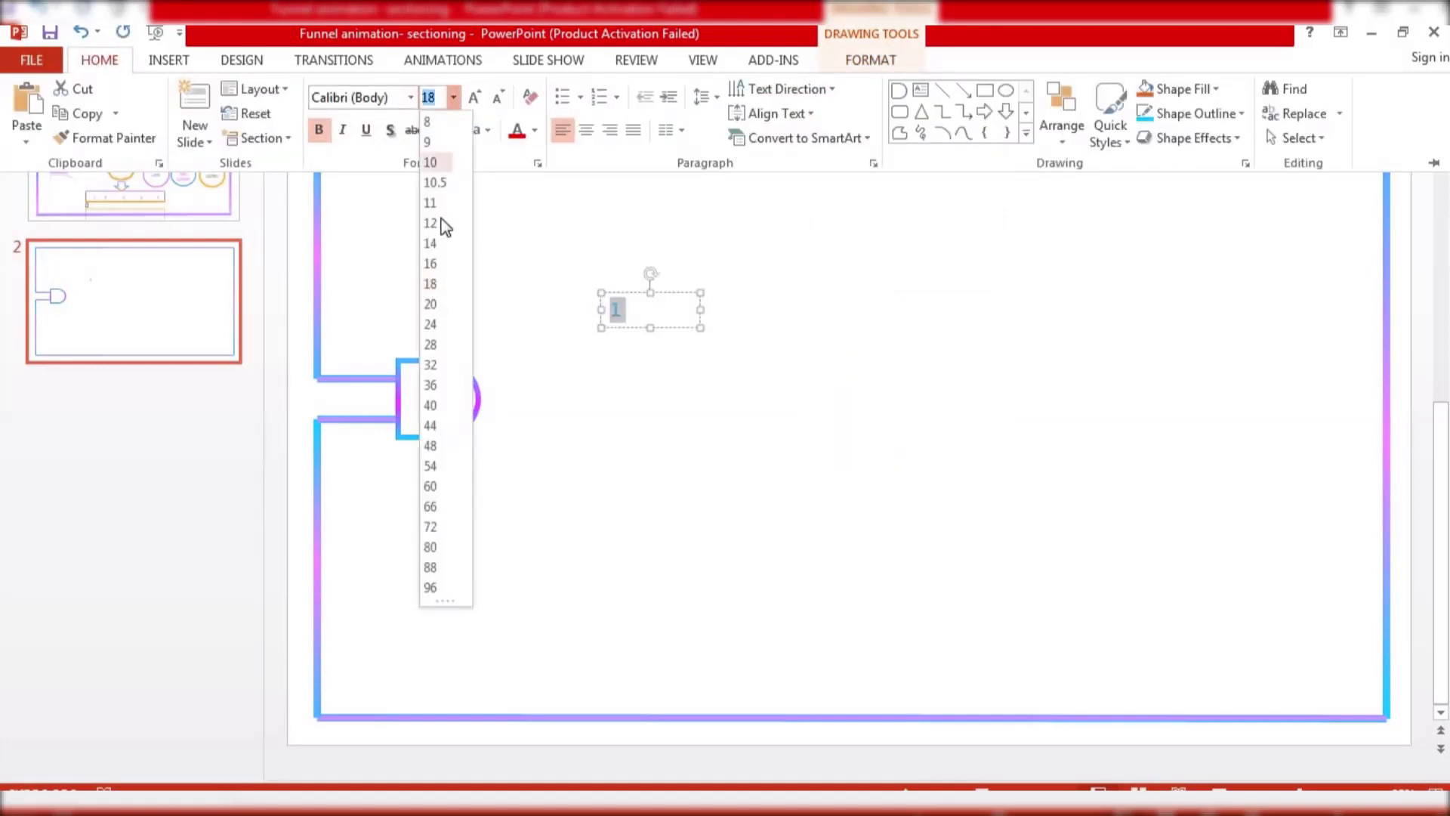
left_click(434, 364)
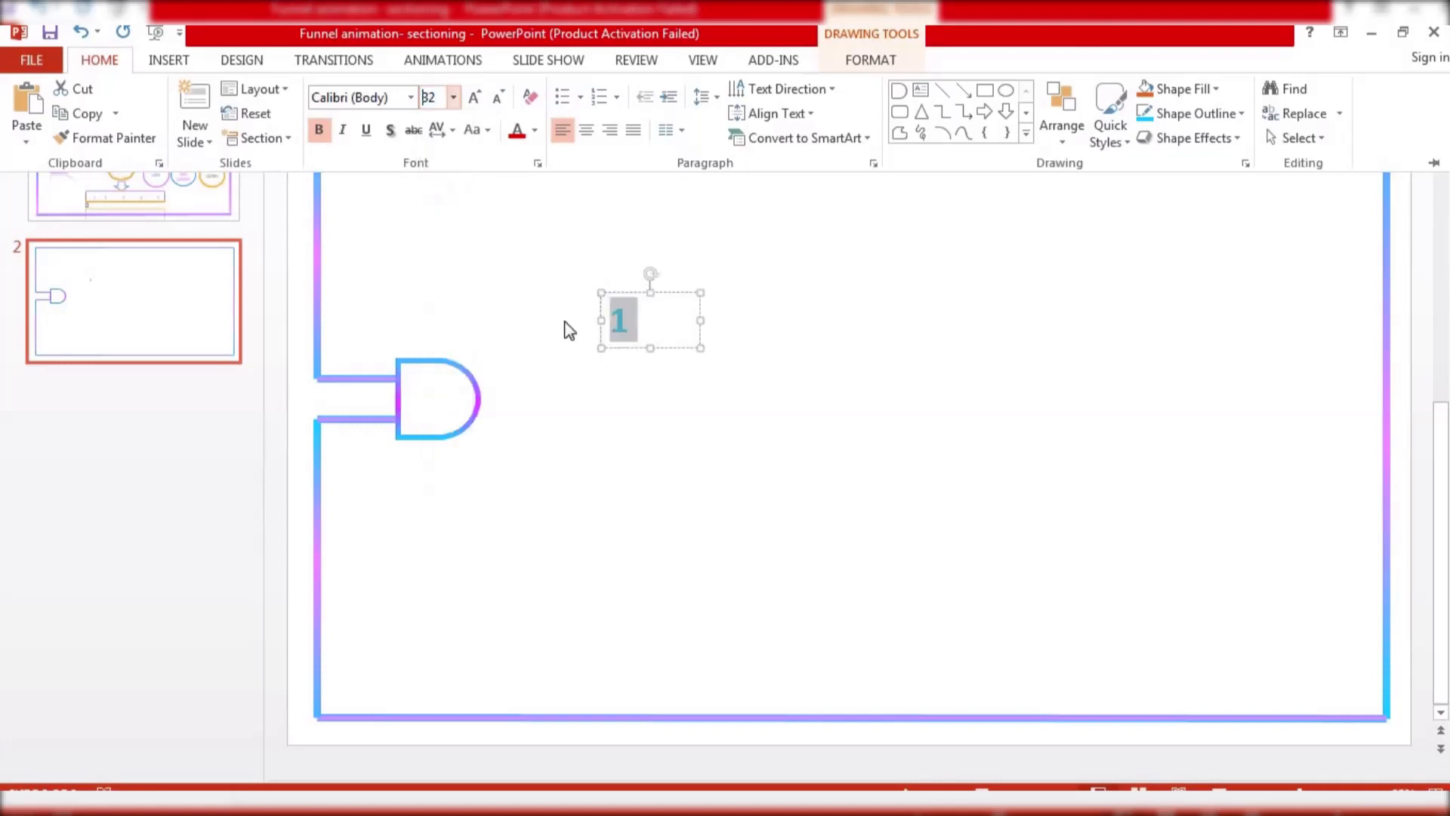
Move the number's text box into the Delay shape
left_click(659, 294)
left_click(634, 298)
left_click_drag(635, 297, 477, 370)
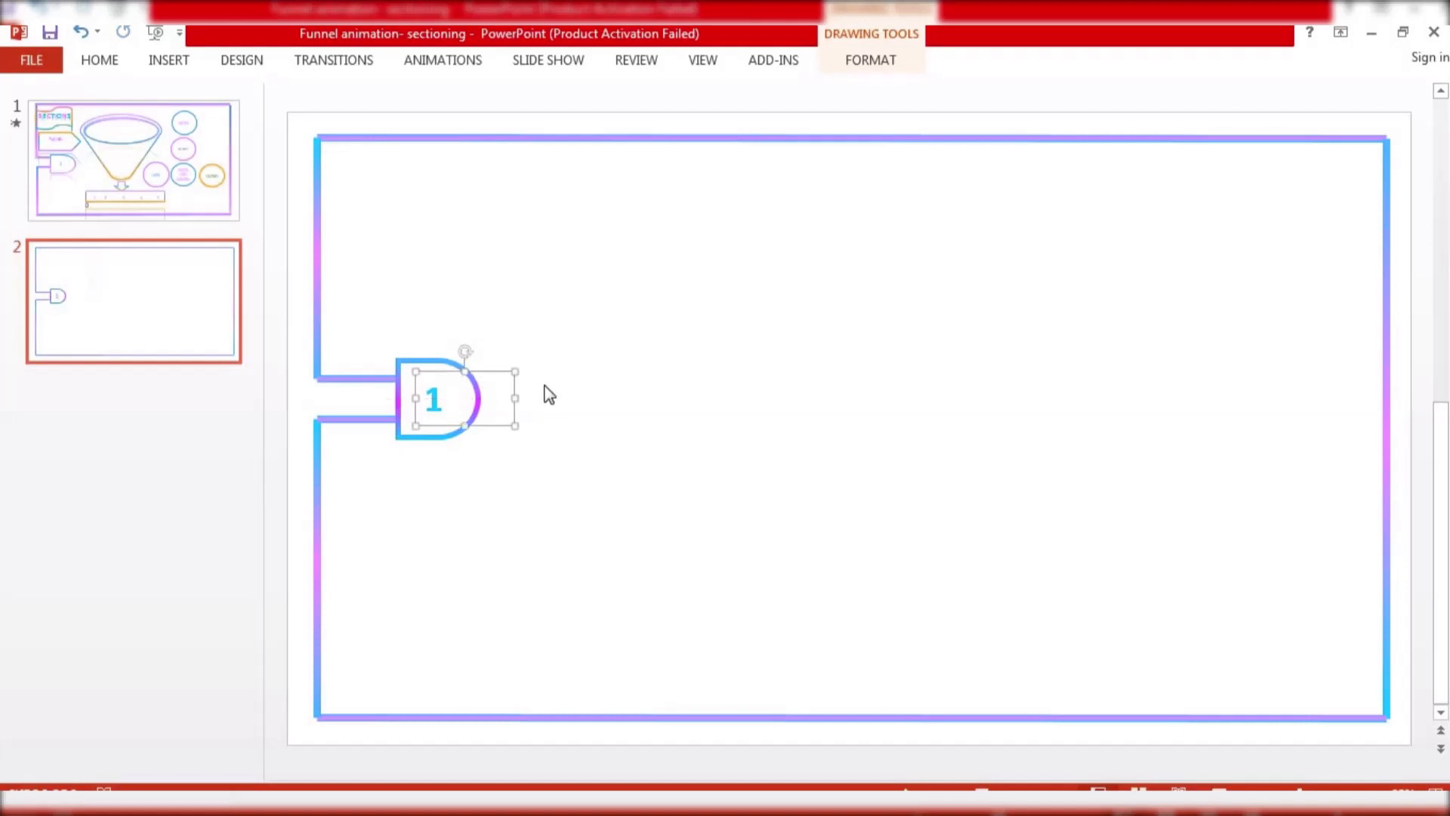
left_click(544, 392)
Group the number text box with the Delay shape
left_click(446, 394)
right_click(456, 361)
mouse_move(529, 486)
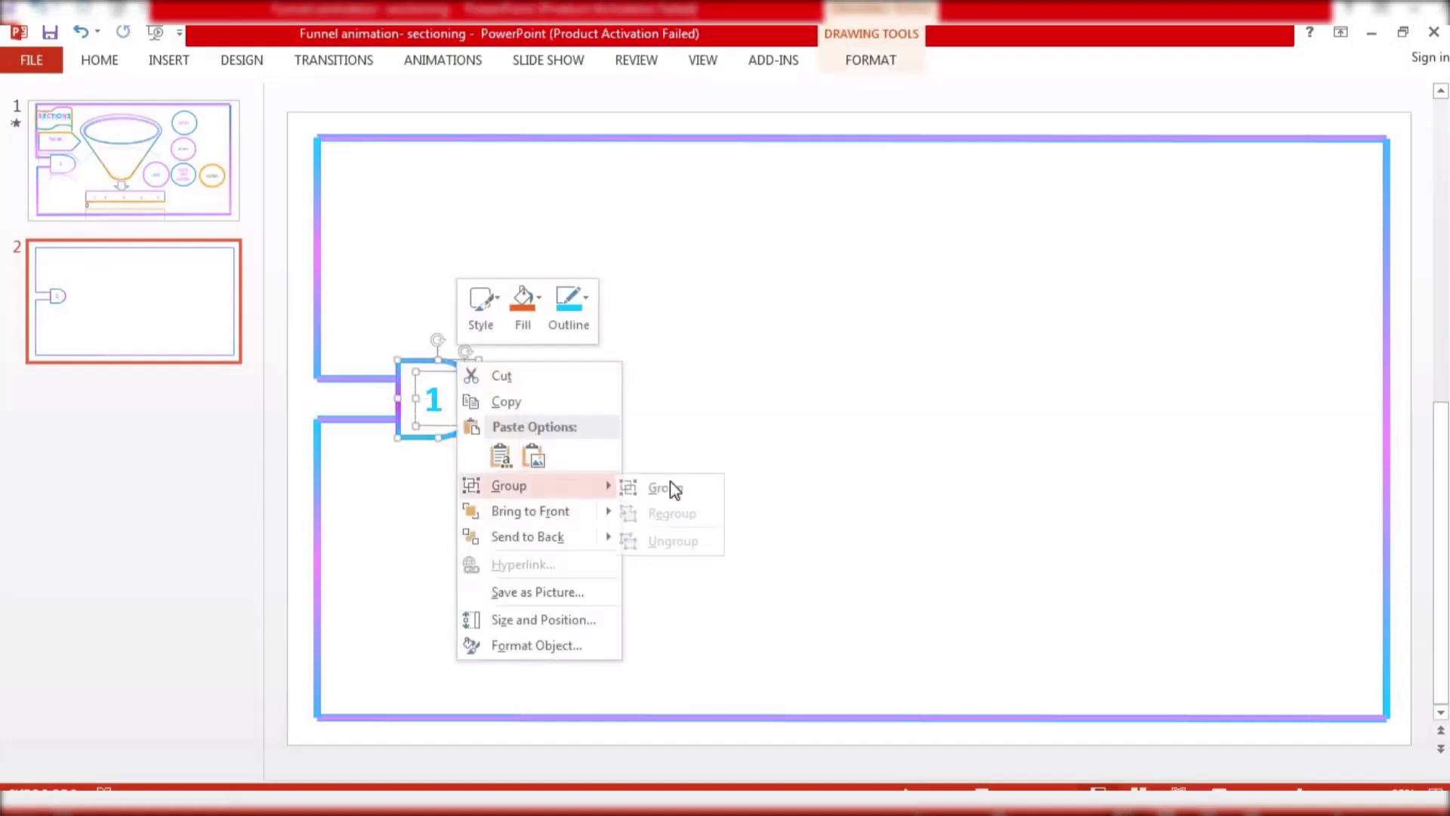
left_click(679, 489)
left_click(331, 349)
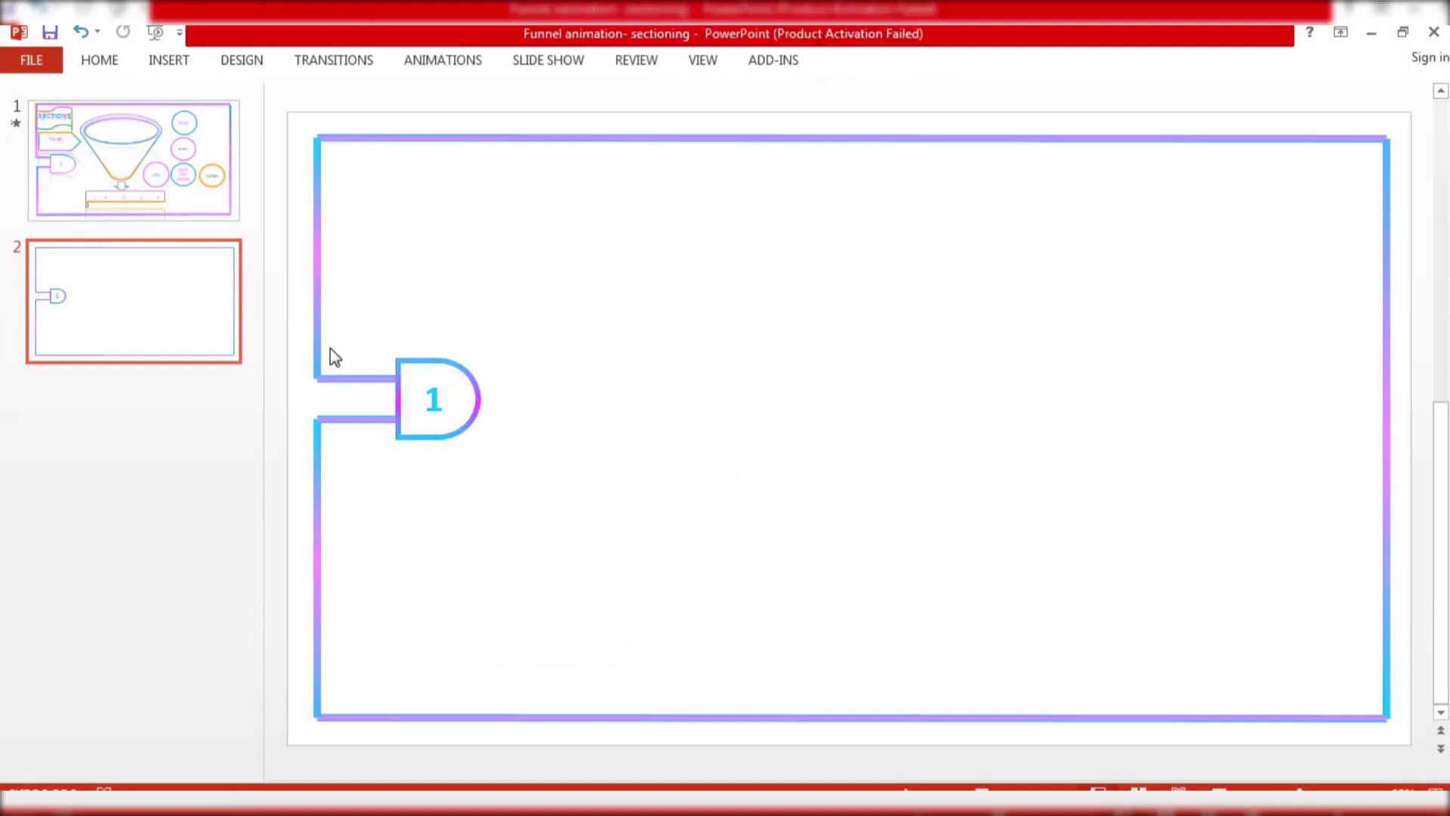
Apply a Wipe entrance animation to the upper left frame line, starting After Previous
left_click(315, 346)
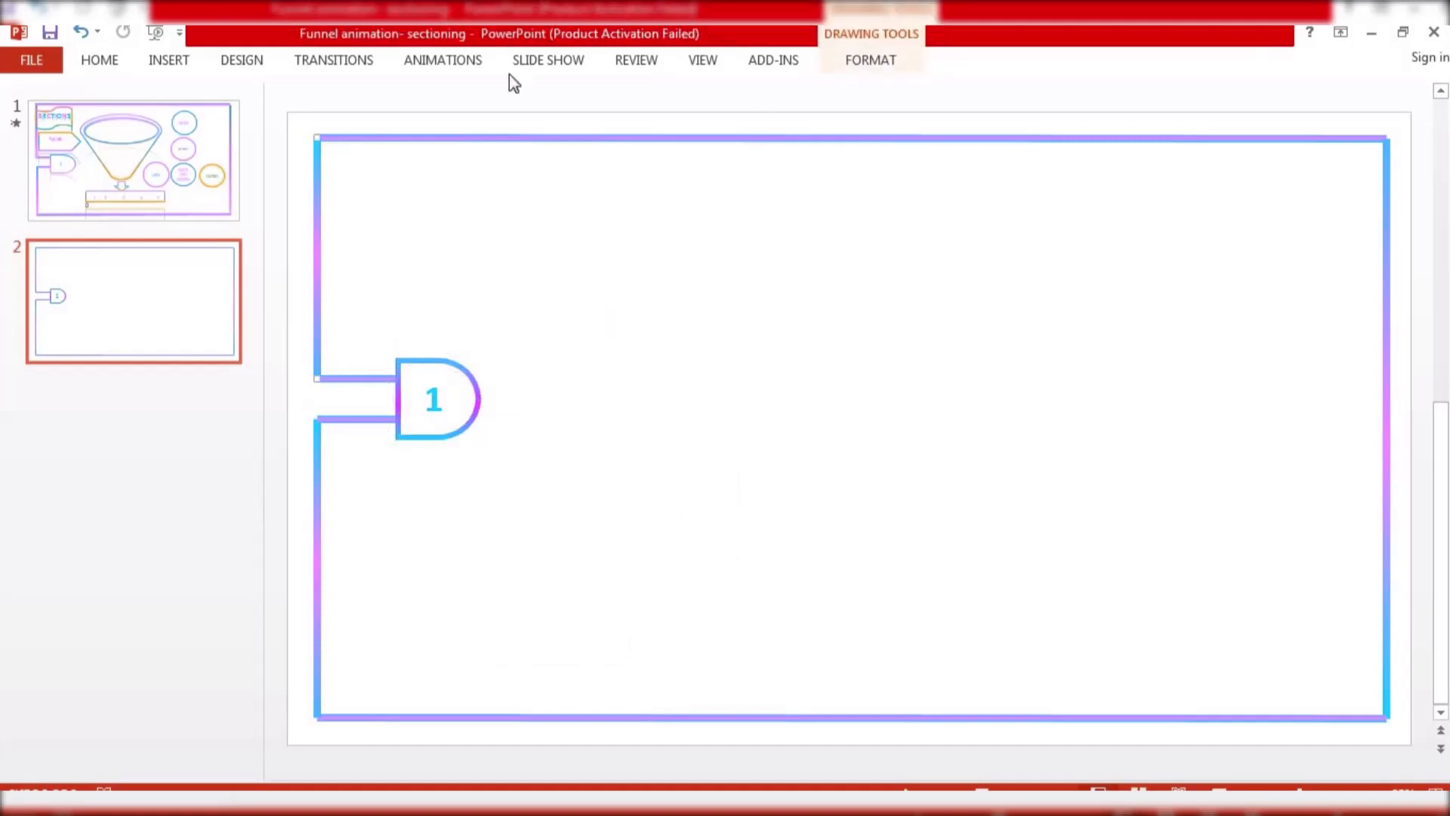
left_click(458, 64)
left_click(630, 127)
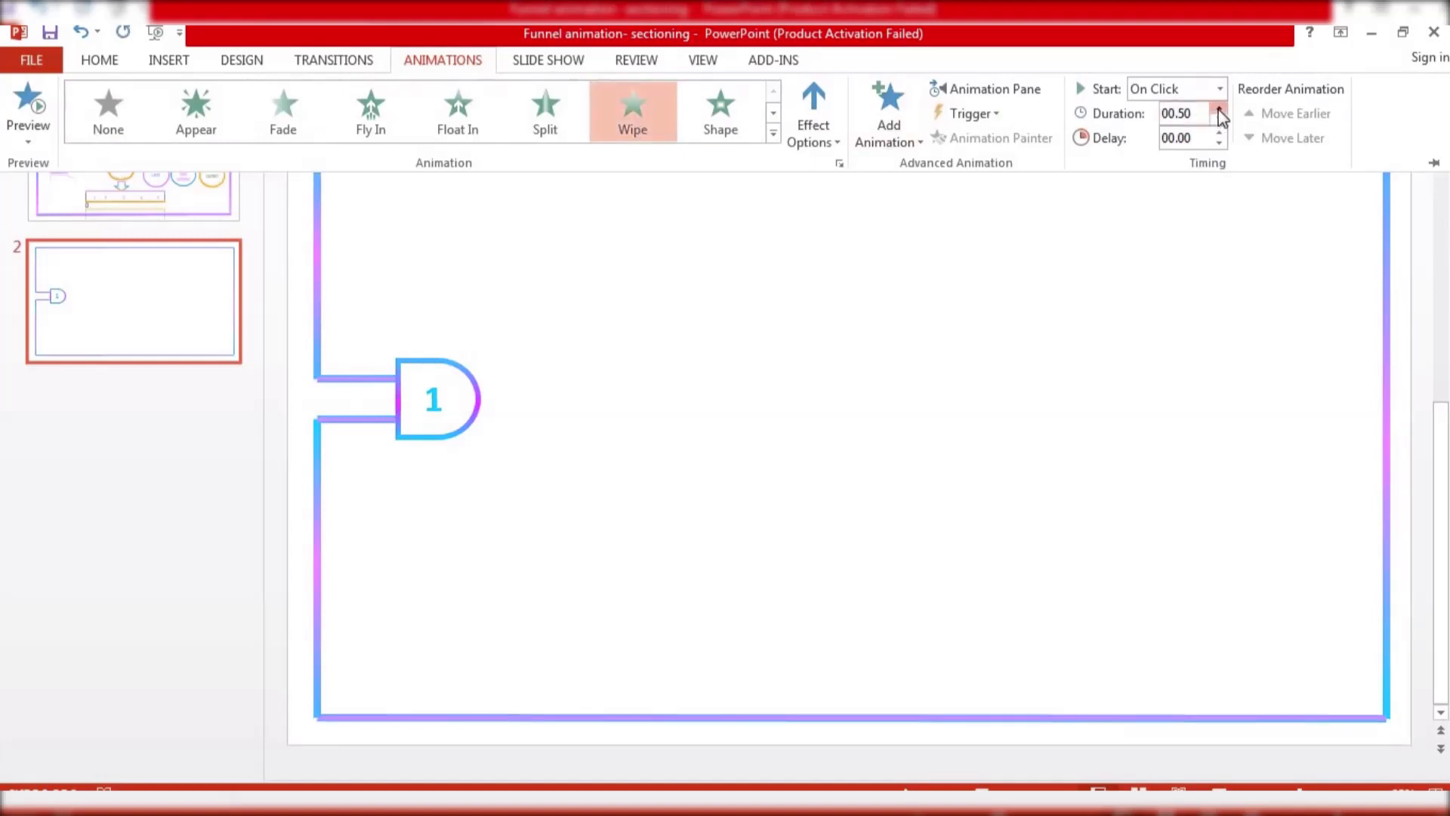
left_click(1179, 88)
left_click(1182, 153)
left_click(517, 189)
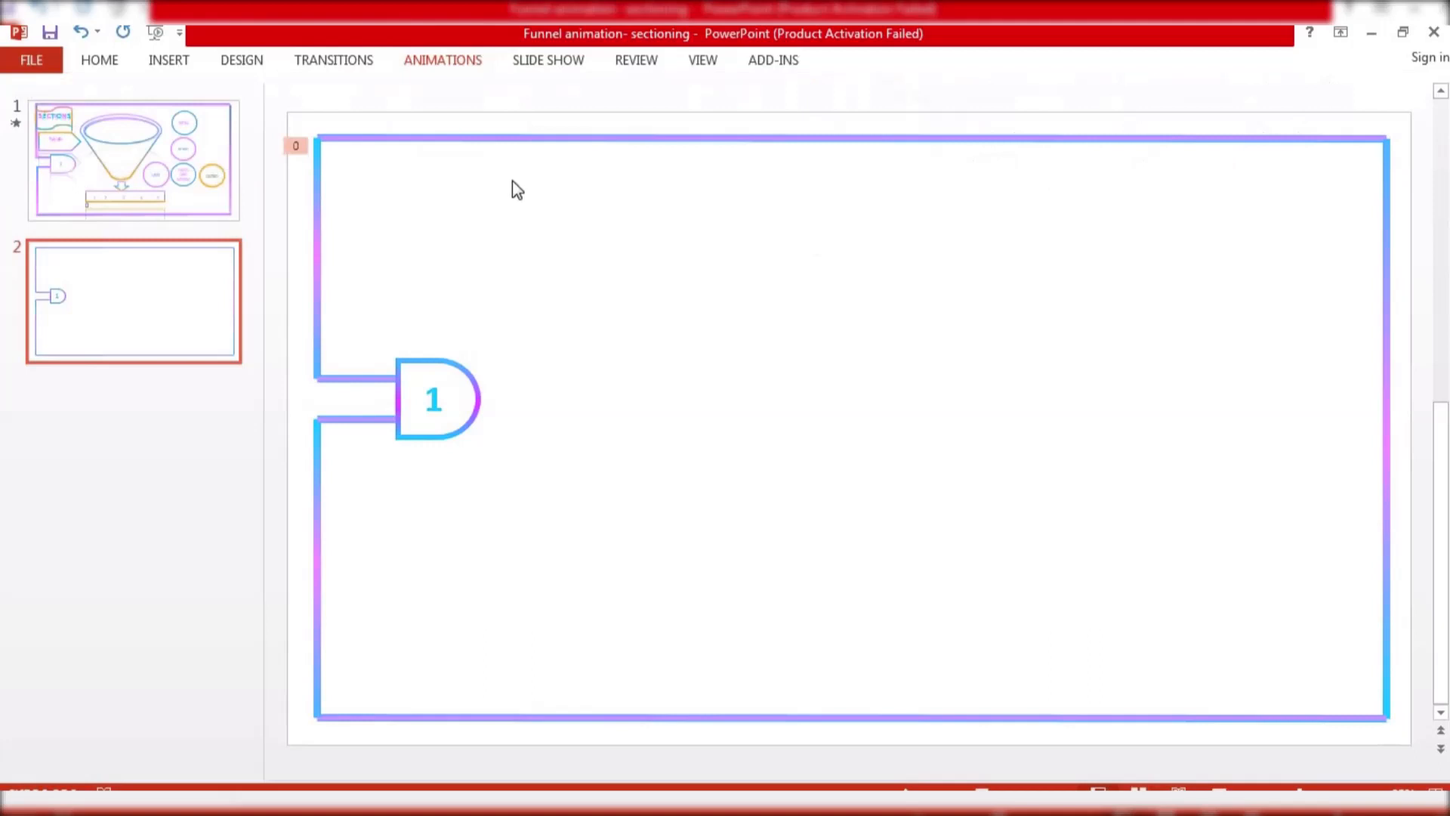
Apply a Wipe from left animation to the top frame line, lasting 0.75 seconds and starting After Previous
left_click(541, 139)
left_click(450, 68)
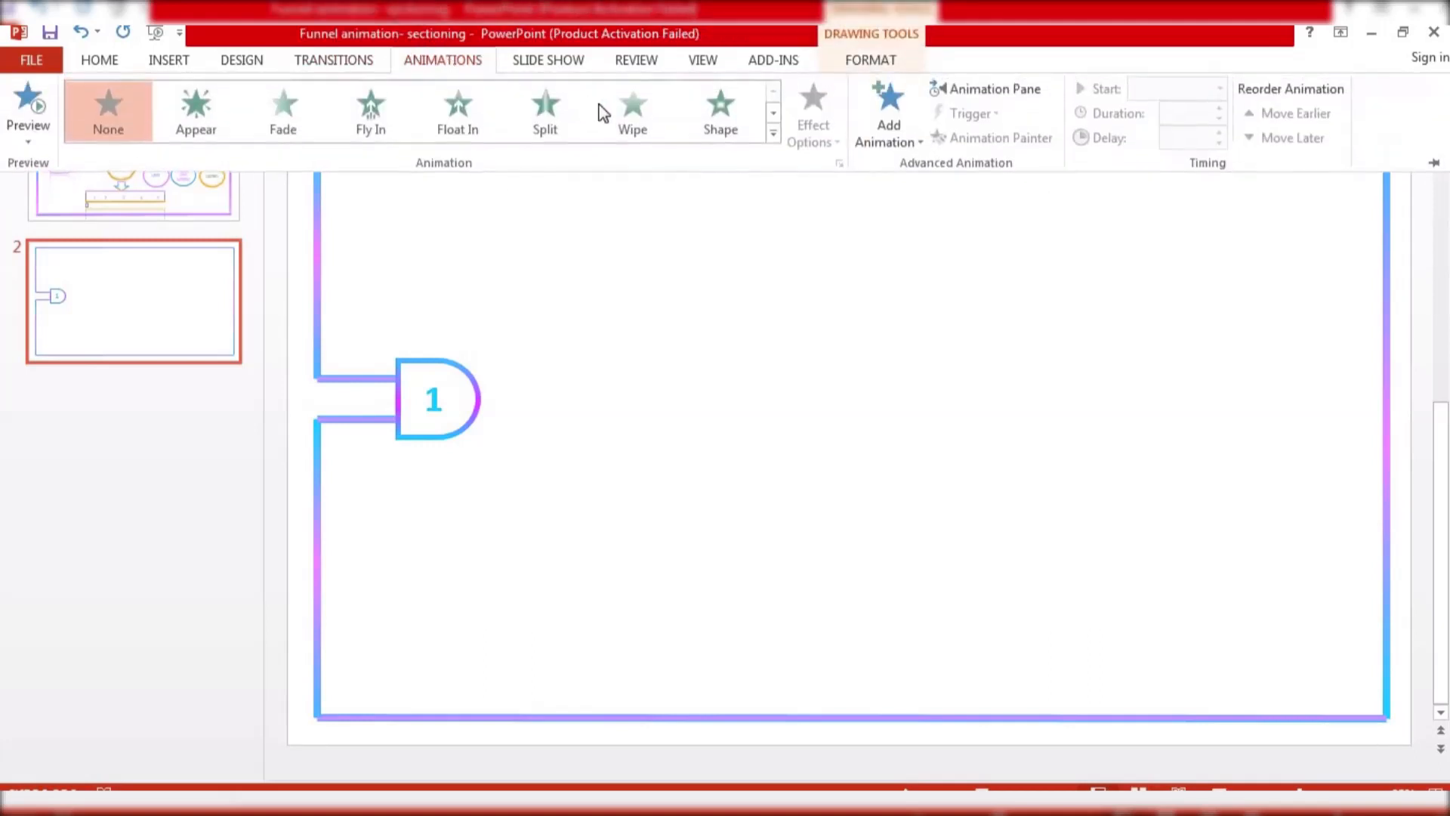
left_click(619, 109)
left_click(814, 128)
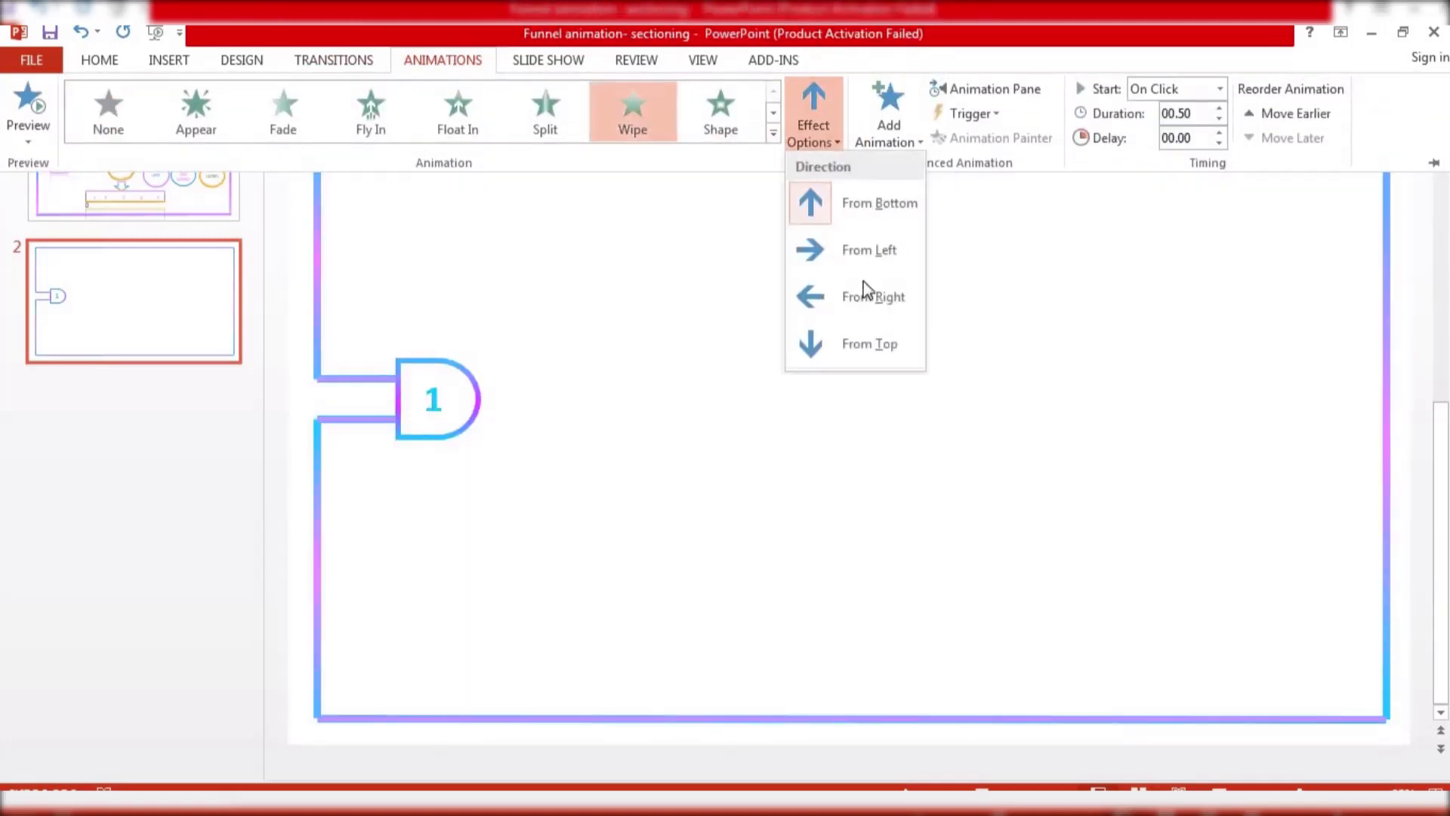
left_click(864, 254)
left_click(1220, 108)
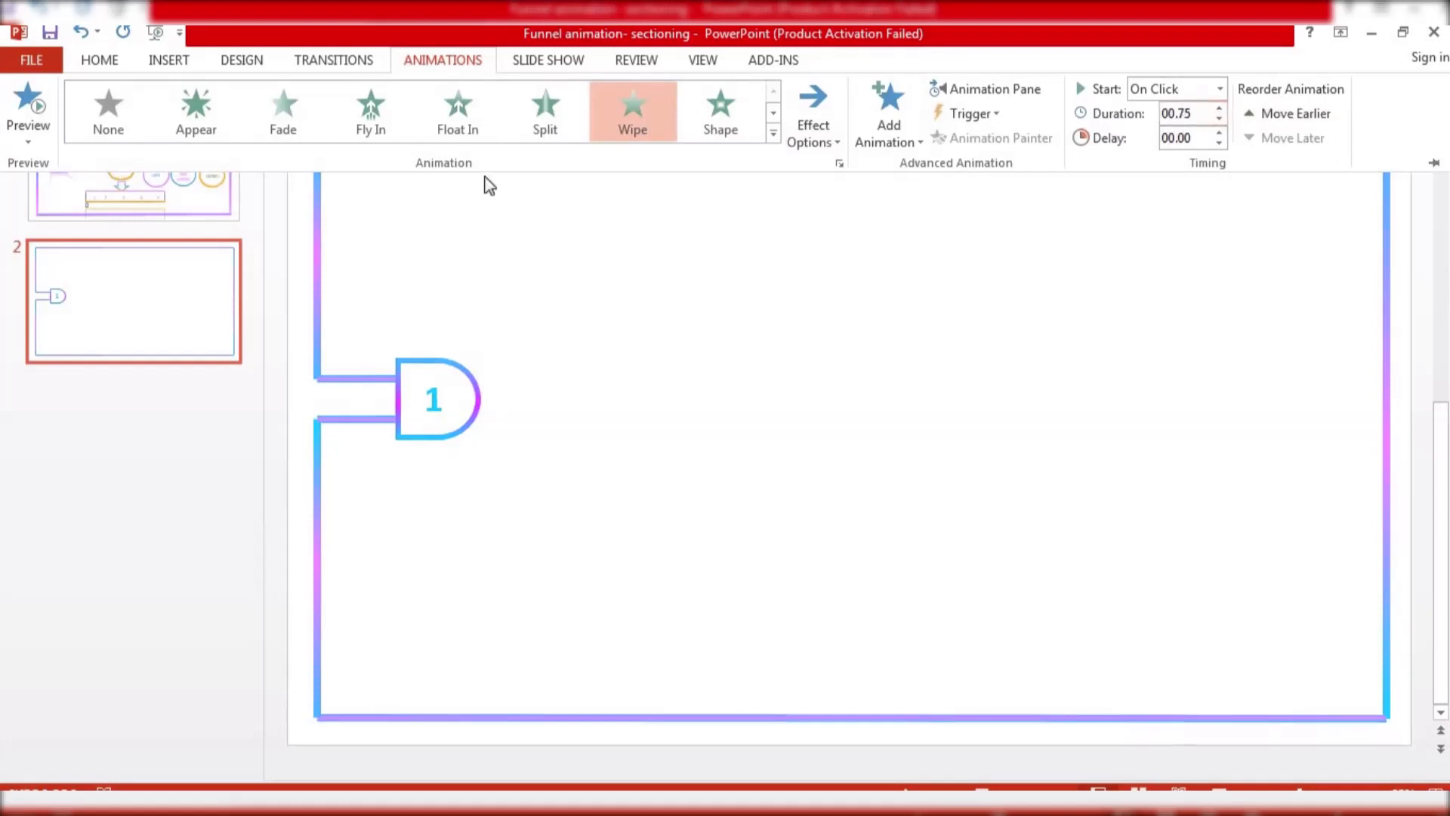
left_click(1394, 338)
left_click(1388, 342)
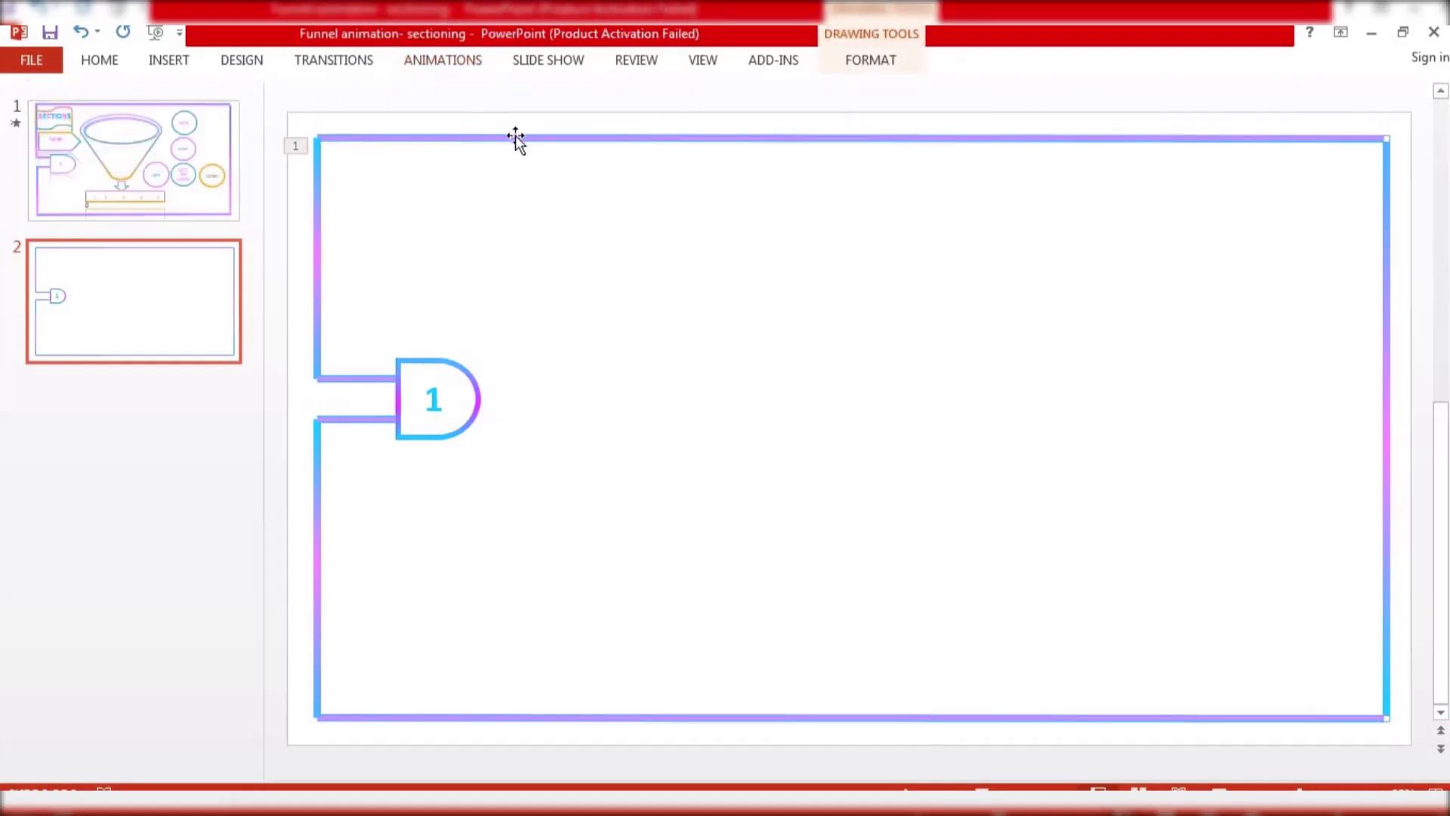
left_click(457, 65)
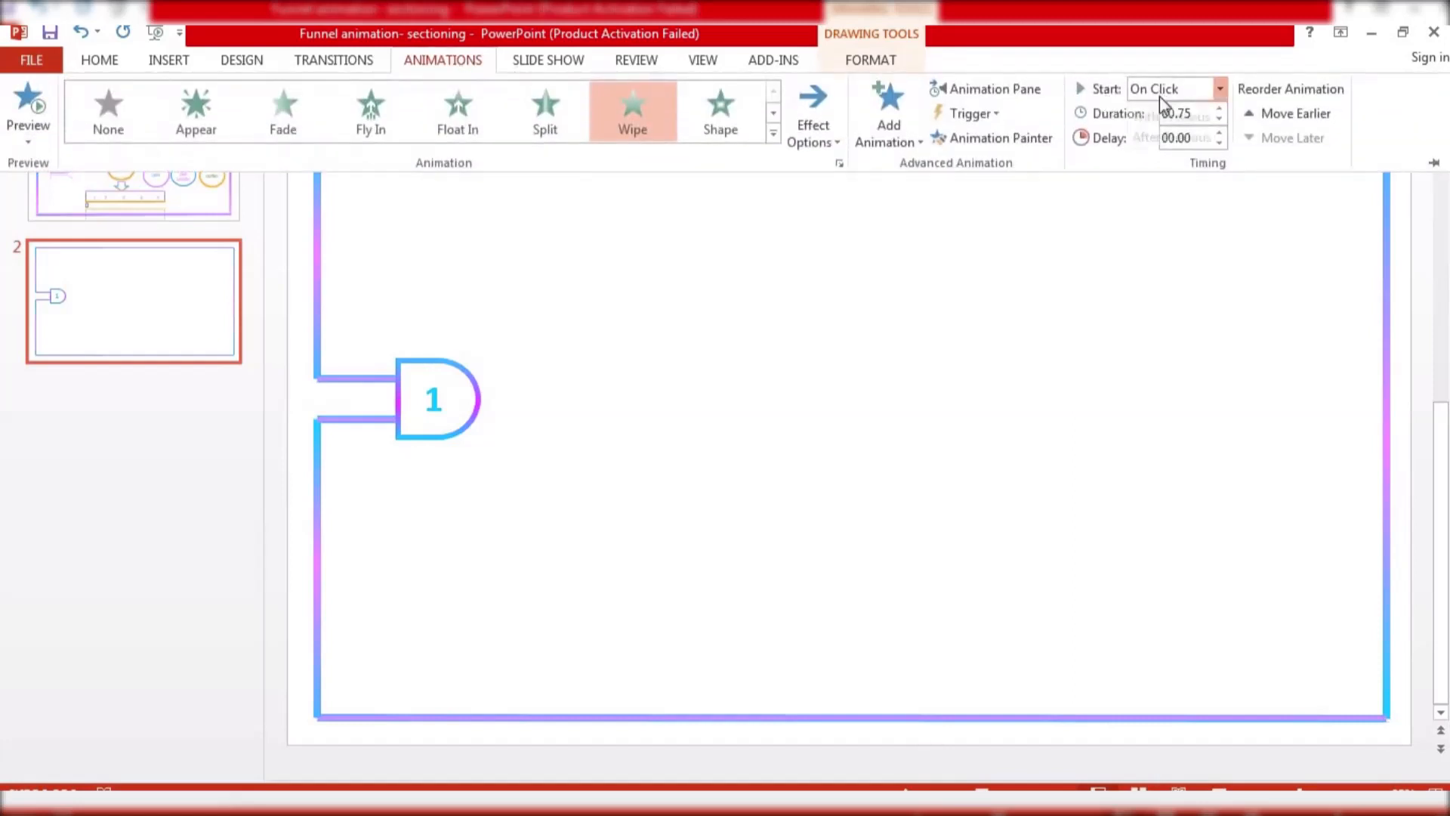
left_click(1161, 91)
left_click(1170, 155)
Apply a Wipe from top animation to the right frame line, starting After Previous with 0.75 seconds duration
left_click(1385, 255)
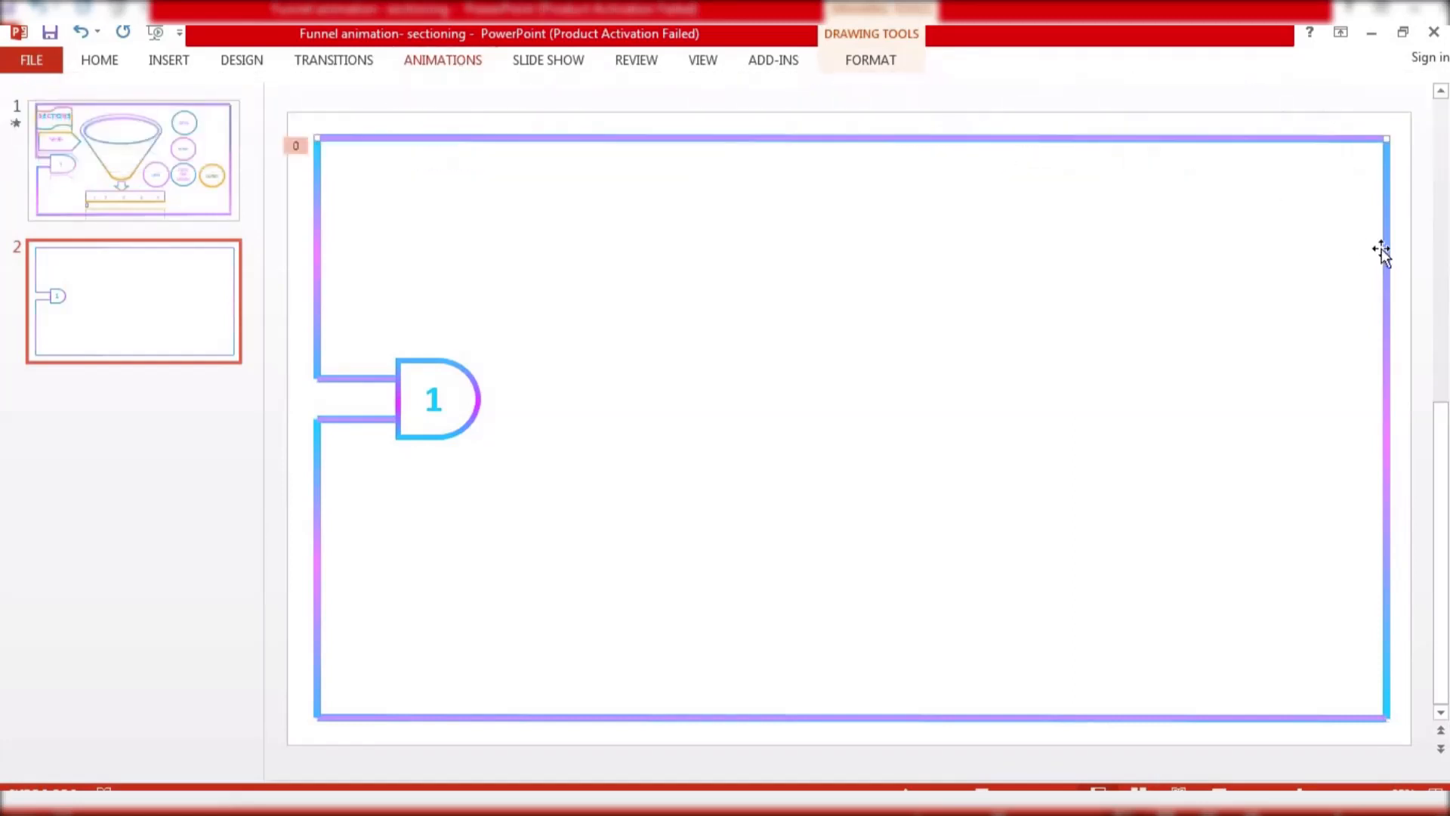
left_click(473, 65)
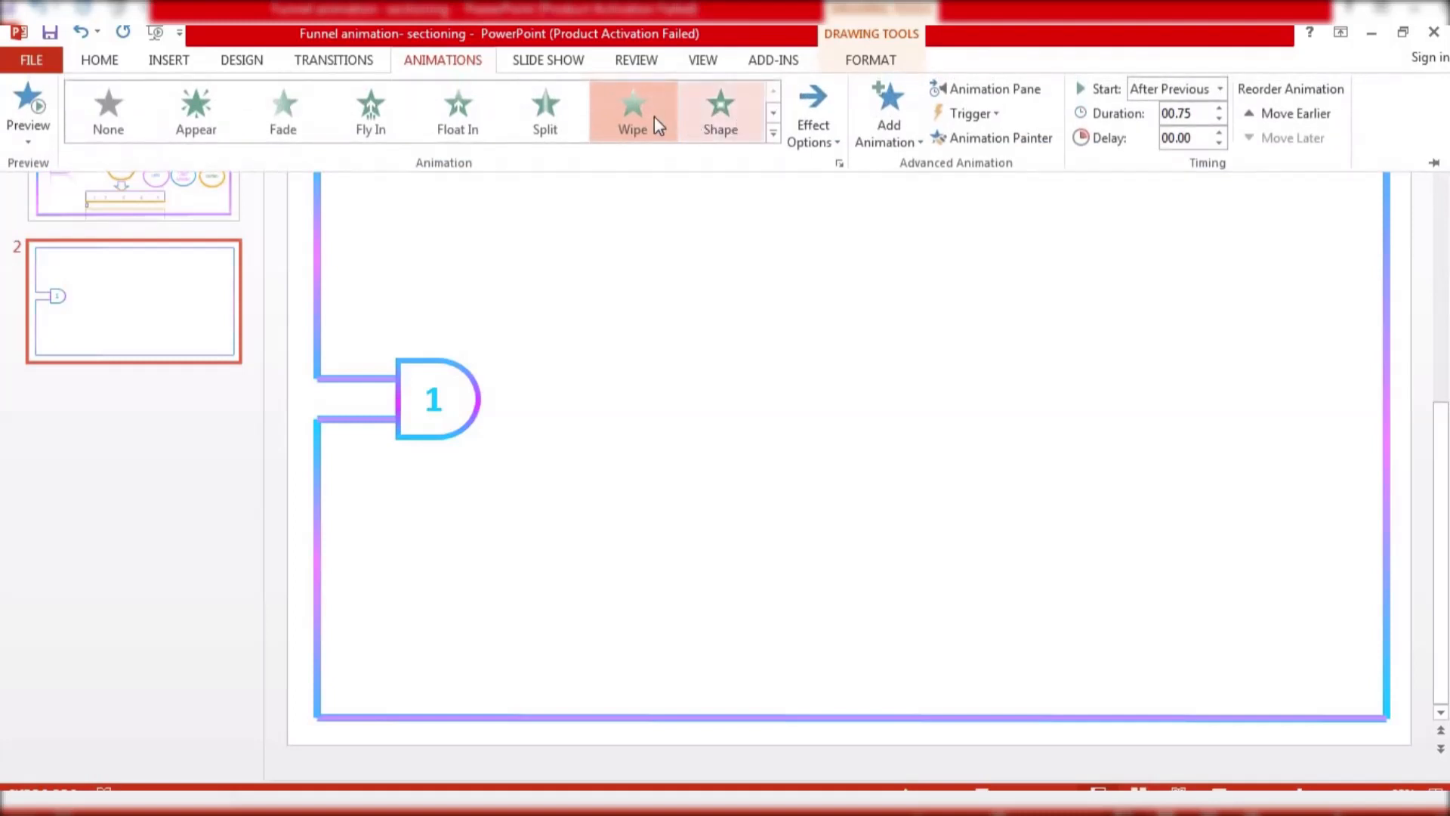
left_click(854, 243)
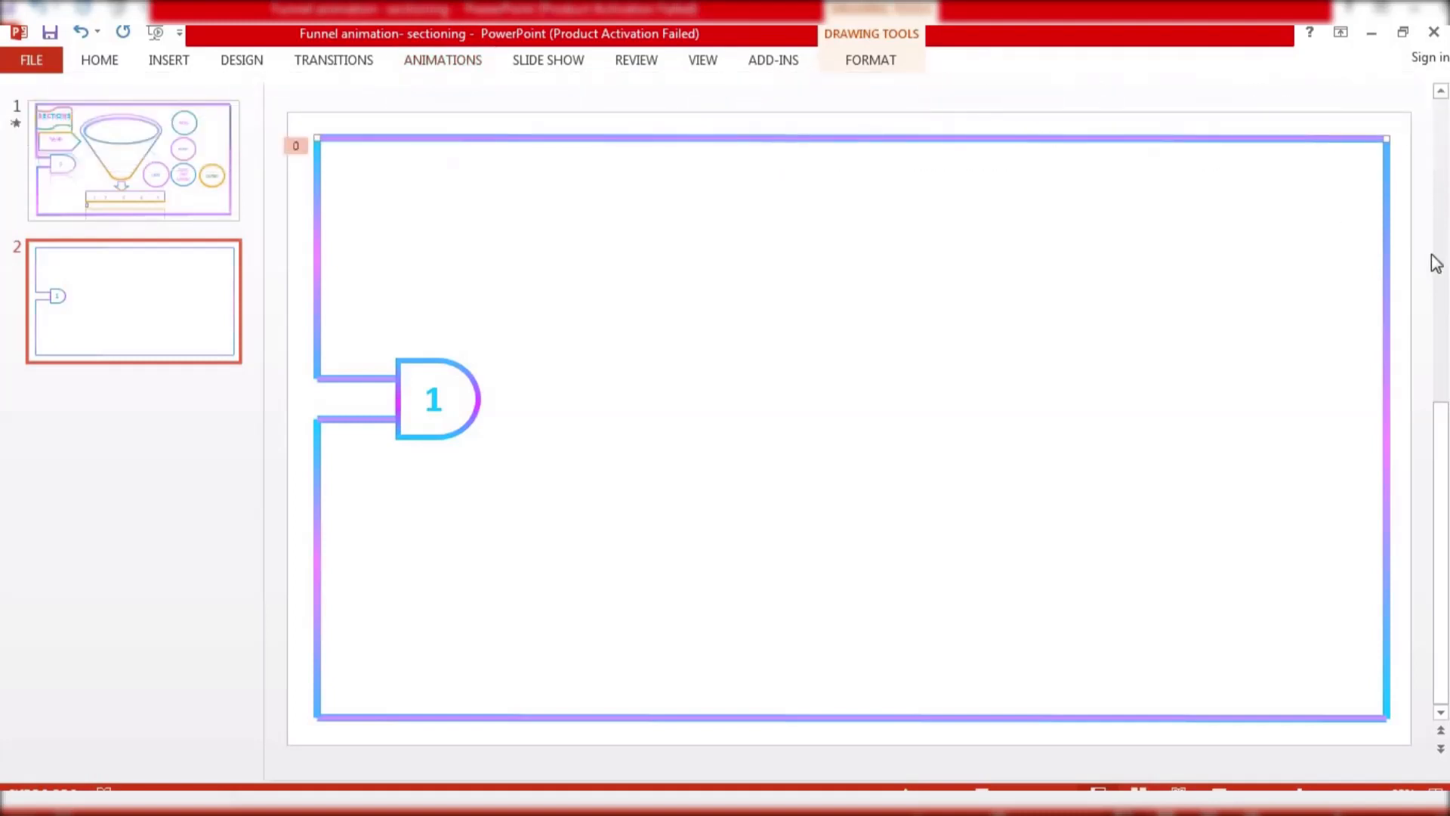
left_click(460, 68)
left_click(632, 105)
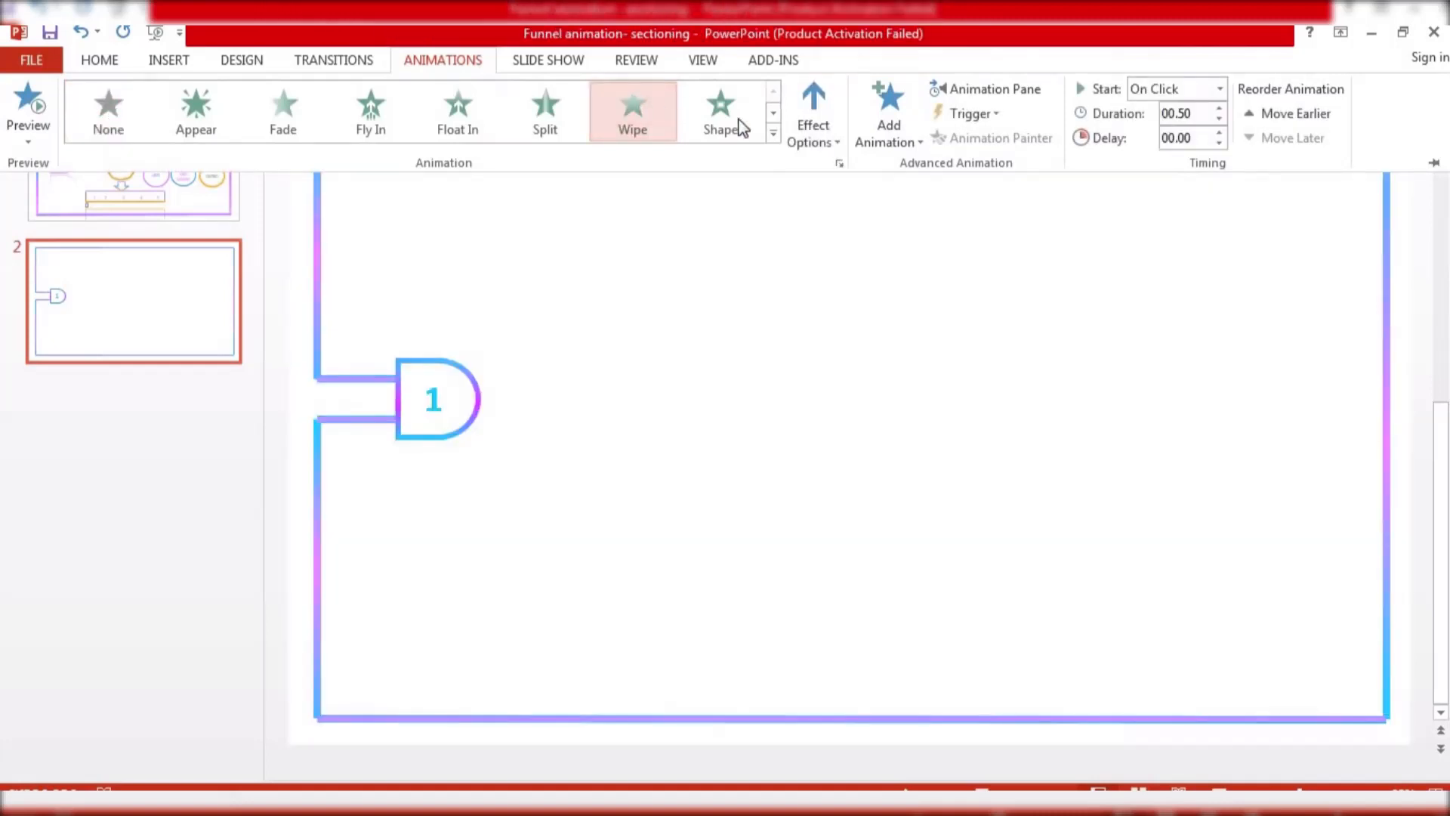
left_click(812, 120)
left_click(861, 341)
left_click(1177, 89)
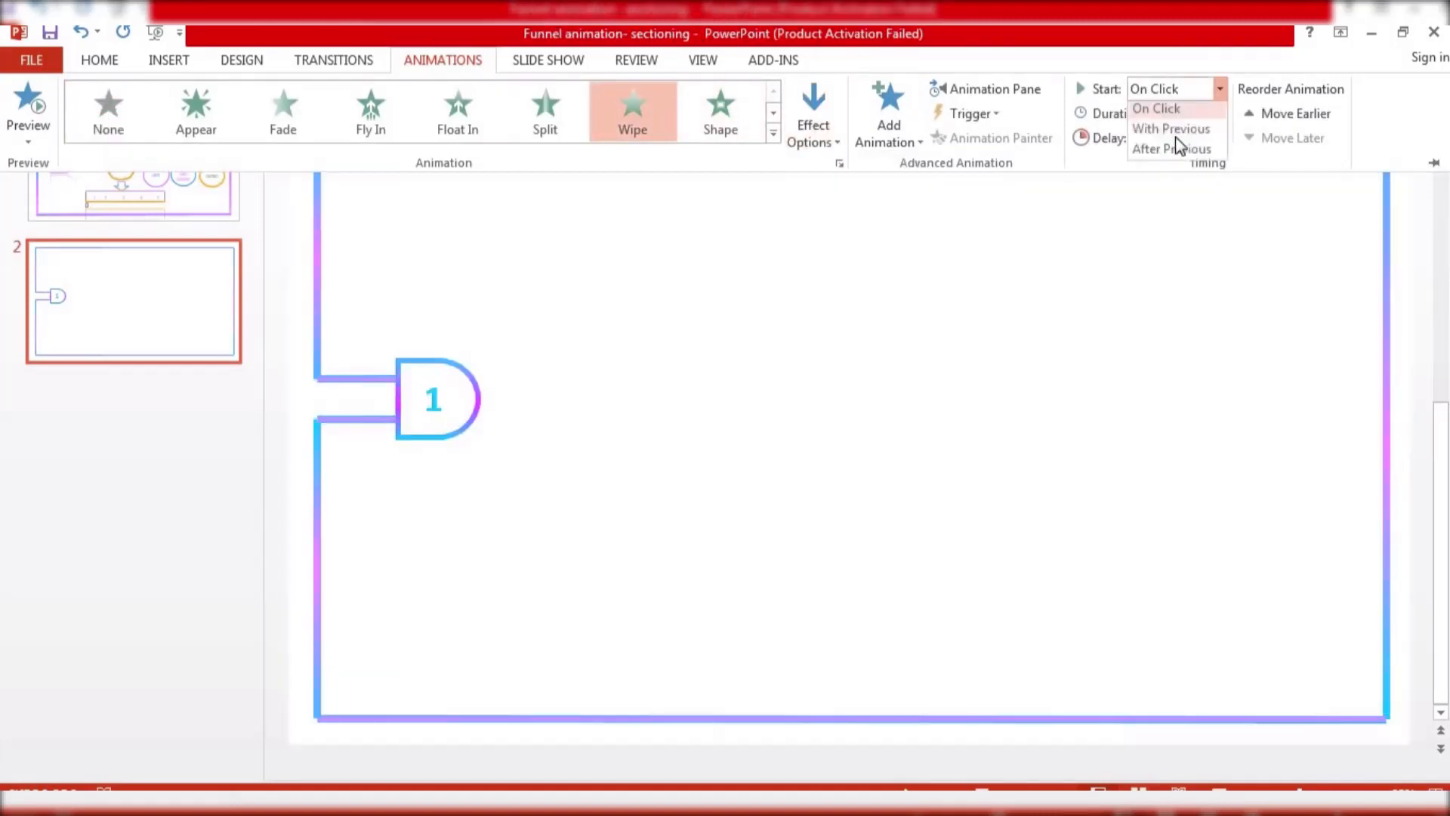
left_click(1172, 149)
left_click(1220, 108)
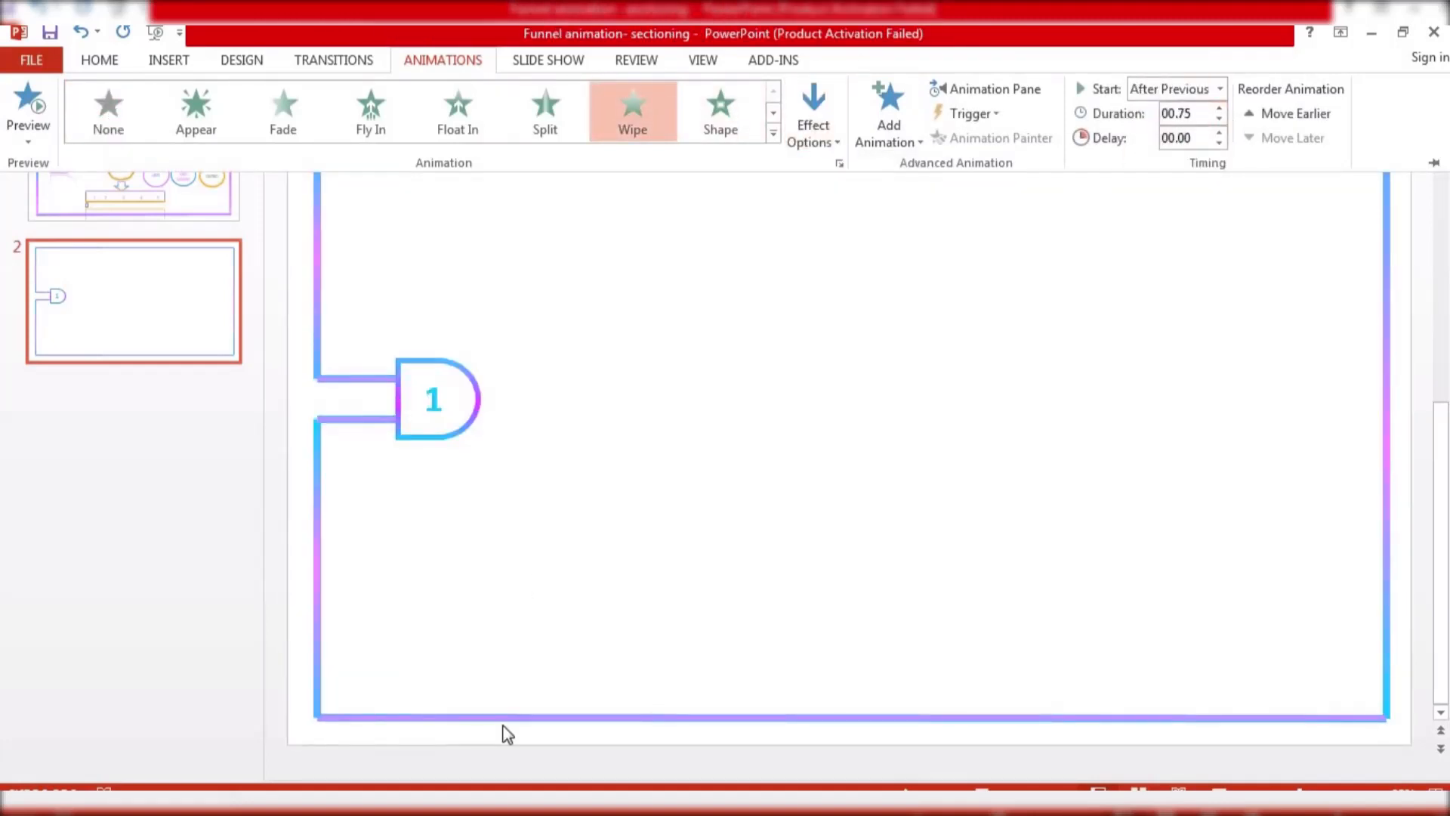
Apply a Wipe from right animation to the bottom frame line, starting After Previous with 0.75 seconds duration
left_click(543, 719)
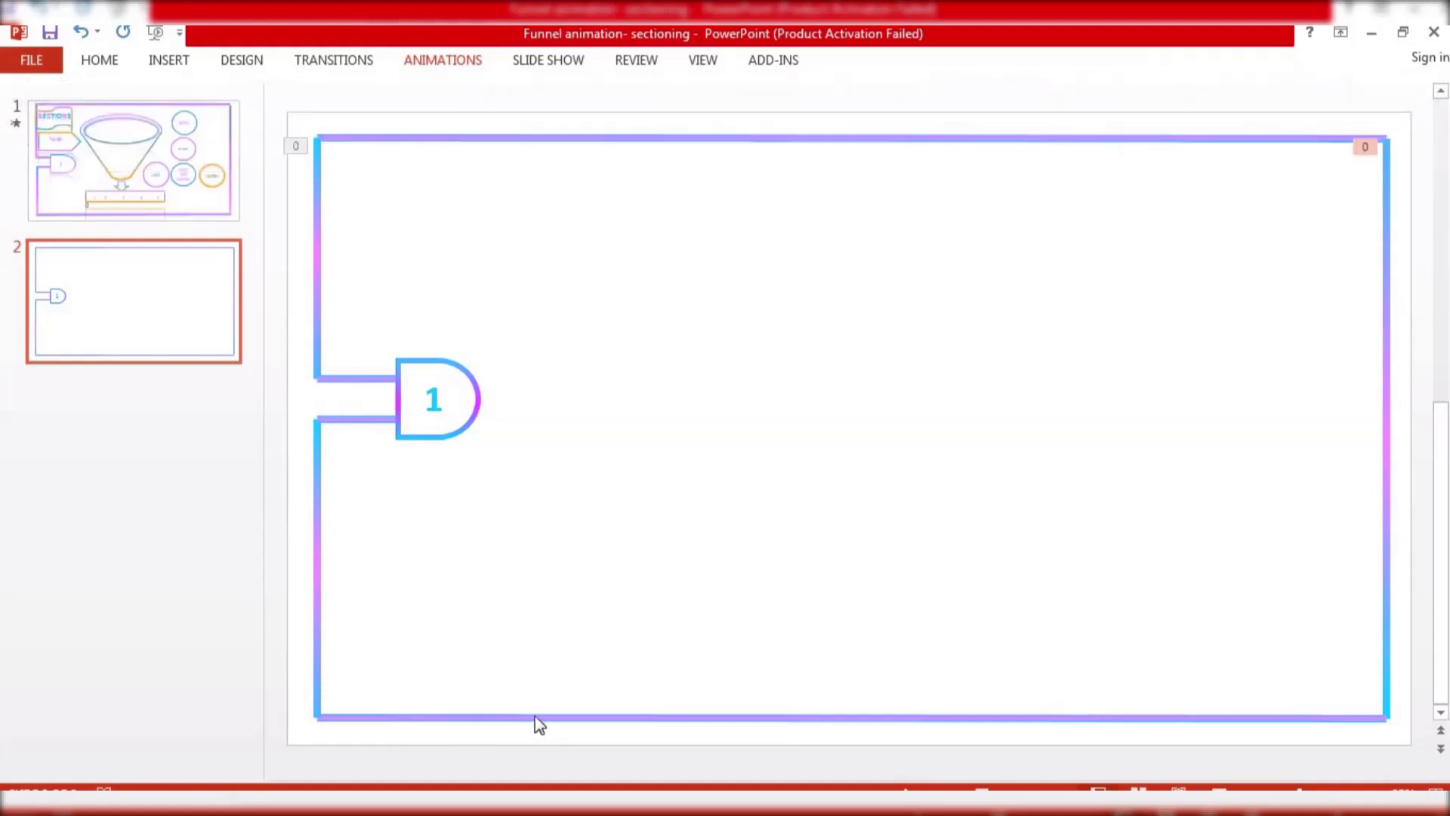
left_click(431, 70)
left_click(654, 111)
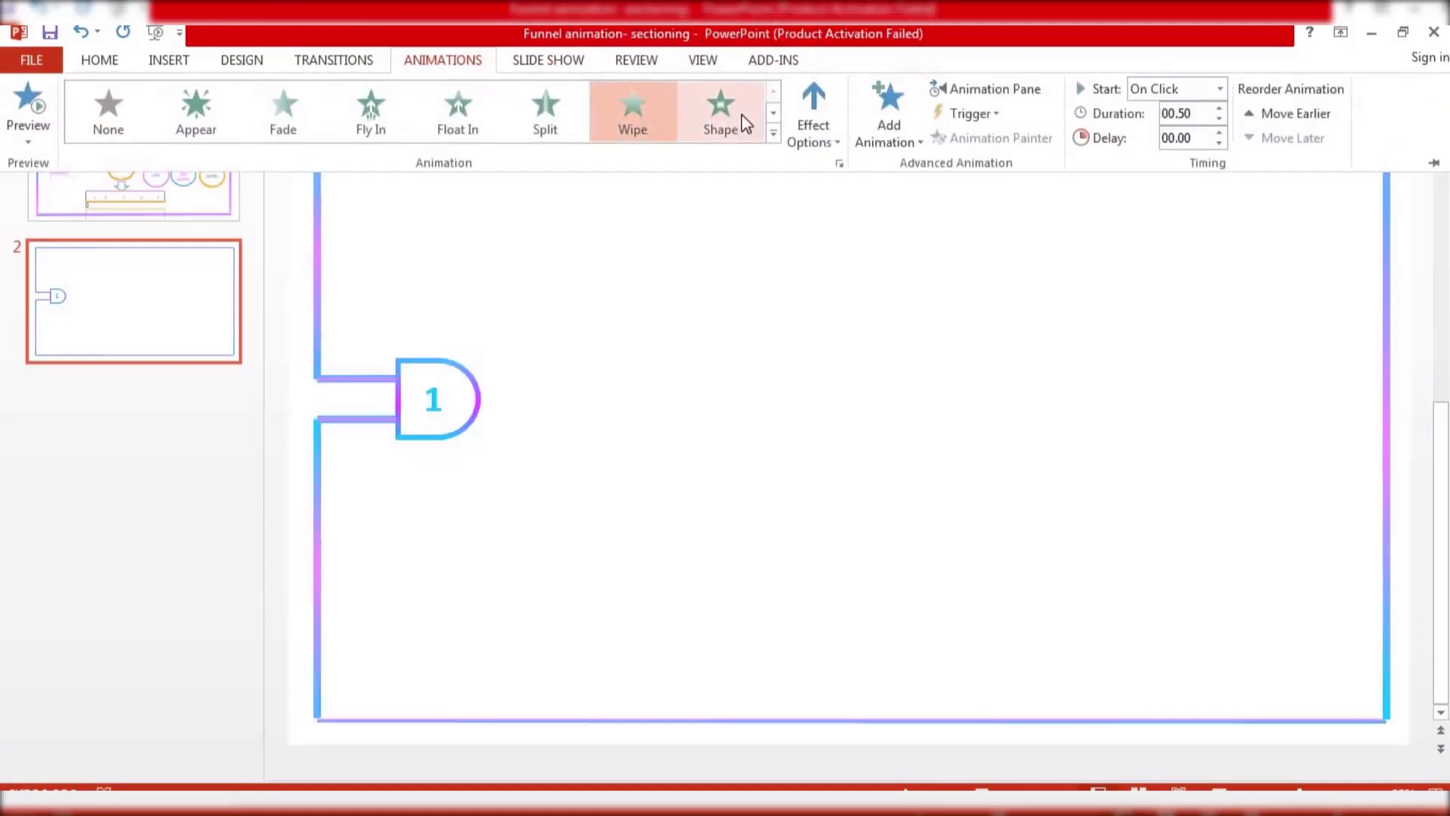
left_click(813, 121)
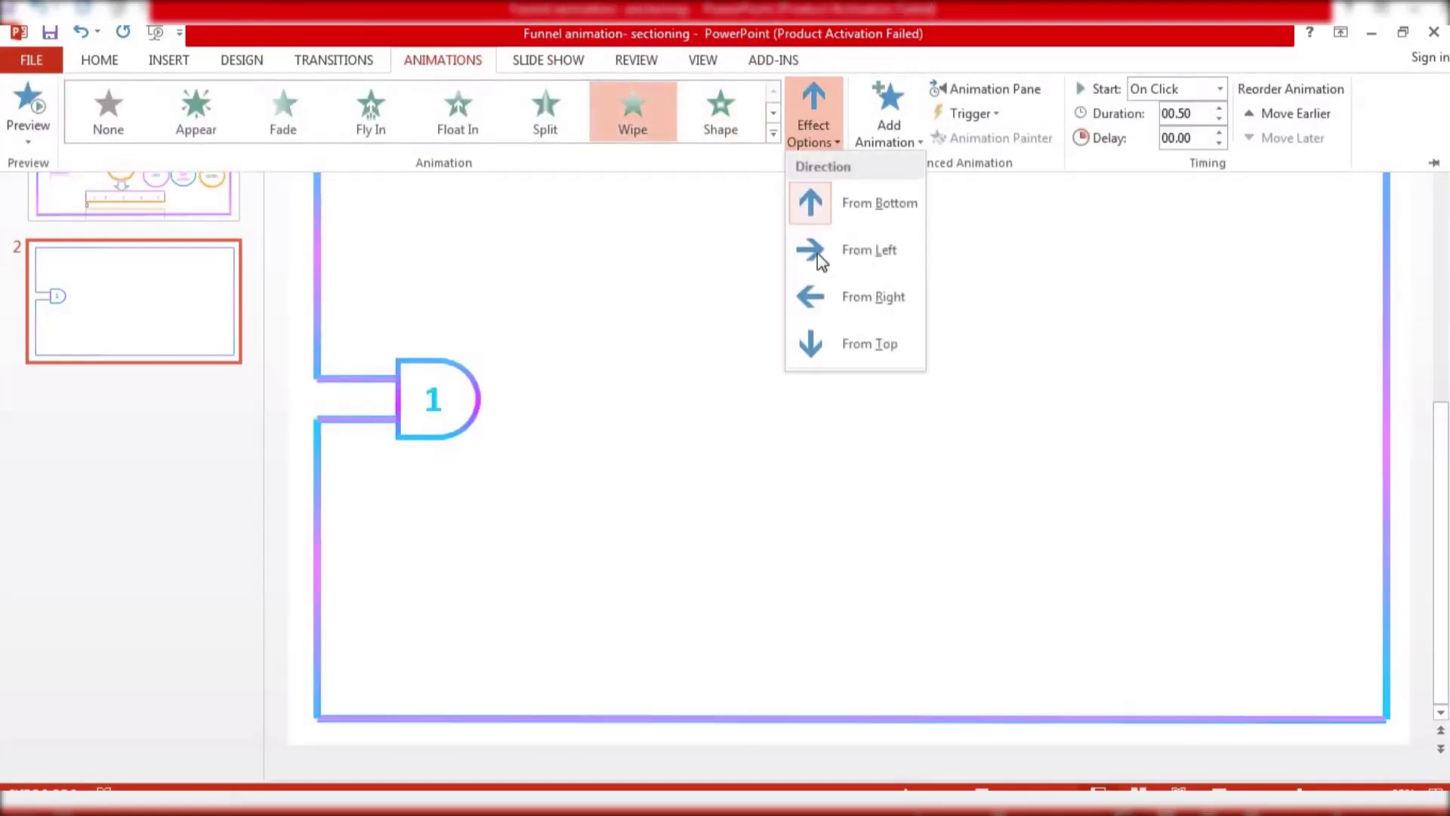
left_click(849, 290)
left_click(1189, 88)
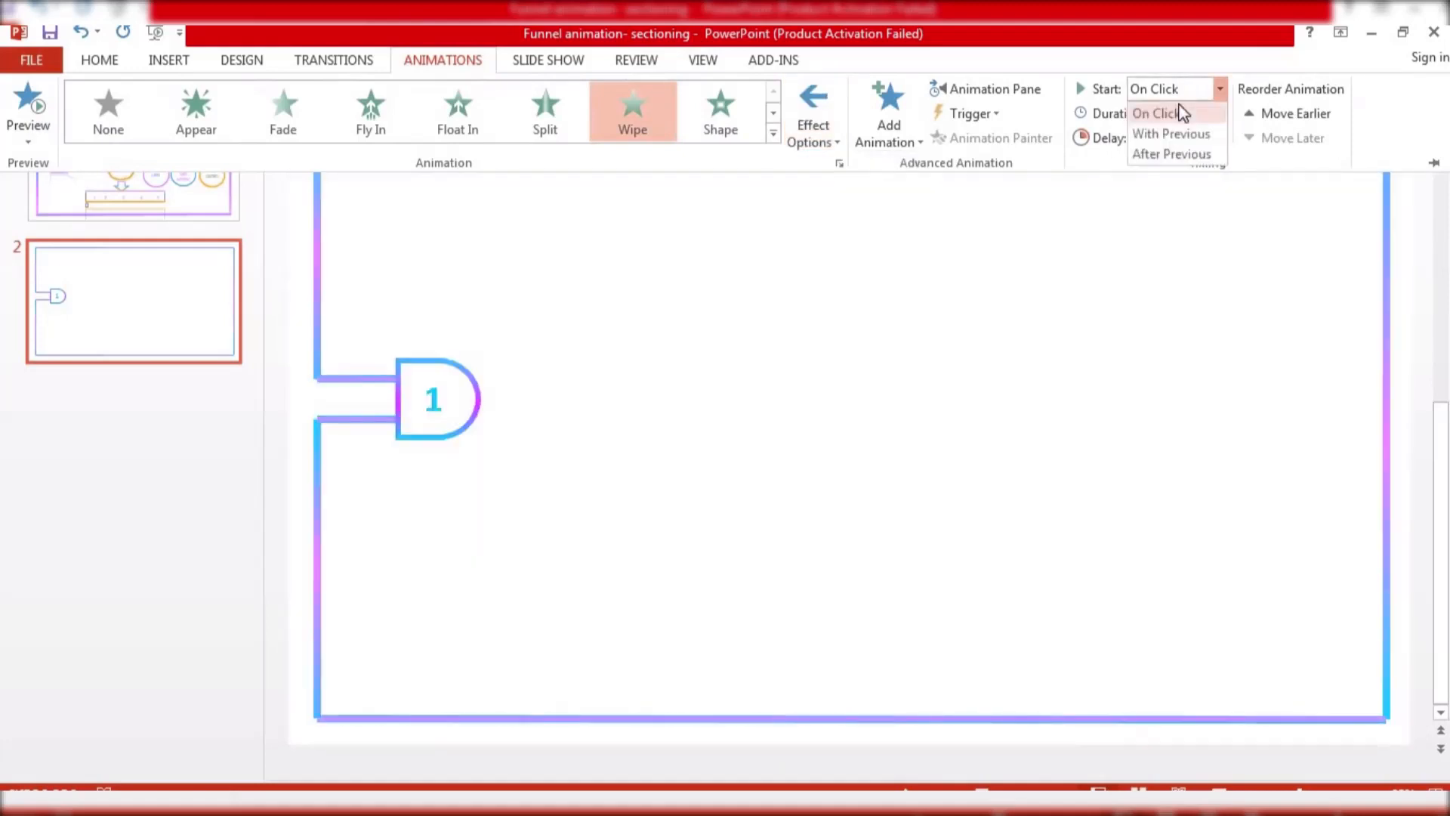
left_click(1183, 153)
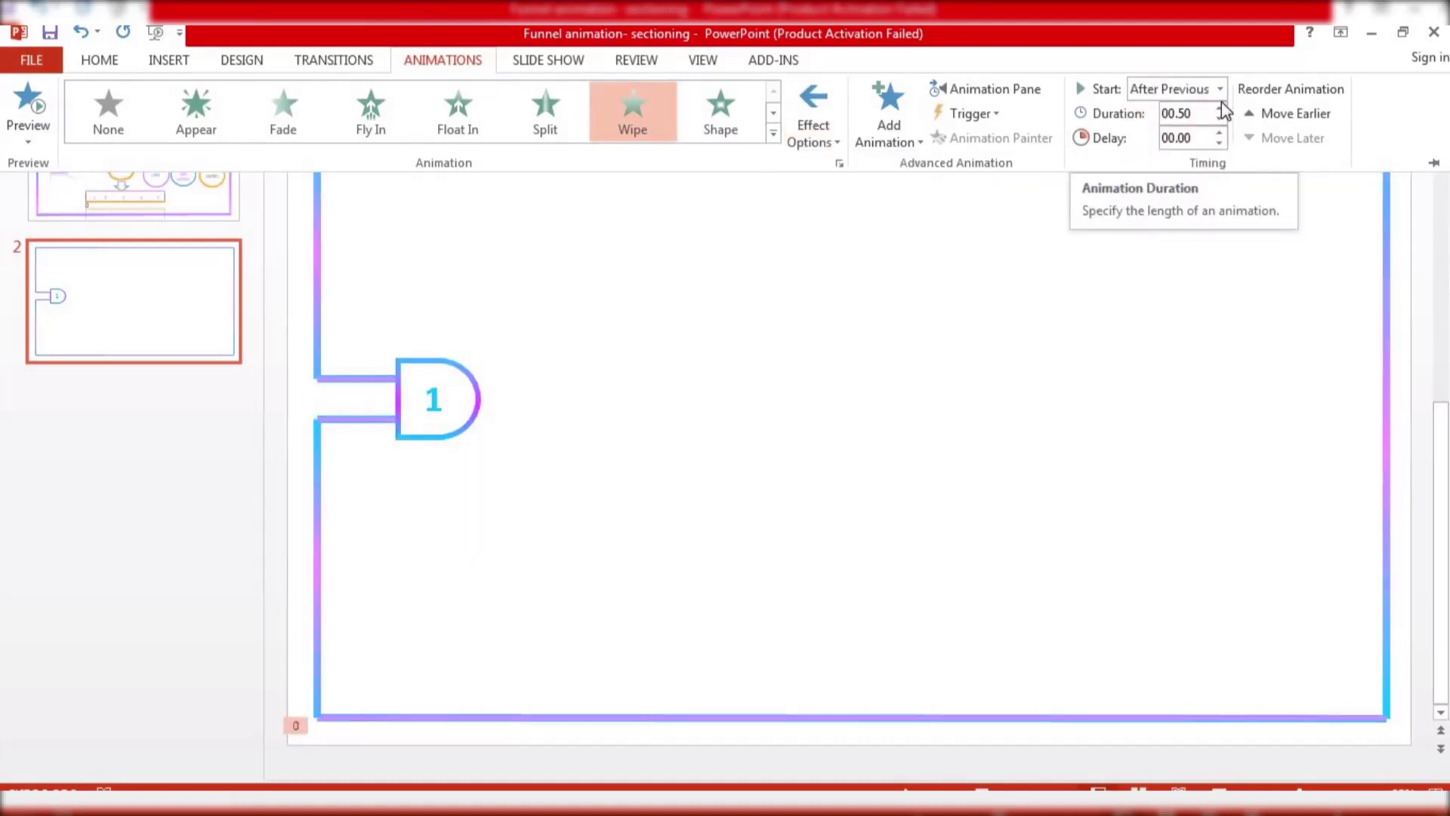
left_click(1220, 108)
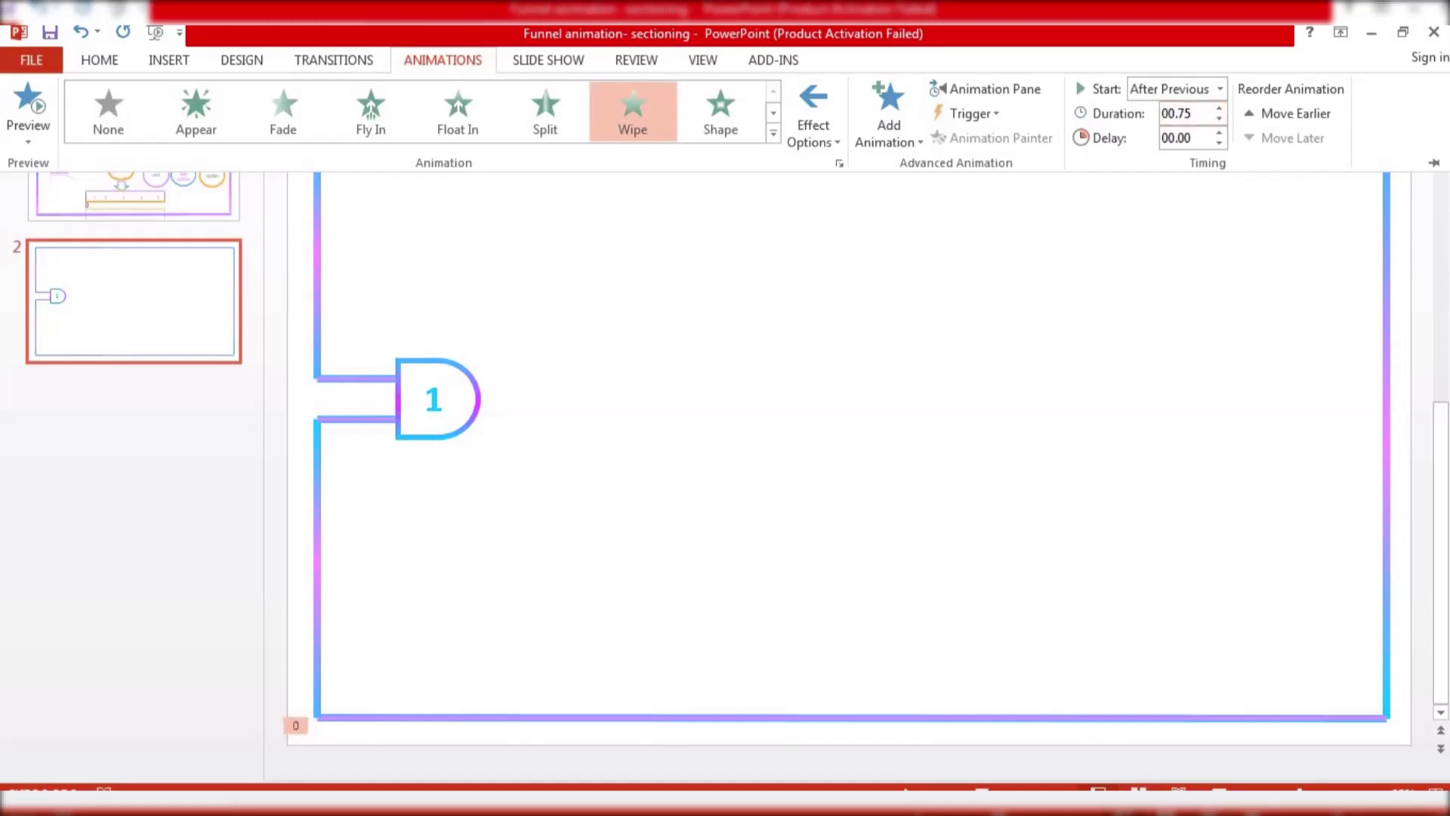
Apply a Wipe animation to the lower left frame line, starting After Previous with 0.75 seconds duration
left_click(318, 583)
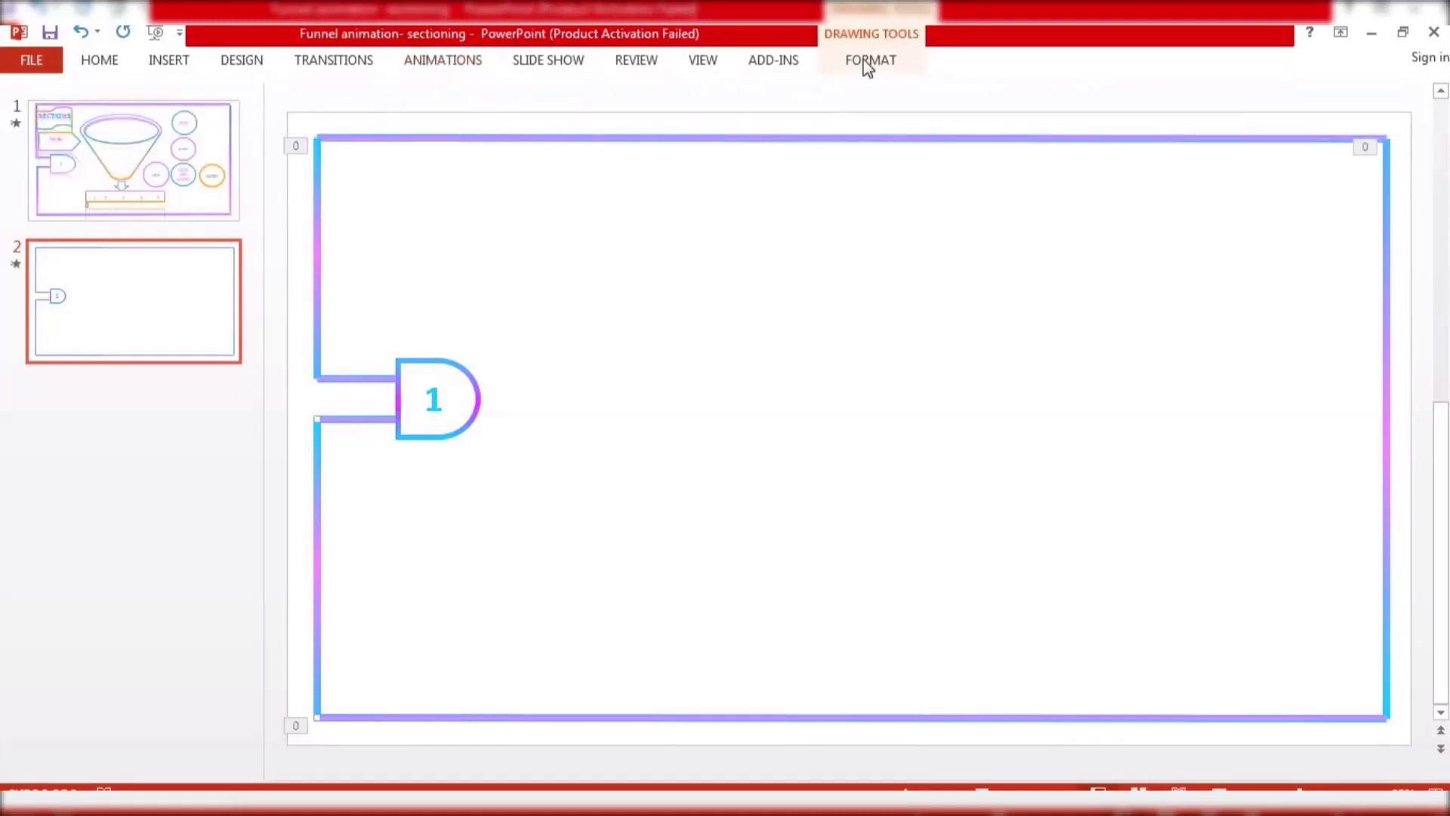
left_click(467, 62)
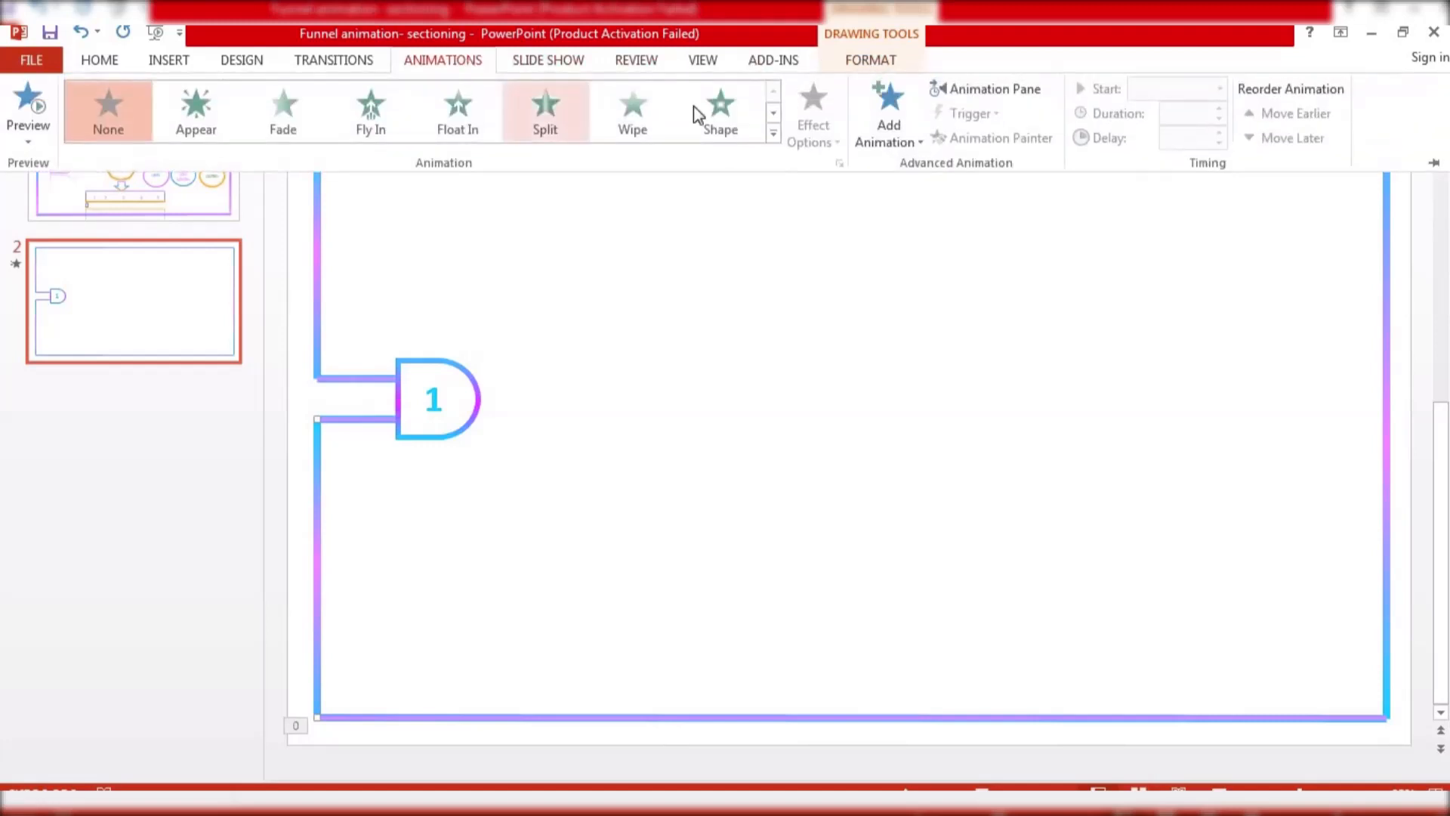
left_click(632, 107)
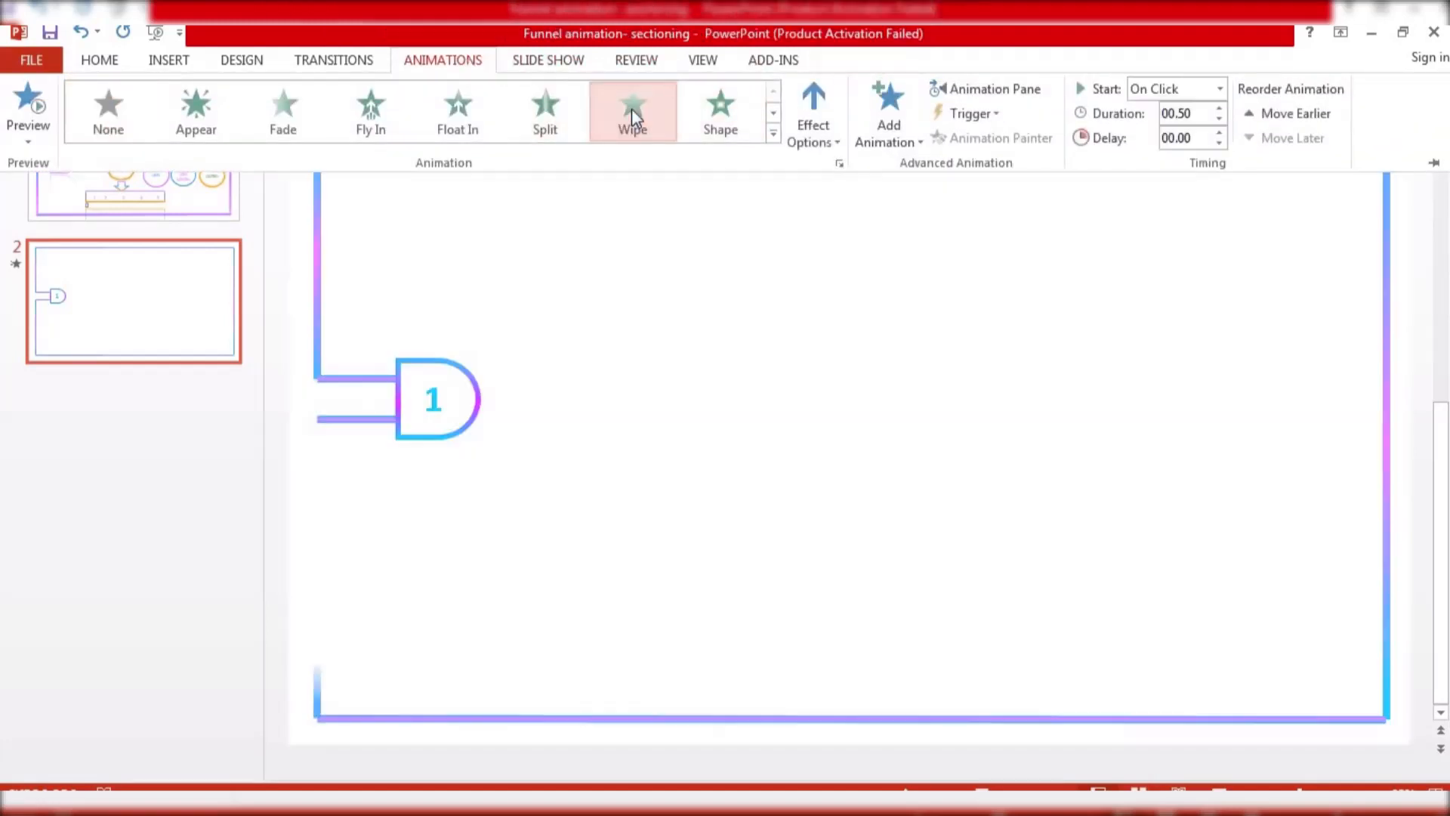
left_click(1145, 89)
left_click(1170, 155)
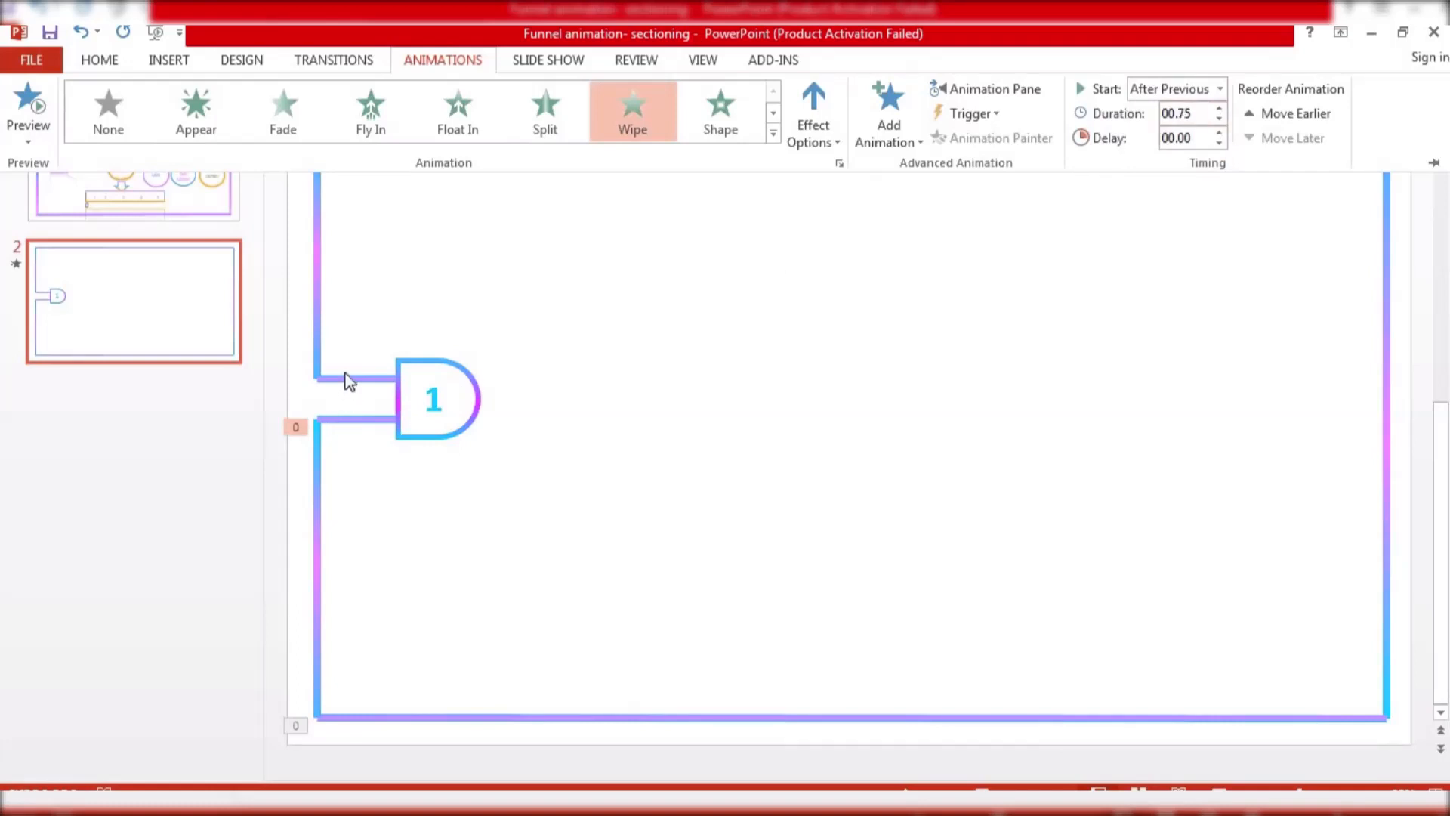
Apply a Wipe from left animation to the lower connector line of the opening, starting After Previous with 0.75 seconds duration
key("ctrl+F1")
left_click(349, 418)
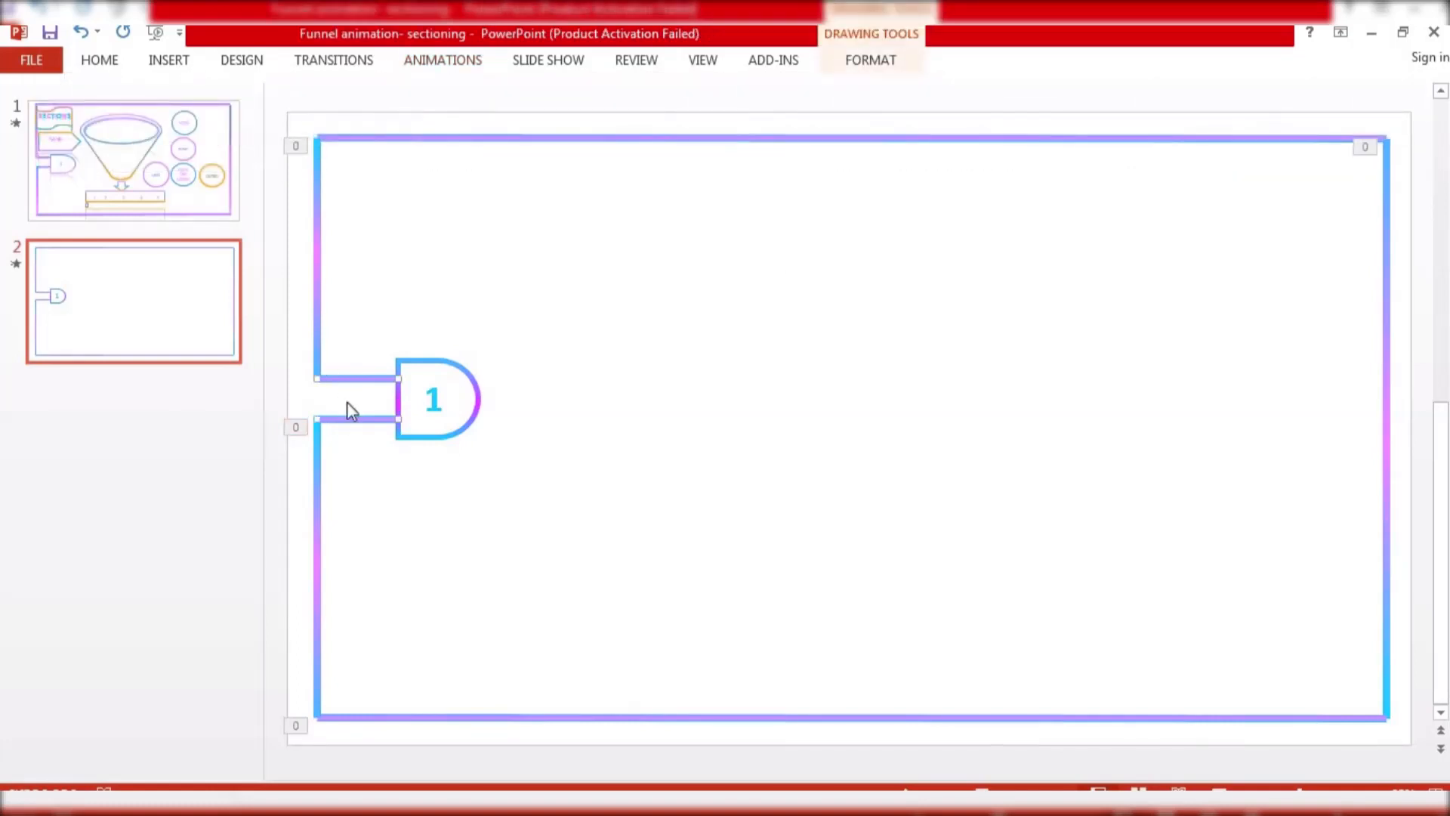
left_click(457, 68)
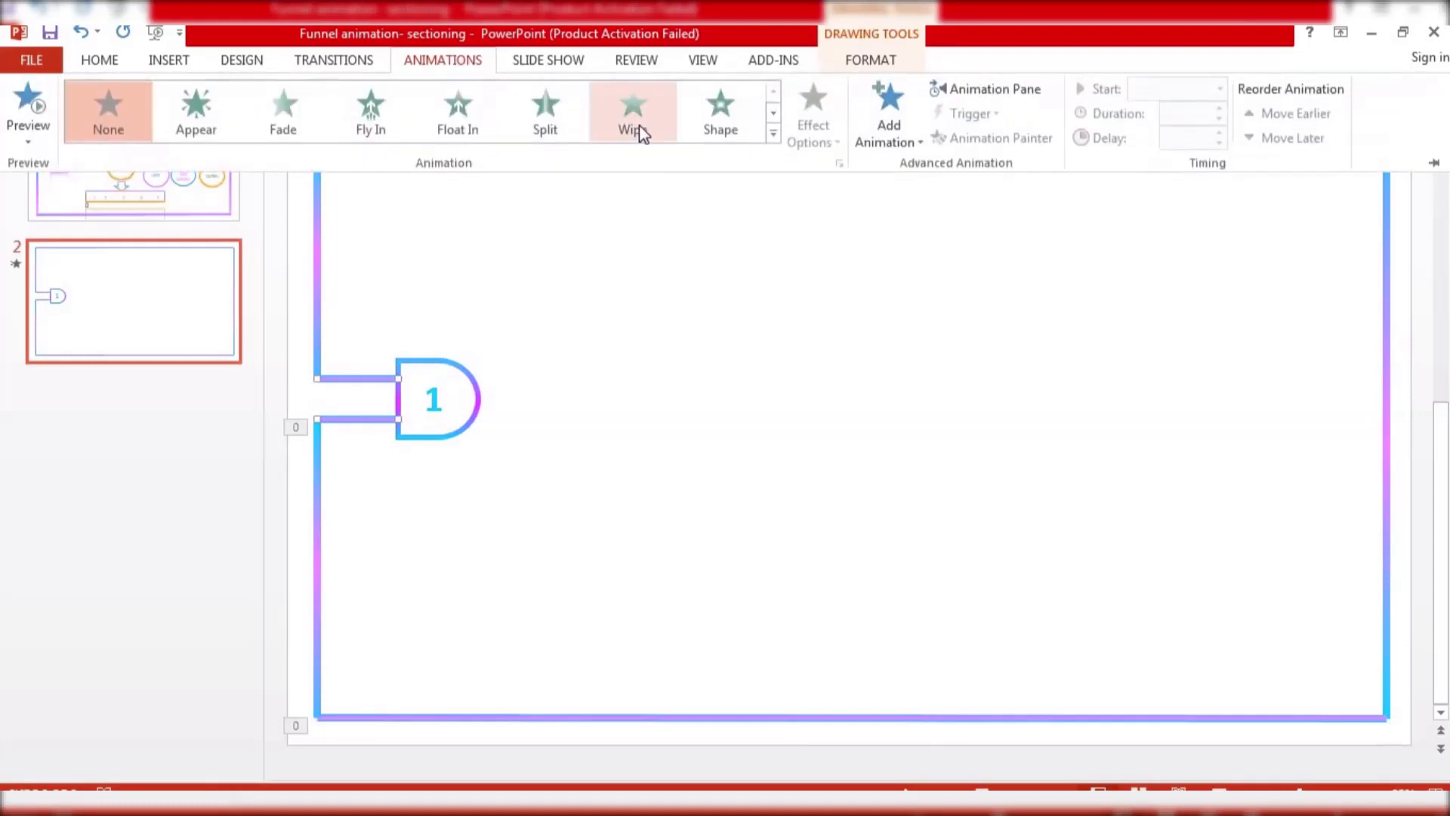
left_click(640, 130)
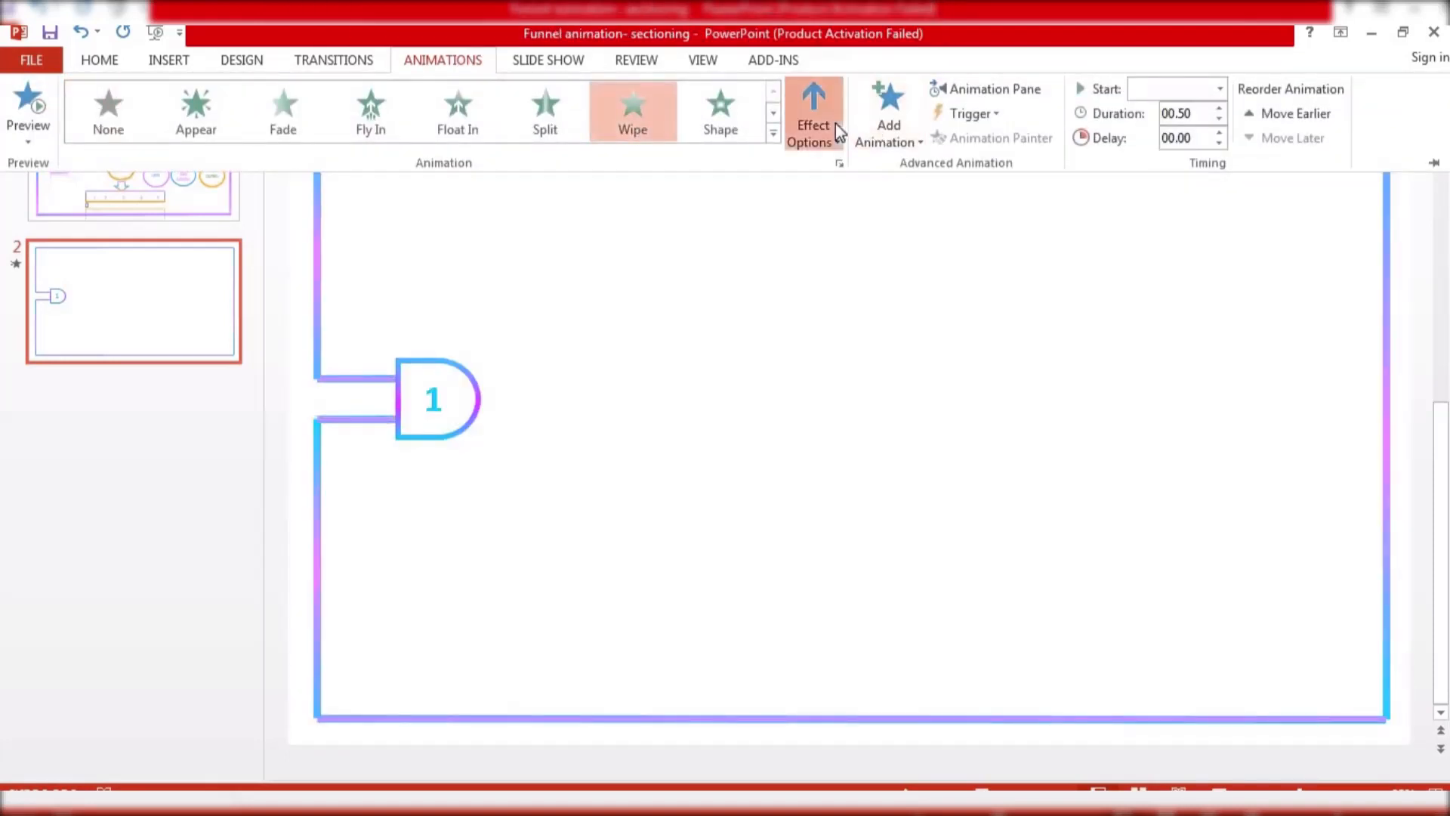
left_click(836, 124)
left_click(846, 253)
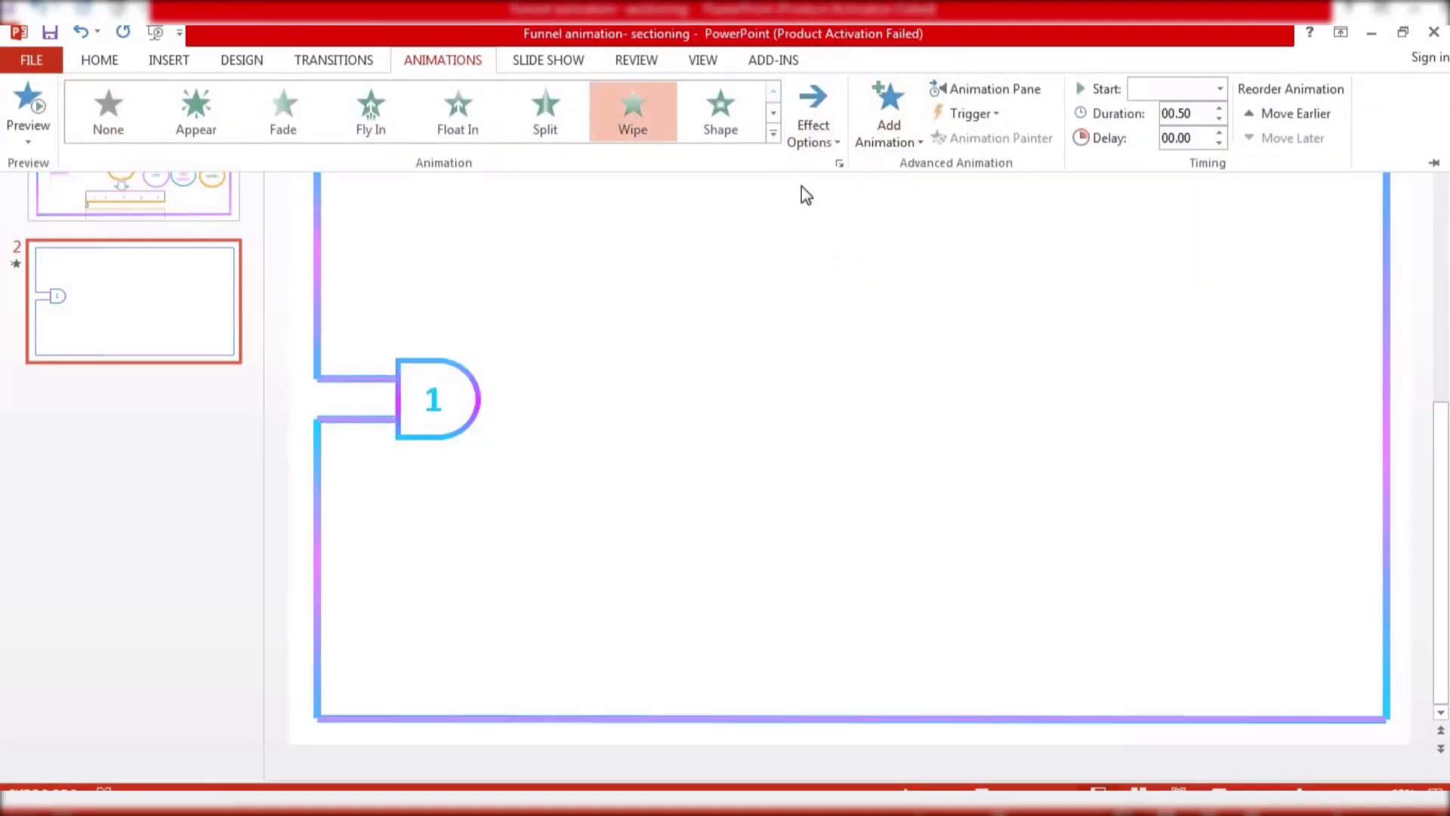
left_click(1172, 92)
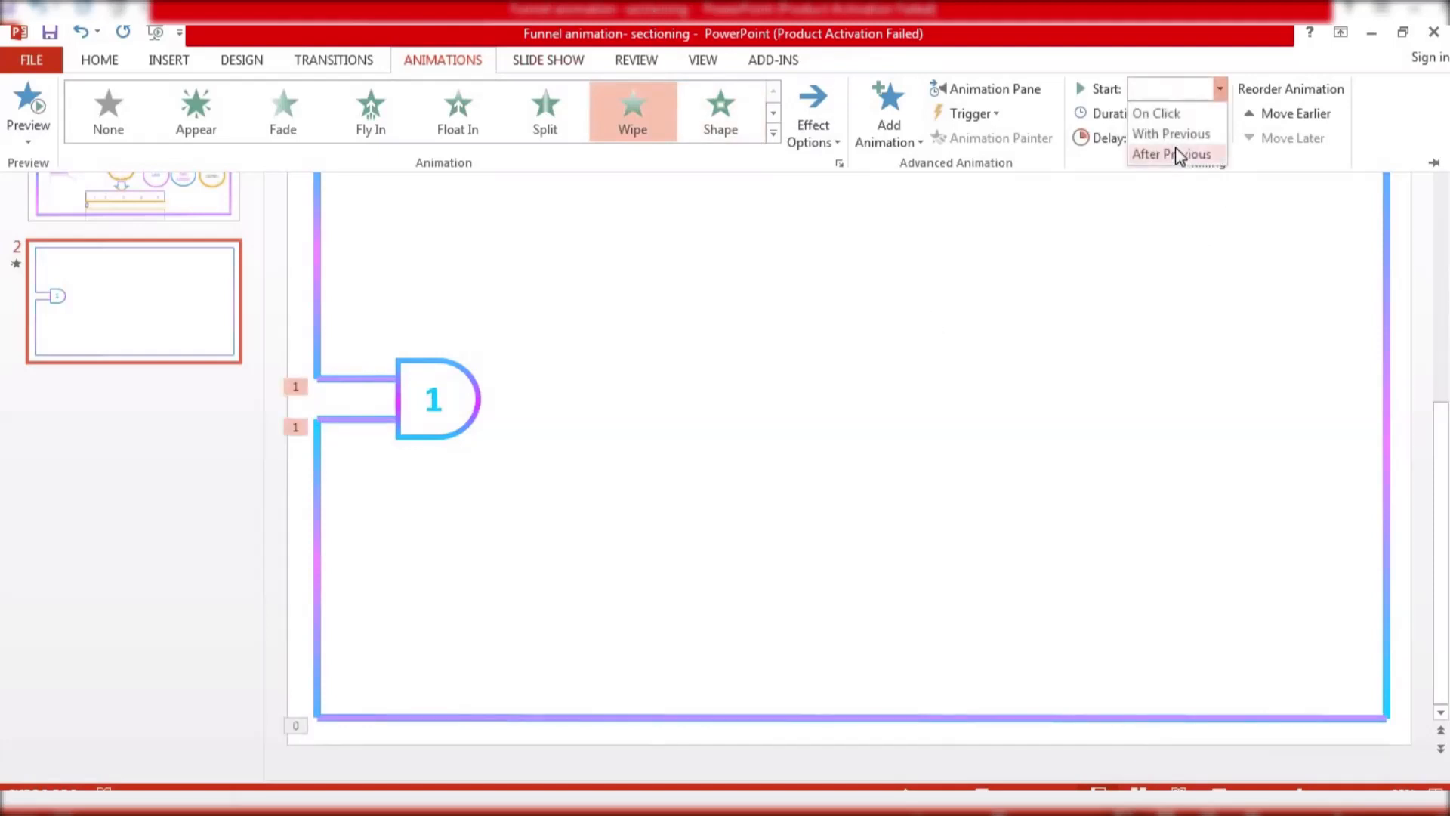
left_click(1176, 150)
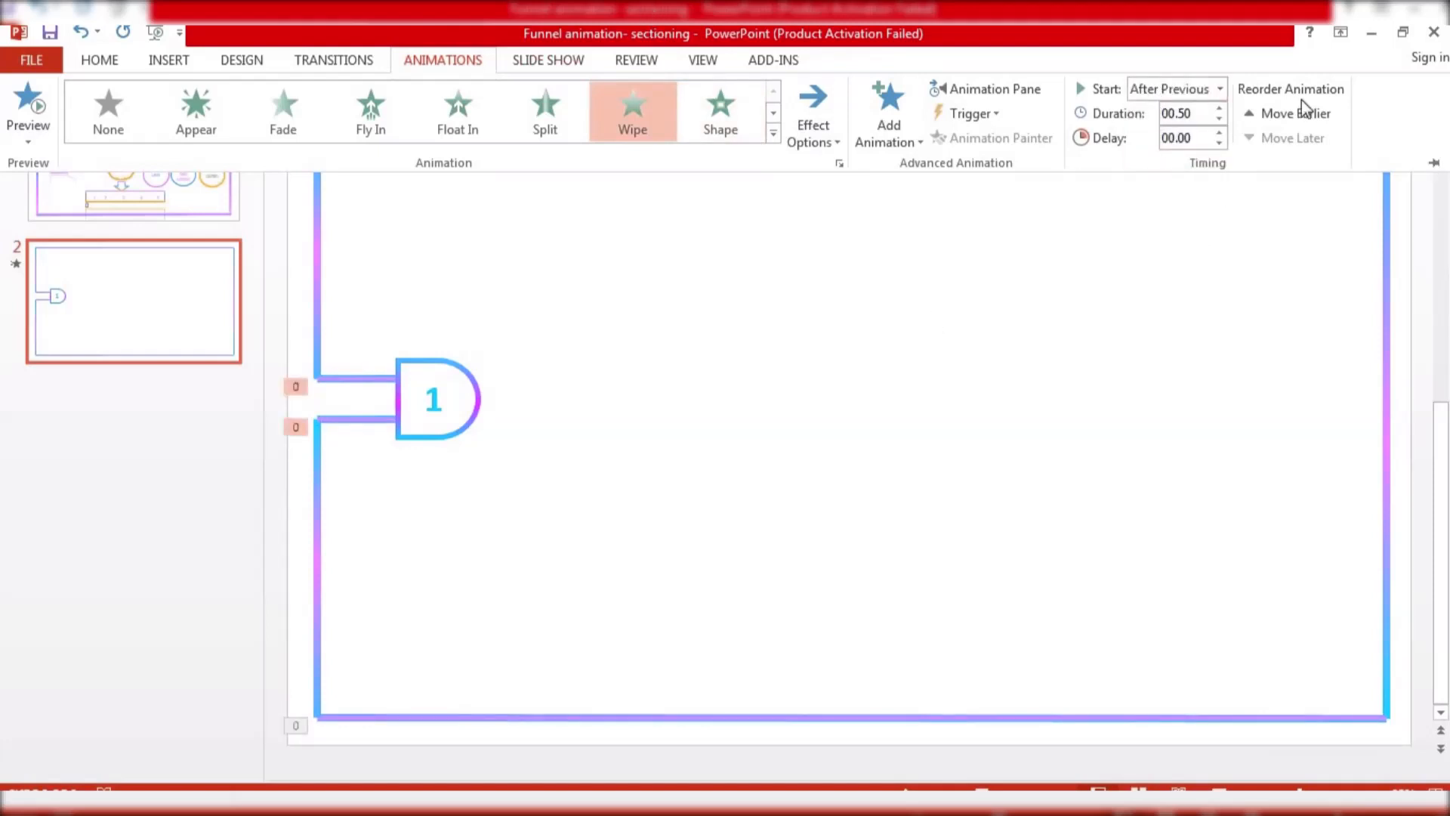
left_click(1219, 108)
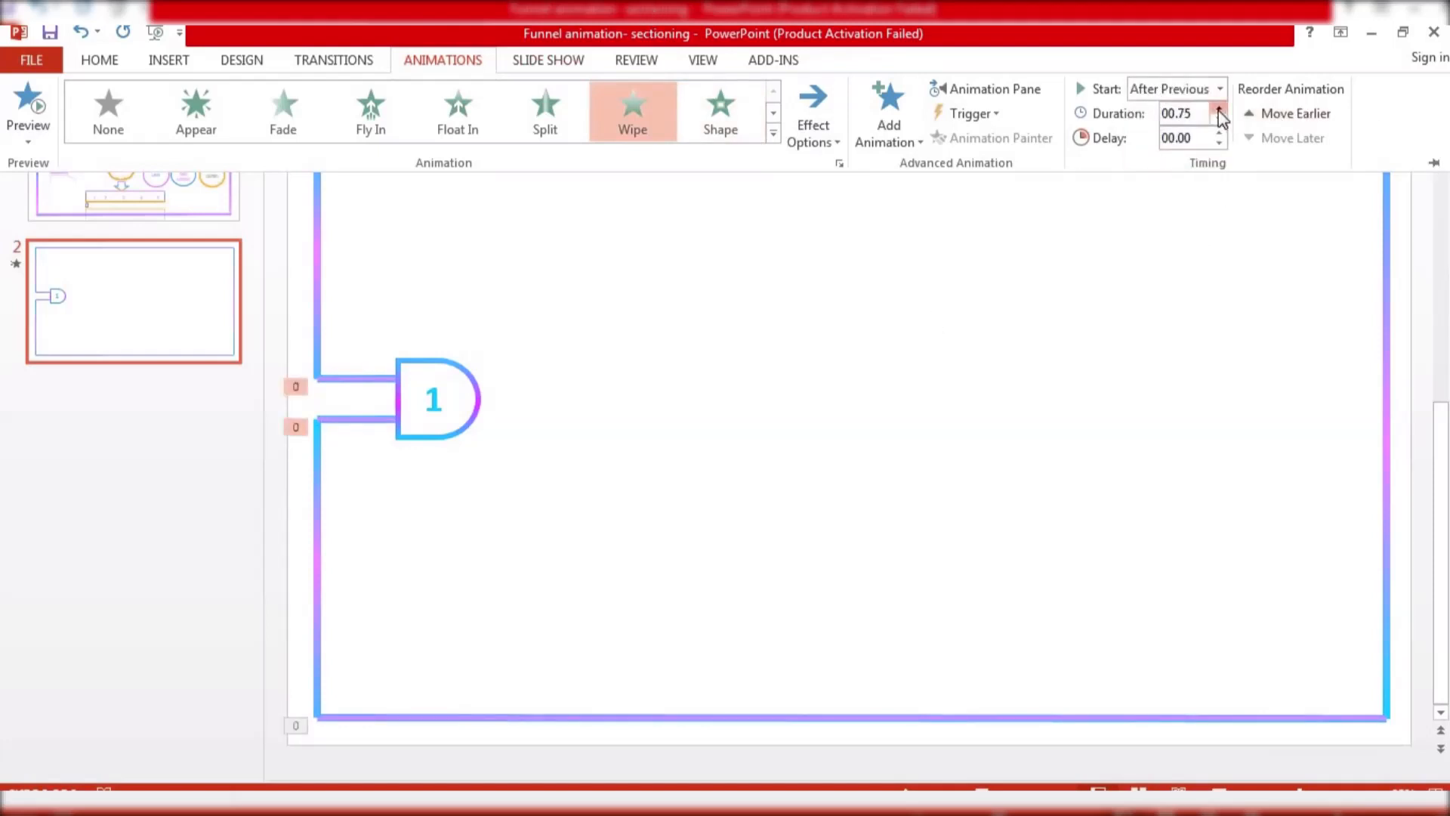
Apply a Wipe animation to the numbered Delay shape, starting After Previous with 0.75 seconds duration, and preview the slide
left_click(468, 384)
left_click(426, 68)
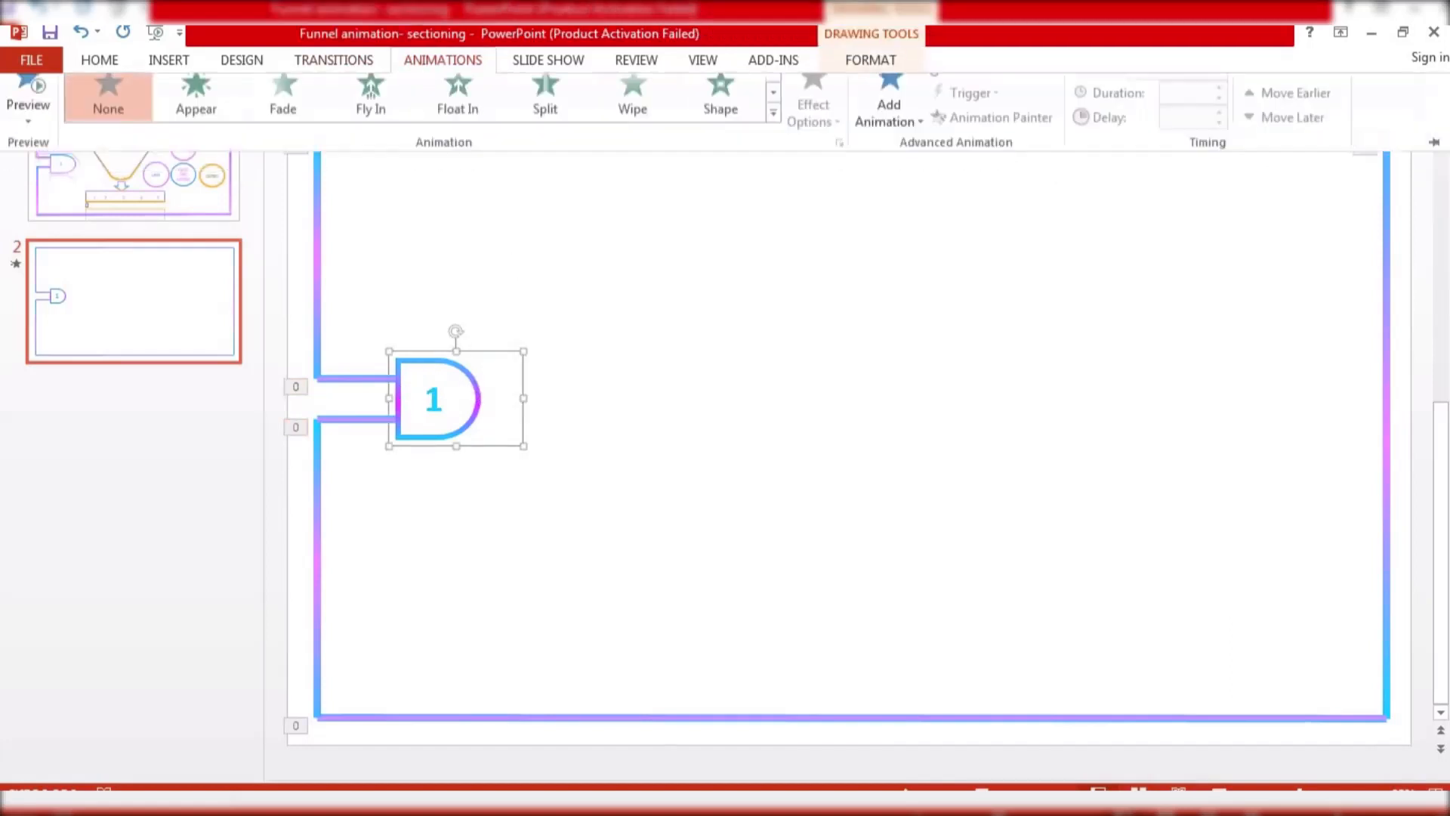
left_click(774, 134)
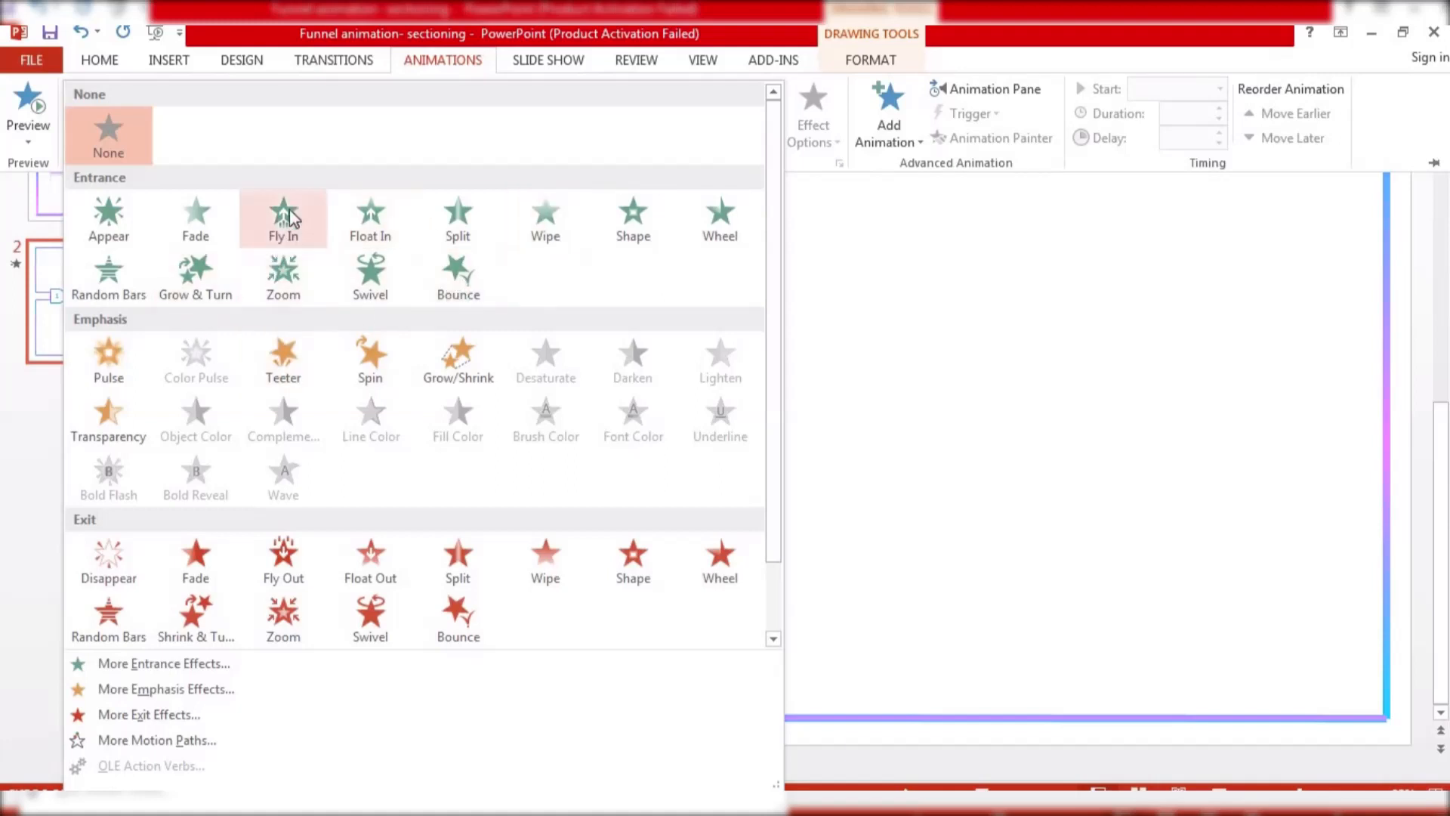
left_click(227, 215)
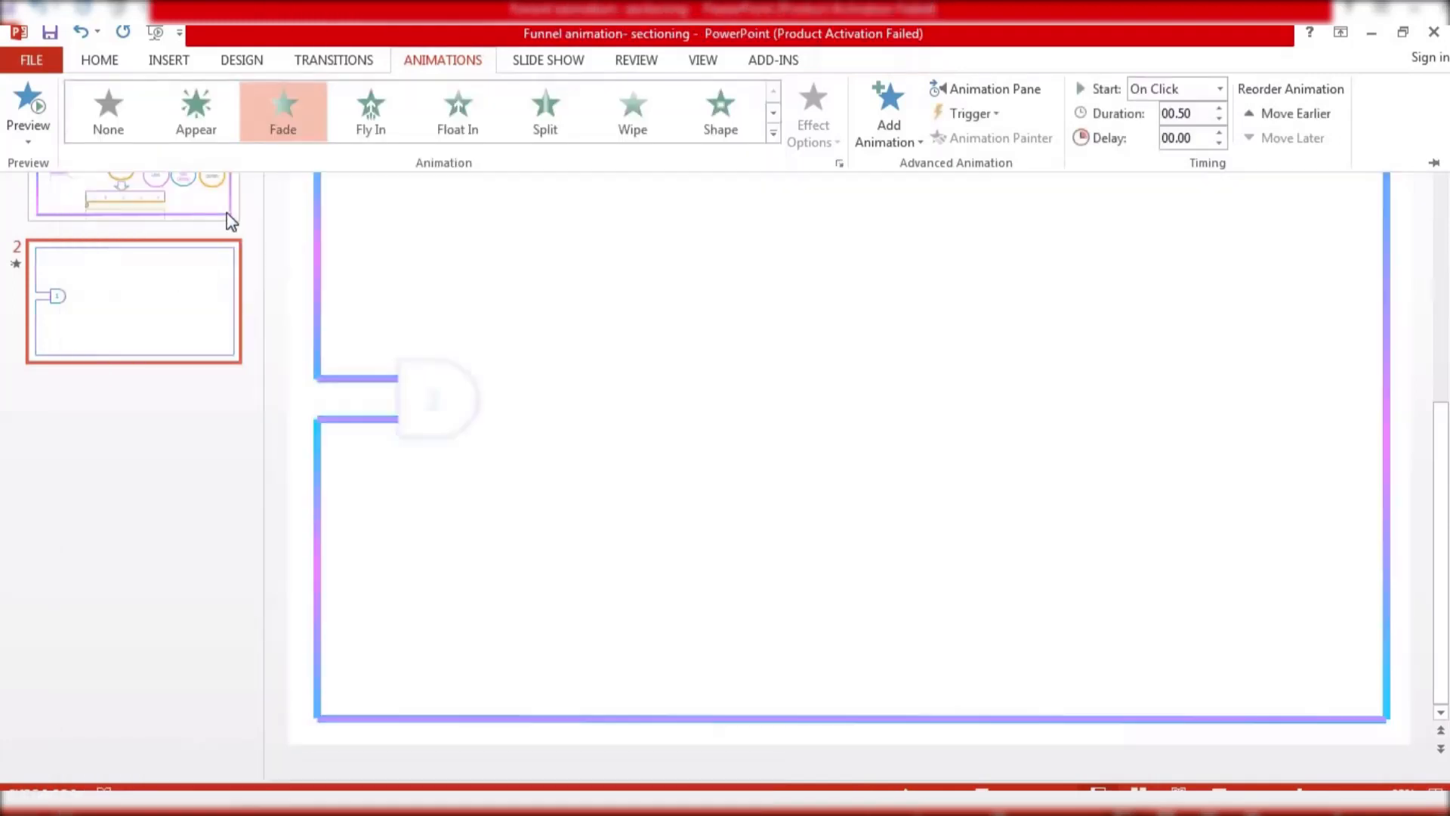
left_click(631, 127)
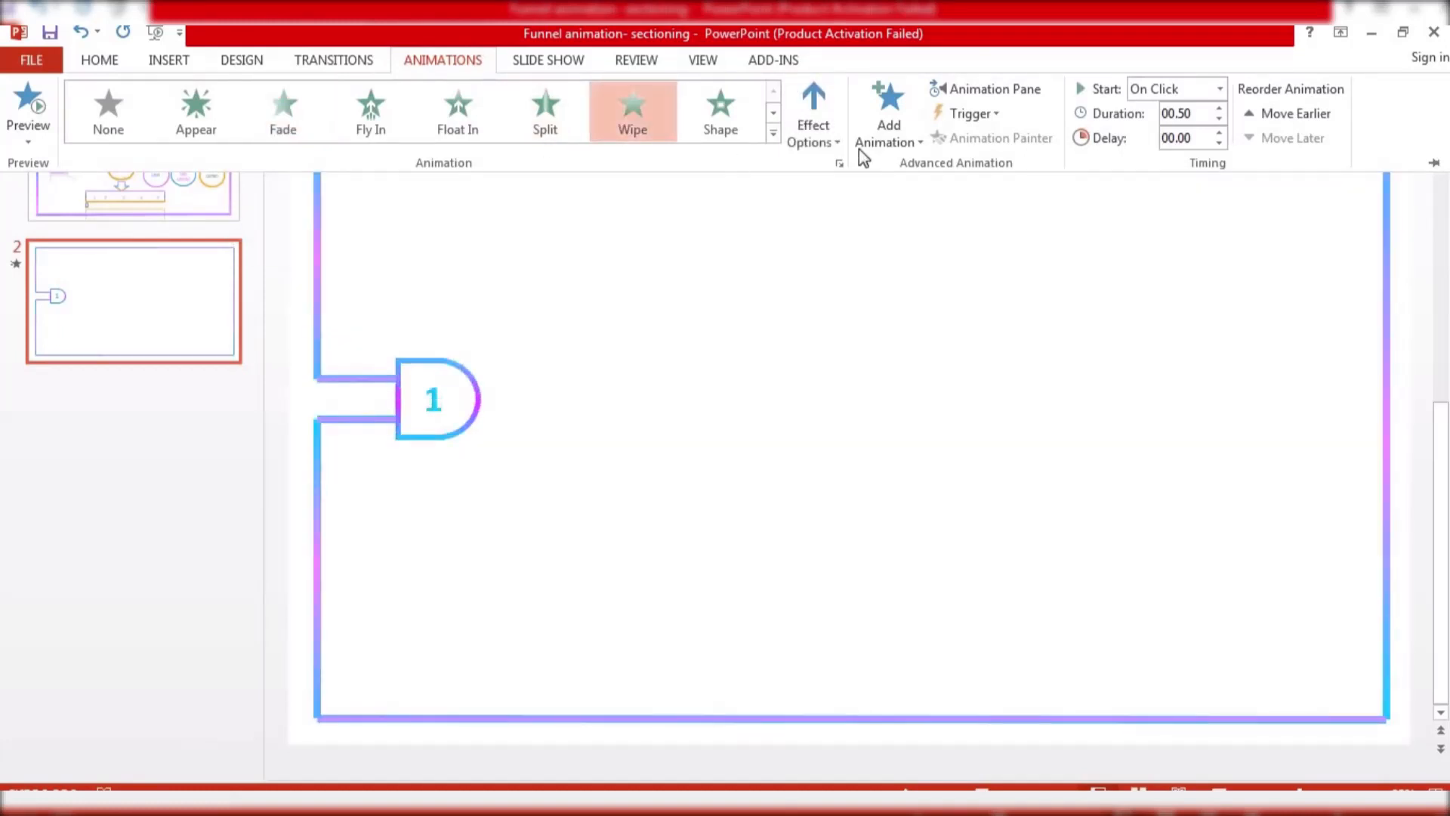
left_click(1173, 89)
left_click(1179, 152)
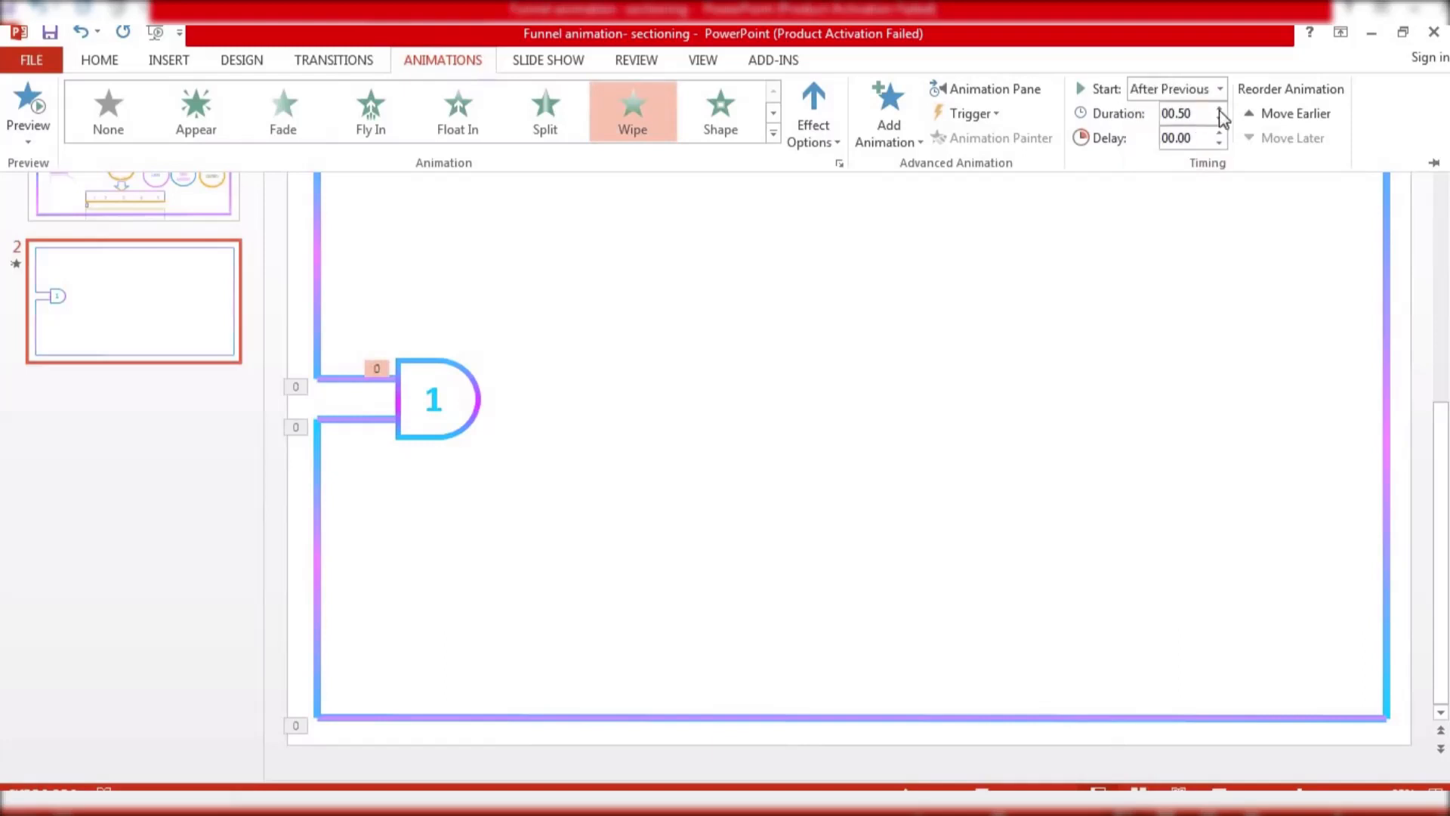
left_click(1219, 109)
left_click(30, 100)
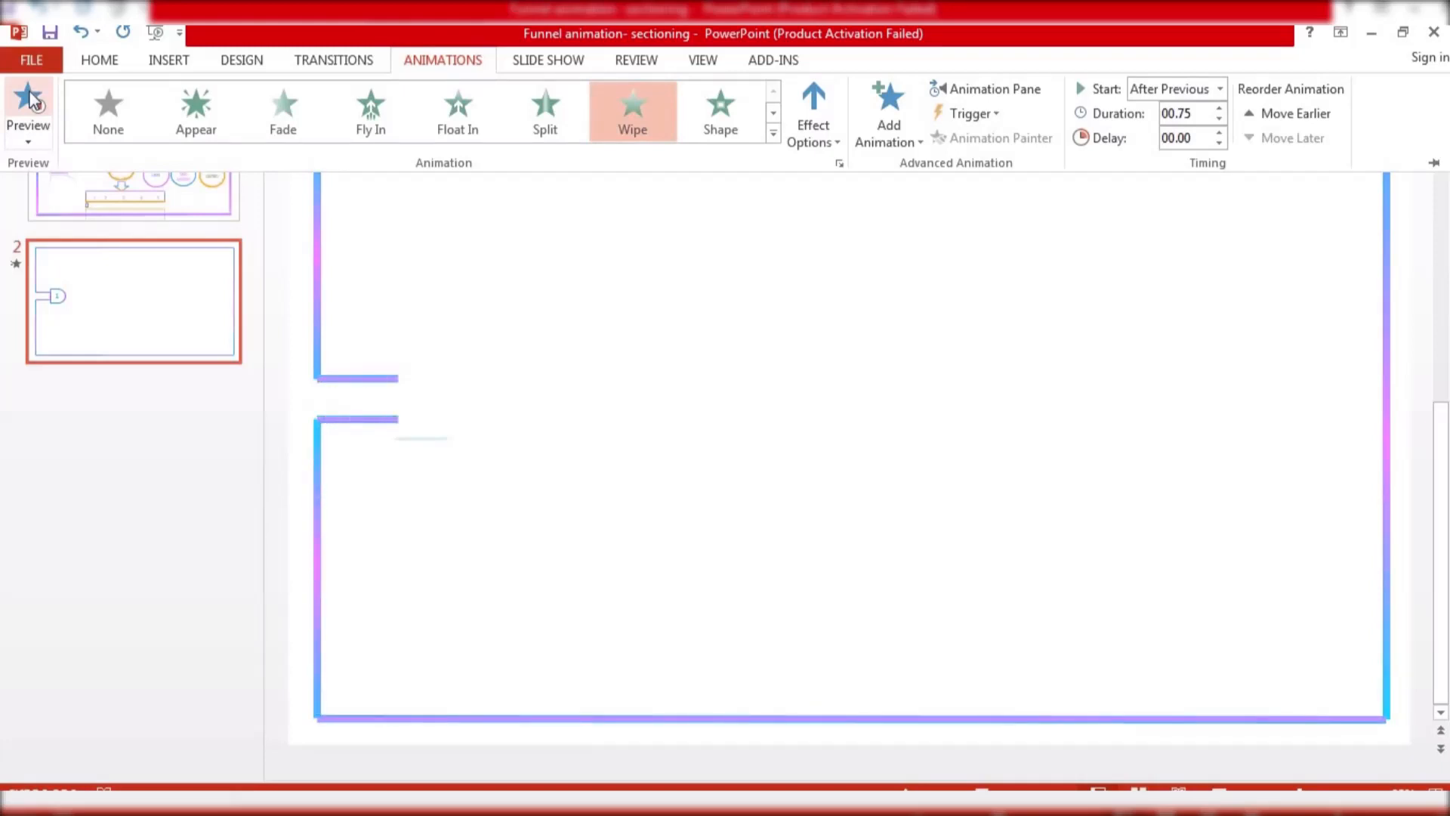
Draw a pentagon arrow shape about 1.77 in wide and 0.72 in tall inside the frame above the Delay opening
left_click(476, 197)
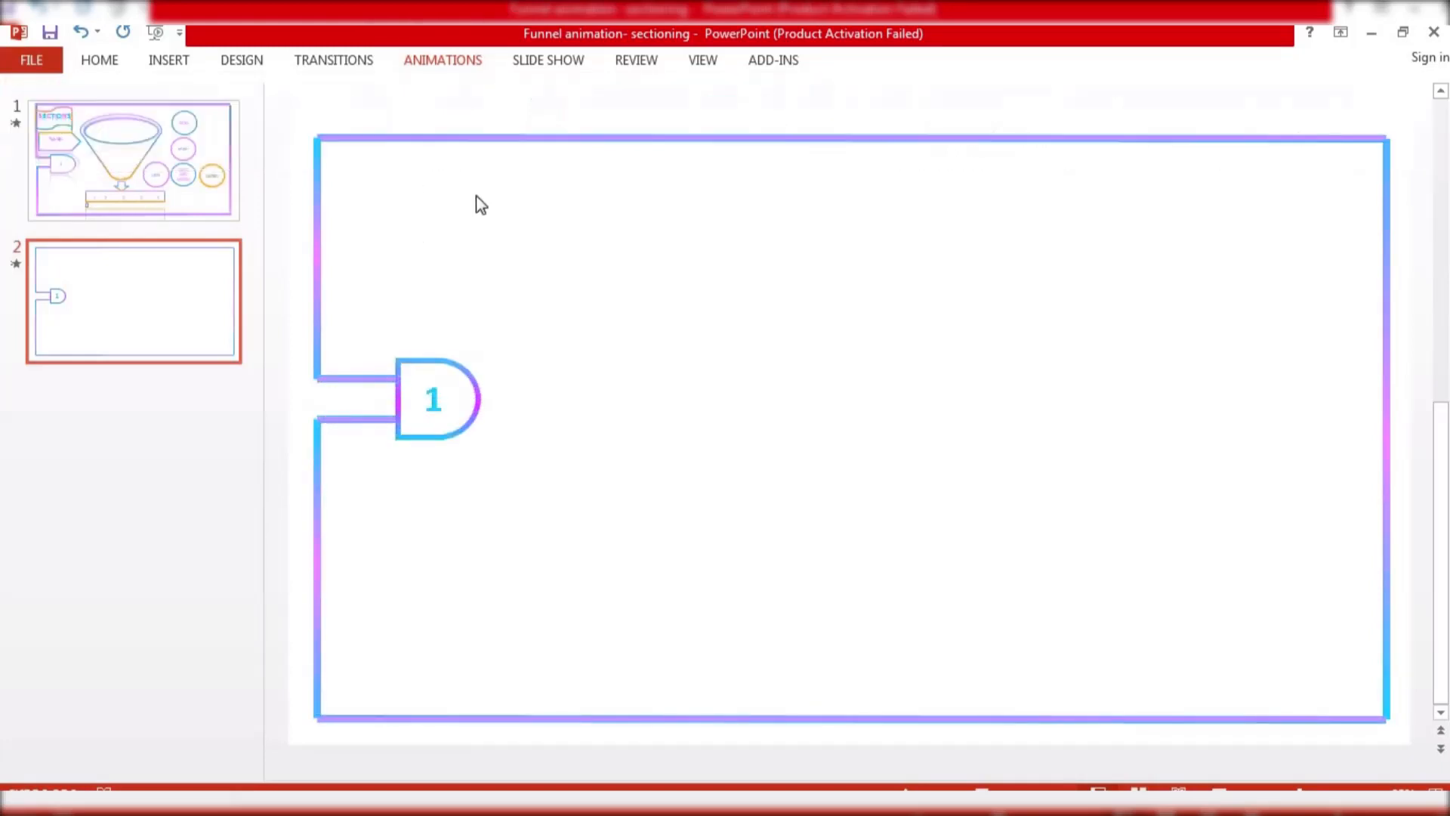
left_click(173, 62)
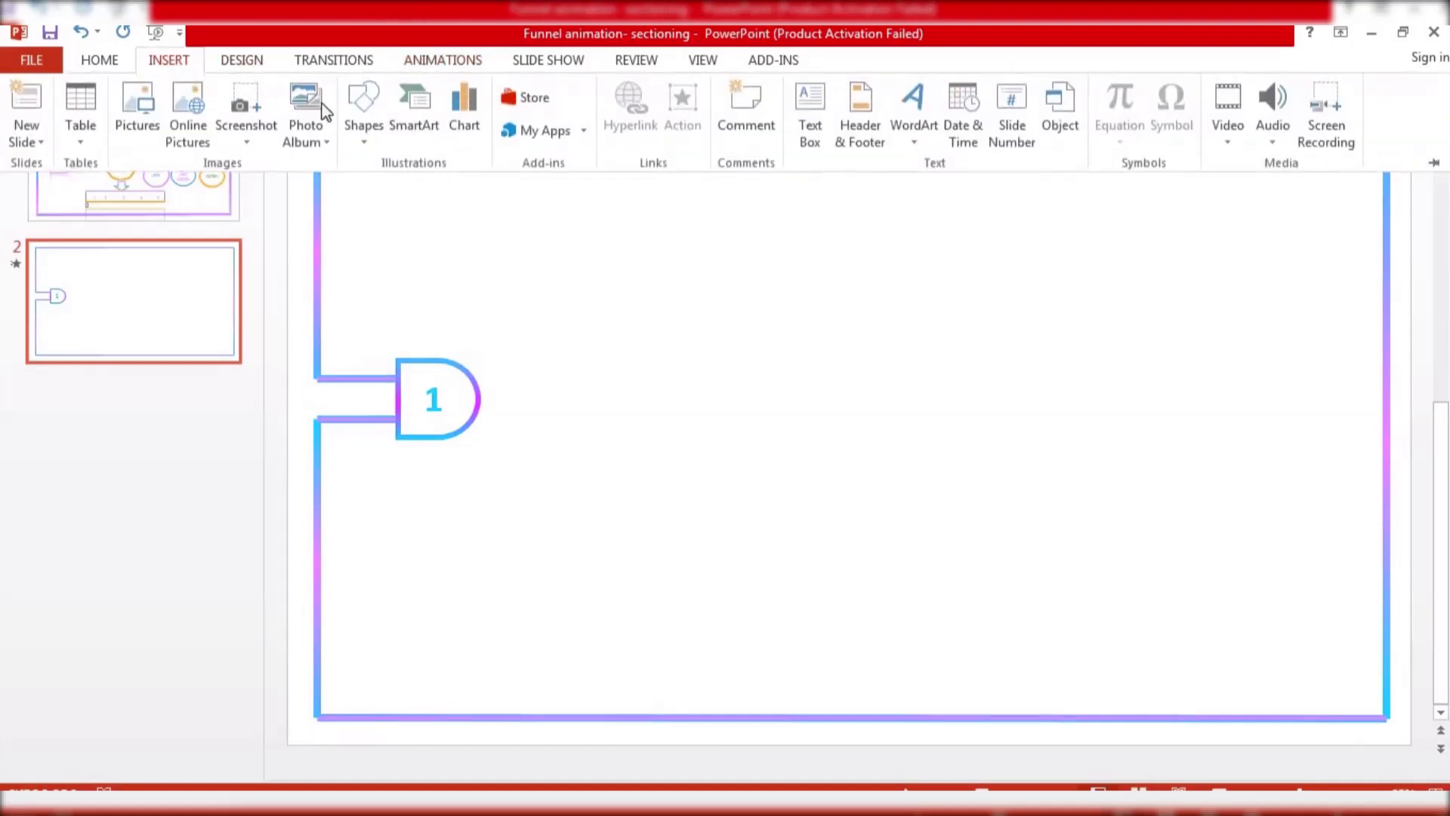
left_click(364, 134)
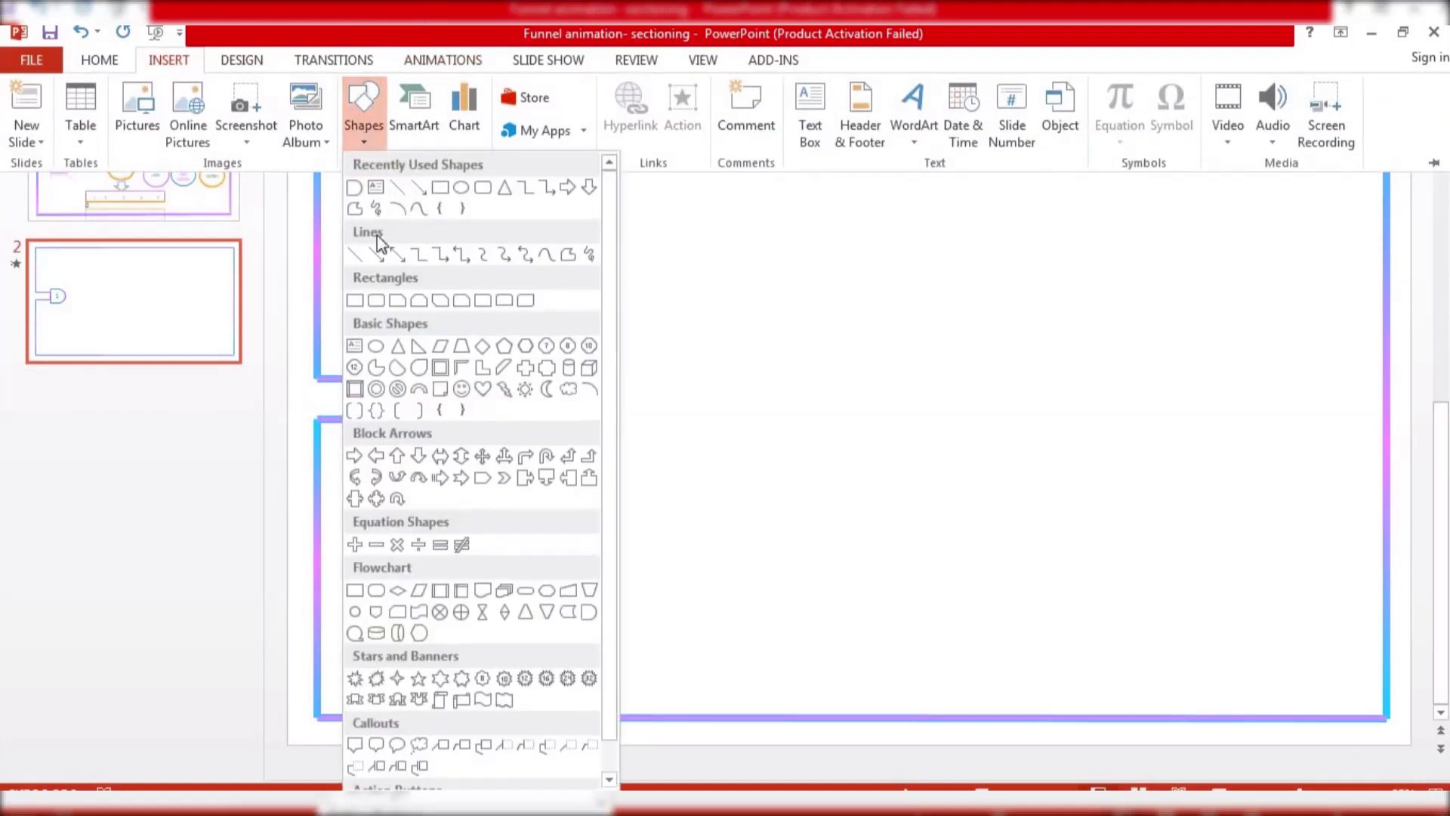
left_click(481, 478)
mouse_move(357, 258)
left_mouse_down()
mouse_move(388, 294)
mouse_move(507, 319)
mouse_move(416, 292)
left_mouse_up()
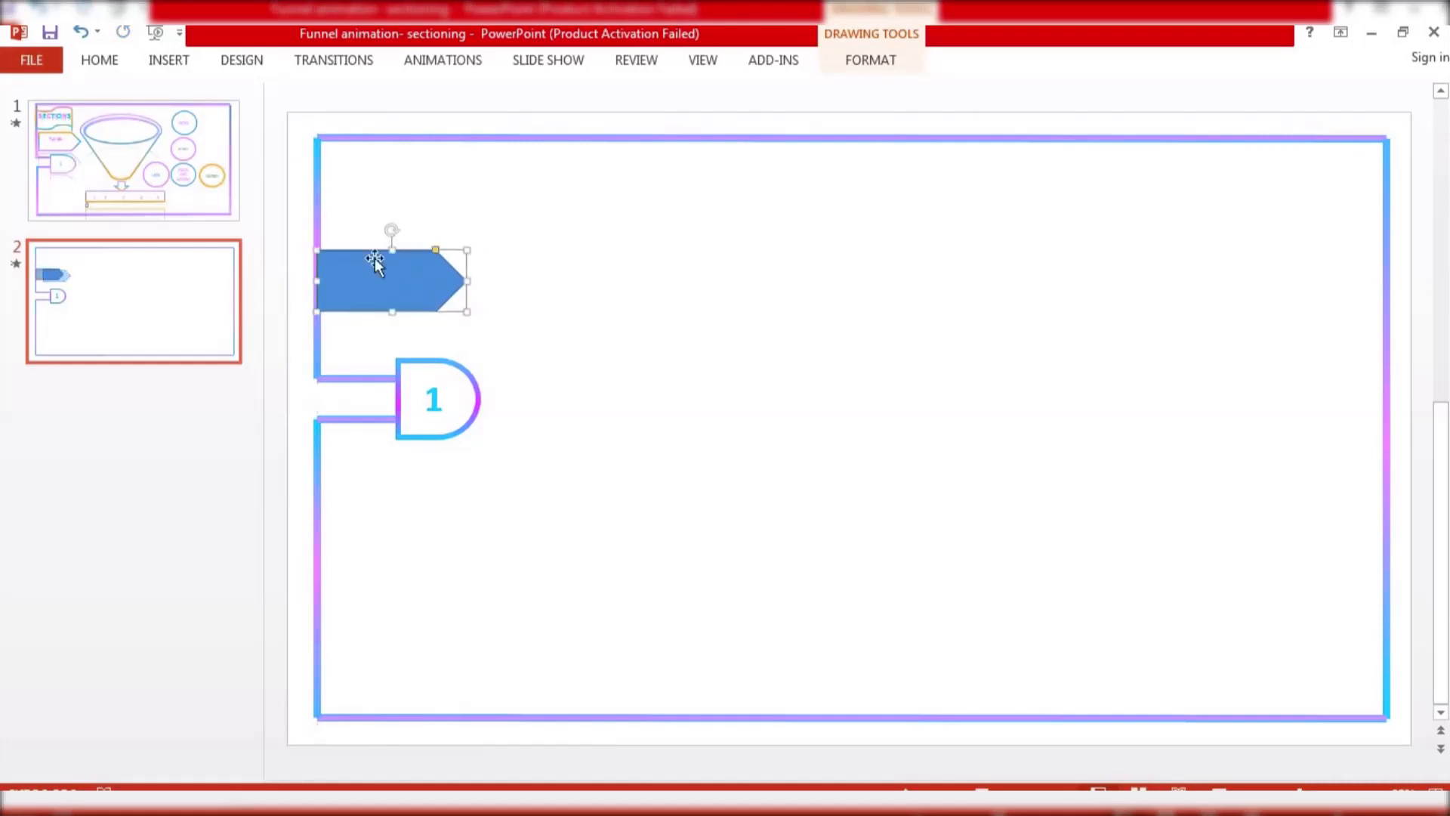
Draw a wave banner shape and move it into the frame's upper left corner above the pentagon
left_click(174, 60)
left_click(365, 113)
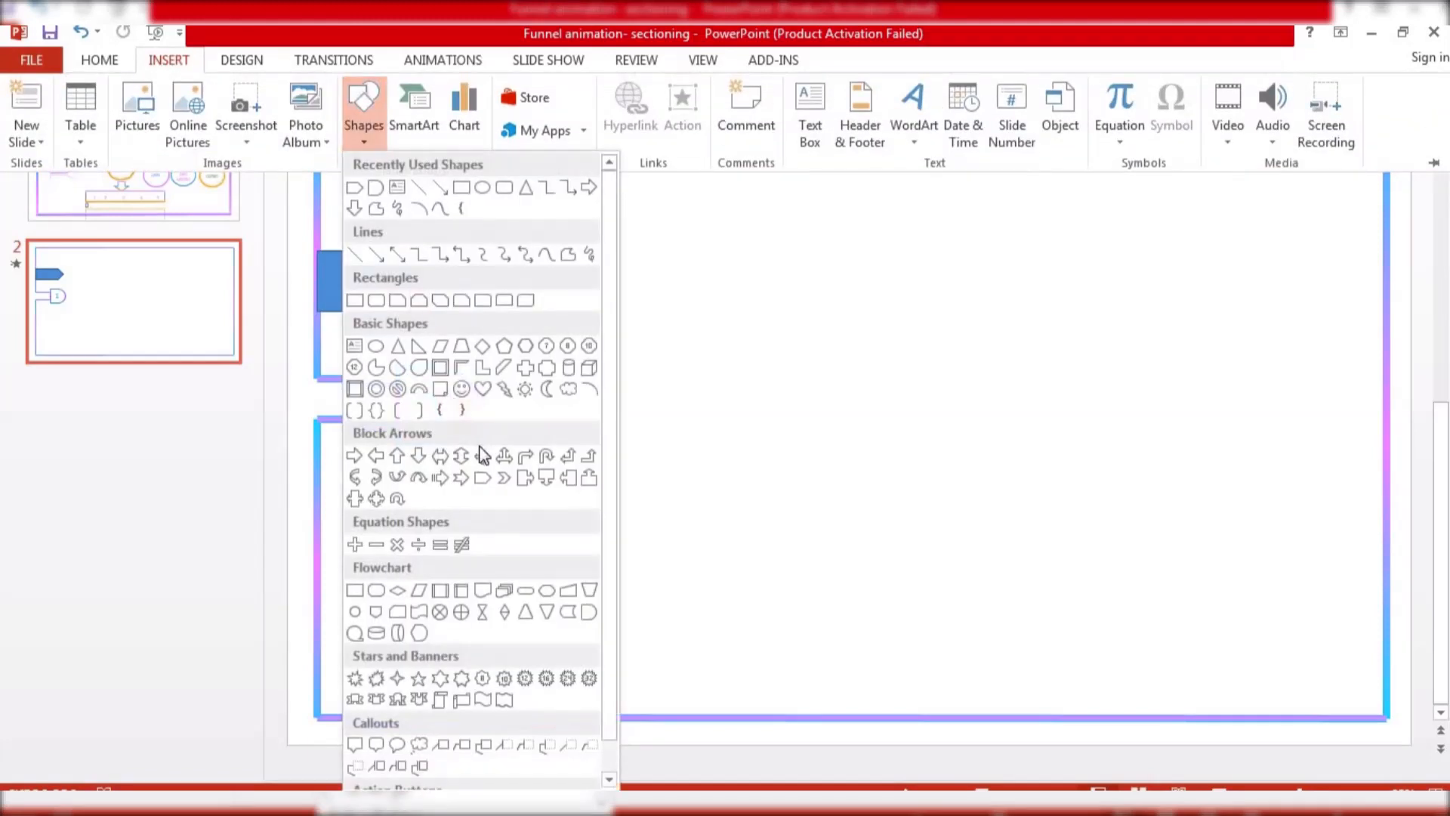
left_click(479, 701)
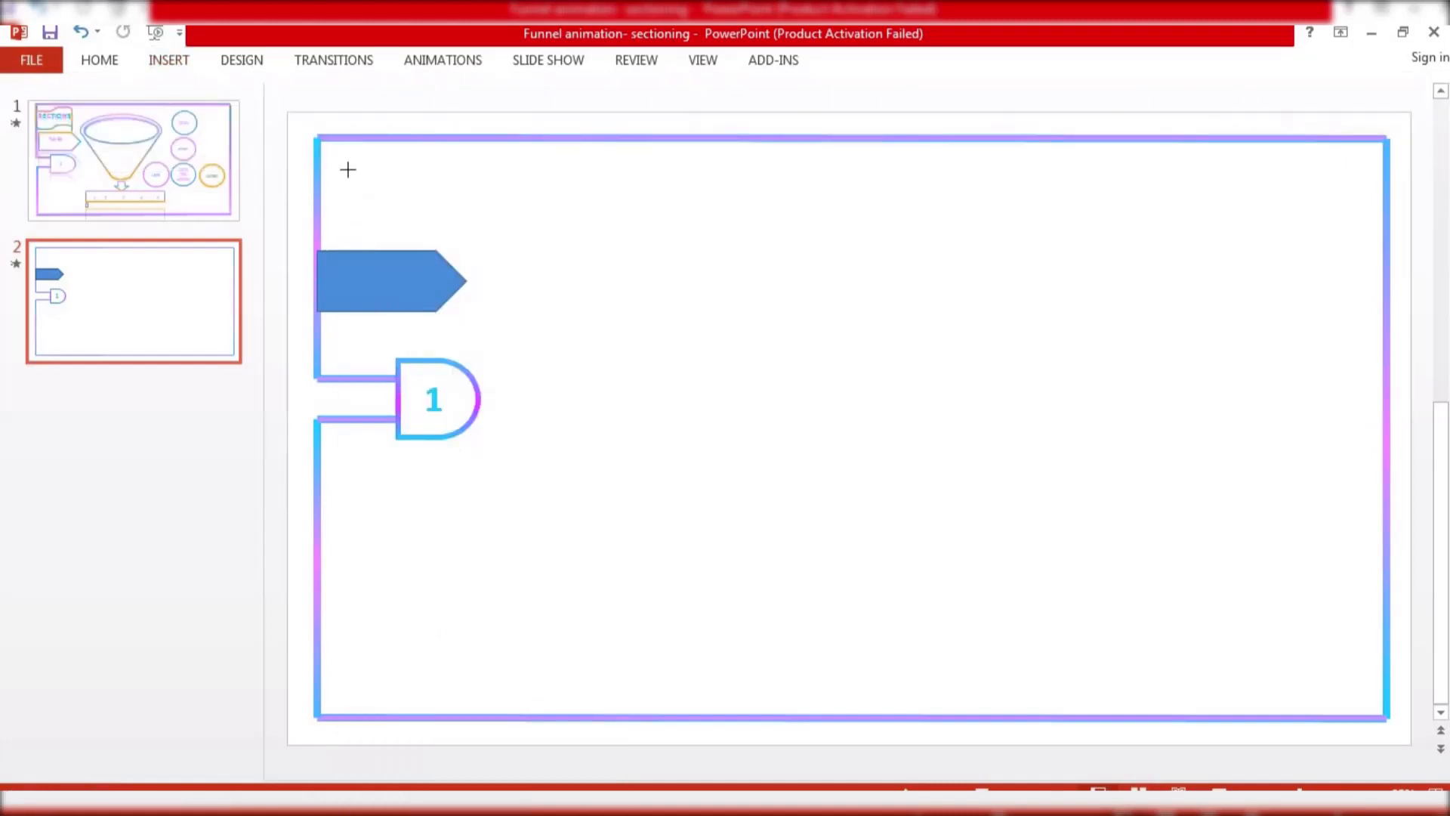
mouse_move(347, 169)
left_mouse_down()
mouse_move(376, 214)
mouse_move(398, 201)
mouse_move(405, 220)
mouse_move(440, 220)
mouse_move(444, 246)
left_mouse_up()
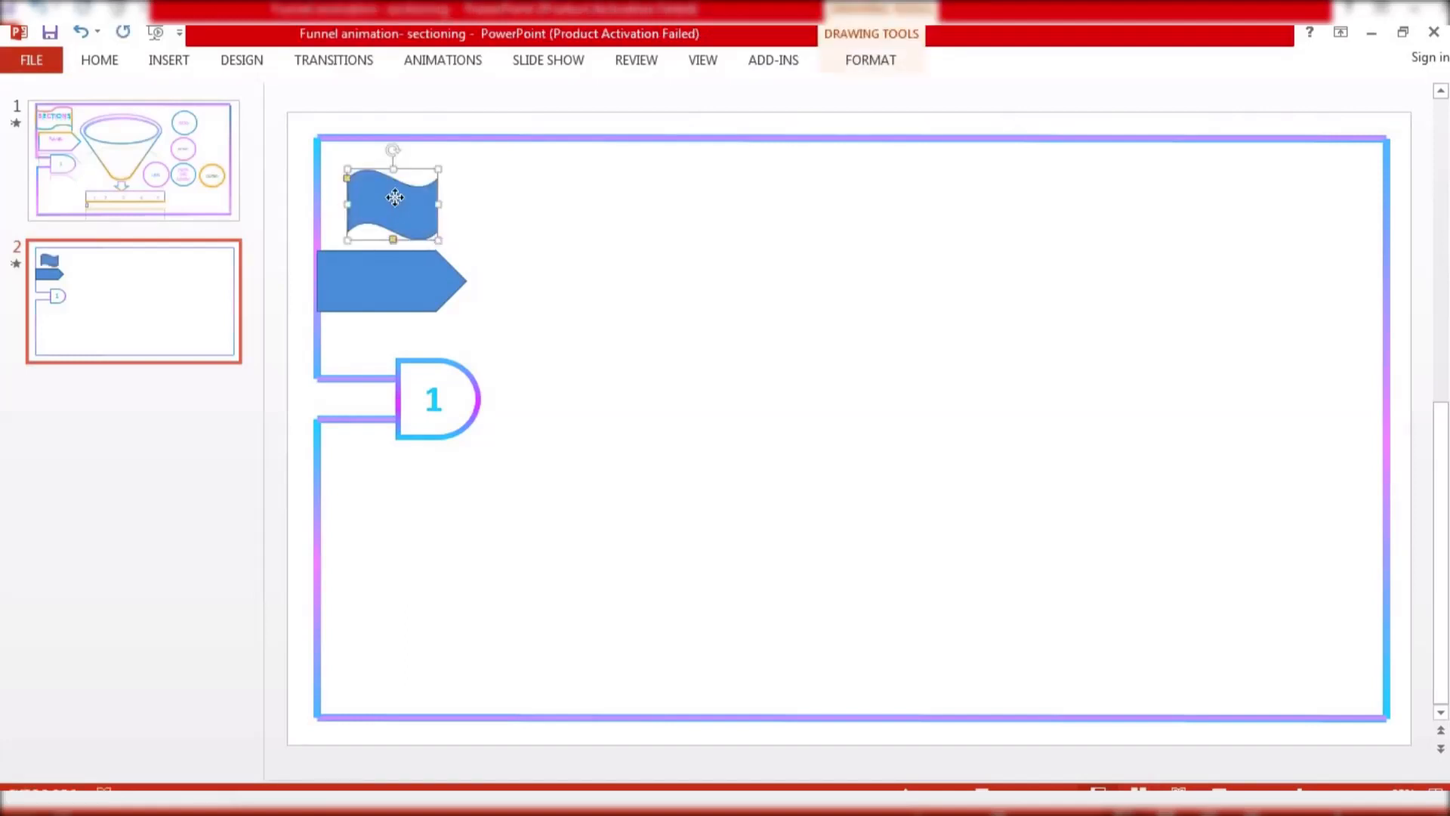
mouse_move(392, 194)
left_mouse_down()
mouse_move(366, 171)
mouse_move(369, 185)
mouse_move(435, 148)
left_mouse_up()
Give the pentagon no fill and a light blue 3 pt outline
left_click(411, 297)
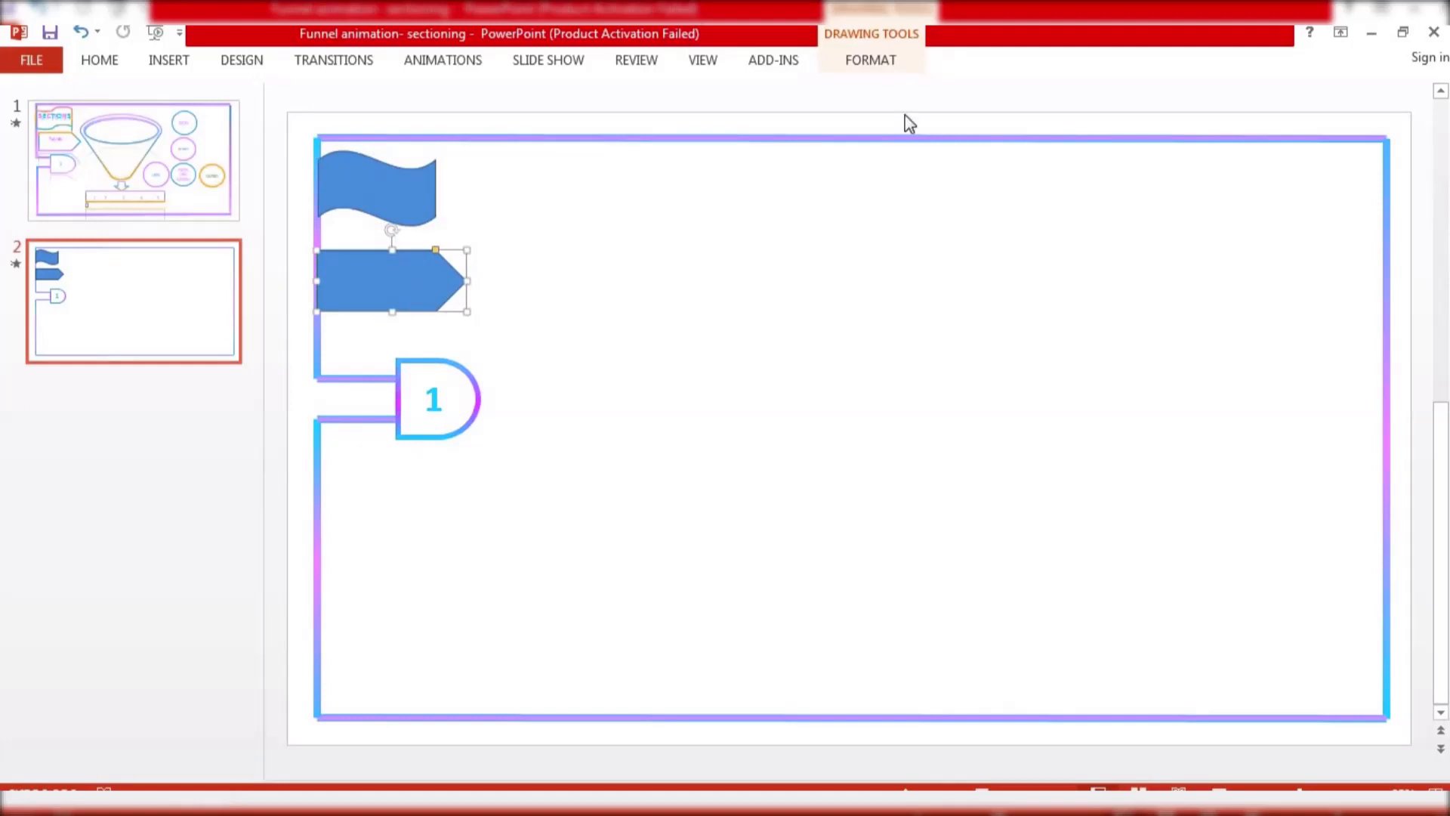
left_click(871, 60)
left_click(551, 88)
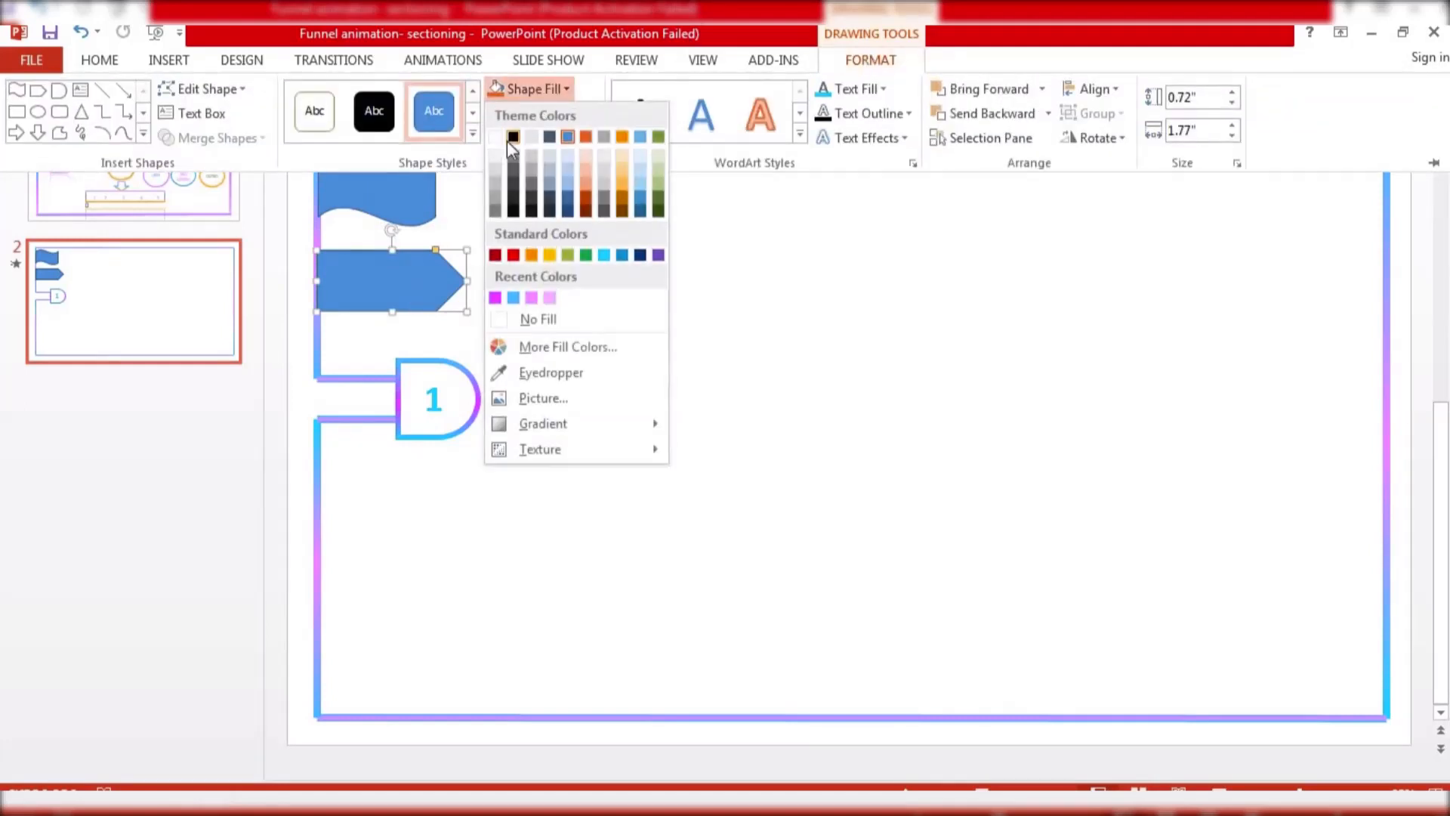
left_click(521, 318)
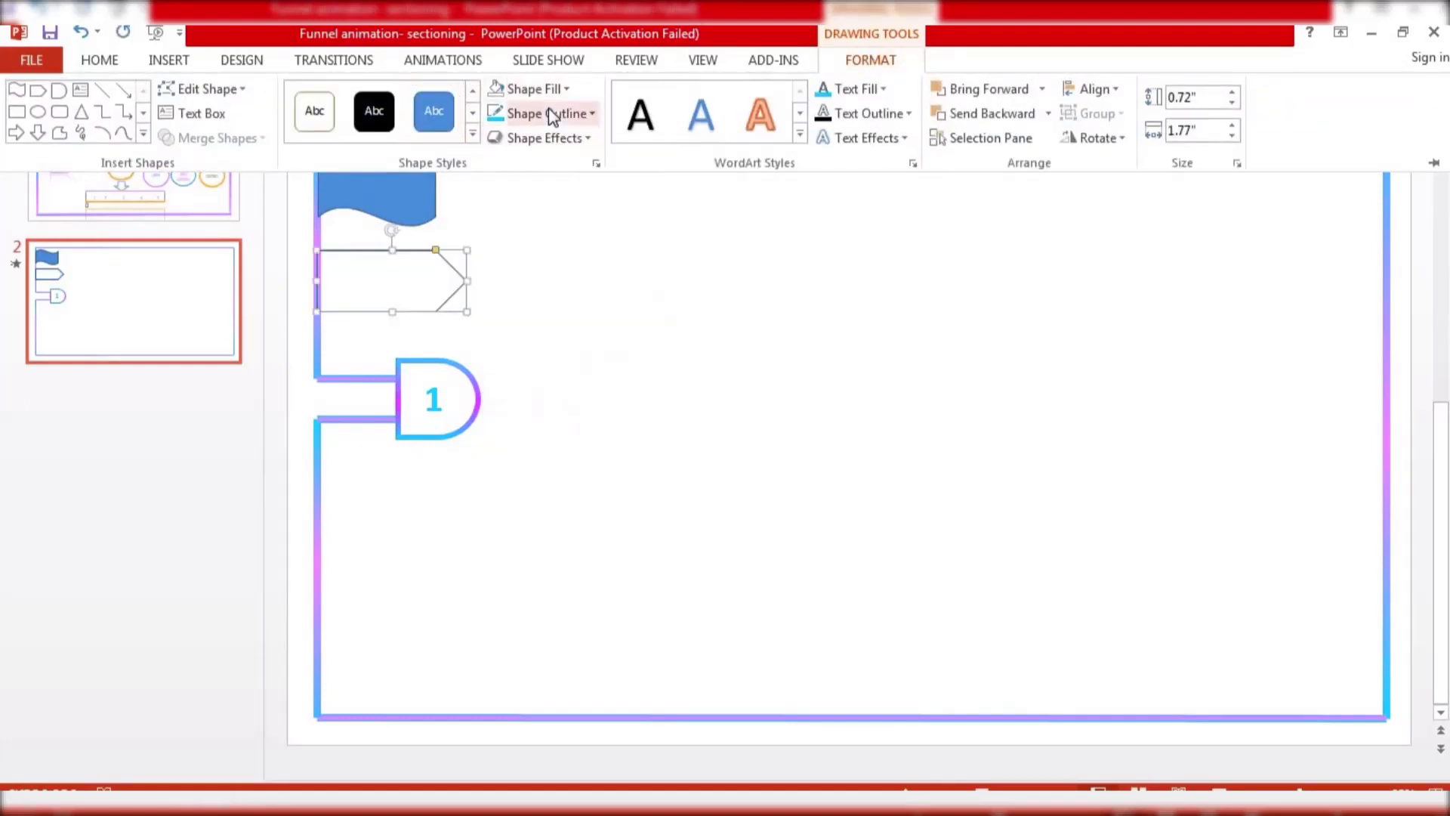
left_click(593, 113)
left_click(605, 280)
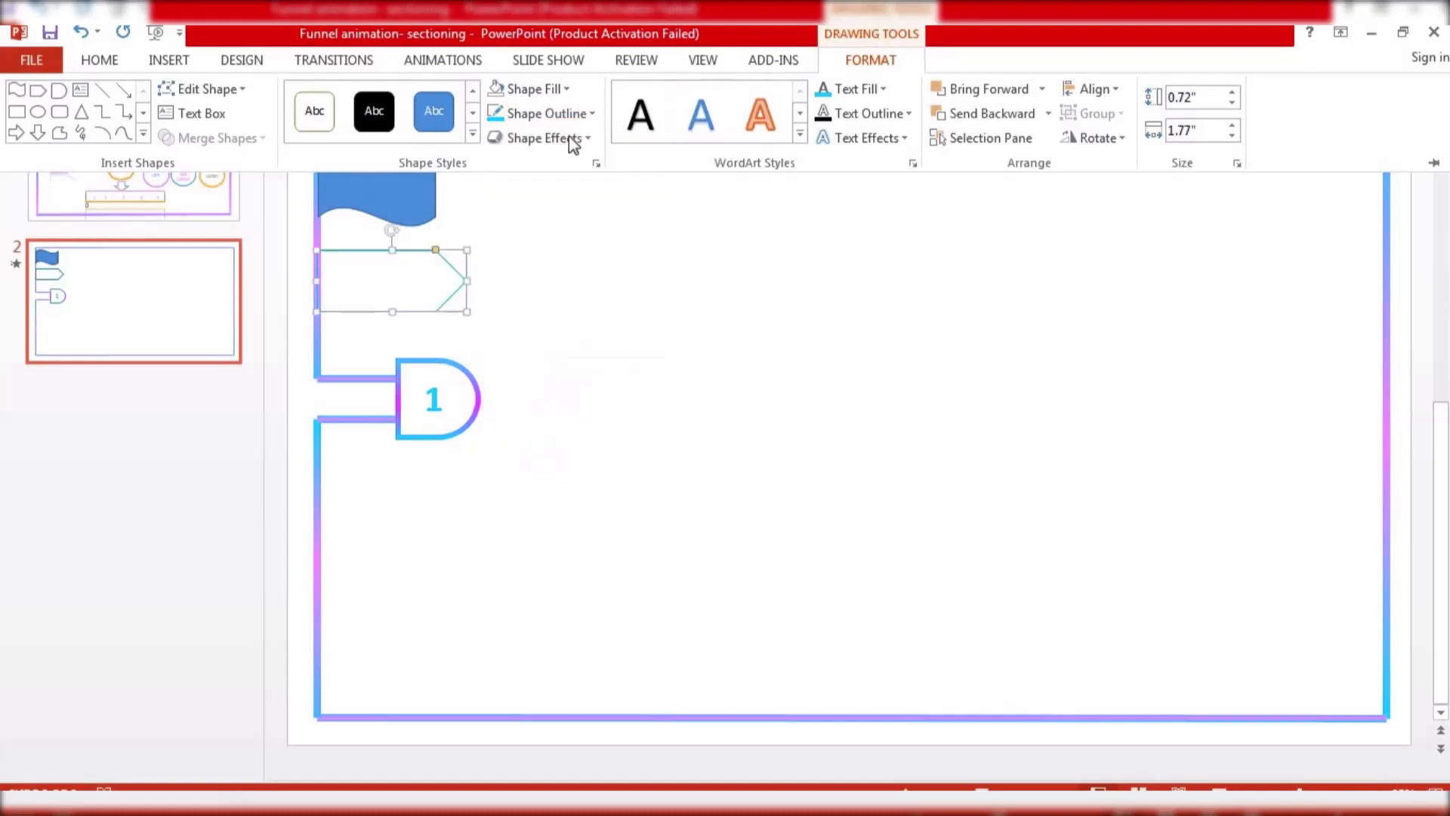
left_click(569, 115)
mouse_move(610, 423)
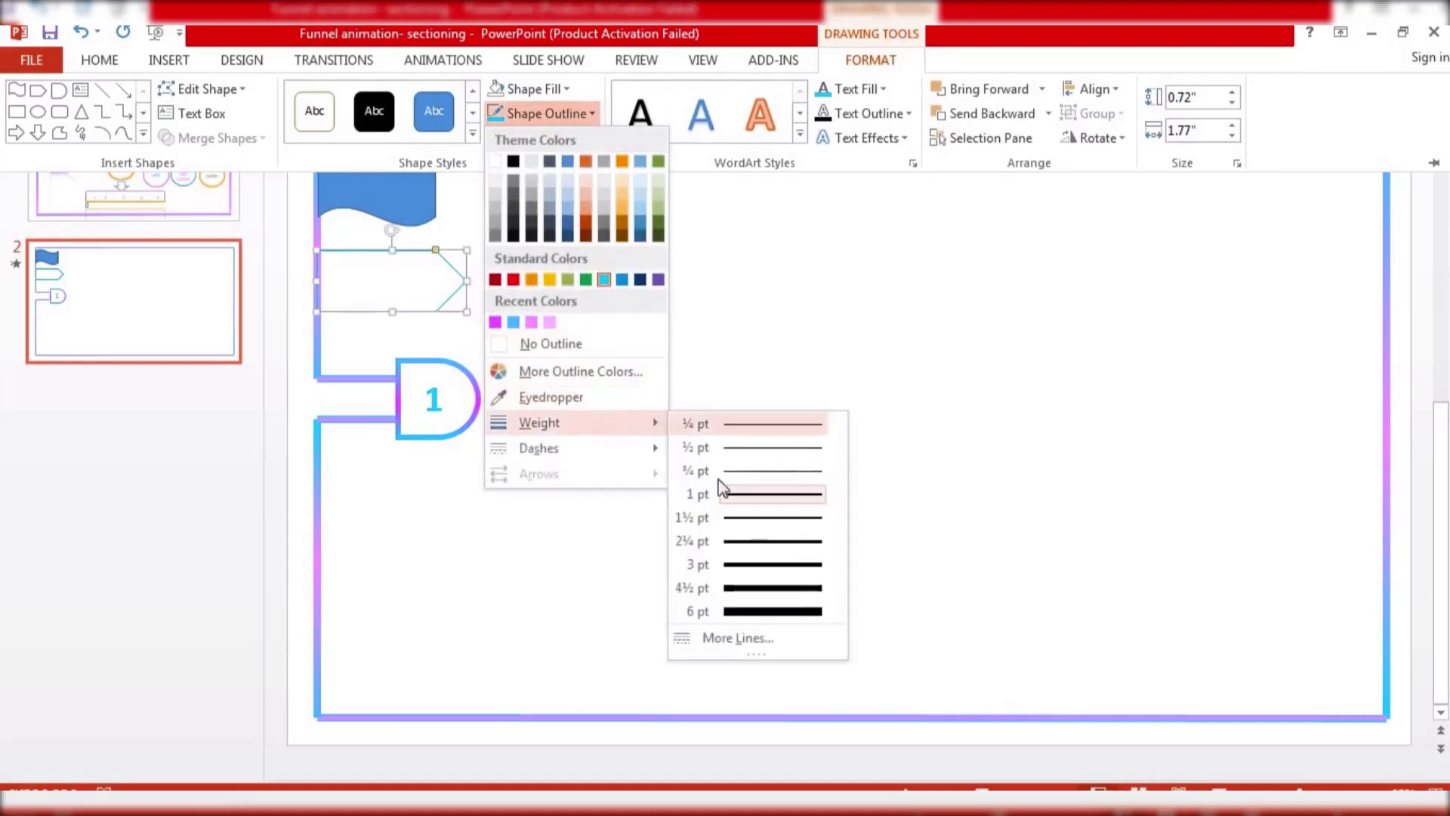
left_click(742, 567)
Open Format Shape for the wave, remove its fill and switch its outline to a gradient line
key("ctrl+F1")
left_click(421, 184)
right_click(421, 183)
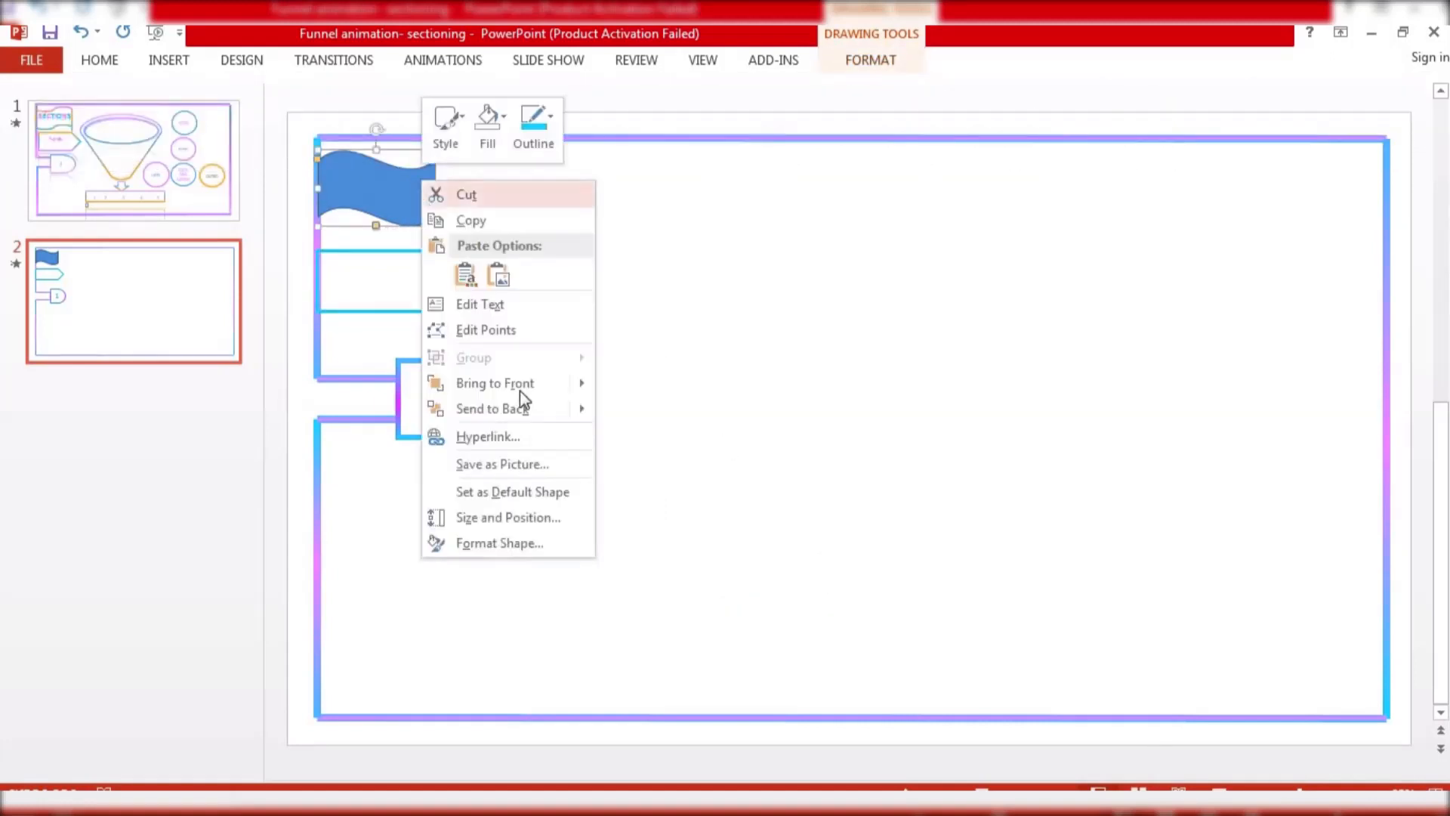
left_click(531, 543)
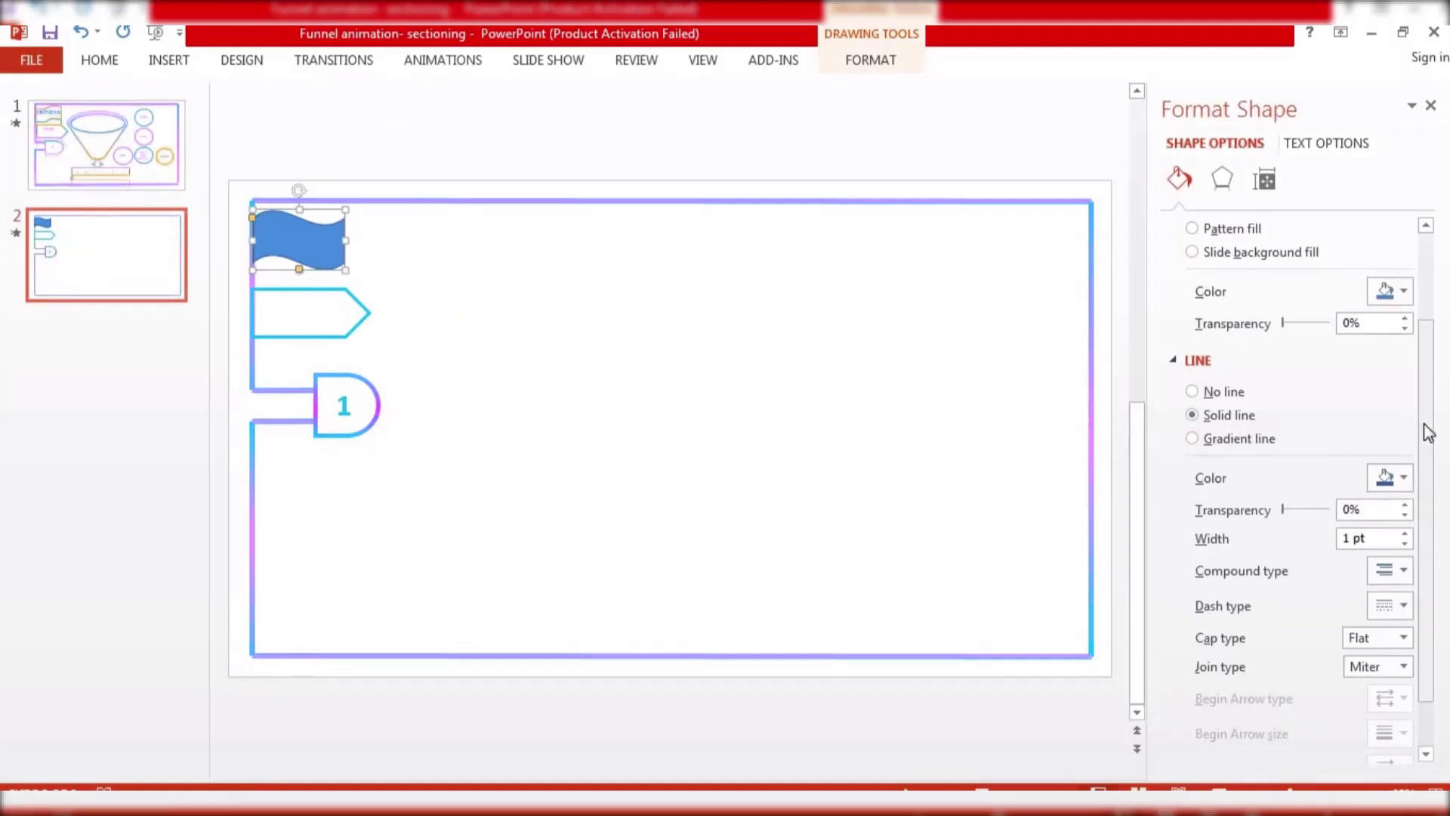
left_click_drag(1425, 431, 1428, 243)
left_click(1205, 259)
left_click(1213, 228)
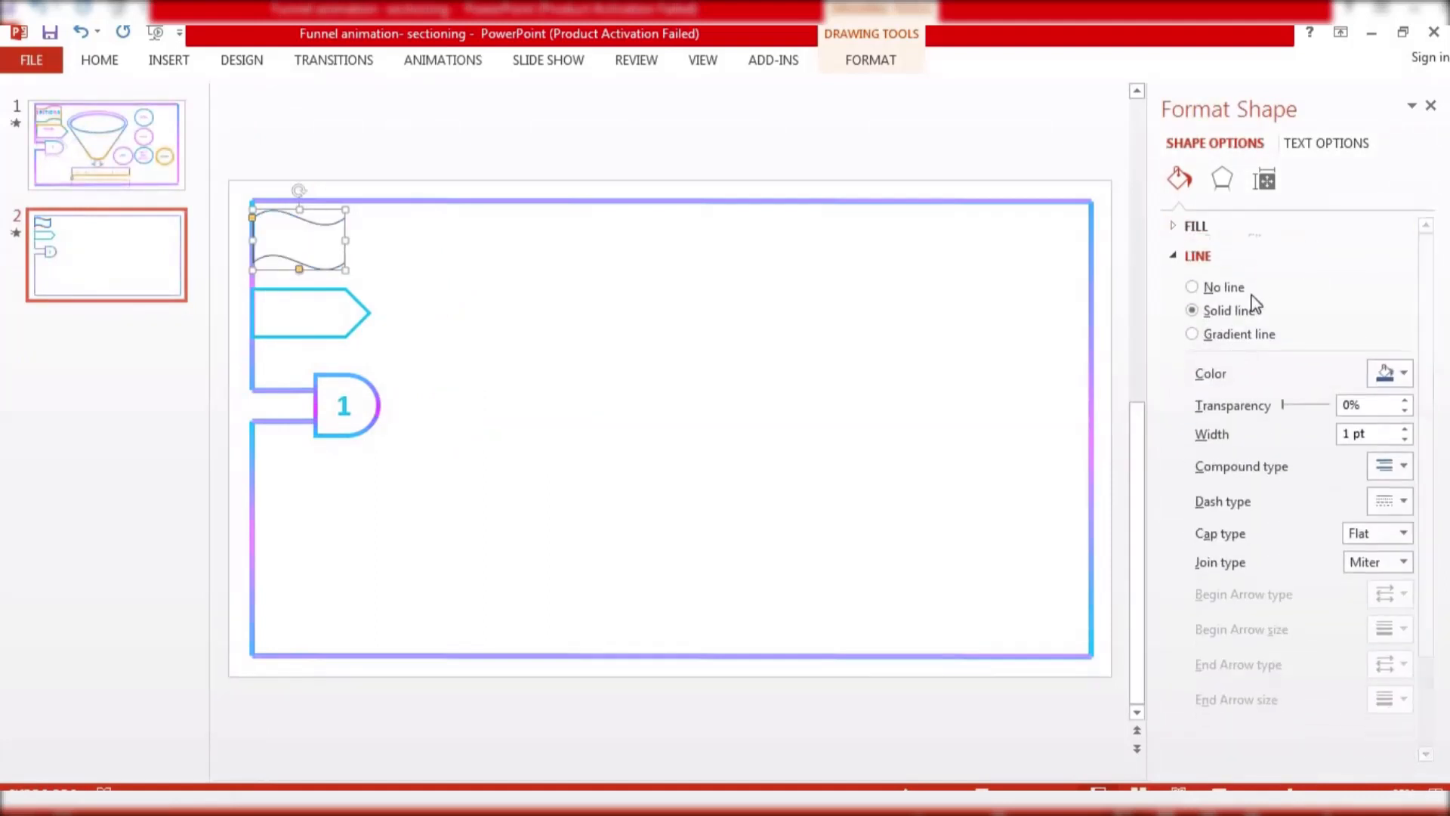
left_click(1214, 333)
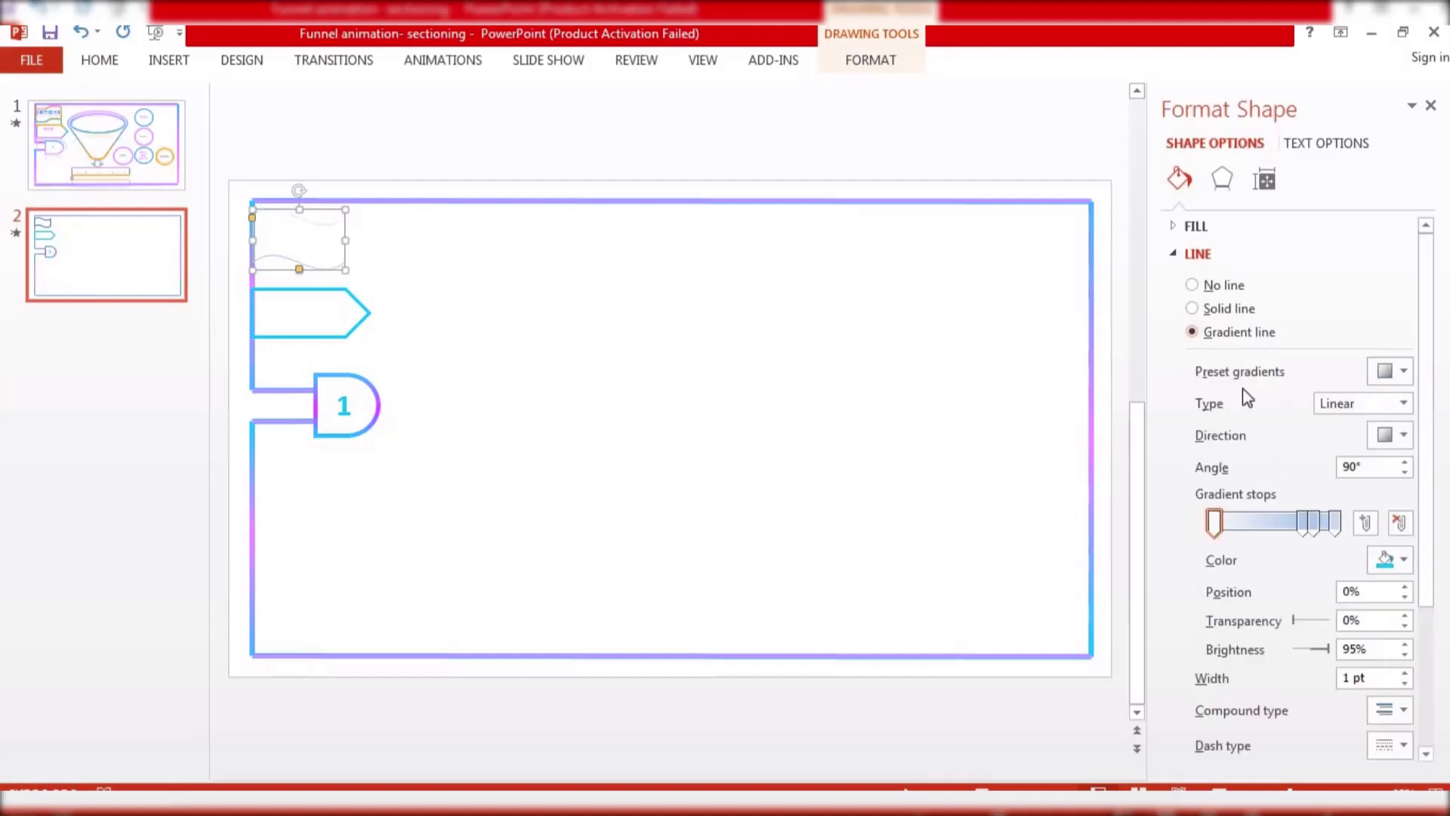
Delete one gradient stop from the wave's outline and move the middle stop to 59%
left_click(1300, 531)
key("Delete")
left_click_drag(1313, 528, 1285, 527)
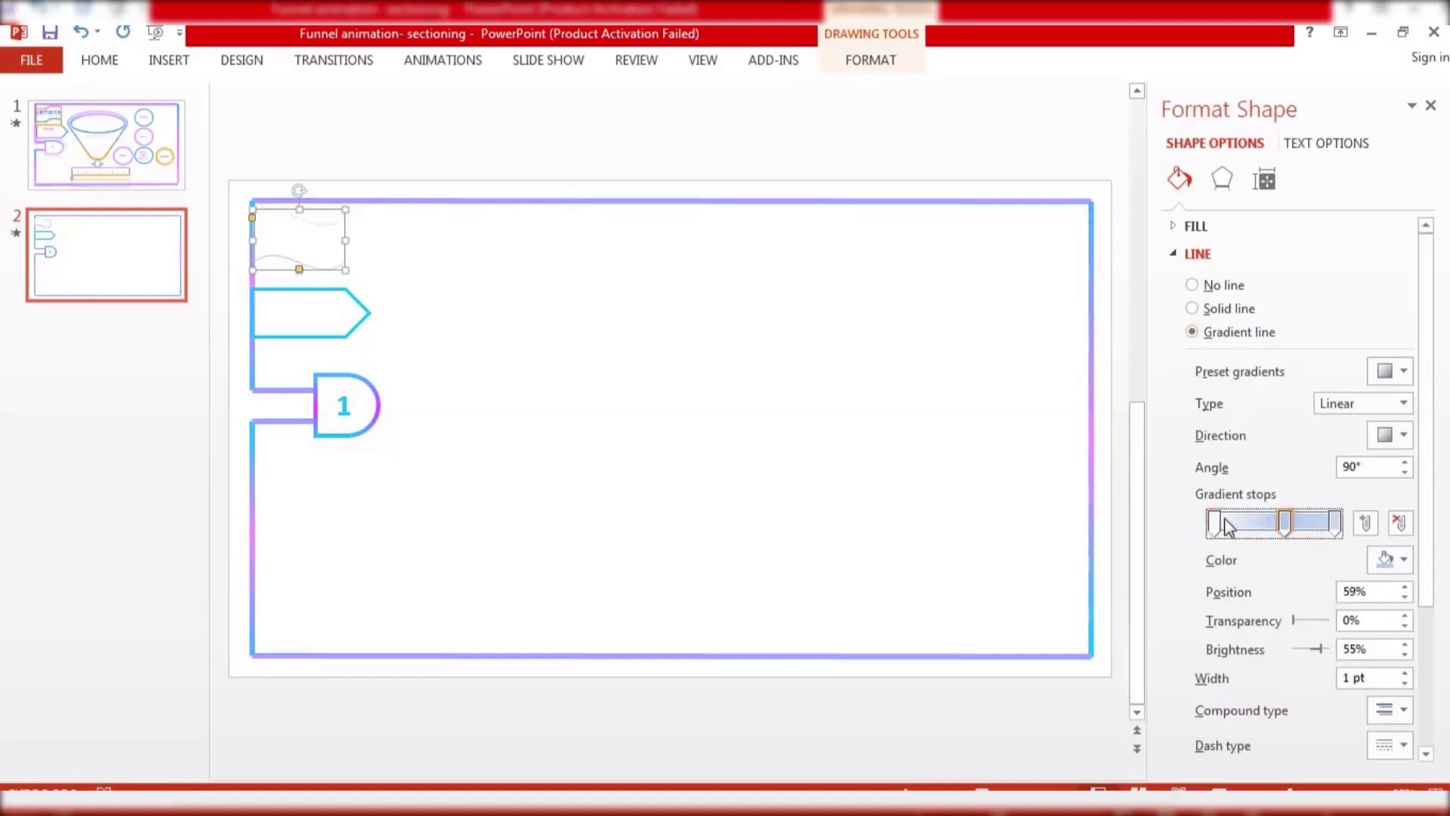
Colour the wave outline's gradient stops blue, magenta and light blue, then close the Format Shape pane
left_click(1216, 523)
left_click(1373, 559)
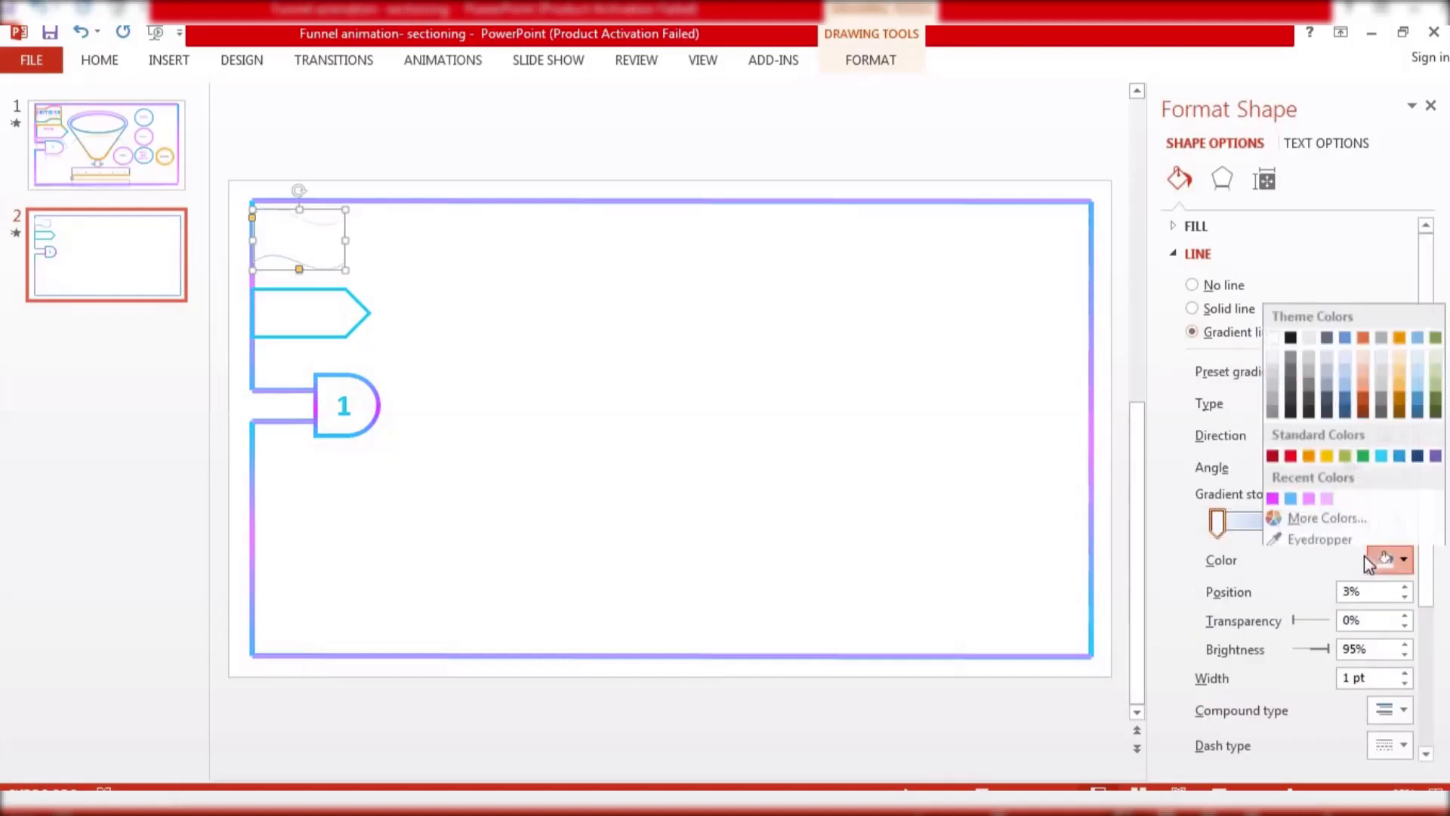
left_click(1288, 493)
left_click(1284, 528)
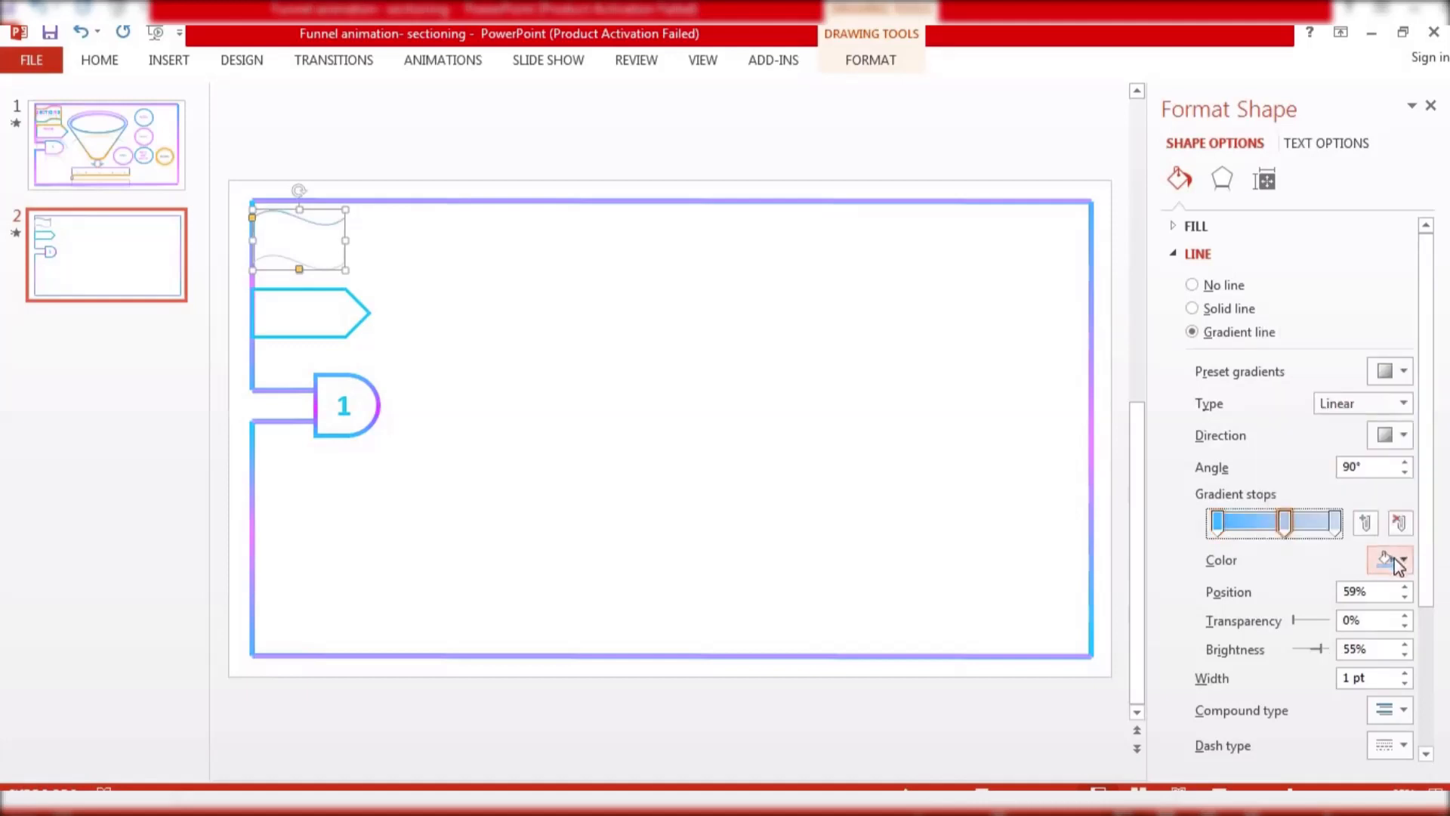
left_click(1390, 559)
left_click(1291, 493)
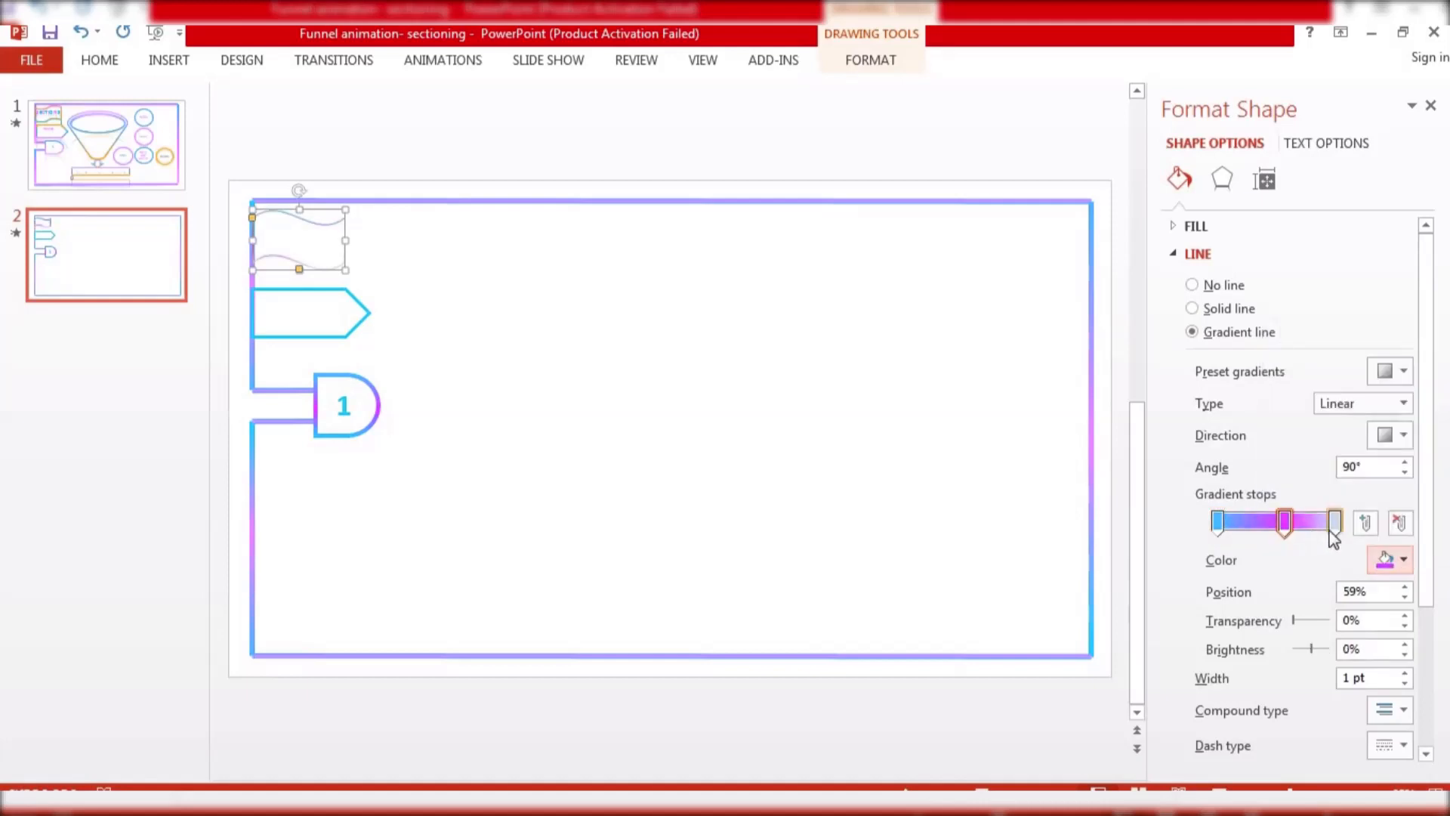
left_click(1334, 522)
left_click(1394, 560)
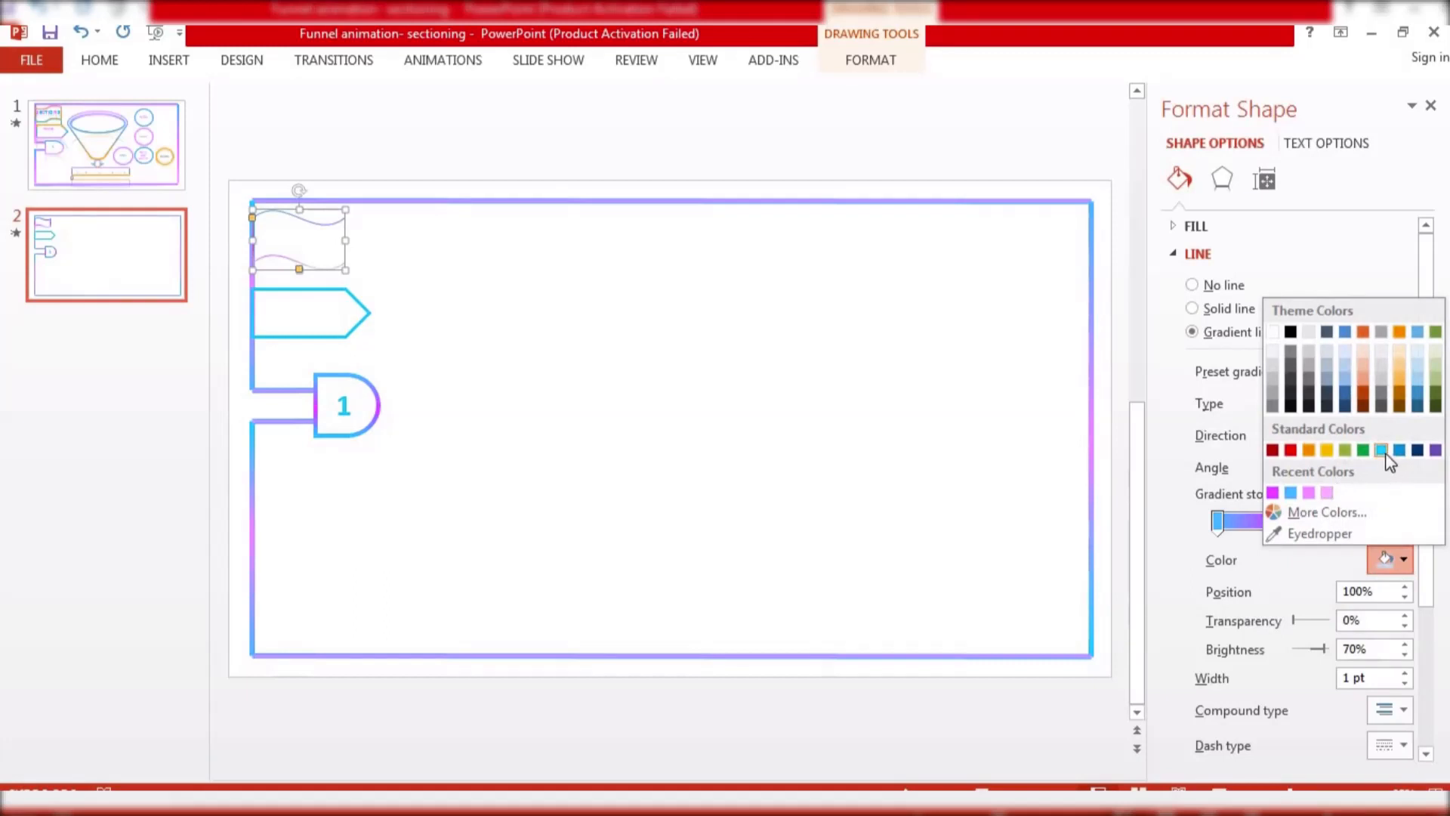
left_click(1383, 452)
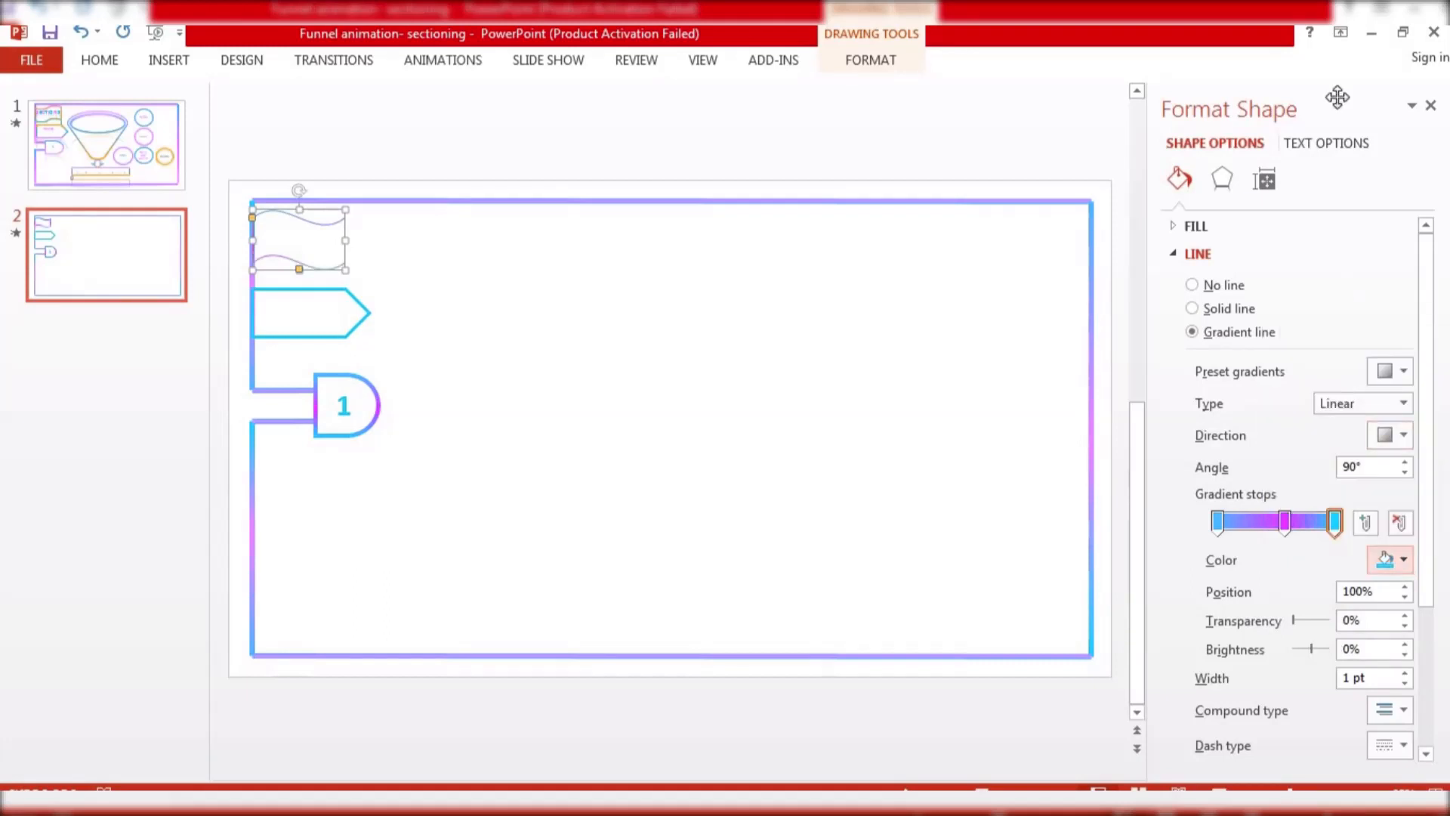
left_click(1430, 106)
left_click(845, 60)
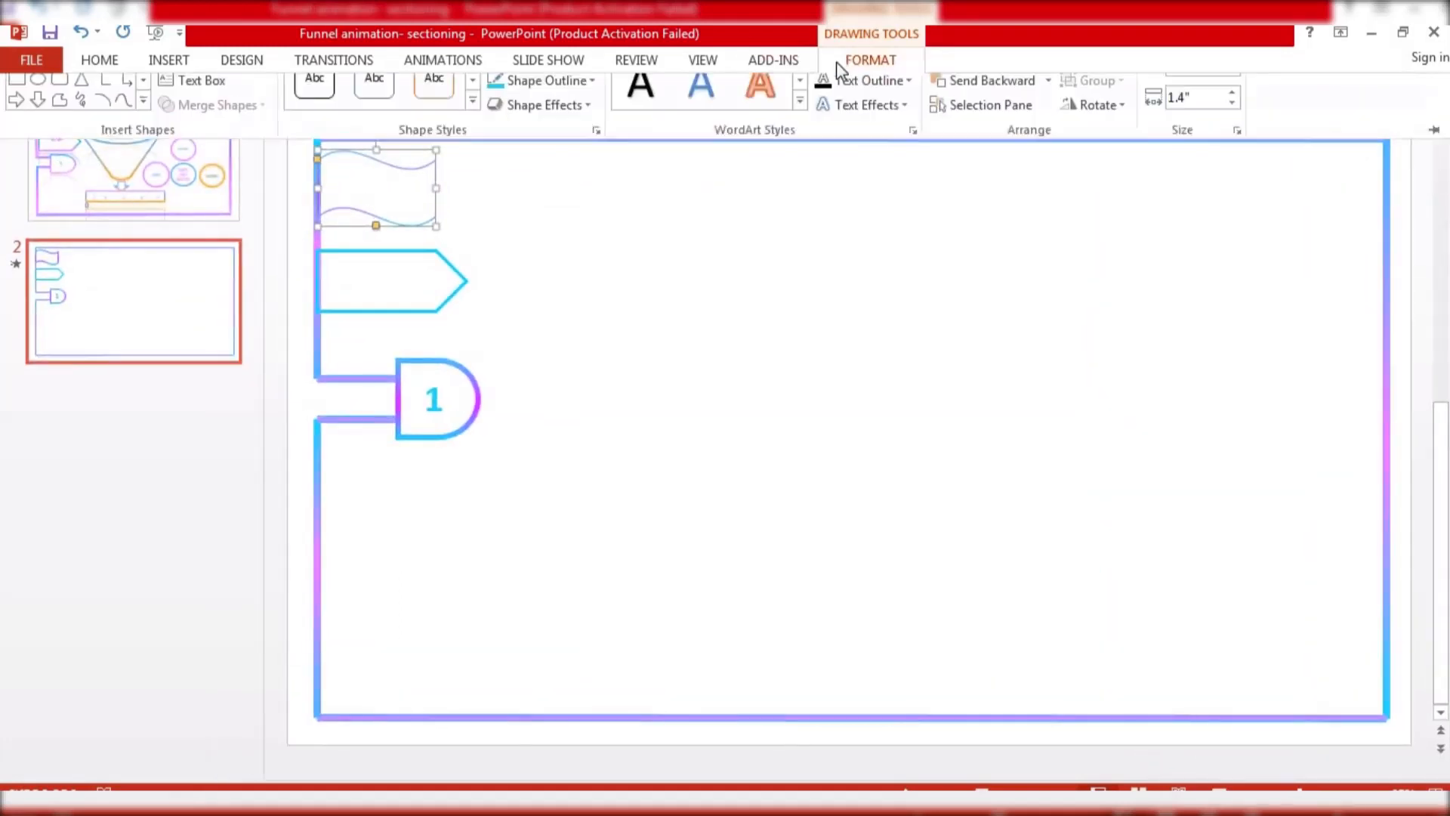
Give the wave shape a heavier outline weight and widen it slightly
left_click(575, 115)
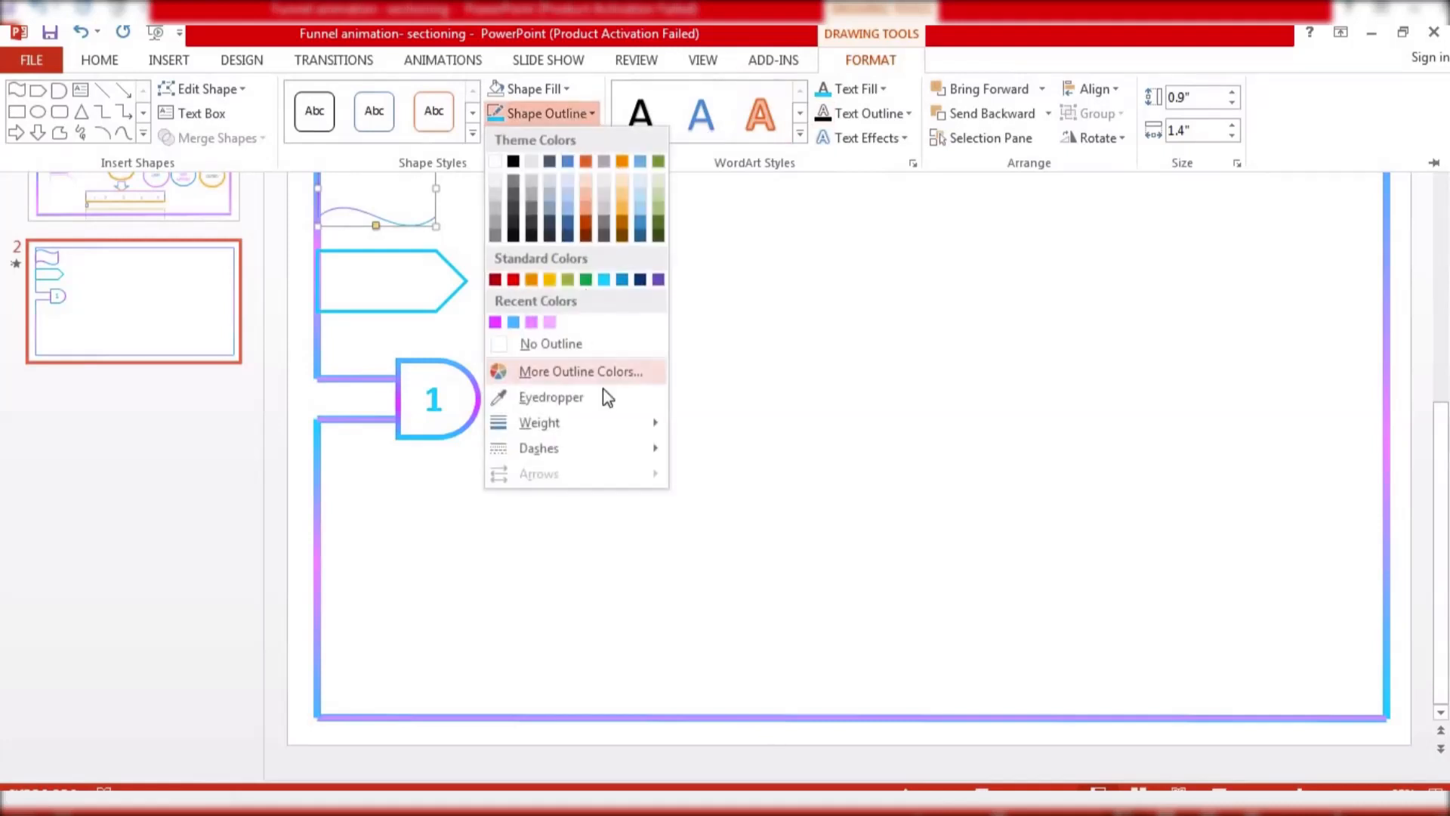
left_click(697, 512)
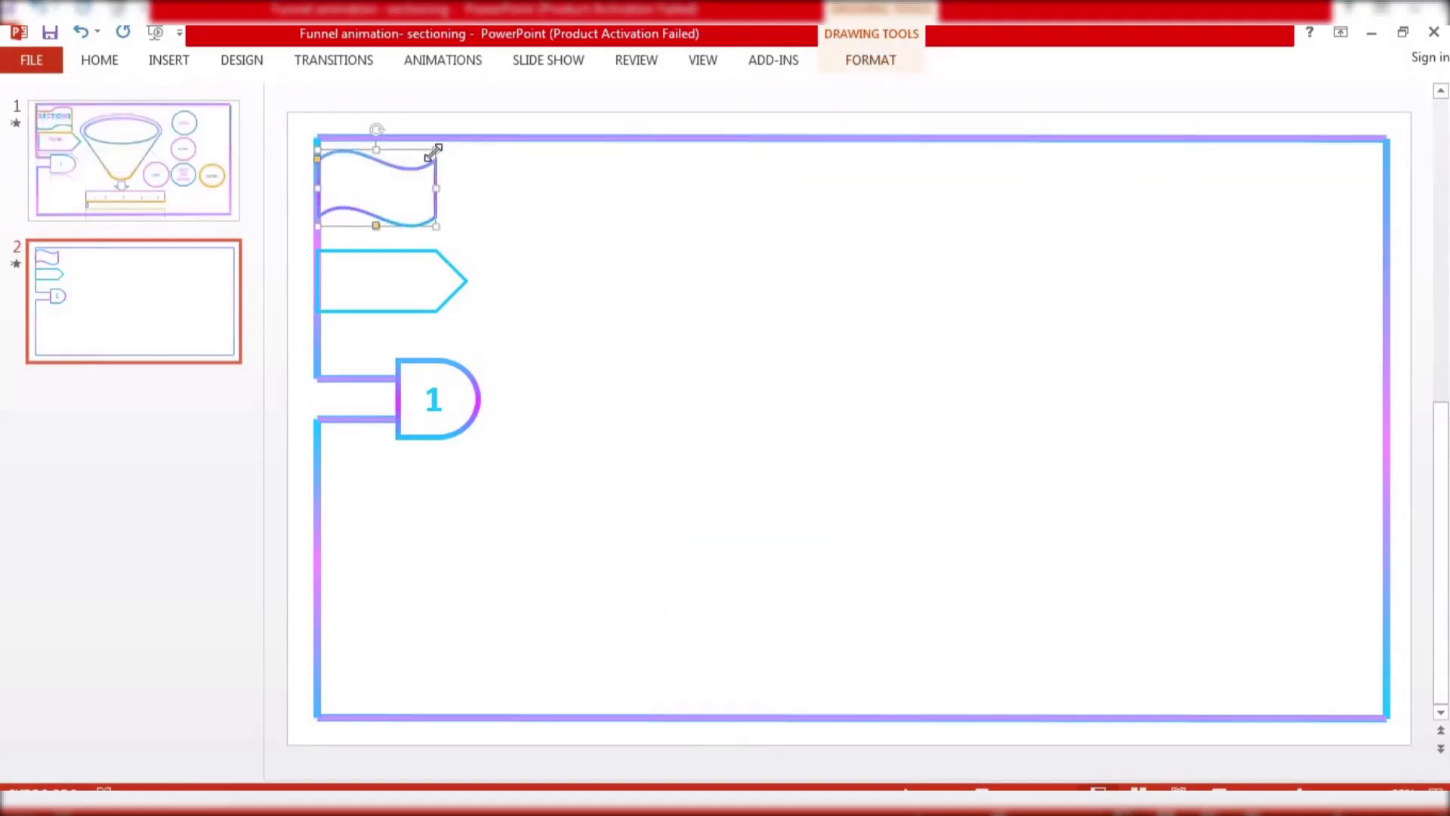
left_click_drag(435, 151, 452, 155)
left_click(499, 199)
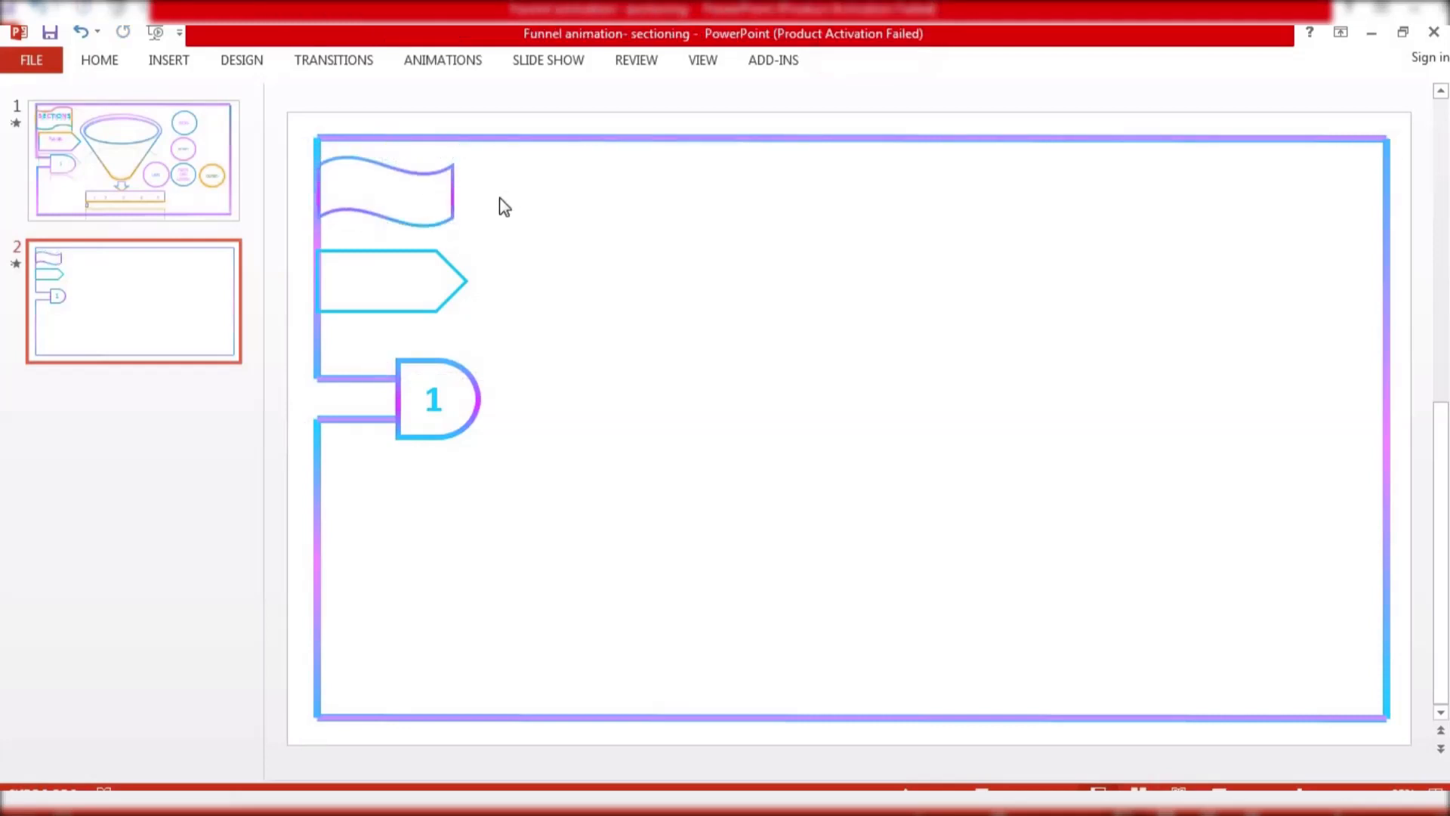
Adjust the wave's curve handle and stretch the wave wider, to about the pentagon's width
left_click(387, 179)
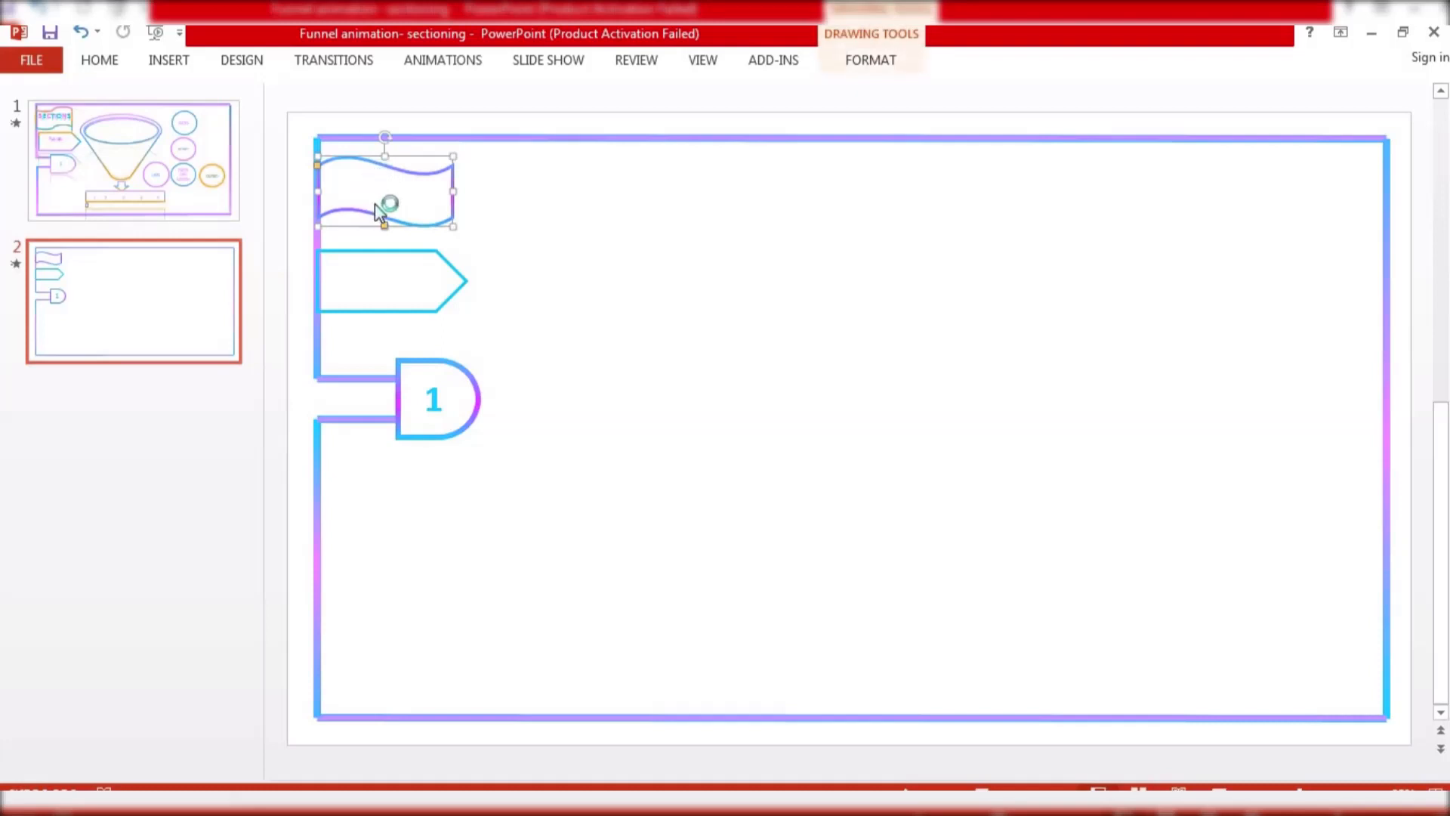
left_click_drag(385, 226, 386, 231)
left_click(384, 227)
left_click(591, 258)
left_click(452, 191)
left_click_drag(452, 191, 464, 192)
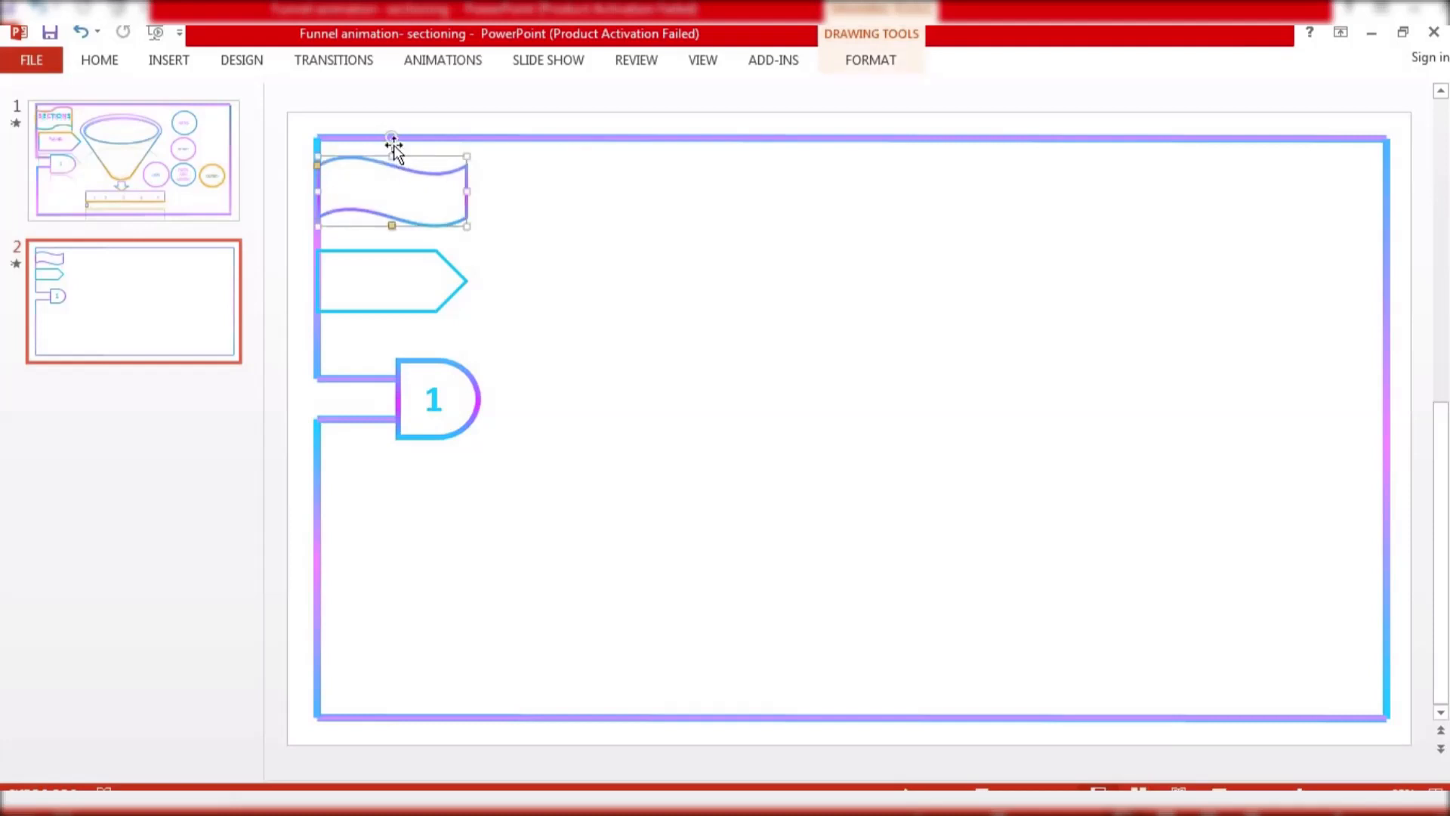
left_click_drag(391, 134, 392, 137)
left_click(554, 186)
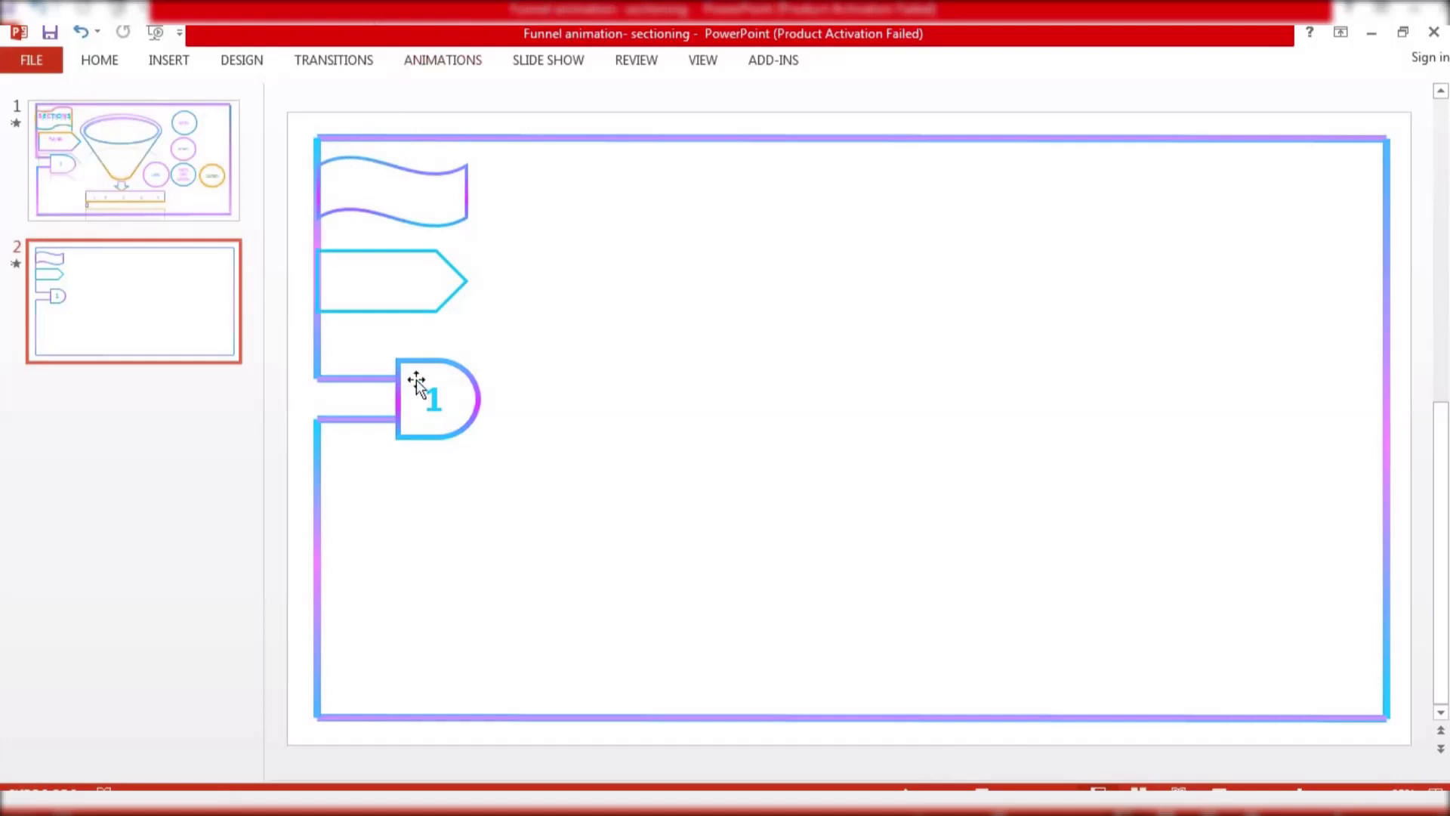
Paste a copy of the number text box onto the wave and change its text to SECTIONS
left_click(442, 418)
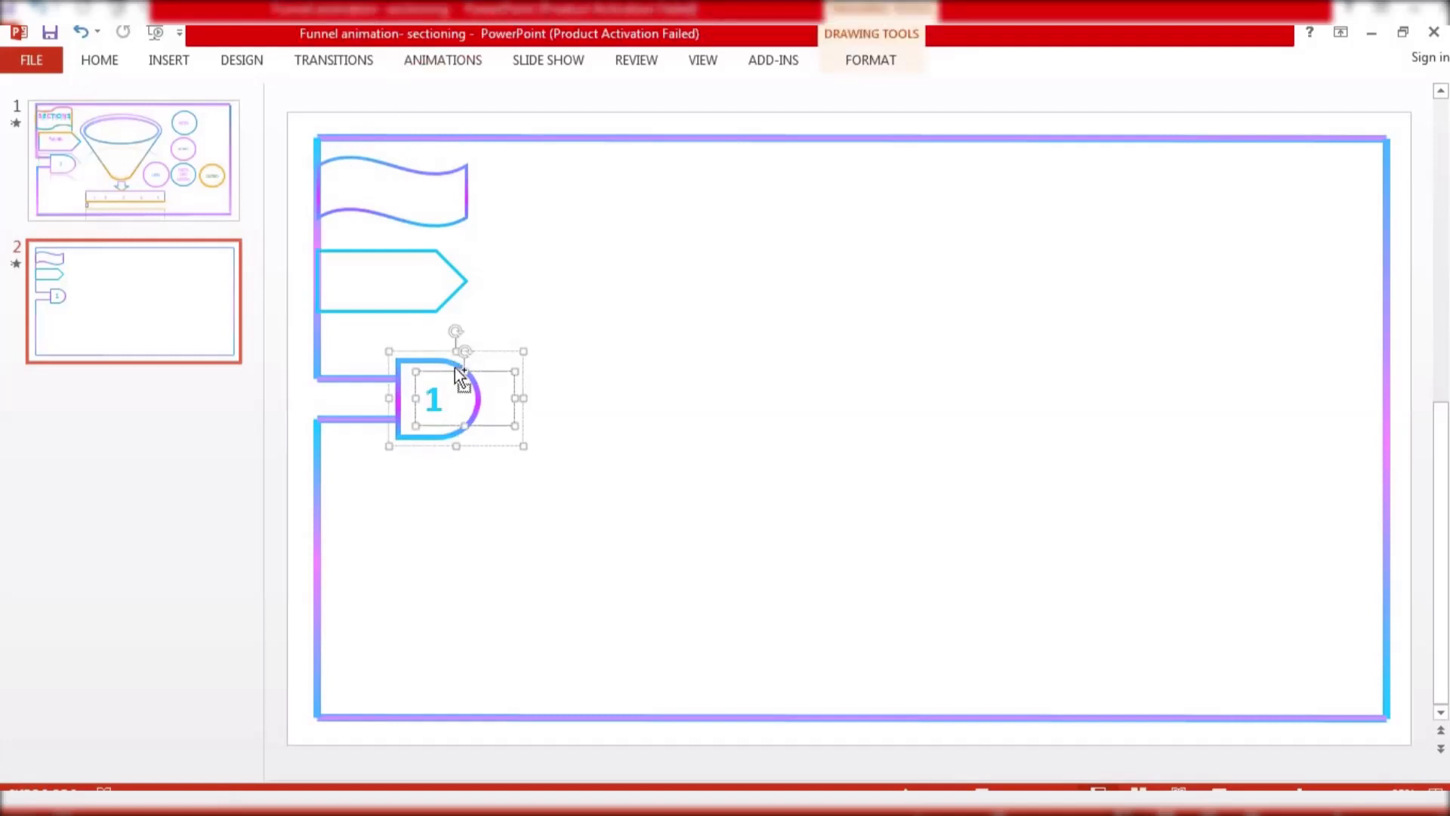
key("ctrl+v")
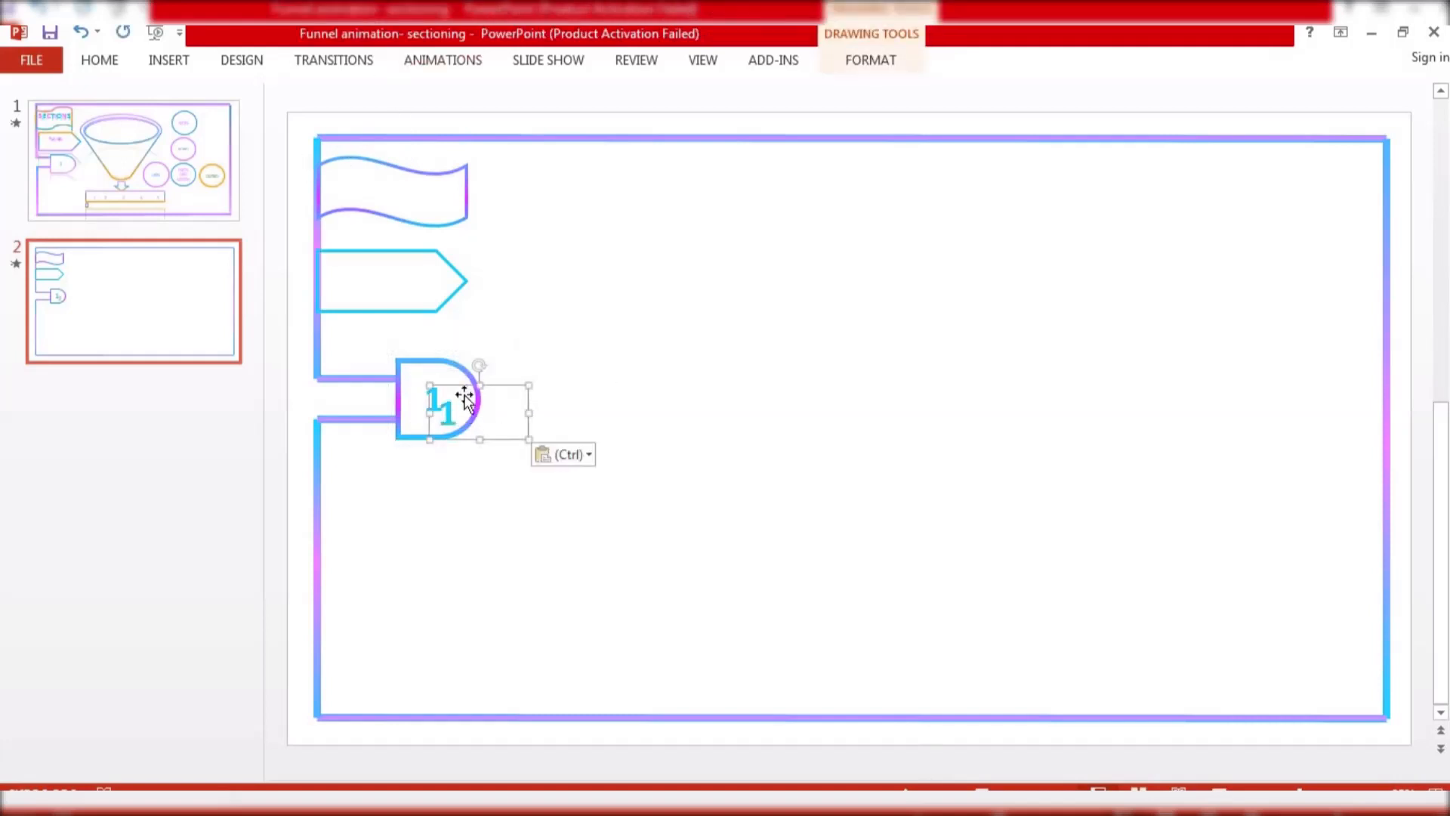
left_click_drag(504, 385, 394, 173)
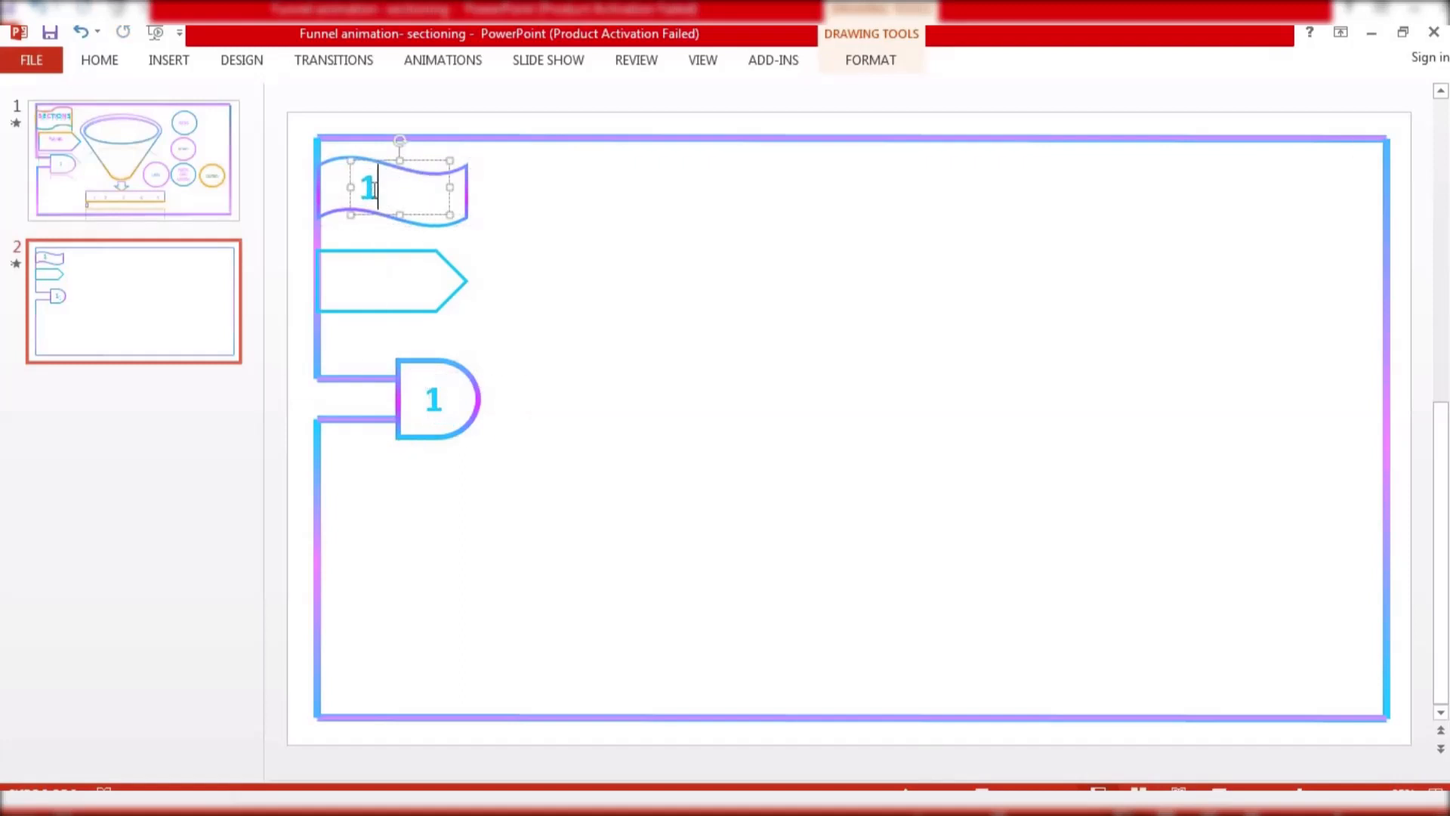
key("BackSpace")
type("SEC")
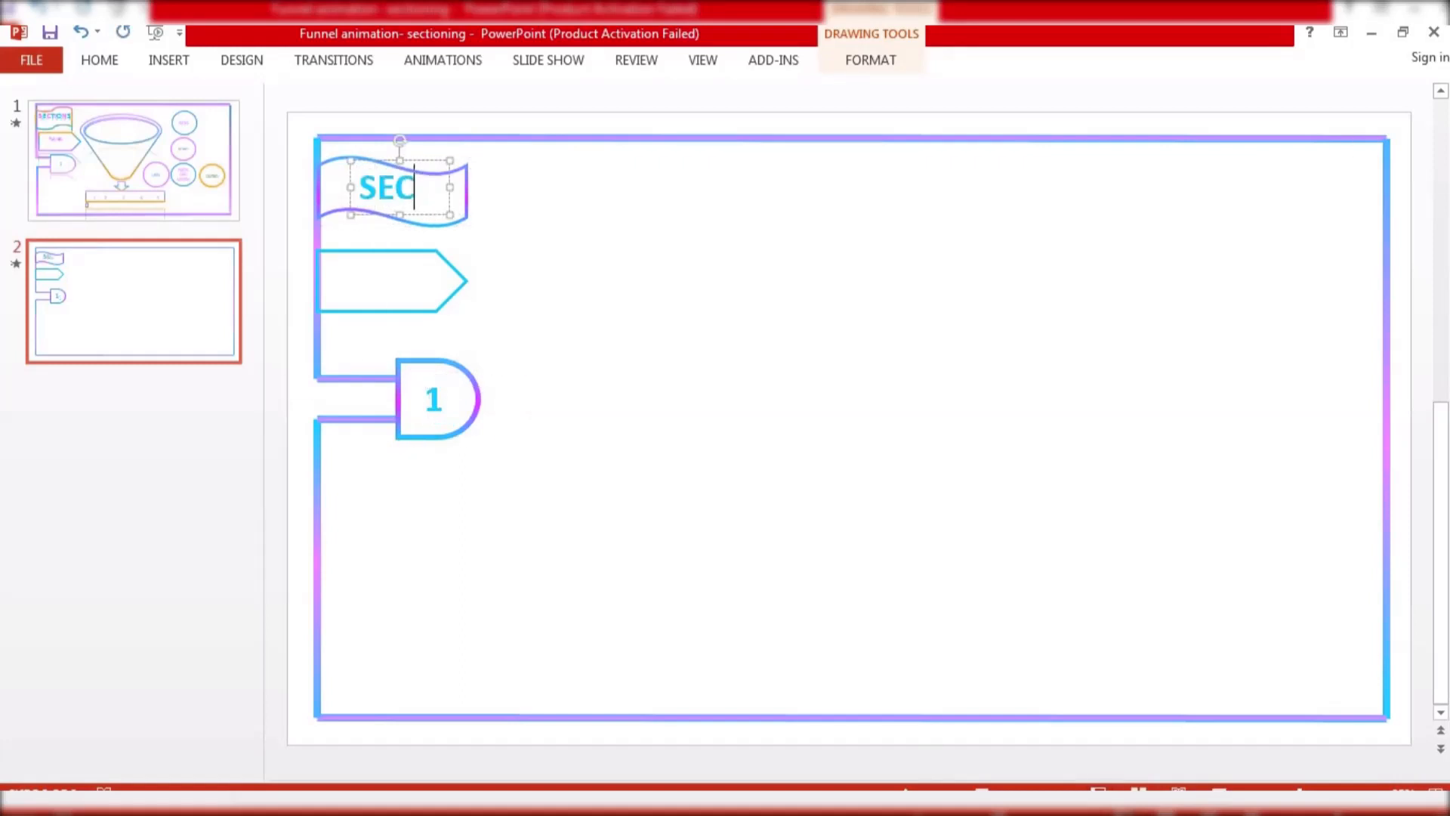
type("TIONS")
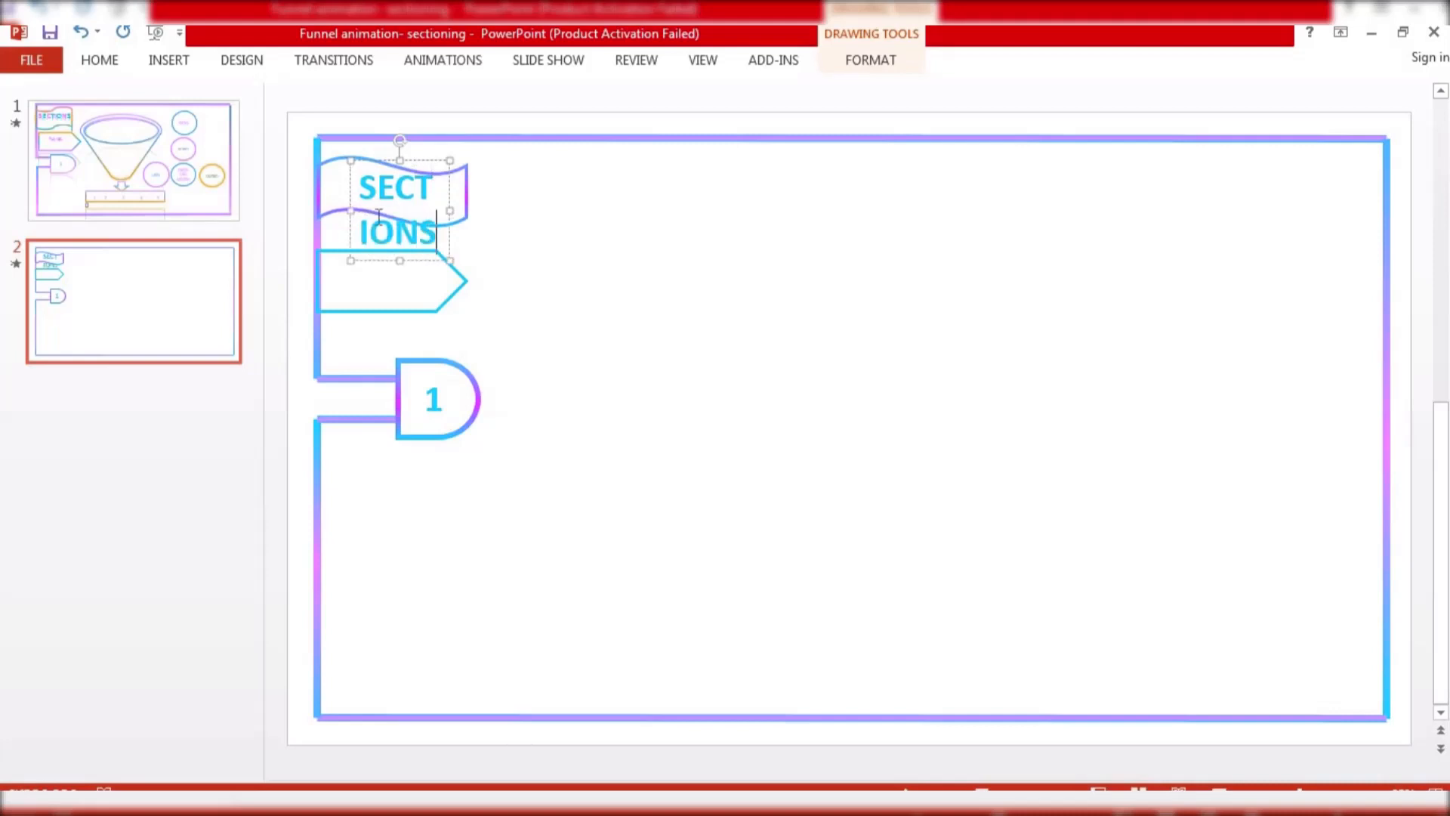
left_click_drag(450, 211, 544, 214)
left_click_drag(489, 156, 454, 160)
left_click(457, 222)
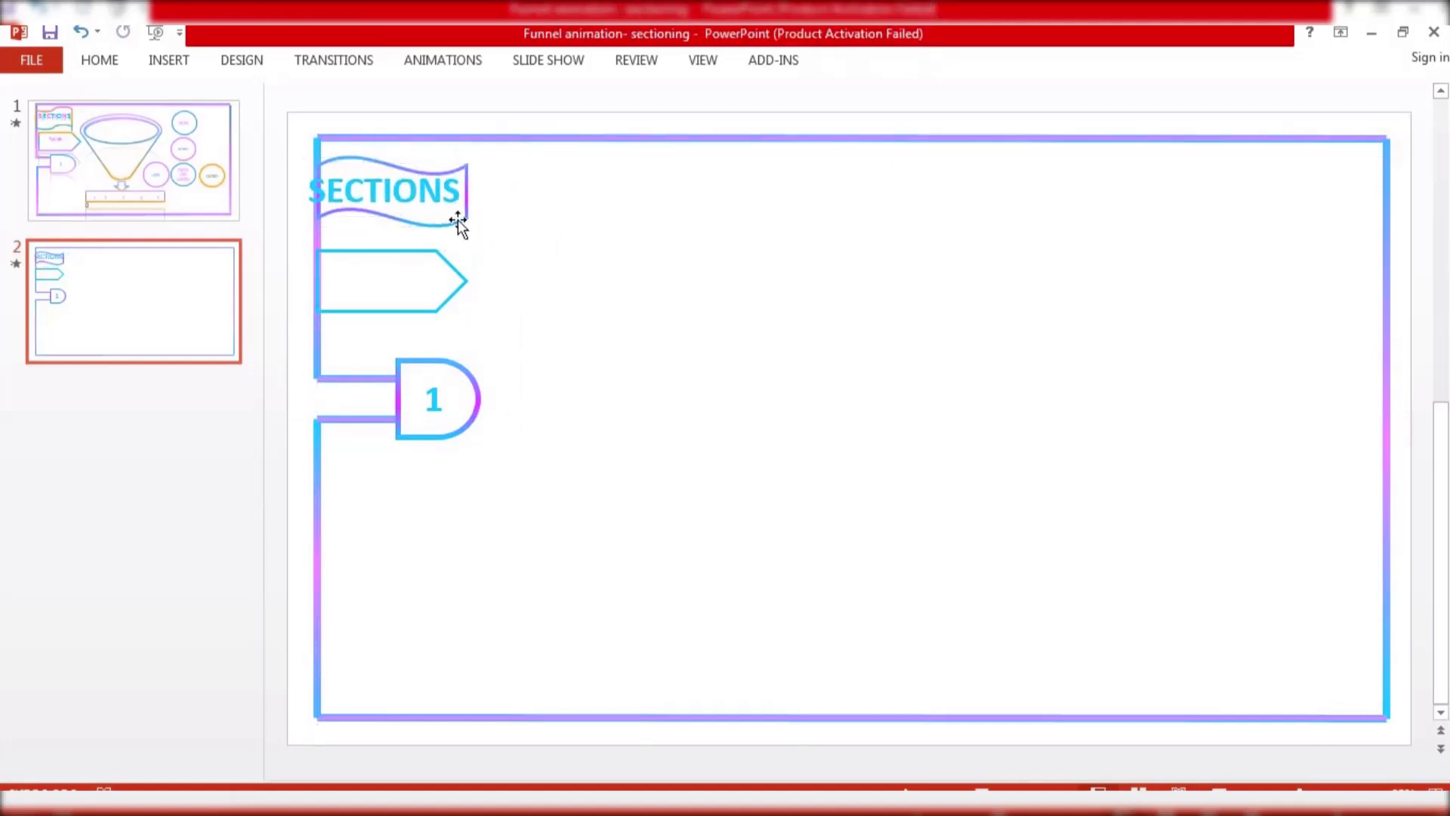
Enlarge the wave shape so the SECTIONS text fits inside it
left_click(467, 222)
mouse_move(468, 224)
left_mouse_down()
mouse_move(486, 232)
mouse_move(442, 217)
left_mouse_up()
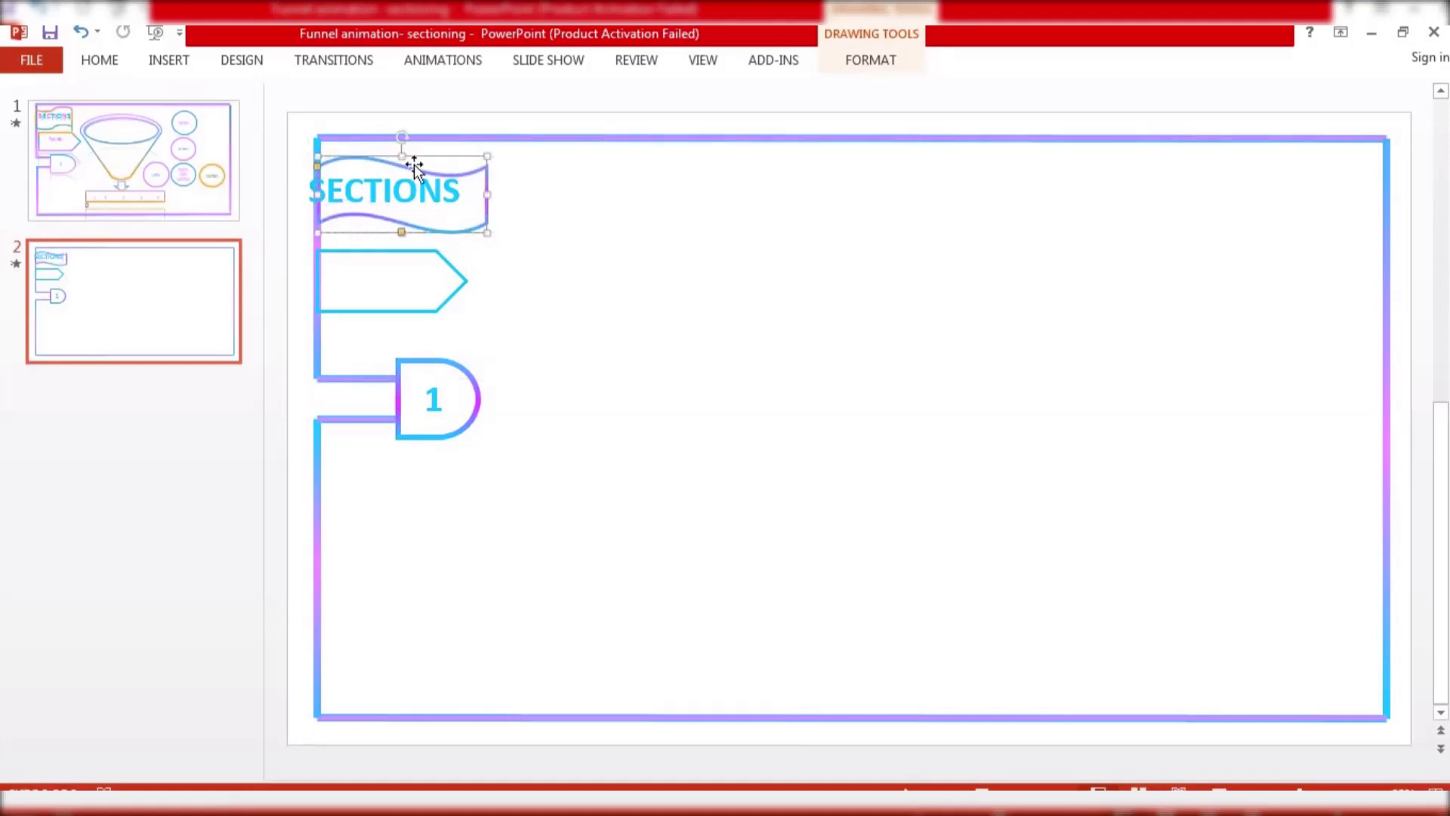
mouse_move(401, 149)
left_mouse_down()
mouse_move(369, 162)
mouse_move(383, 165)
left_mouse_up()
left_click(550, 234)
left_click(588, 294)
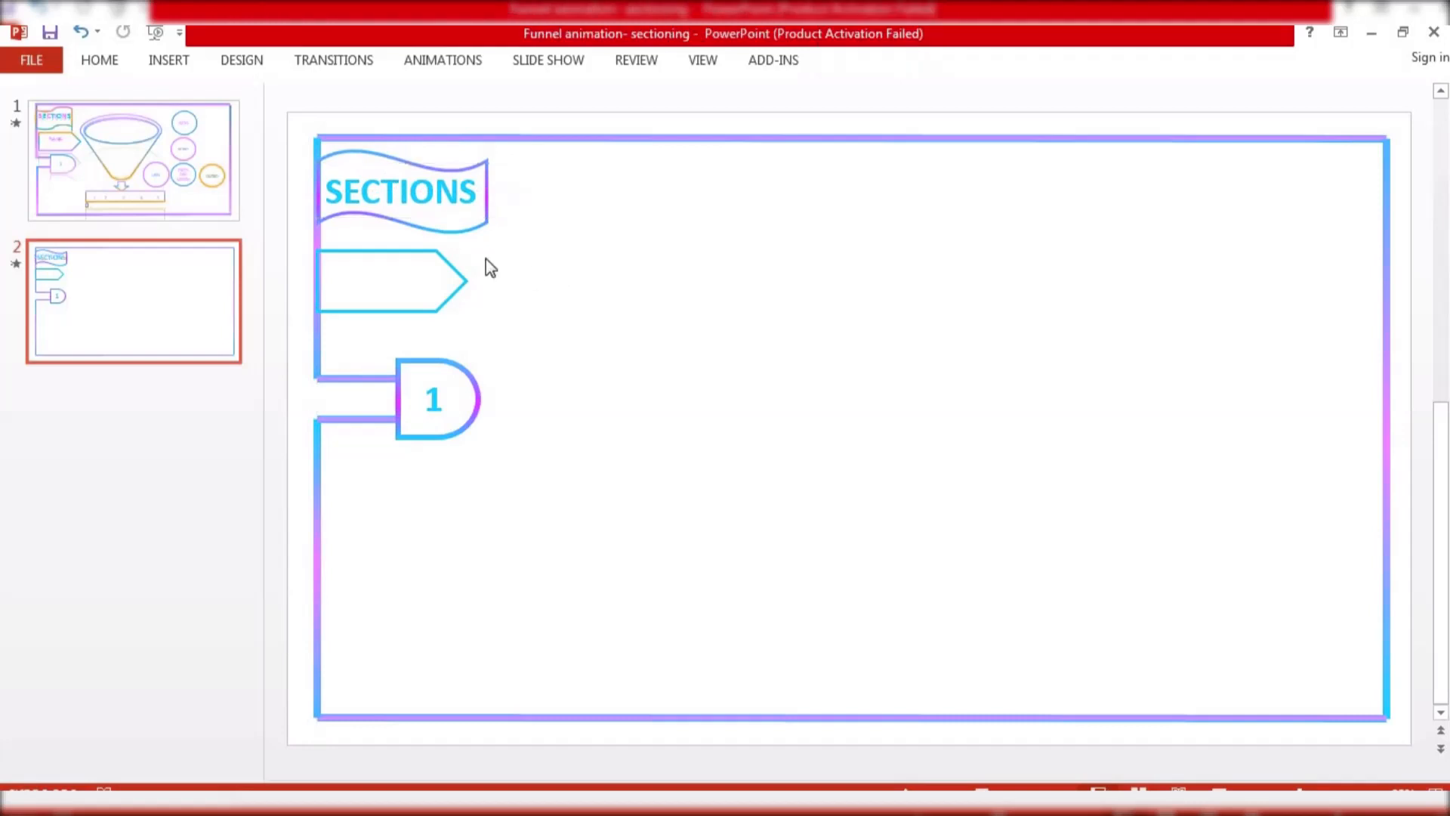
Paste another copy of the text box, retype it as FUNNEL and place it on the pentagon
left_click(427, 189)
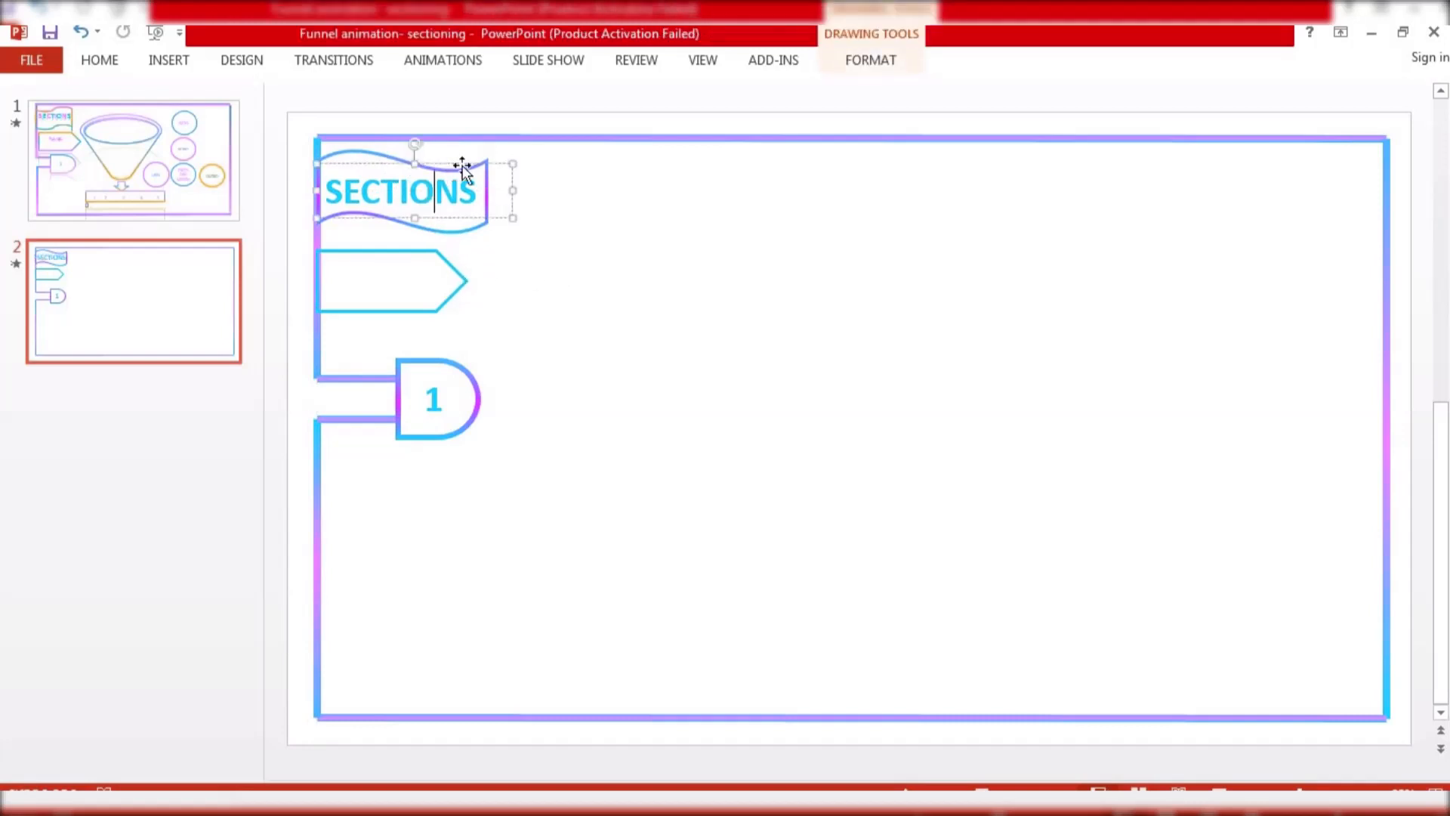
key("ctrl+v")
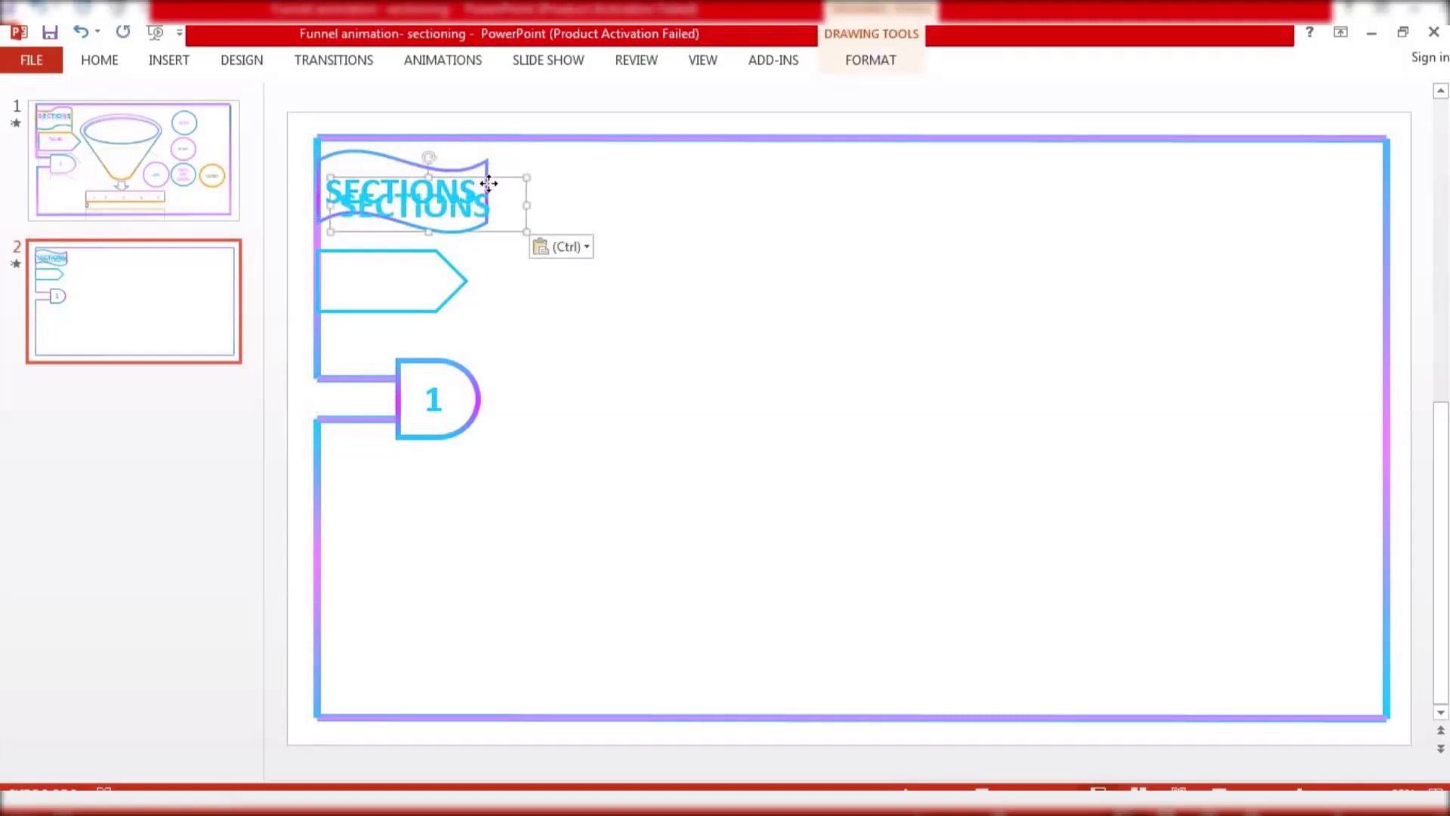
left_click_drag(488, 179, 695, 310)
double_click(697, 310)
key("Delete")
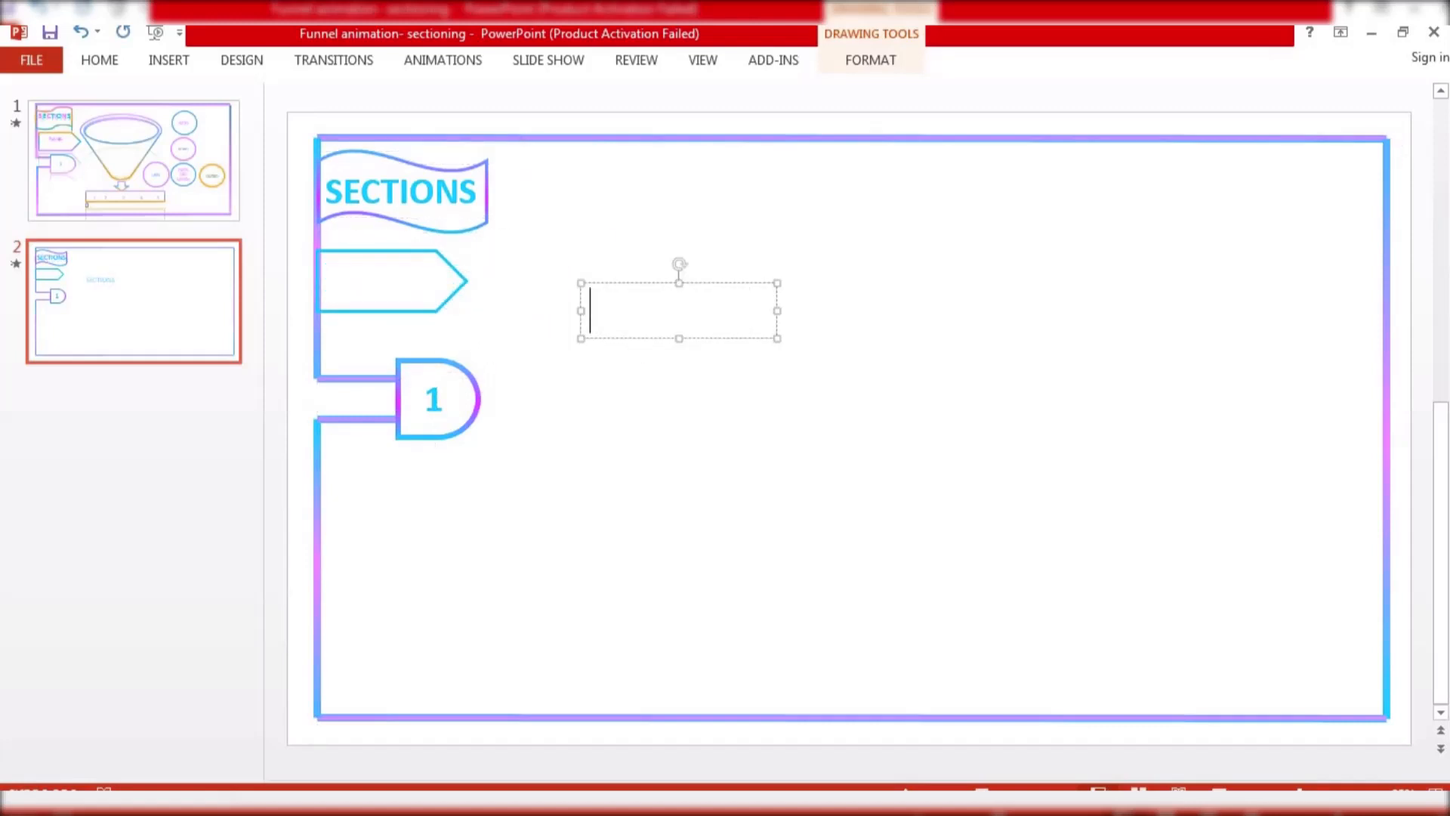
type("FUNNEL")
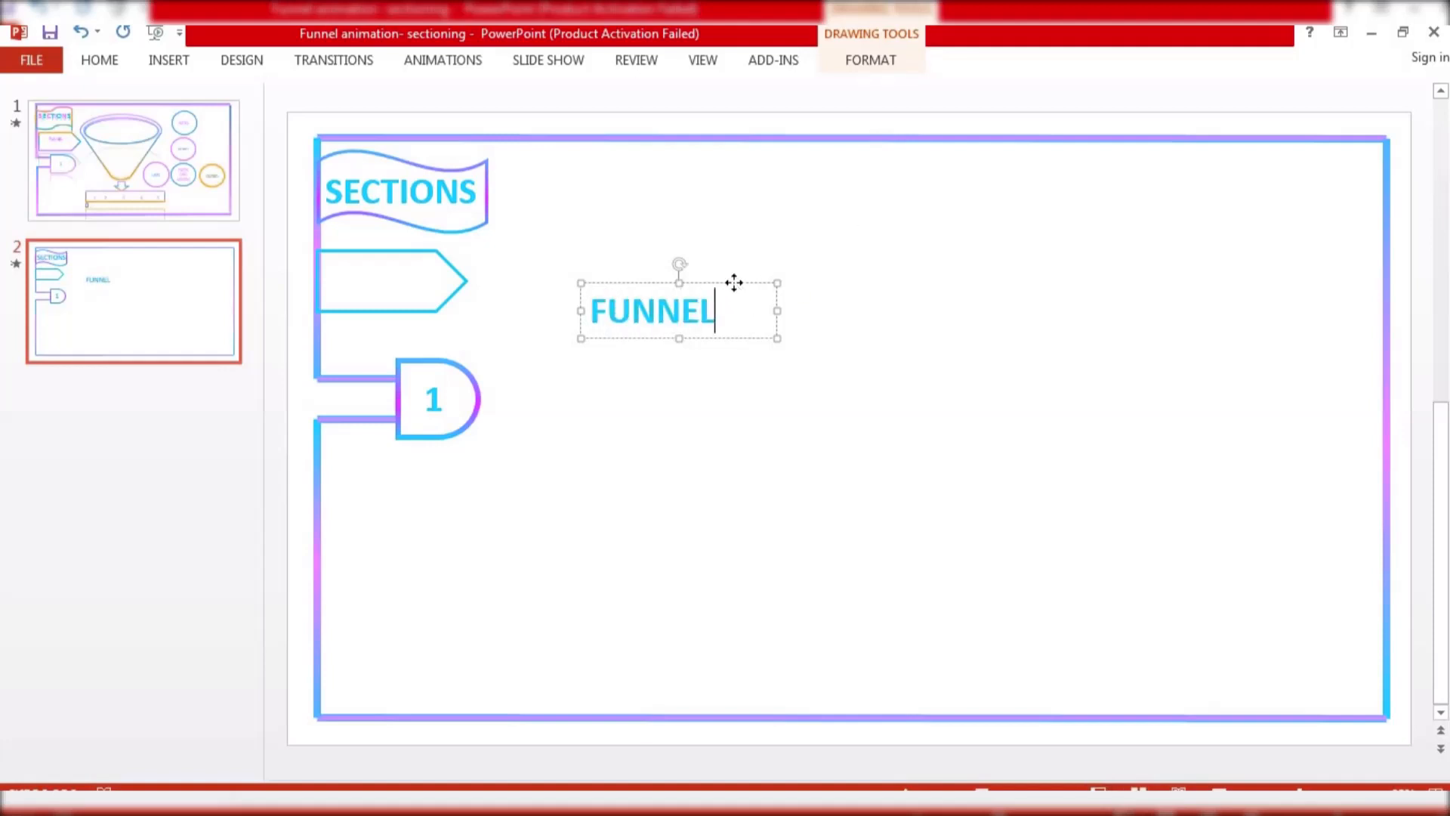
left_click_drag(733, 282, 469, 249)
left_click(605, 207)
Group the SECTIONS text box with the wave shape
left_click(428, 187)
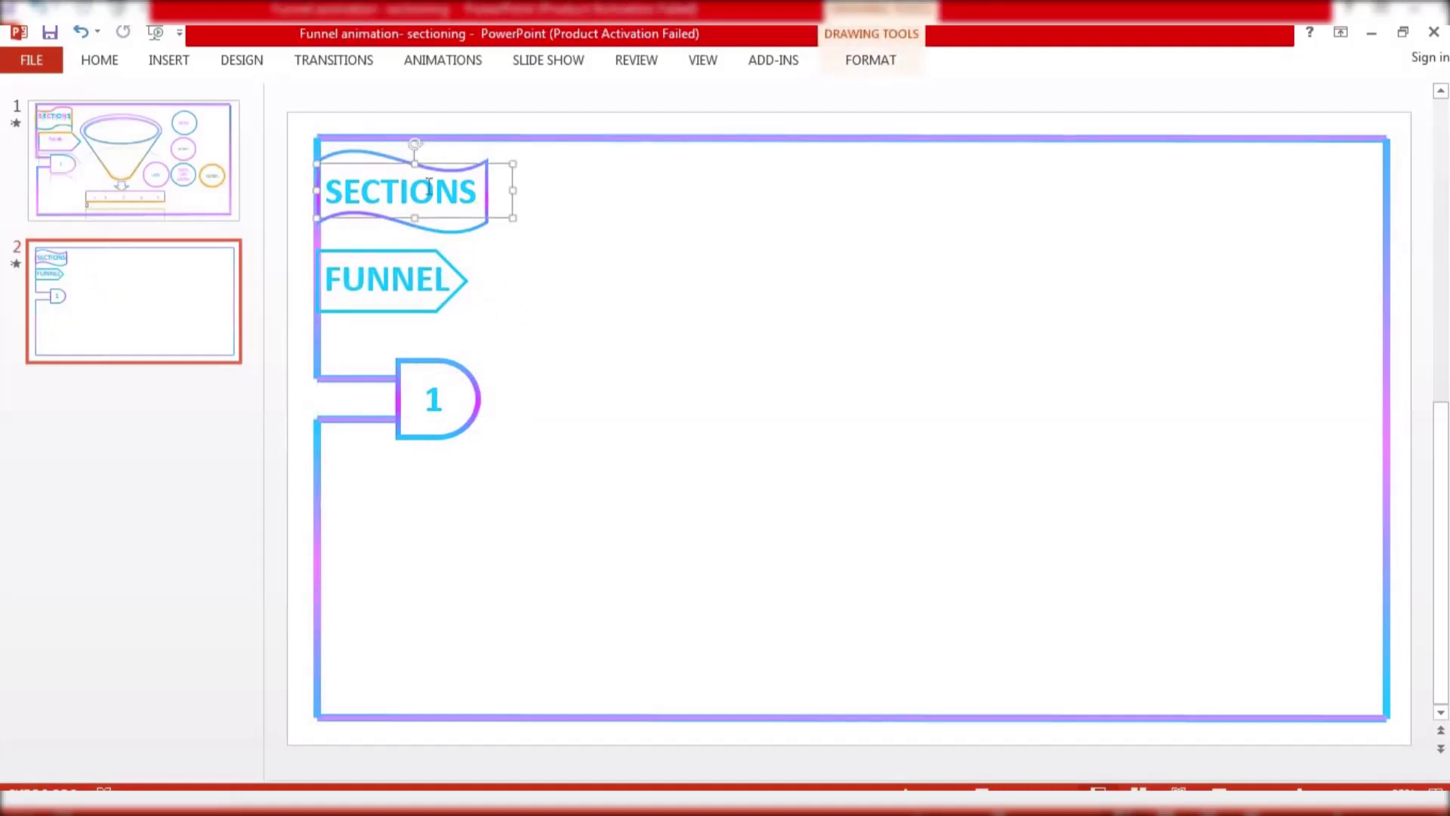
left_click(477, 224, "shift")
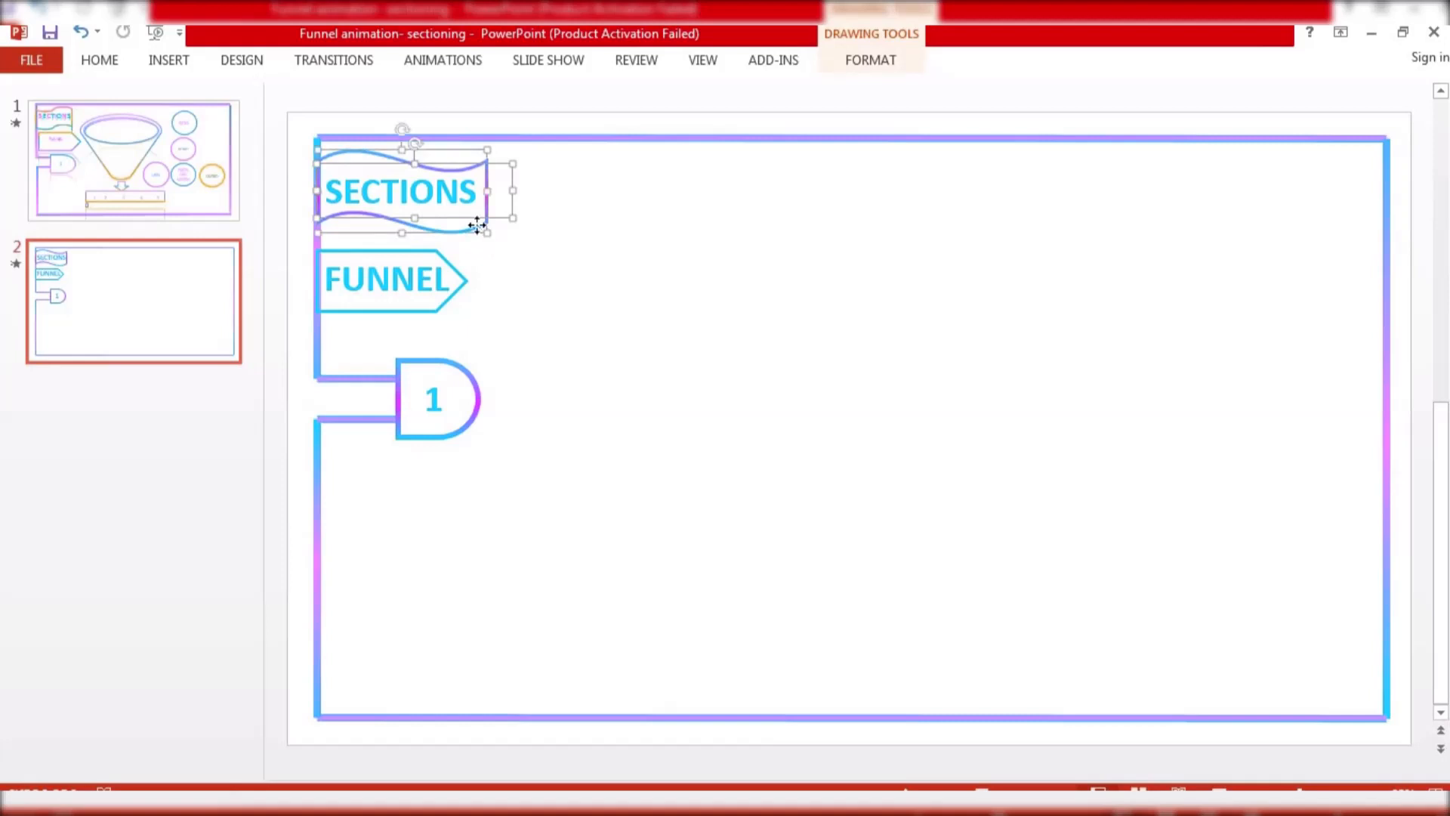
right_click(478, 225)
mouse_move(589, 350)
left_click(667, 350)
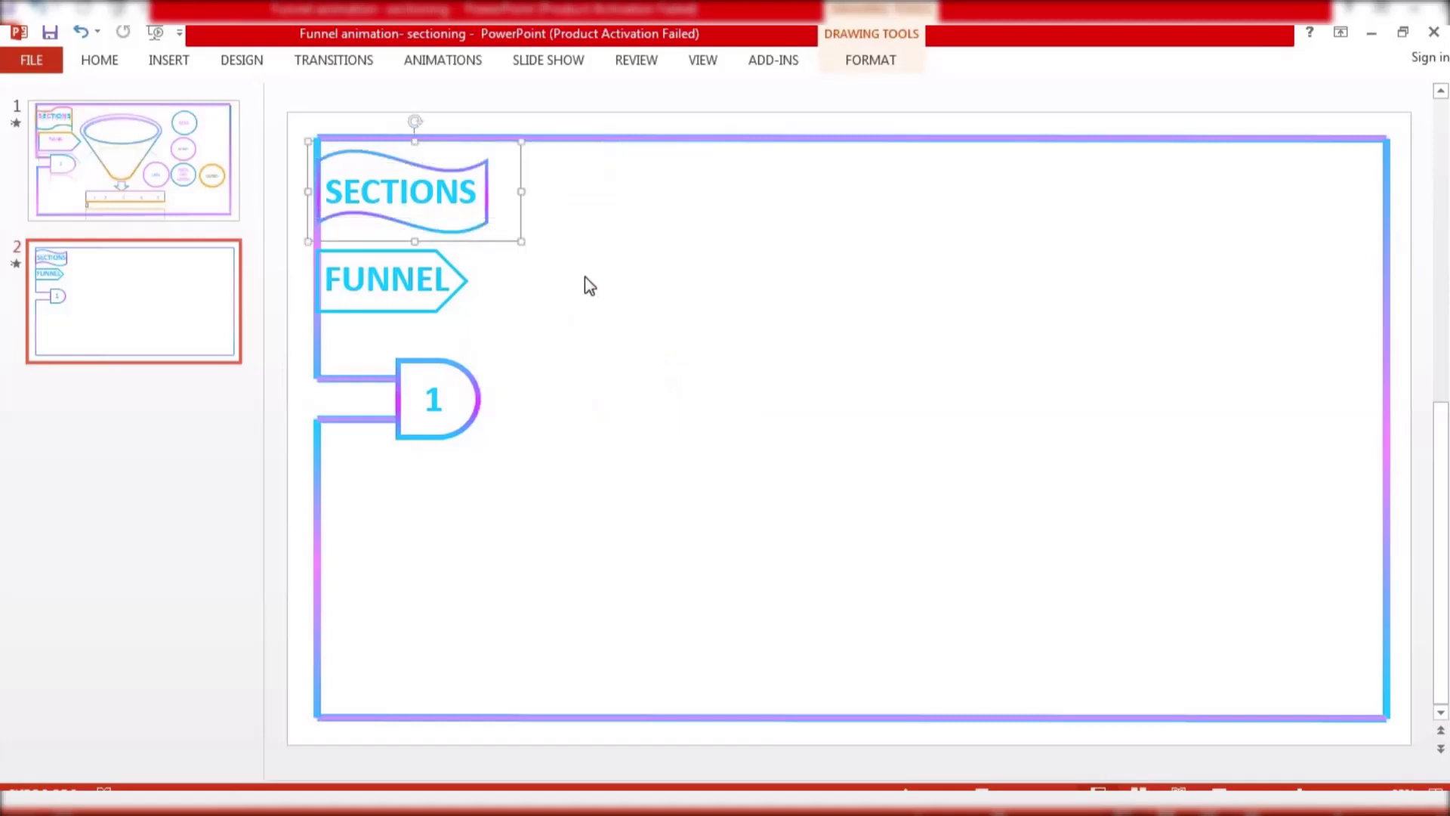
Apply a Split animation to the SECTIONS group, starting After Previous
left_click(582, 275)
left_click(482, 207)
left_click(446, 60)
left_click(560, 111)
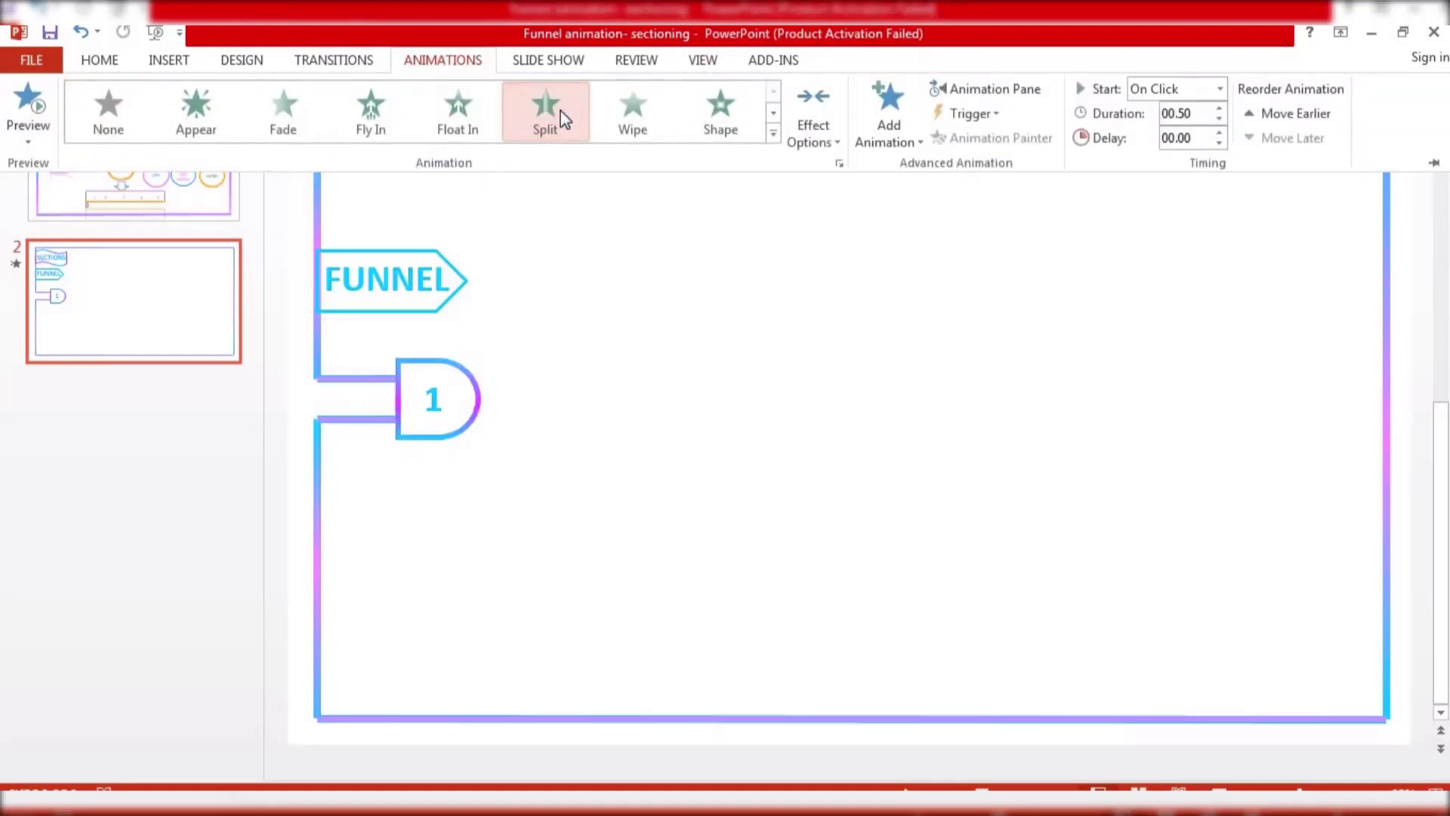
left_click(1170, 89)
left_click(1170, 153)
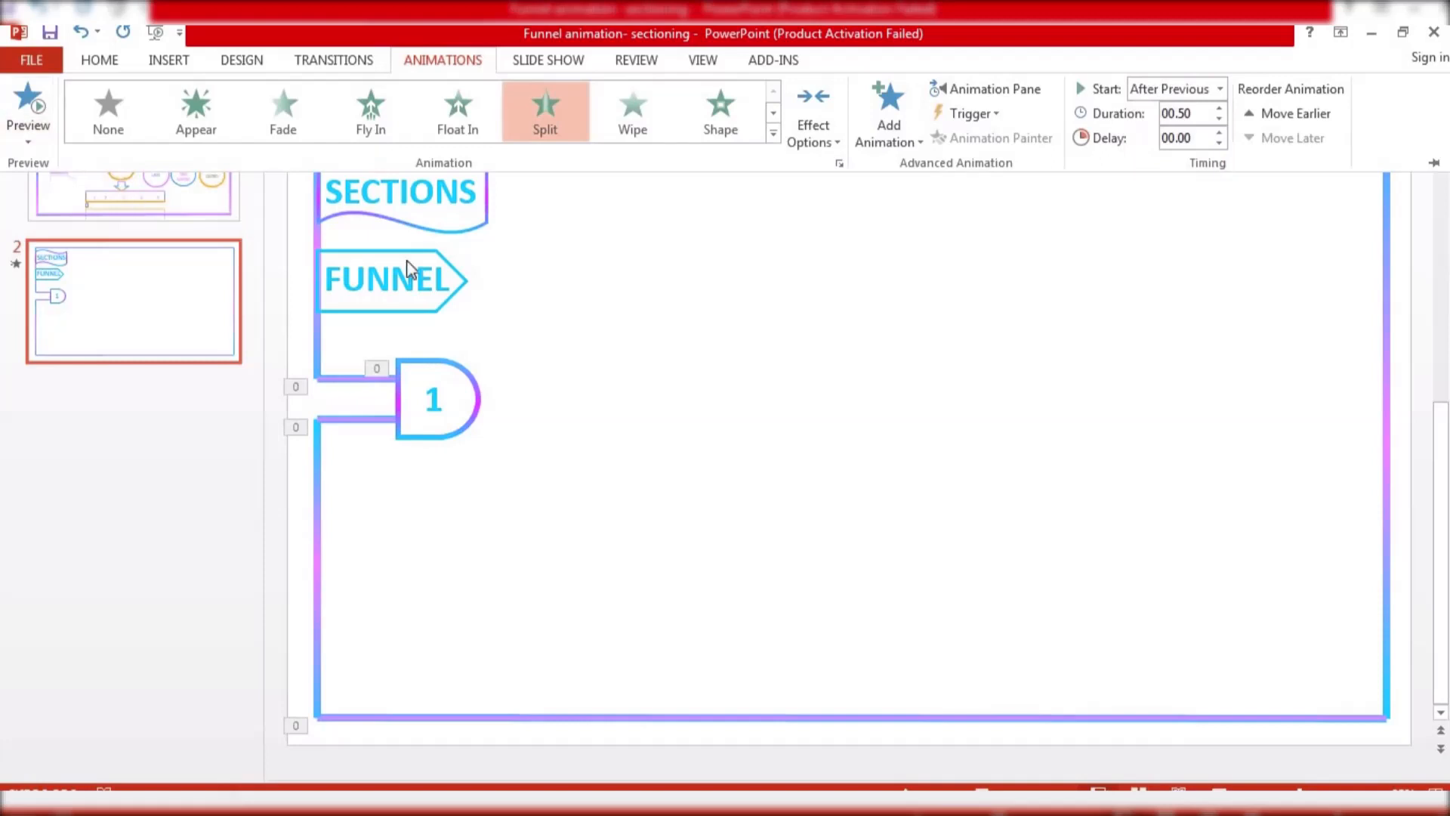
Insert the Funnel SmartArt graphic from the Relationship category onto the slide
left_click(476, 65)
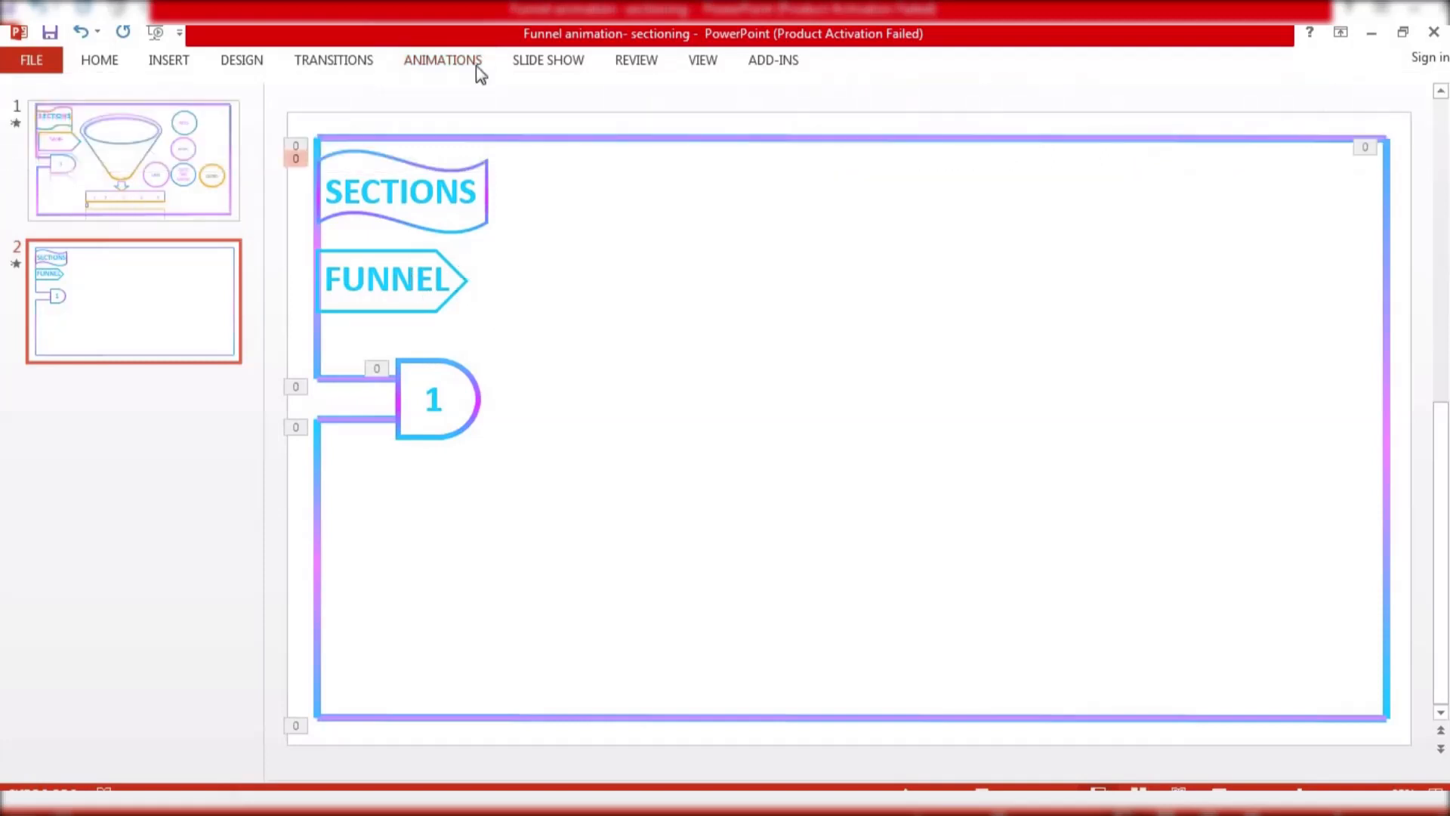
left_click(166, 60)
left_click(429, 125)
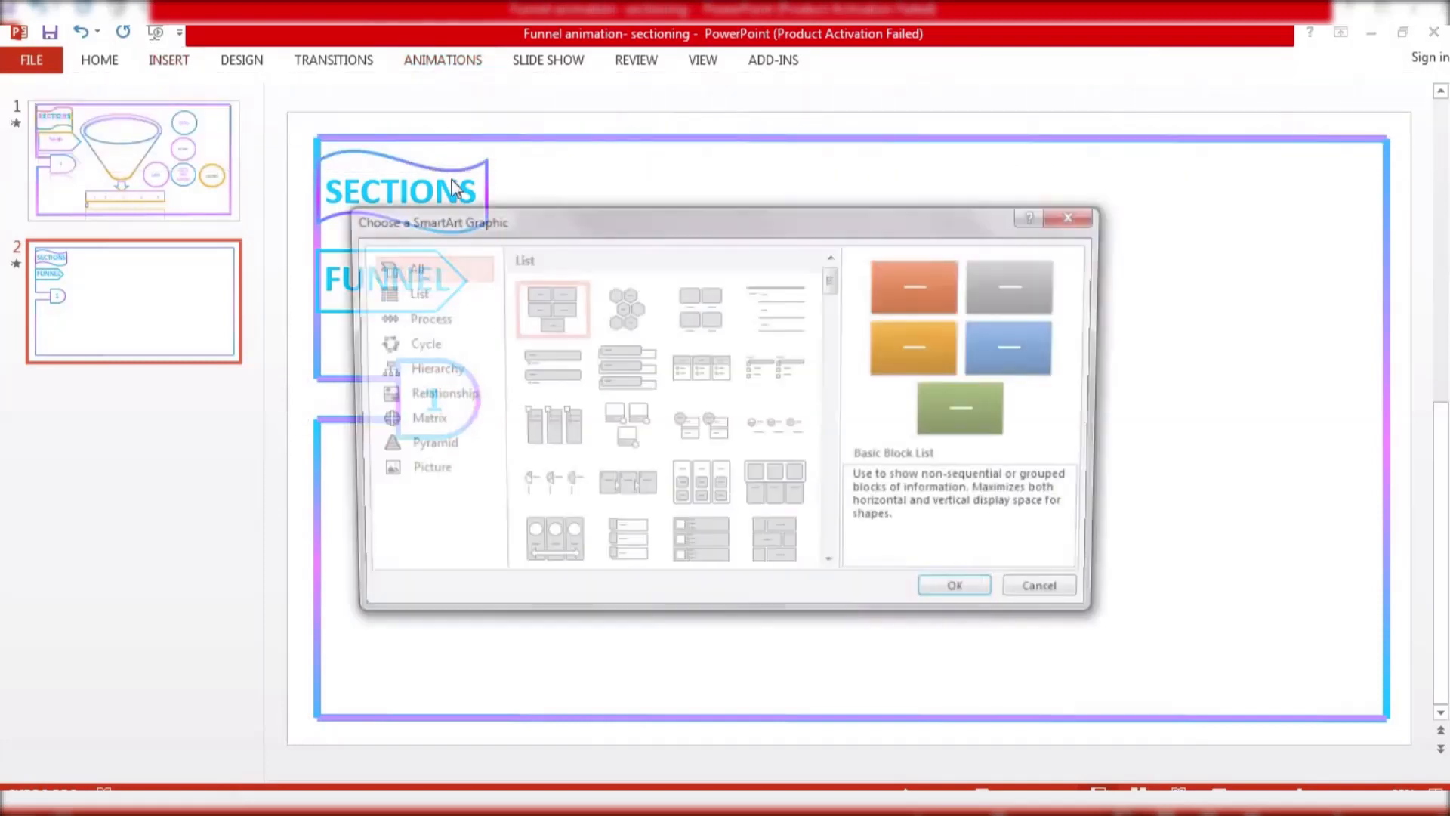
left_click_drag(830, 286, 825, 442)
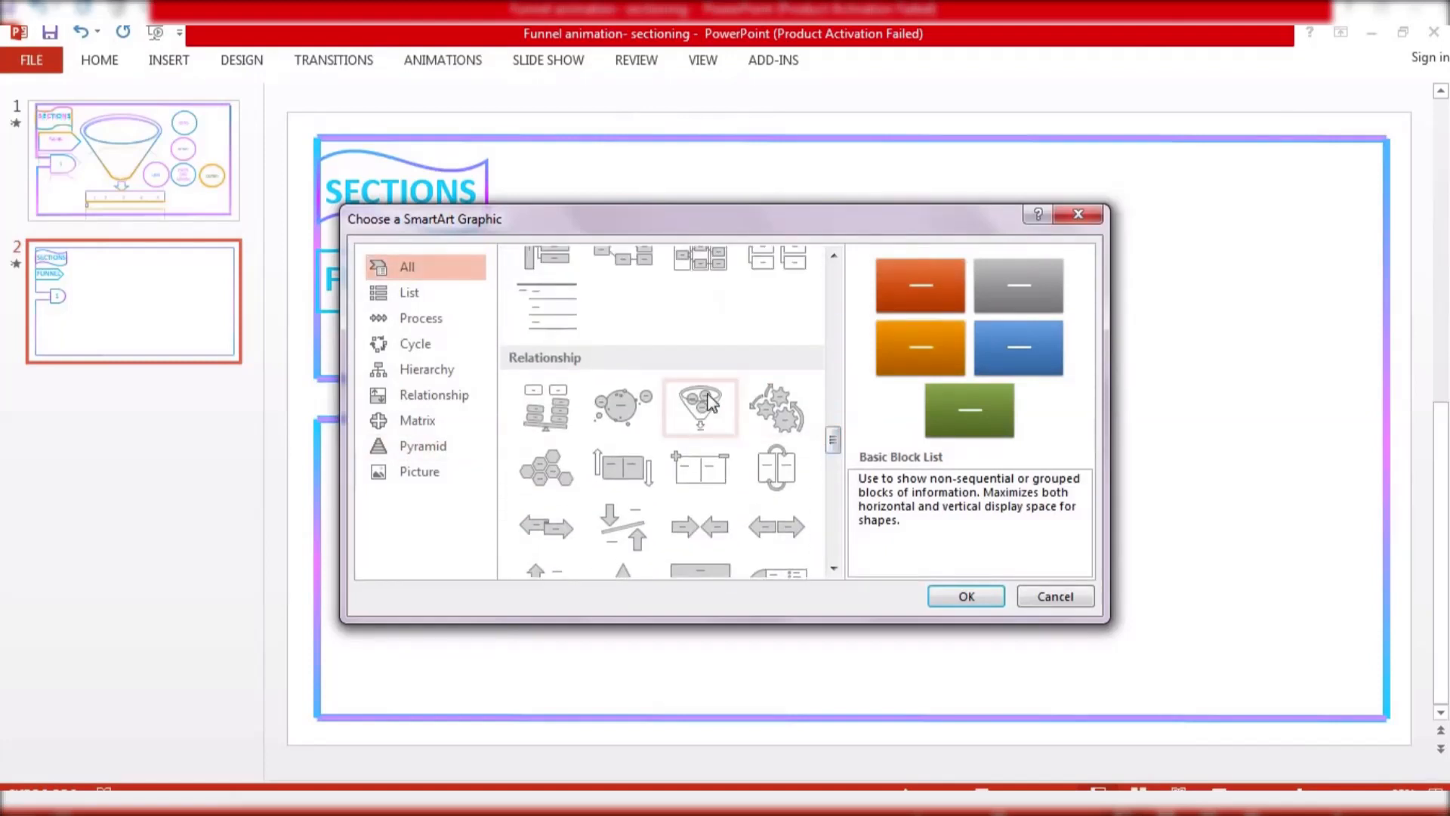
left_click(699, 397)
left_click(963, 596)
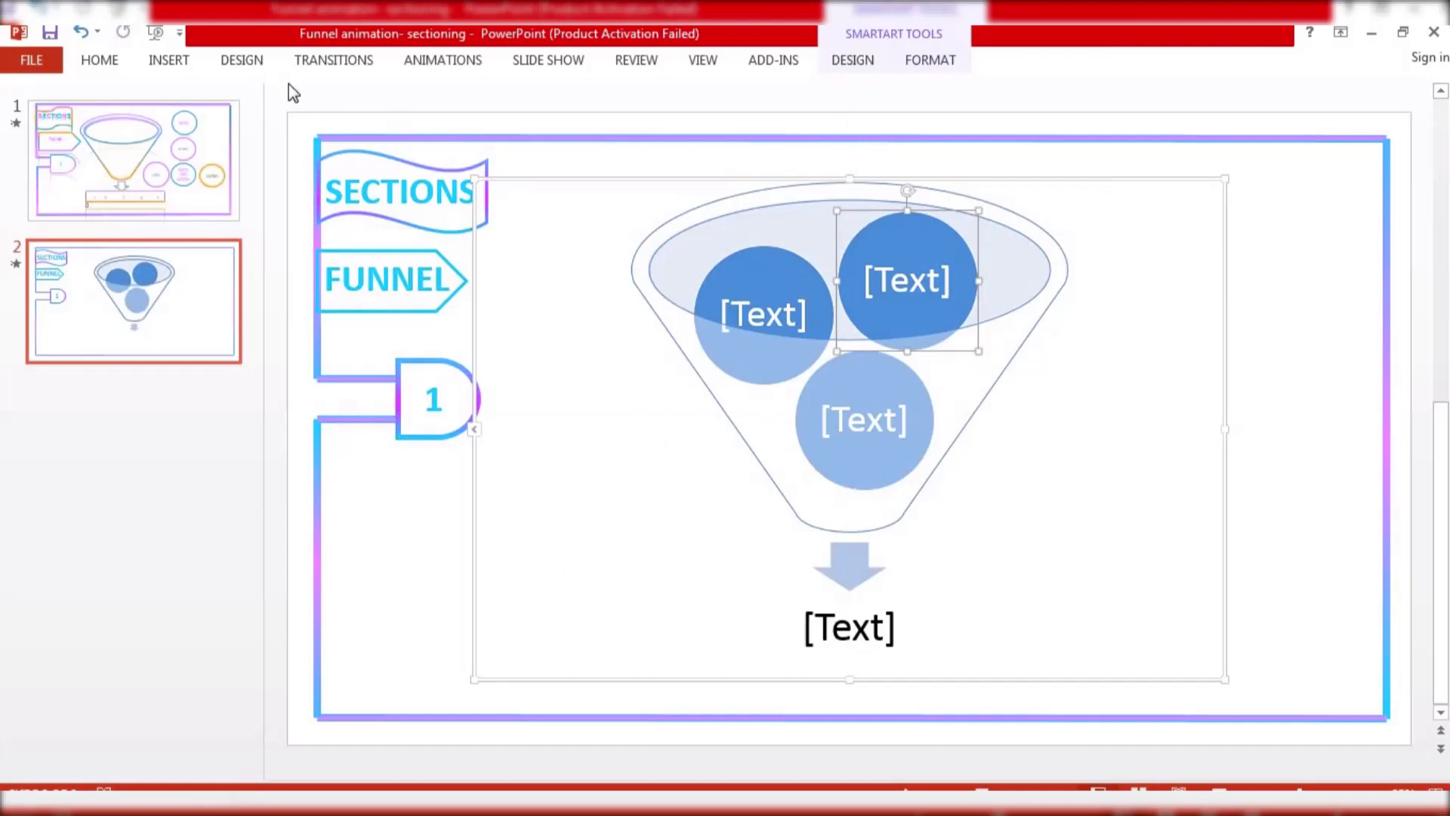
left_click(875, 56)
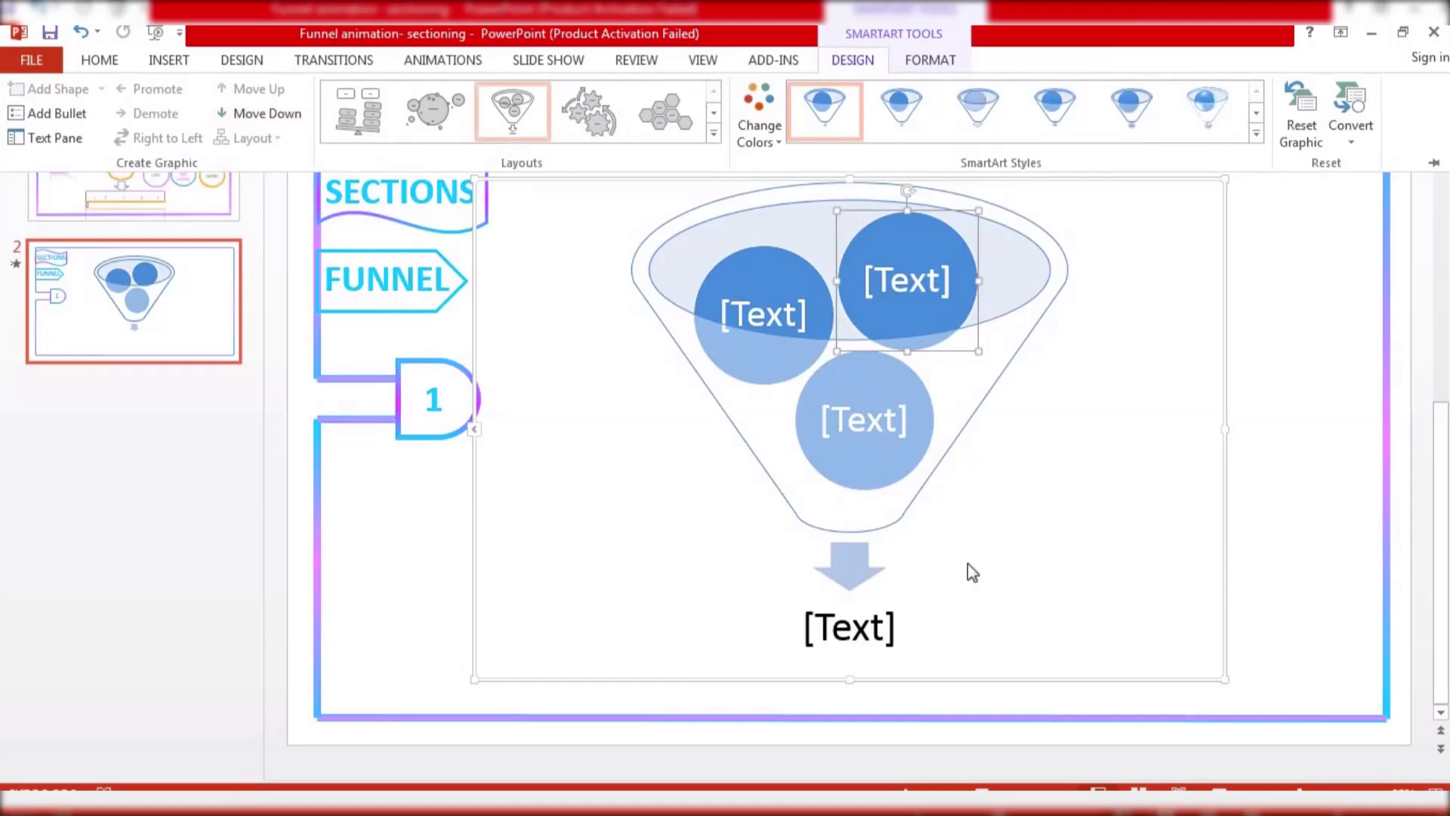
left_click(1279, 312)
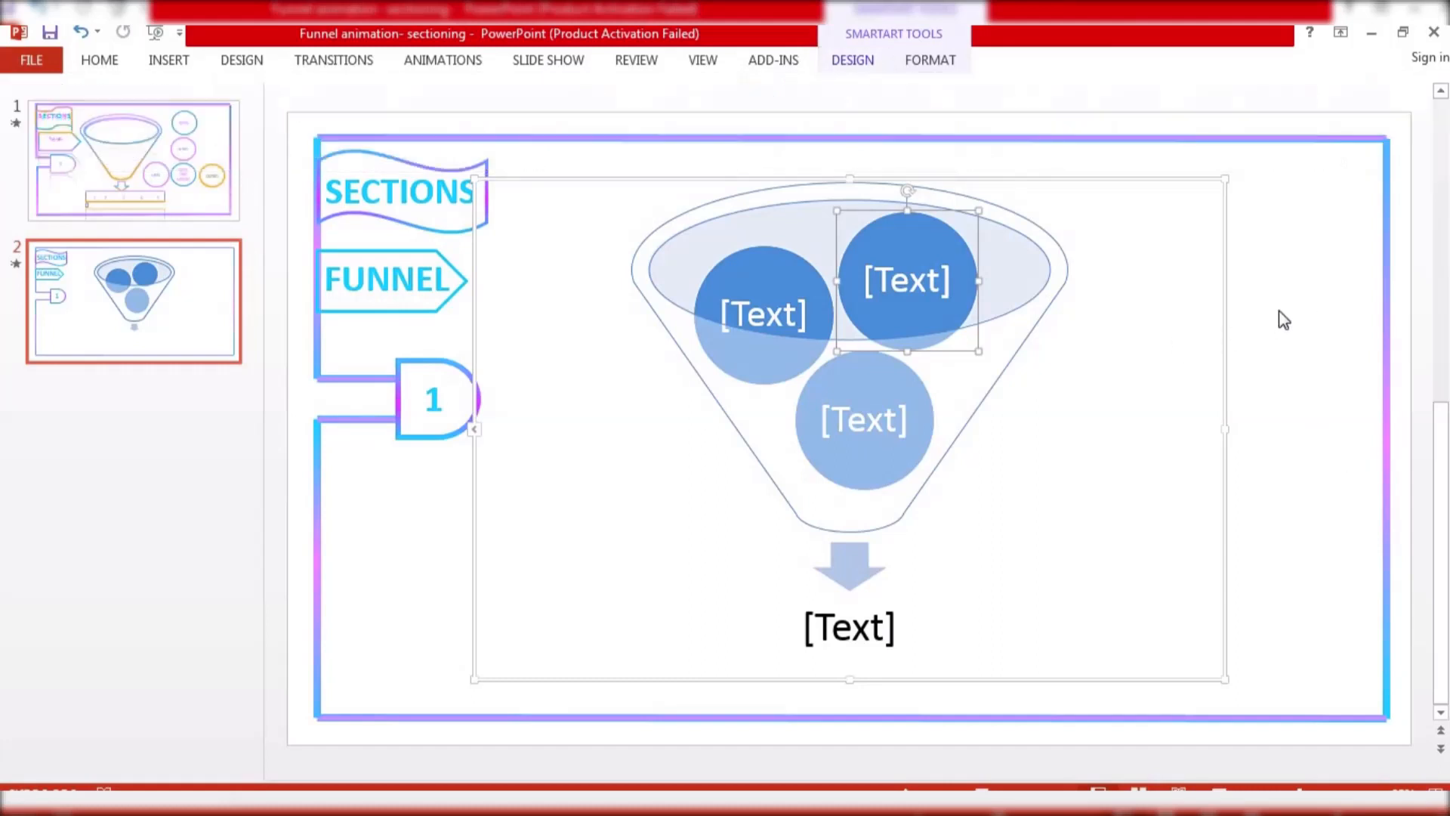
left_click(401, 581)
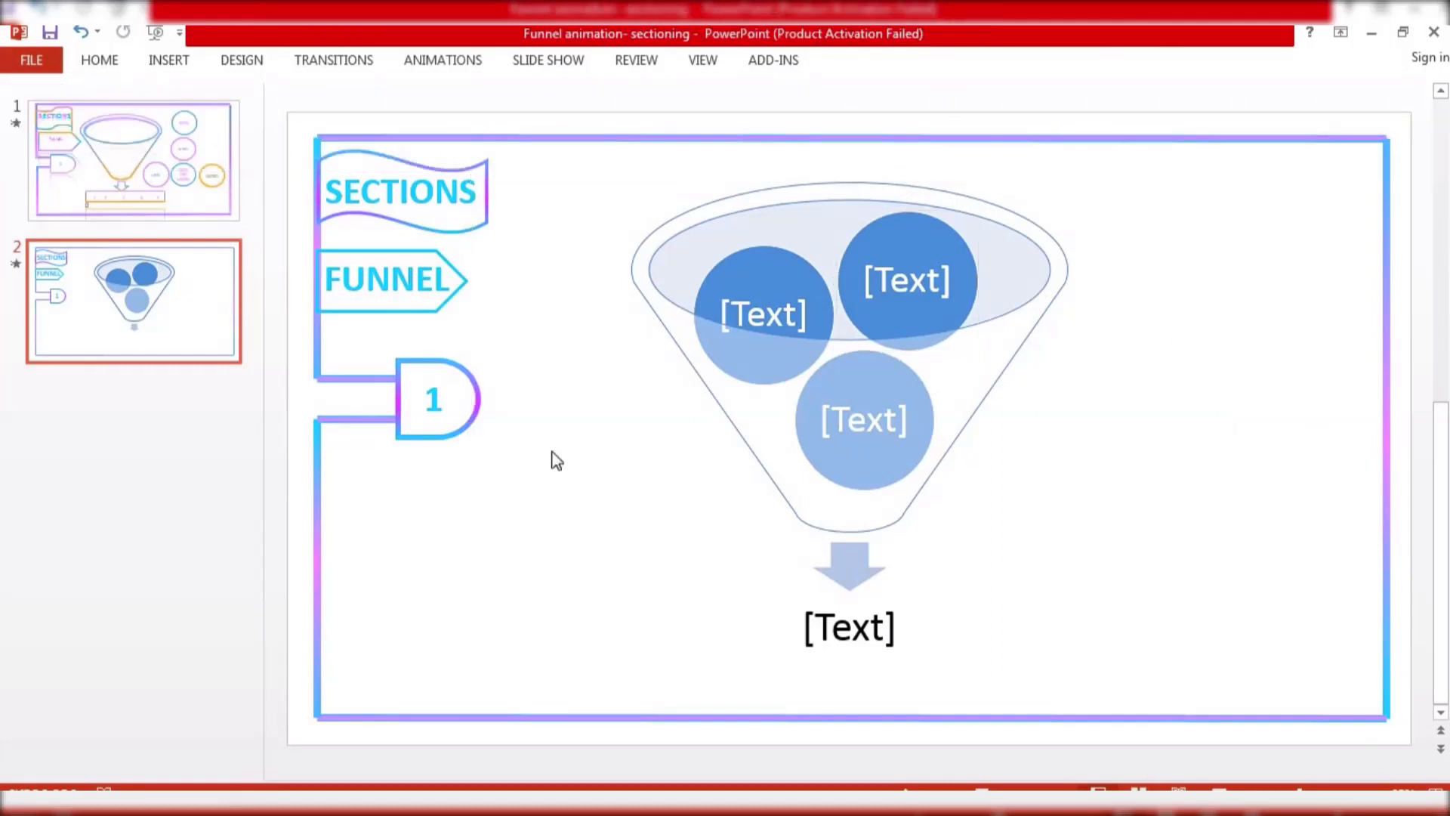
Open Format Shape for the SmartArt funnel outline and switch its line to a gradient line
left_click(760, 225)
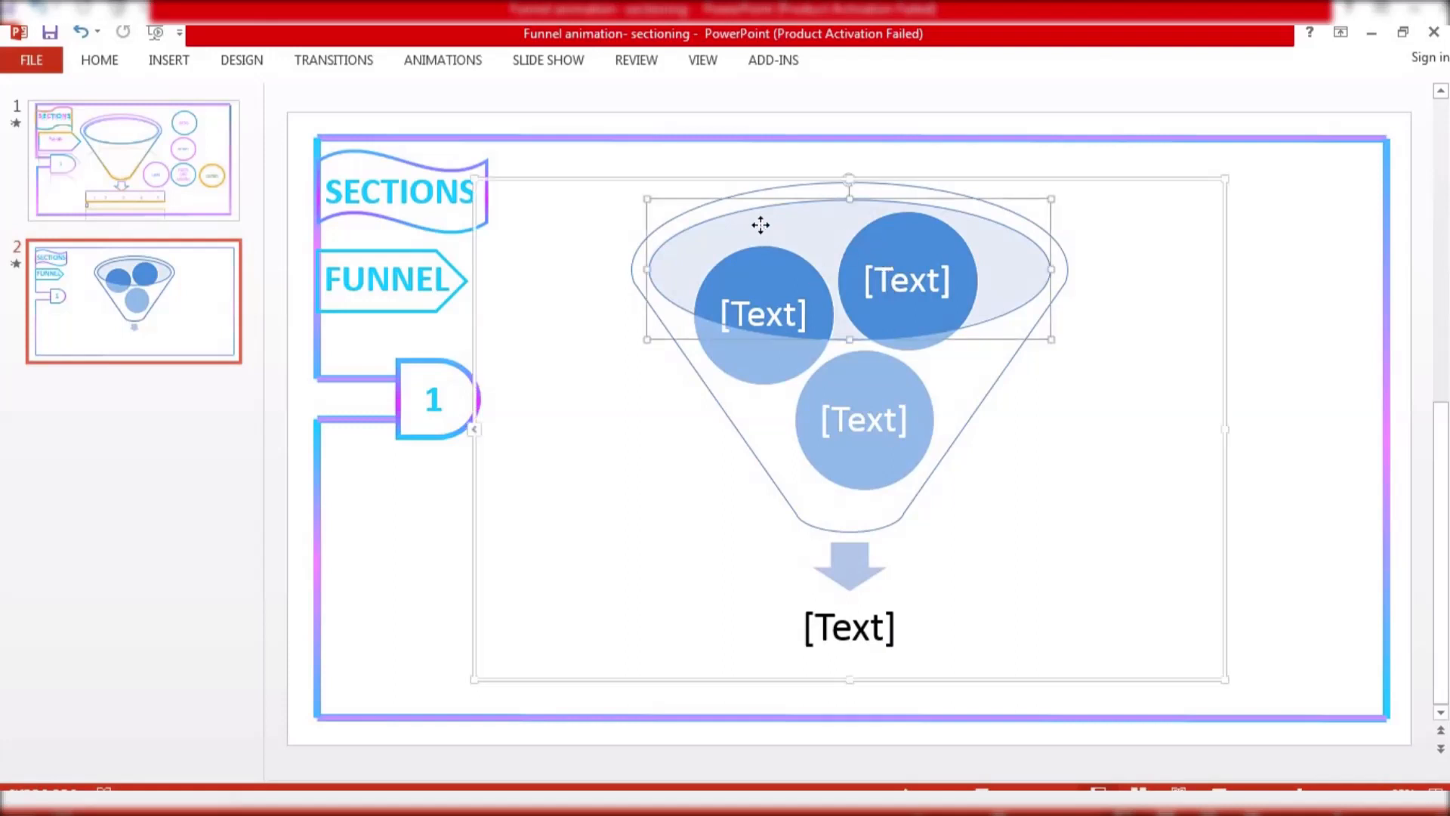
left_click(769, 395)
right_click(769, 395)
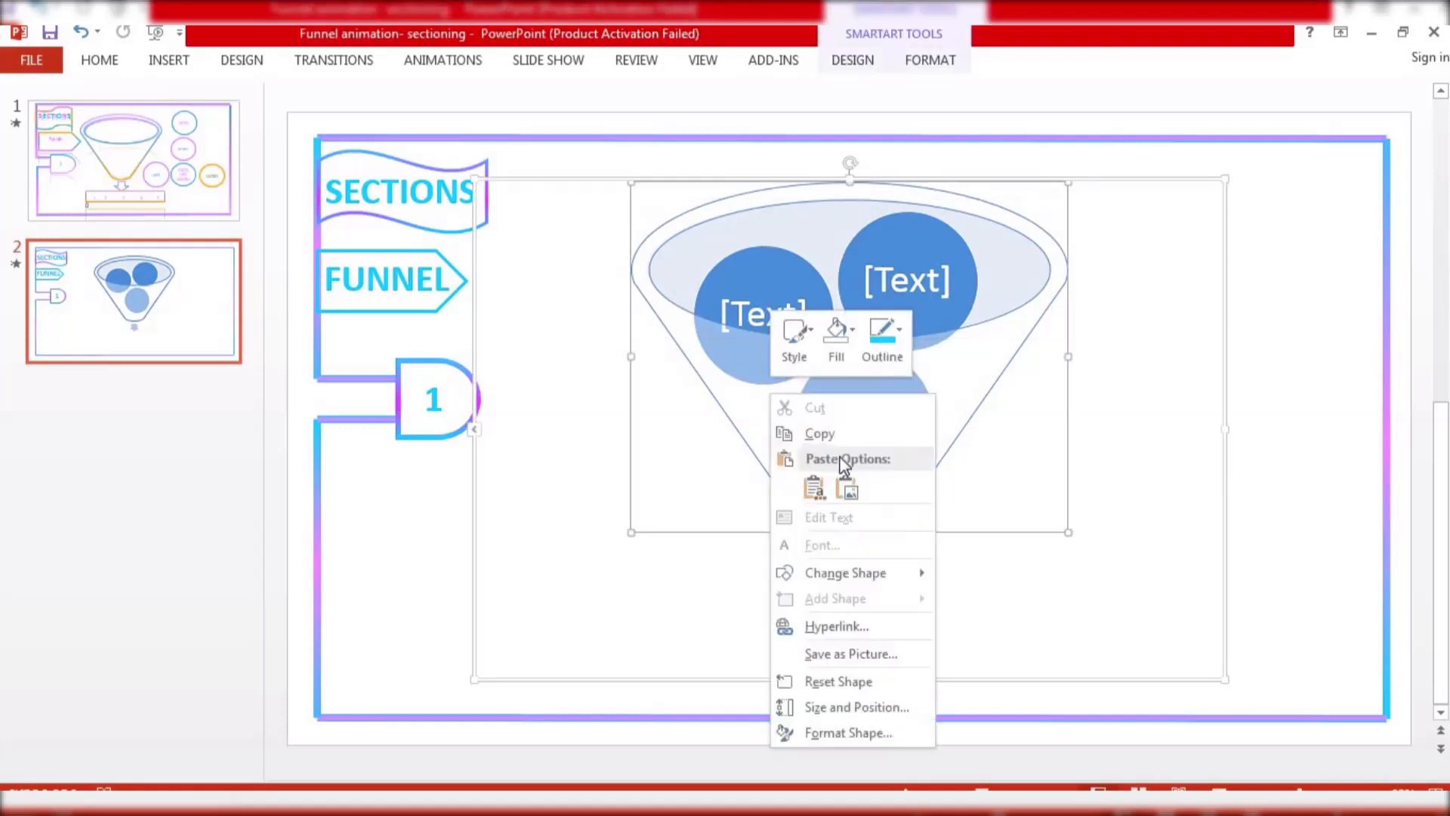
left_click(859, 737)
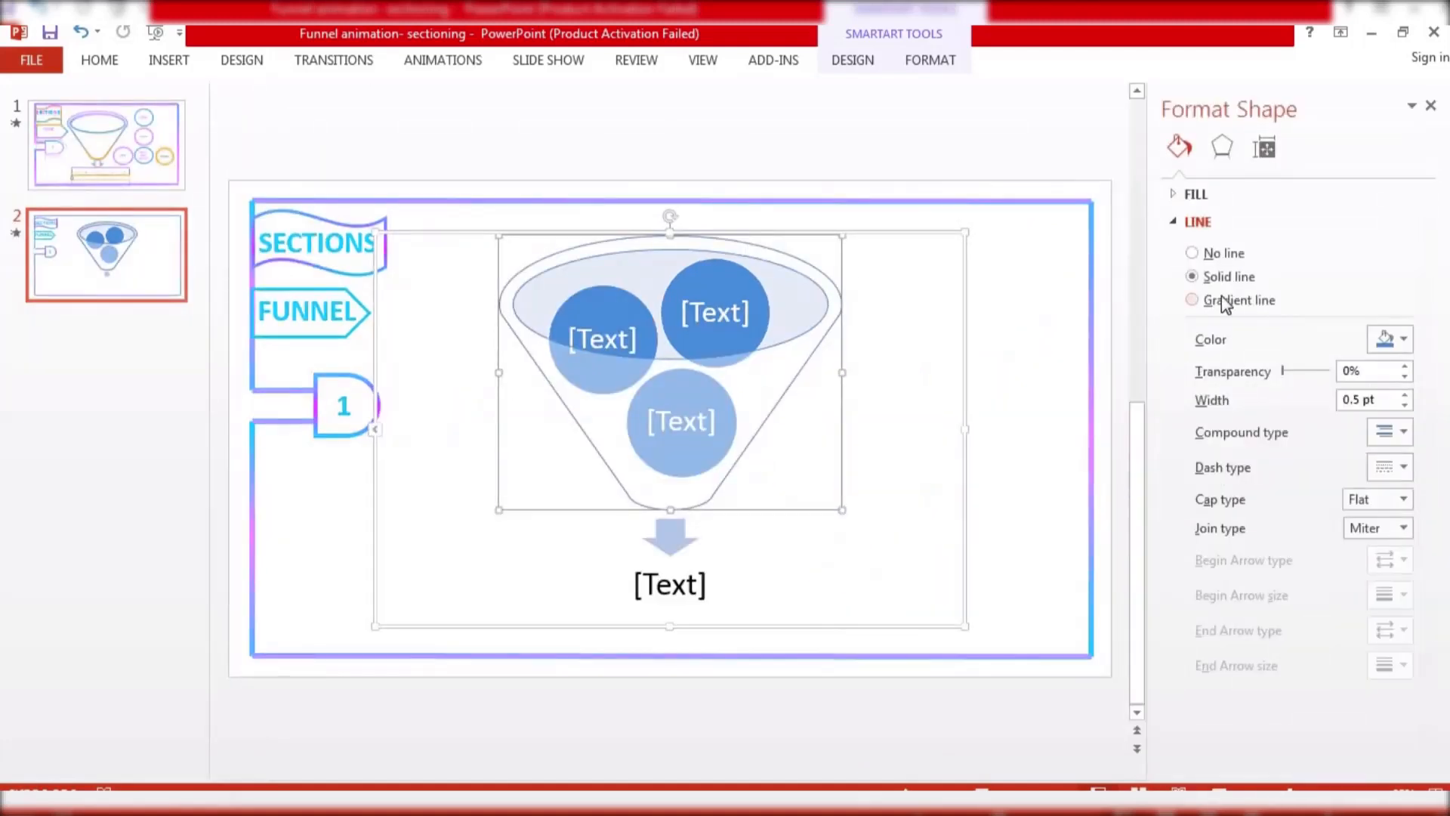
left_click(1224, 300)
Adjust the funnel outline's gradient stops and set the first stop to the recent blue colour
left_click(1299, 487)
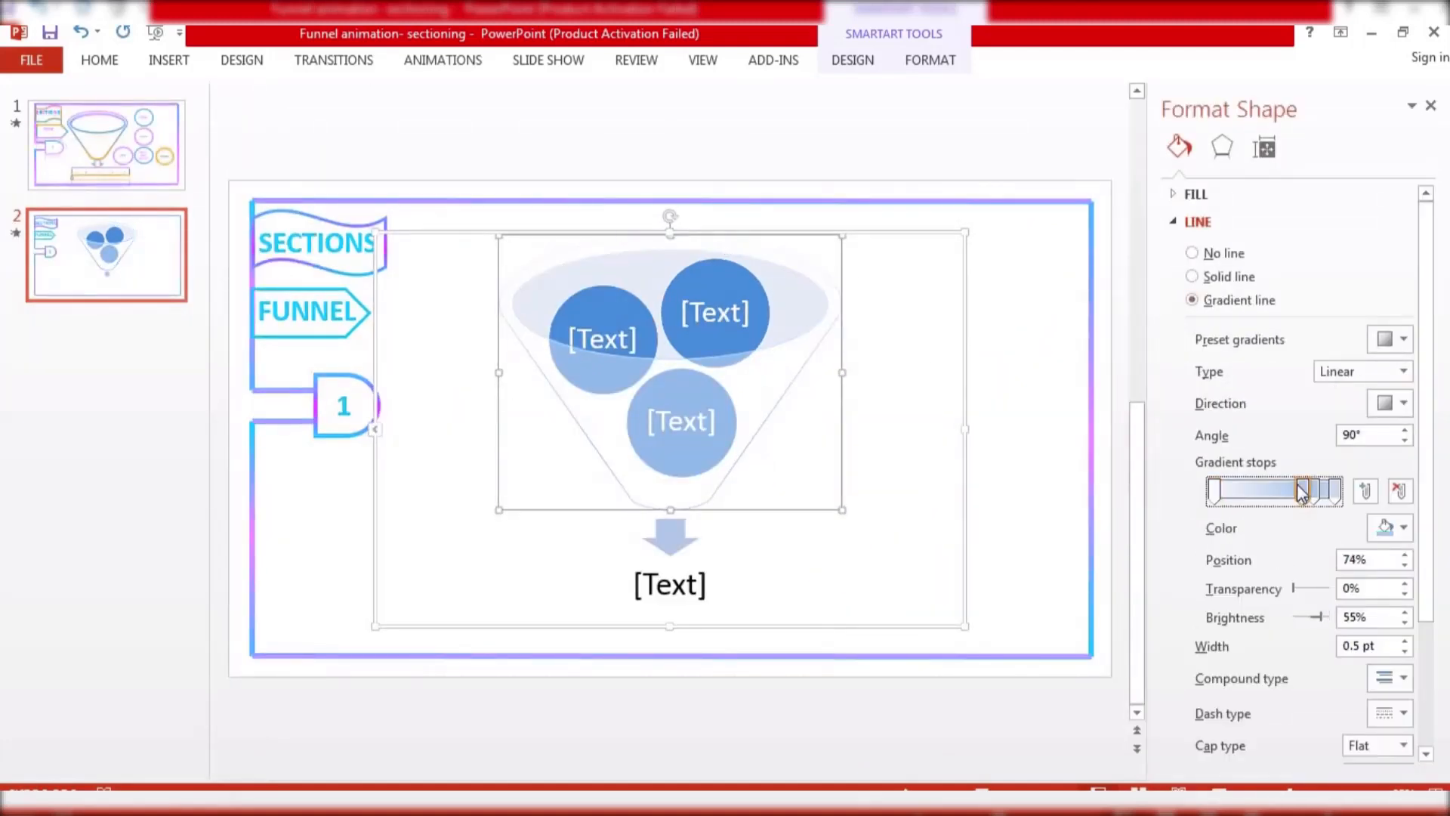
left_click_drag(1303, 491, 1287, 495)
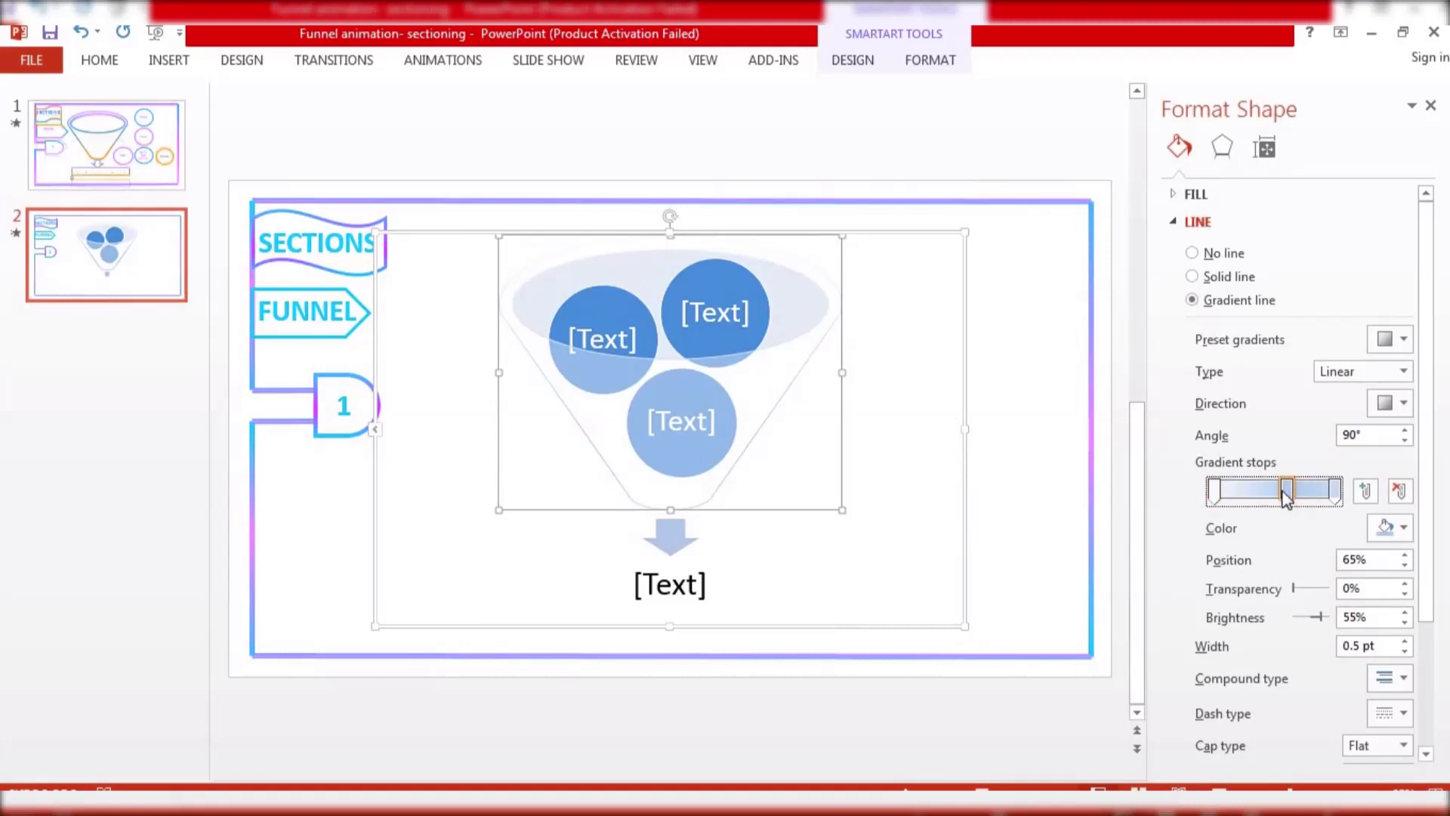
left_click(1213, 490)
left_click(1390, 527)
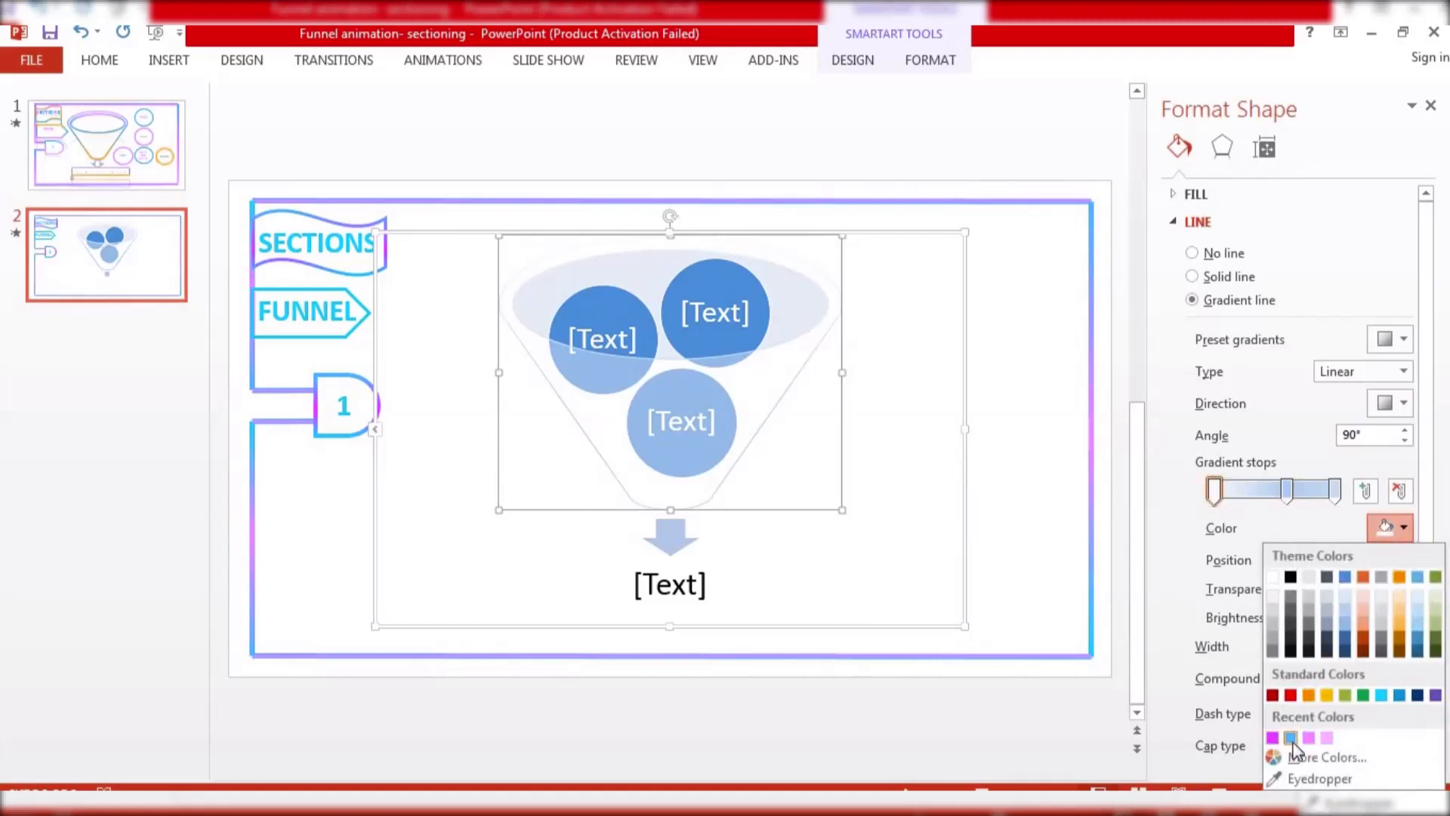
left_click(1291, 738)
Colour the outline's middle gradient stop pink and the end stop Light Blue, then close the pane
left_click(1286, 491)
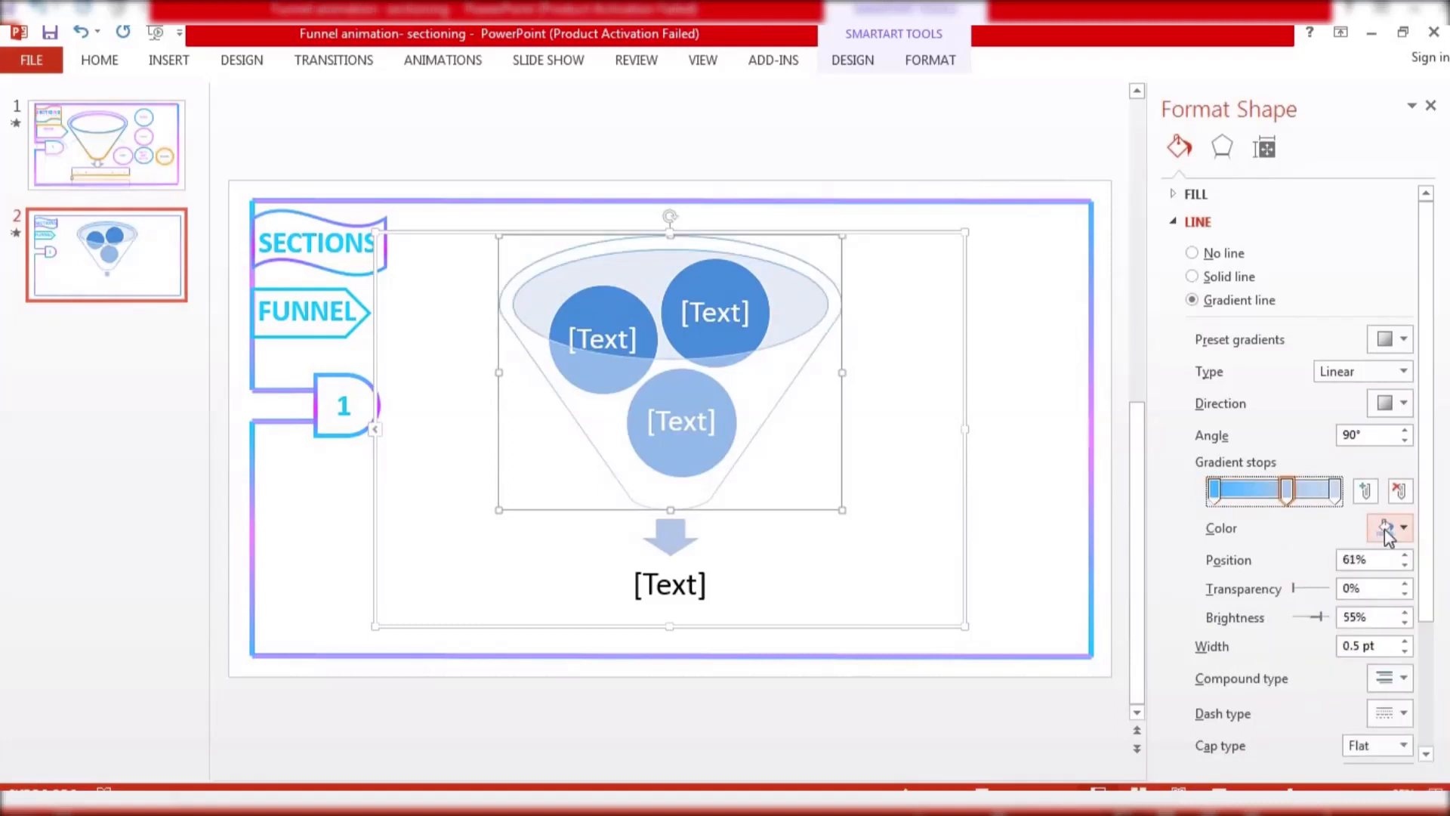
left_click(1390, 527)
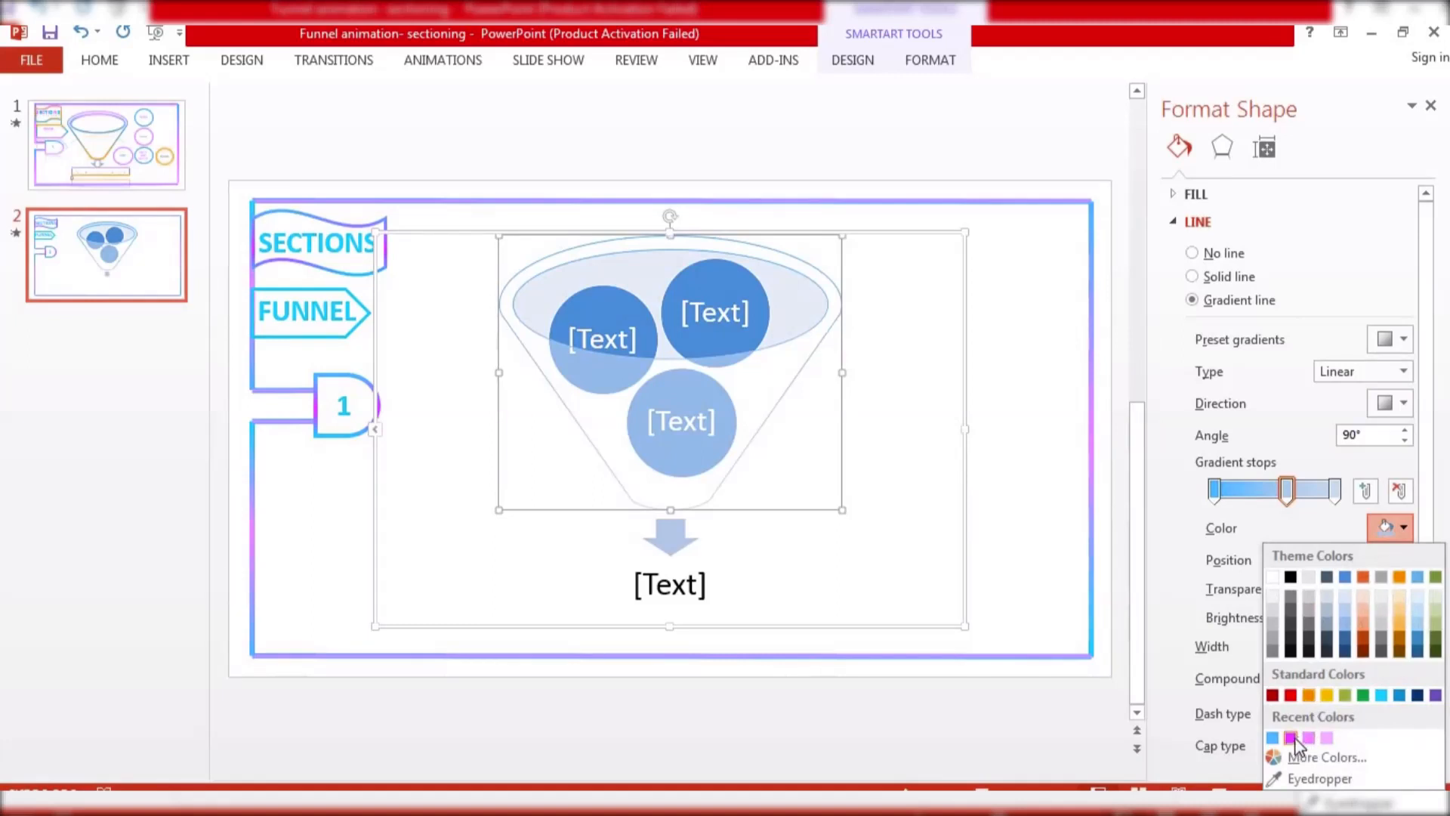
left_click(1291, 738)
left_click(1334, 491)
left_click(1390, 528)
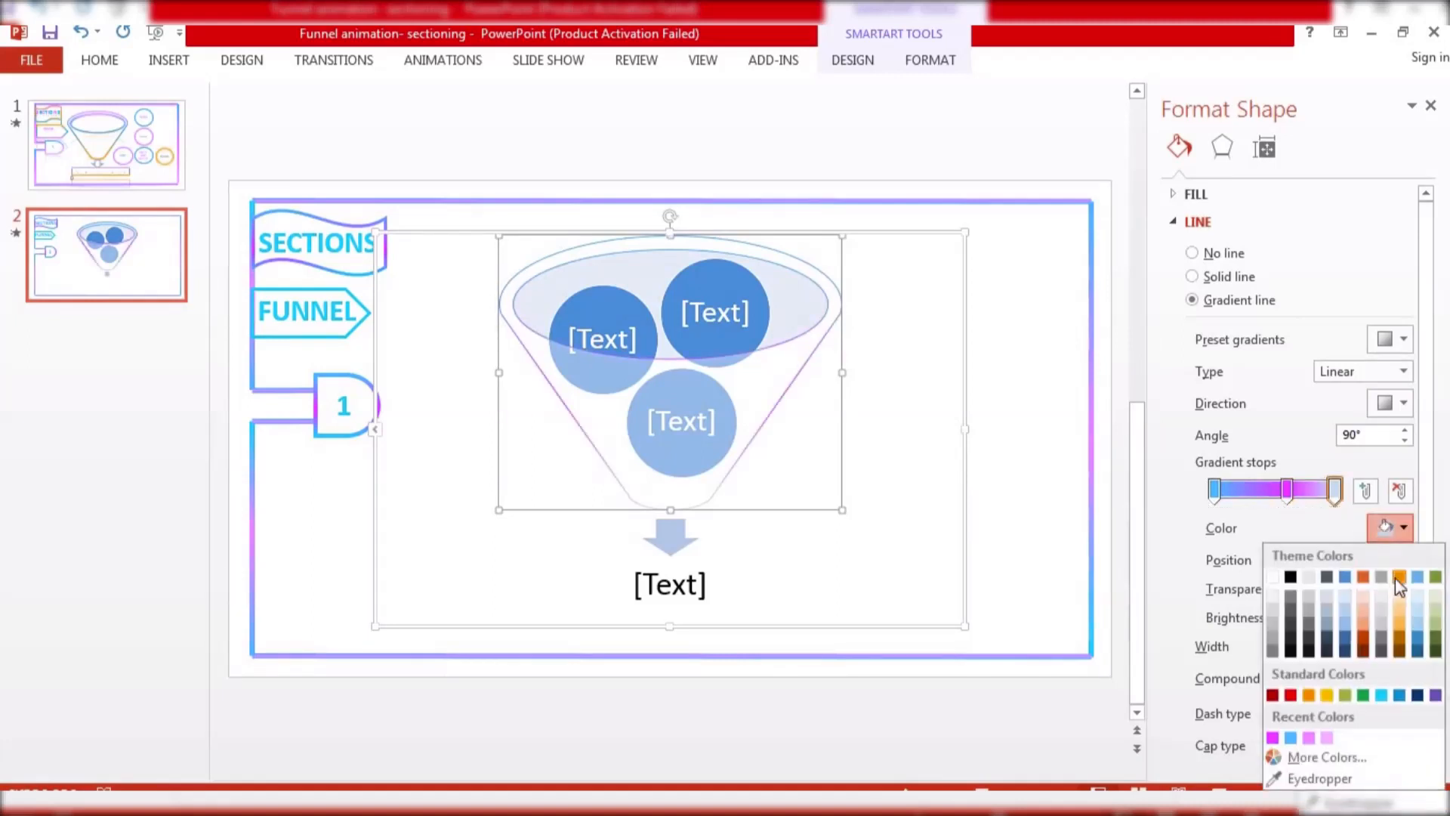
left_click(1376, 694)
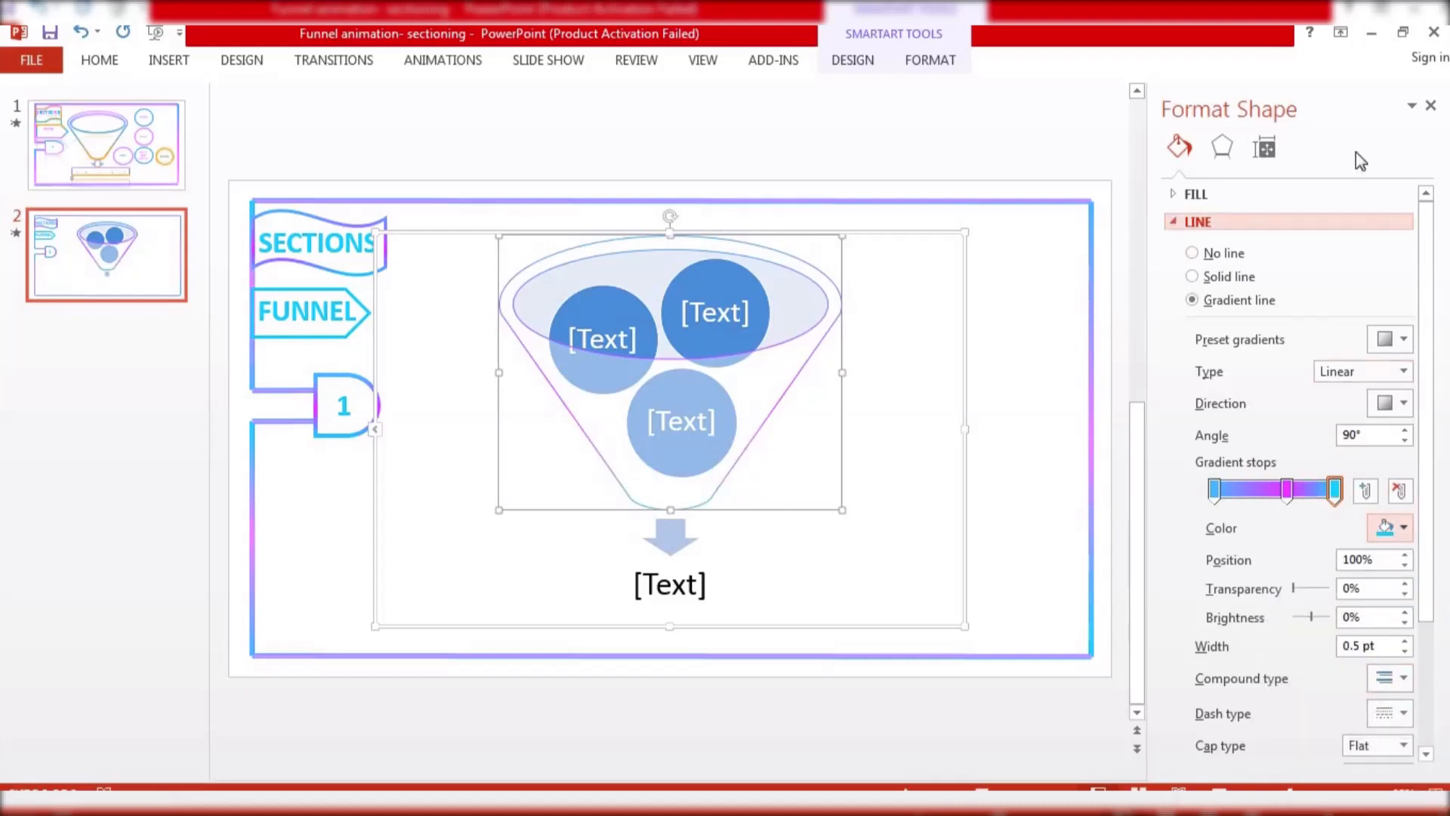
left_click(1433, 108)
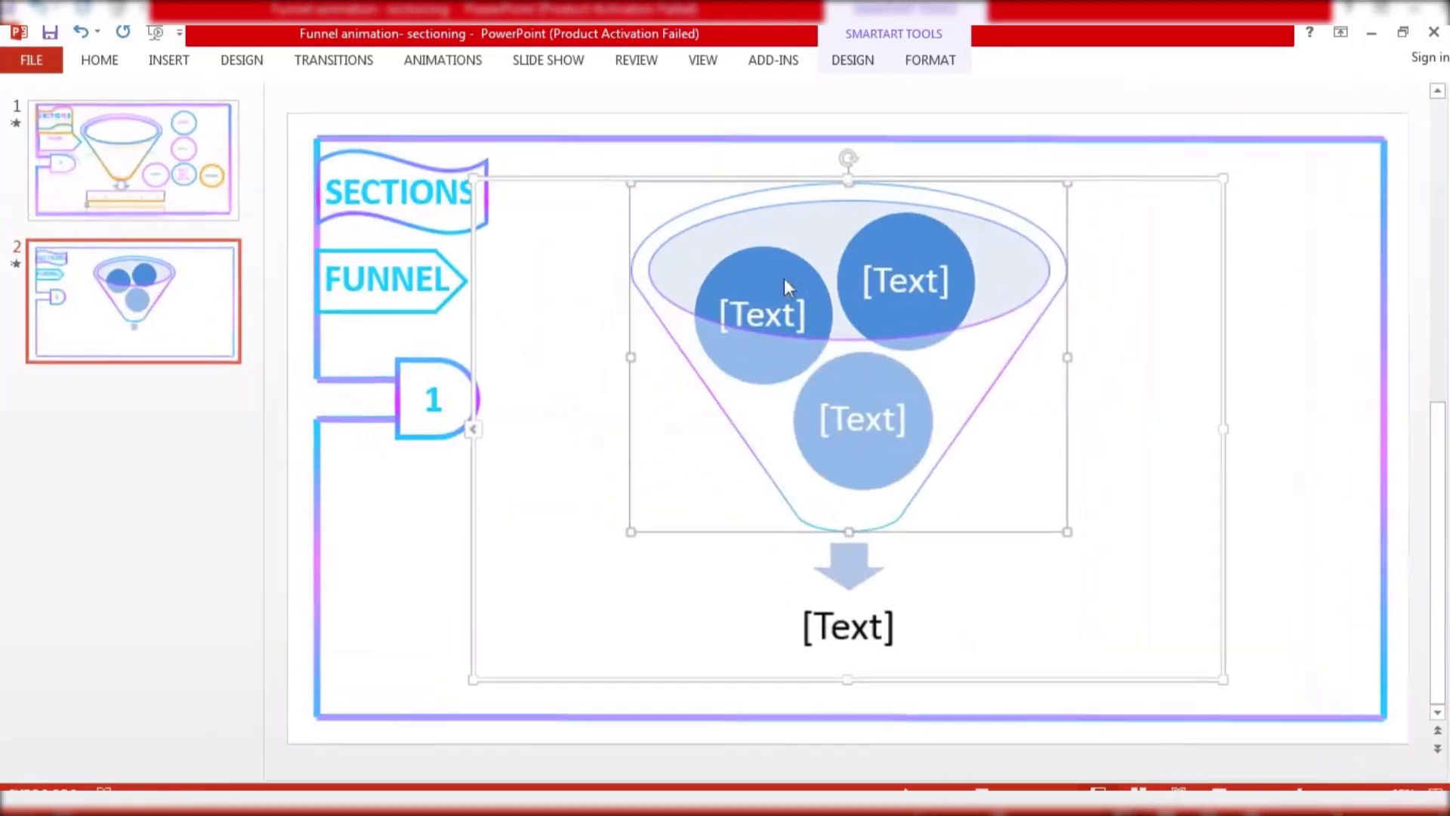
Remove the fill from the funnel's top ellipse
right_click(726, 231)
left_click(851, 570)
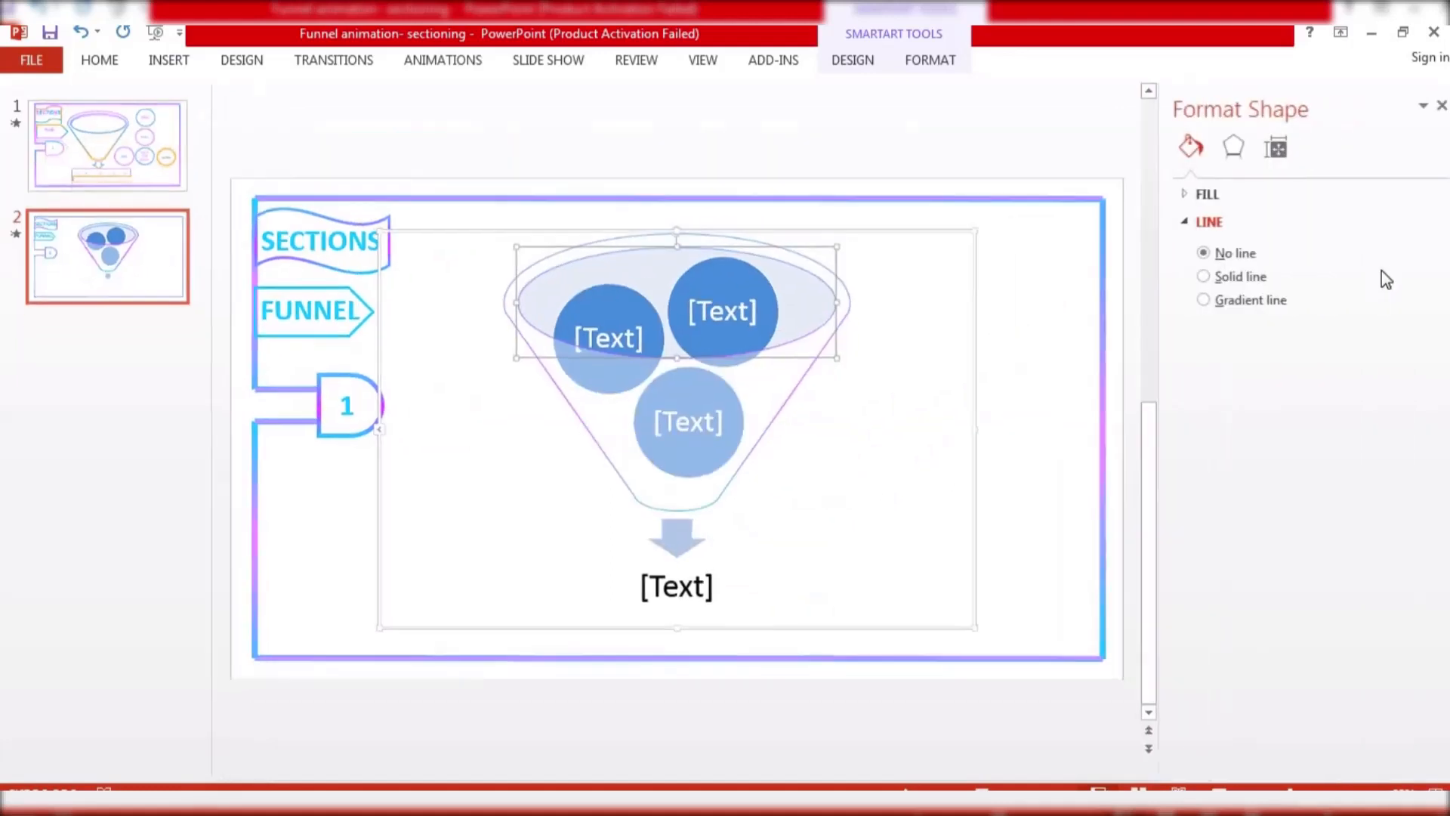
left_click(1200, 196)
left_click(1219, 224)
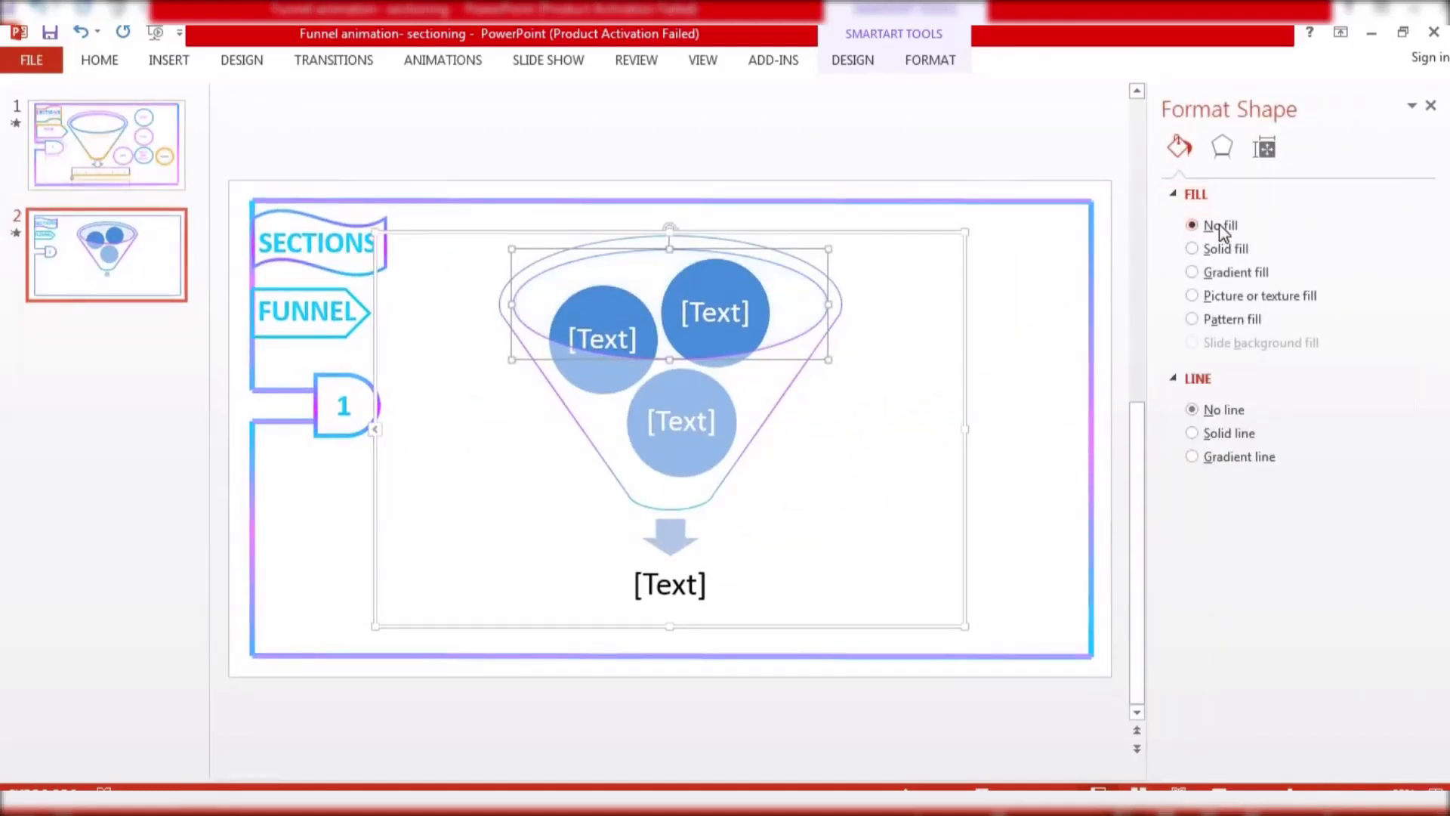
left_click(1430, 106)
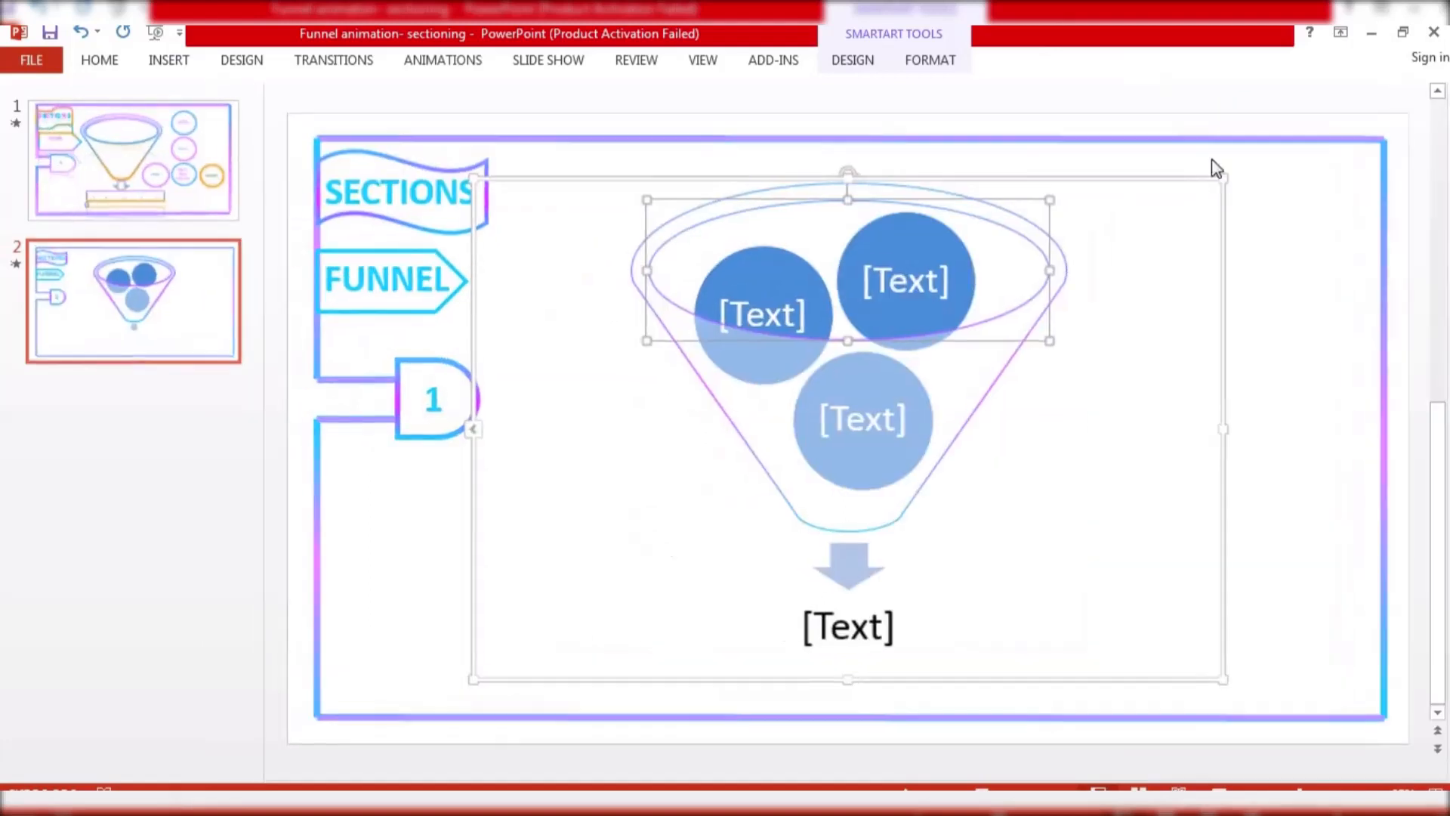
Remove the fill from the down arrow below the funnel
left_click(633, 424)
left_click(841, 561)
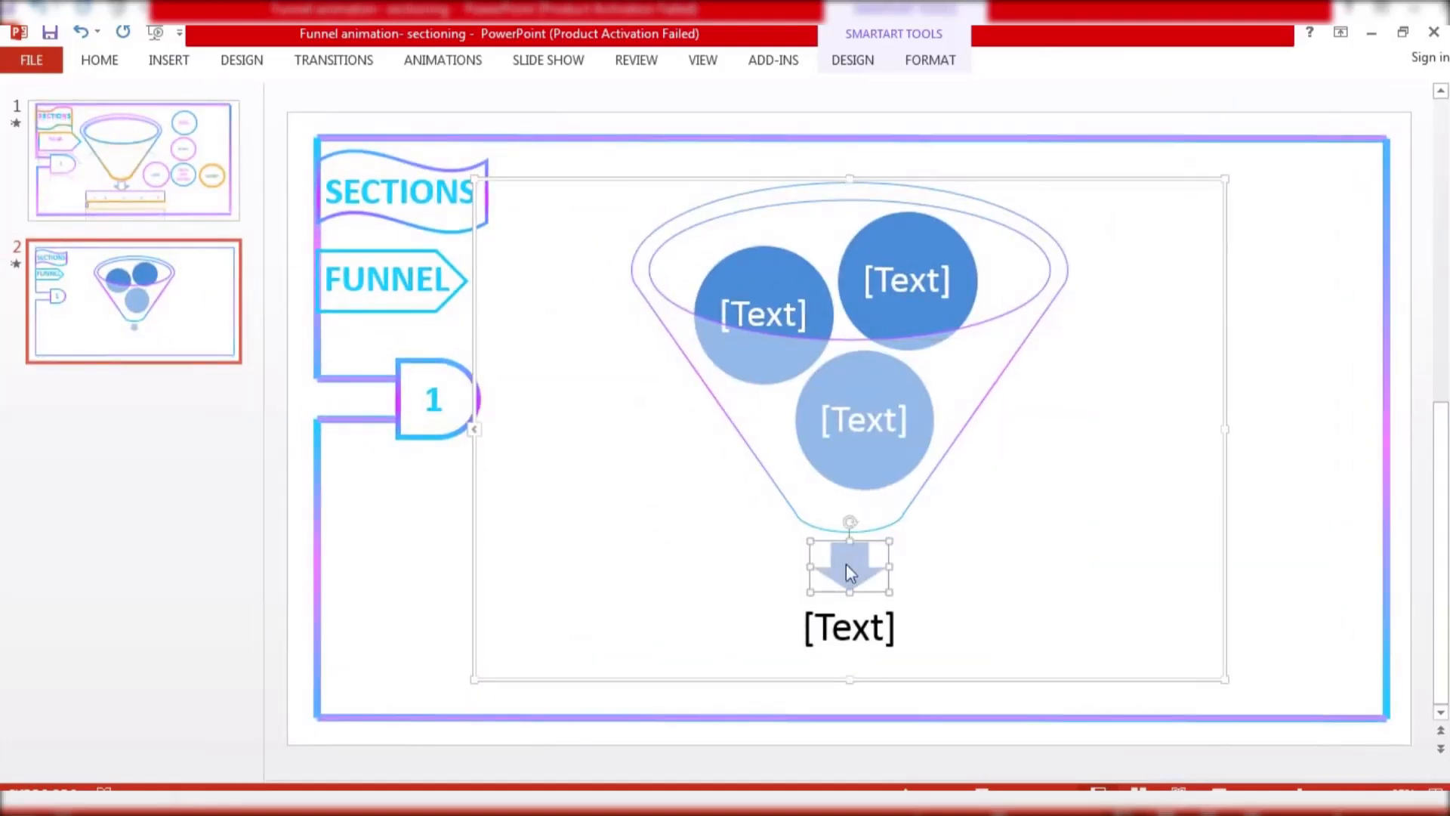
right_click(846, 564)
left_click(923, 538)
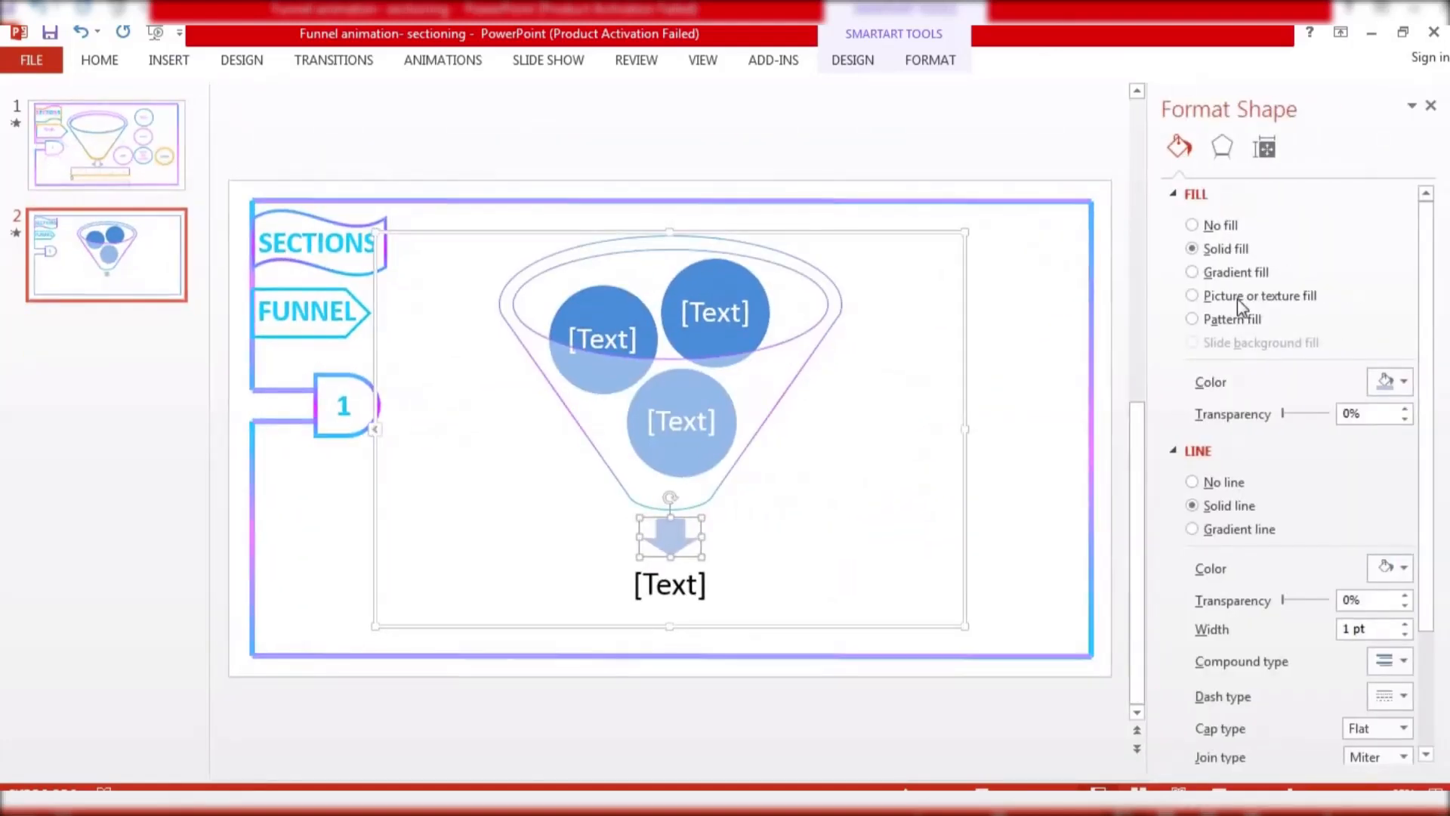
left_click(1218, 225)
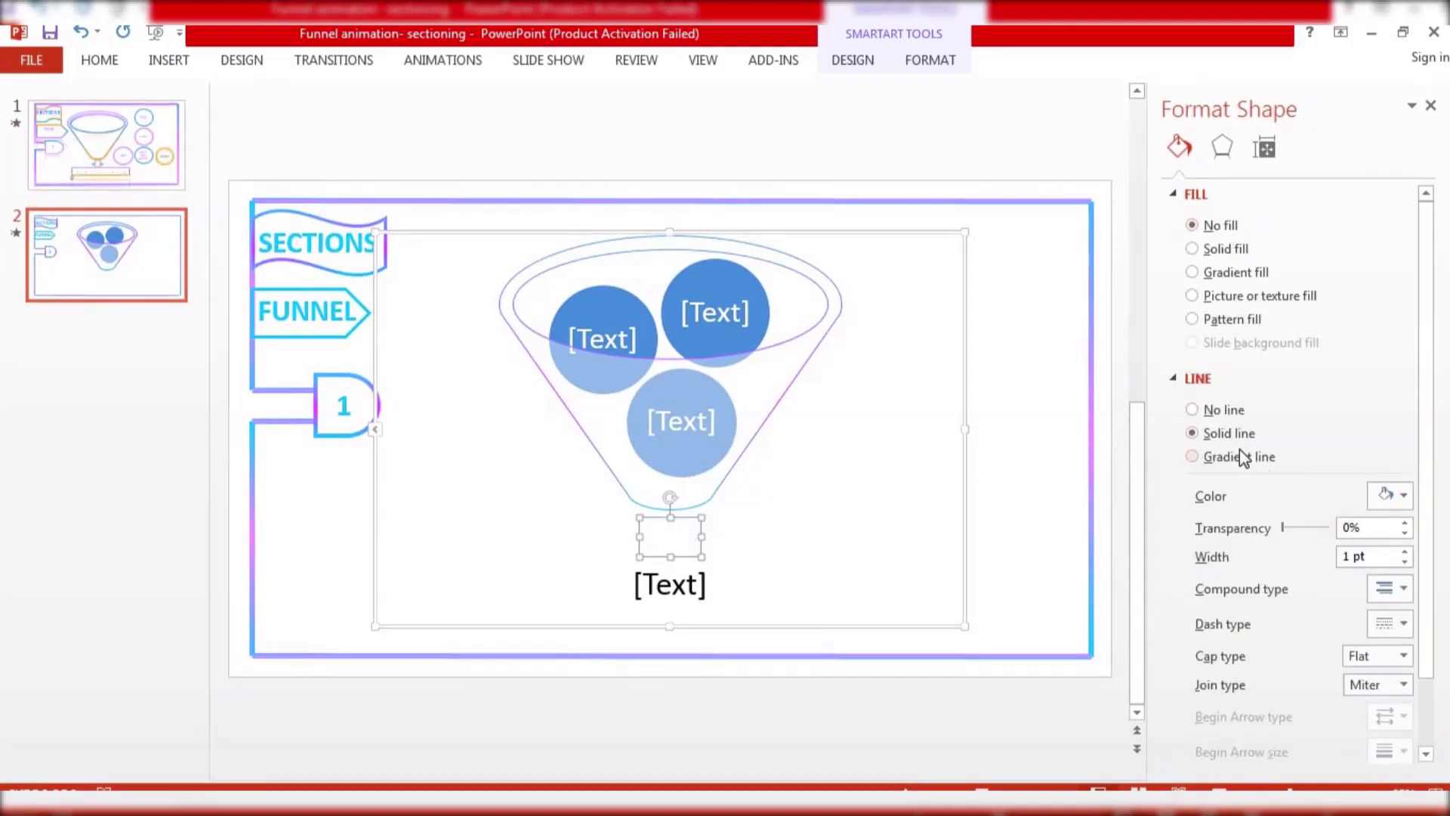
Switch the arrow's outline to a gradient line and set its first stop to the recent blue
left_click(1239, 456)
mouse_move(1297, 651)
left_mouse_down()
mouse_move(1331, 650)
mouse_move(1284, 651)
left_mouse_up()
left_click(1217, 648)
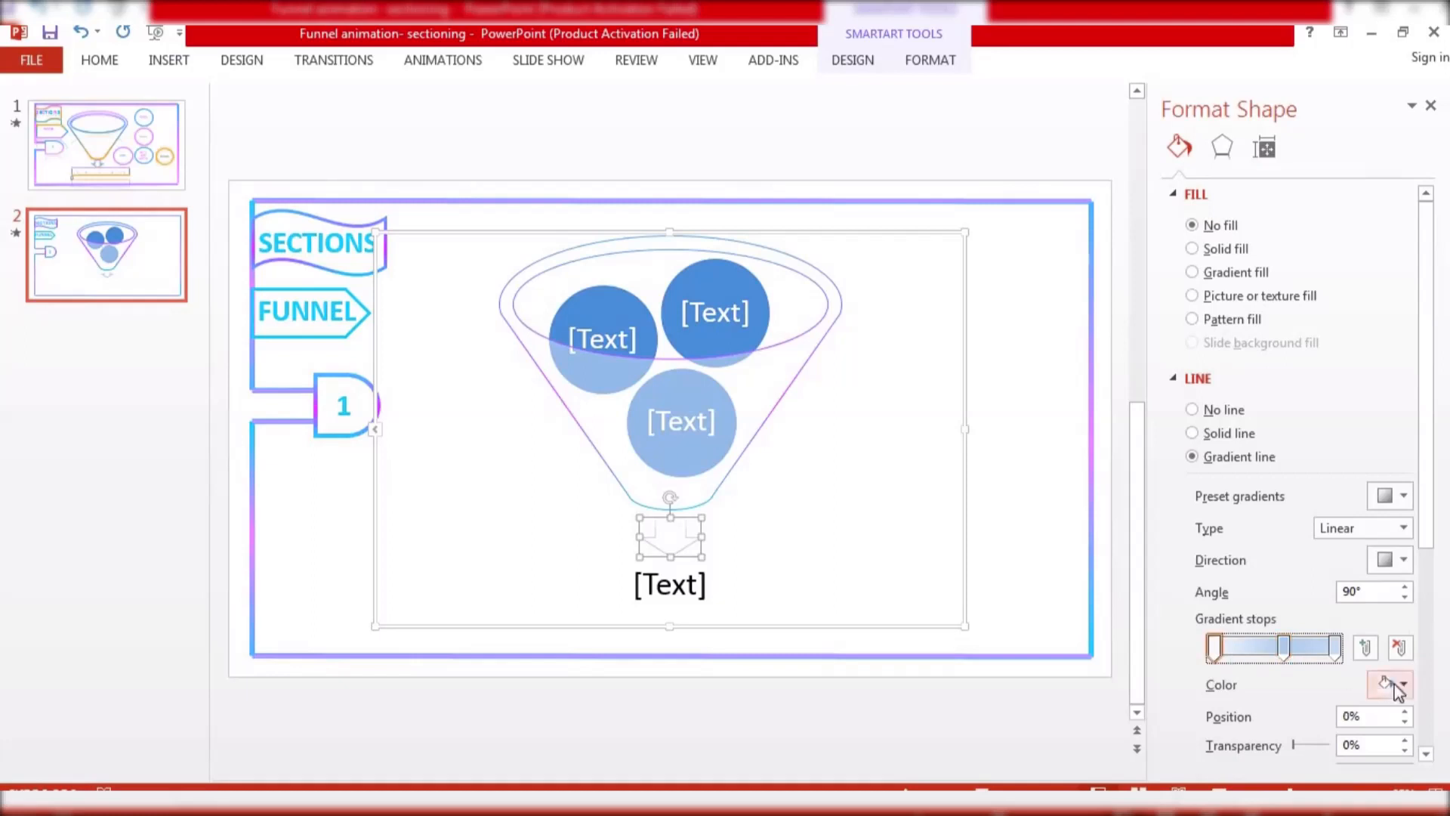
left_click(1390, 683)
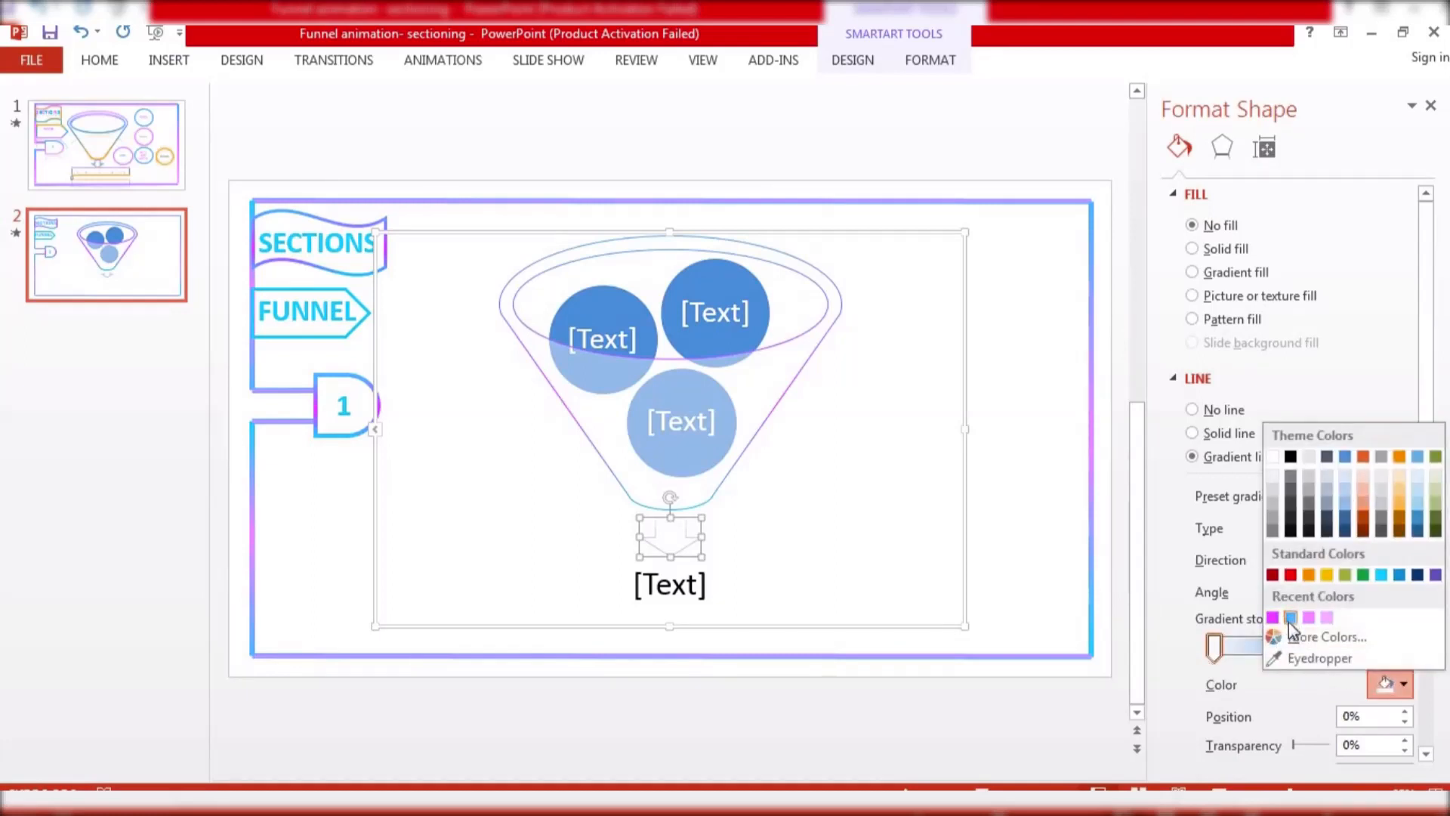
left_click(1290, 617)
Colour the arrow outline's middle stop pink and end stop Light Blue, then close the pane
left_click(1284, 650)
left_click(1394, 683)
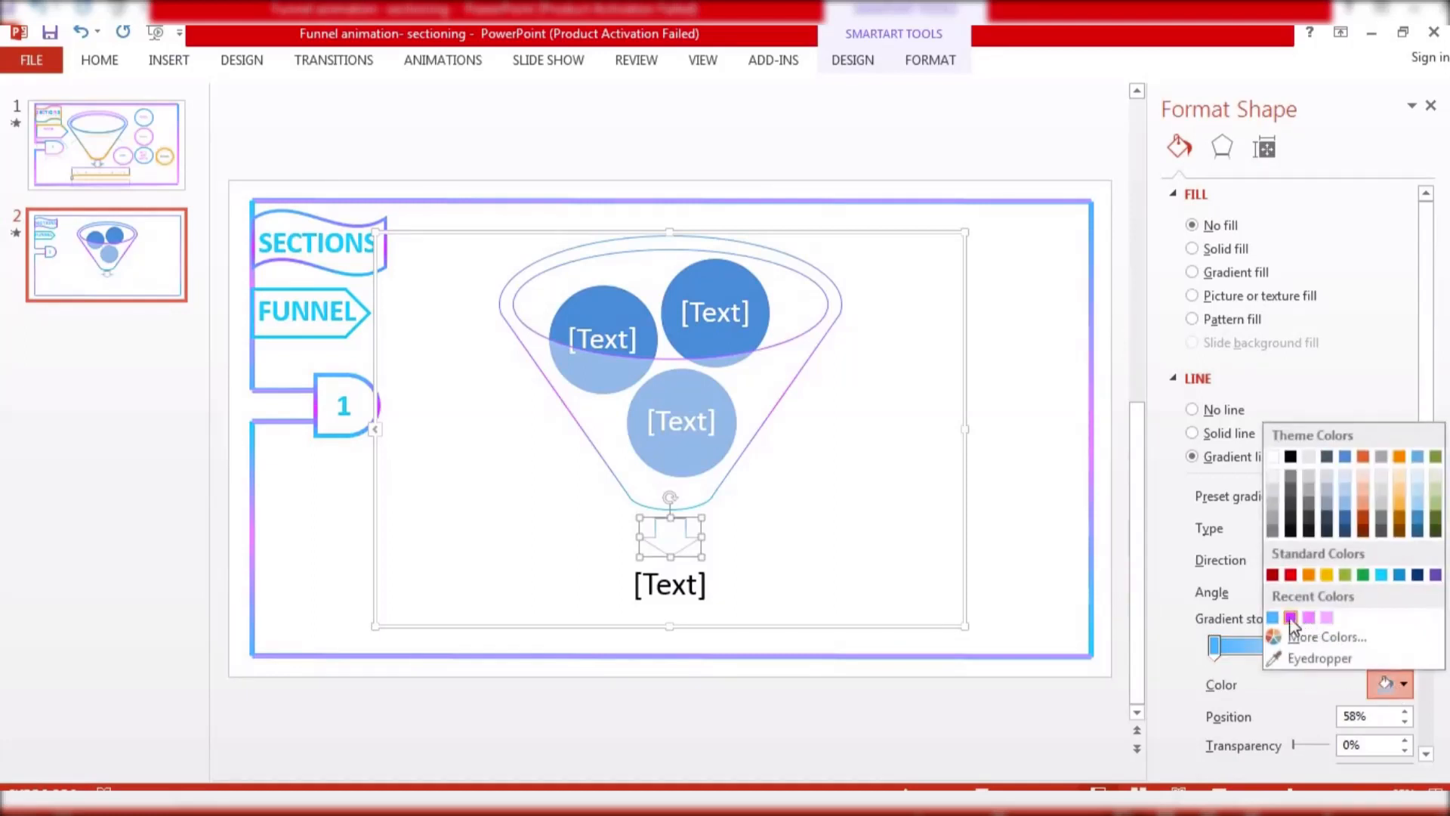
left_click(1291, 618)
left_click(1336, 647)
left_click(1392, 684)
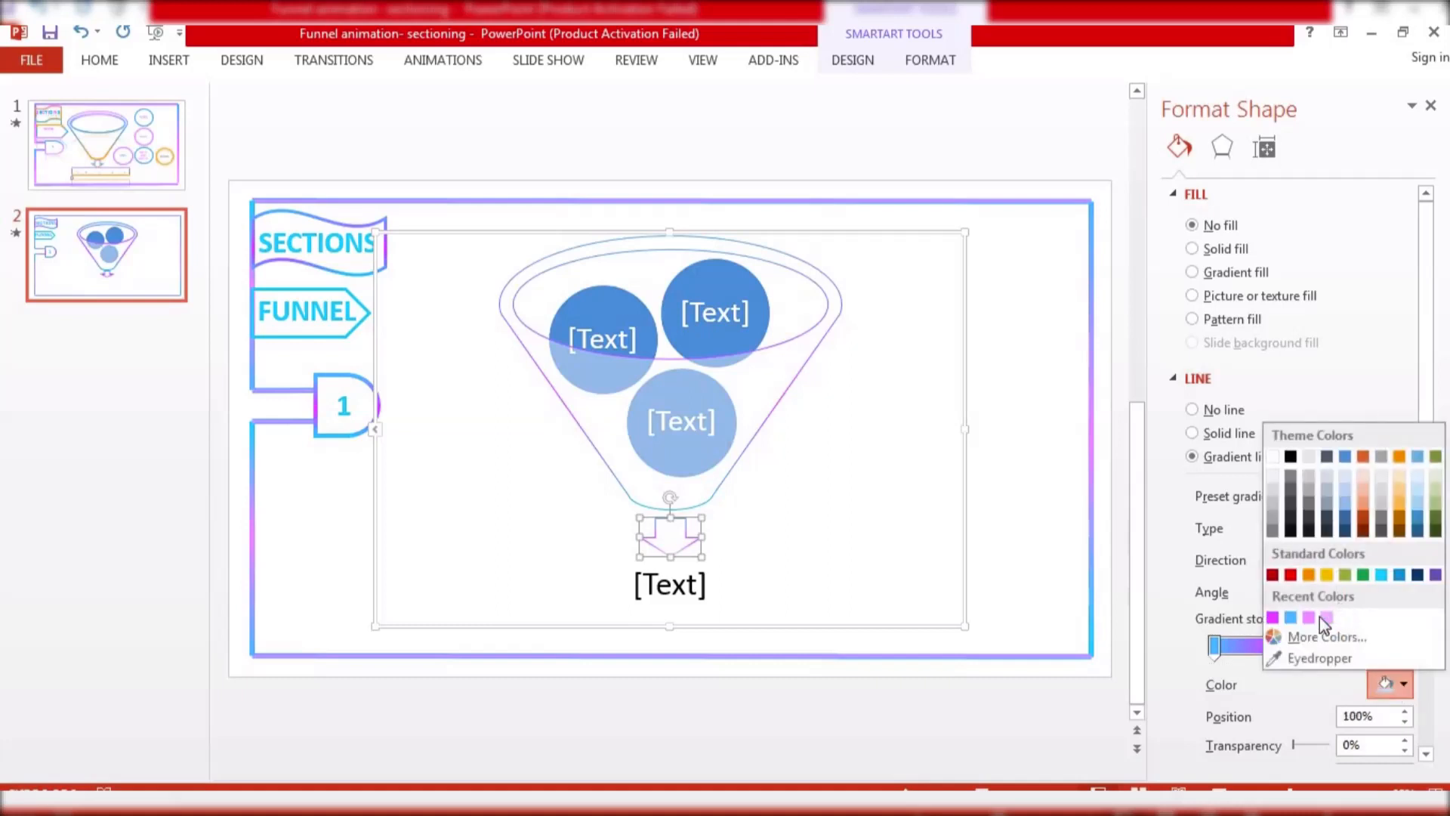
left_click(1383, 576)
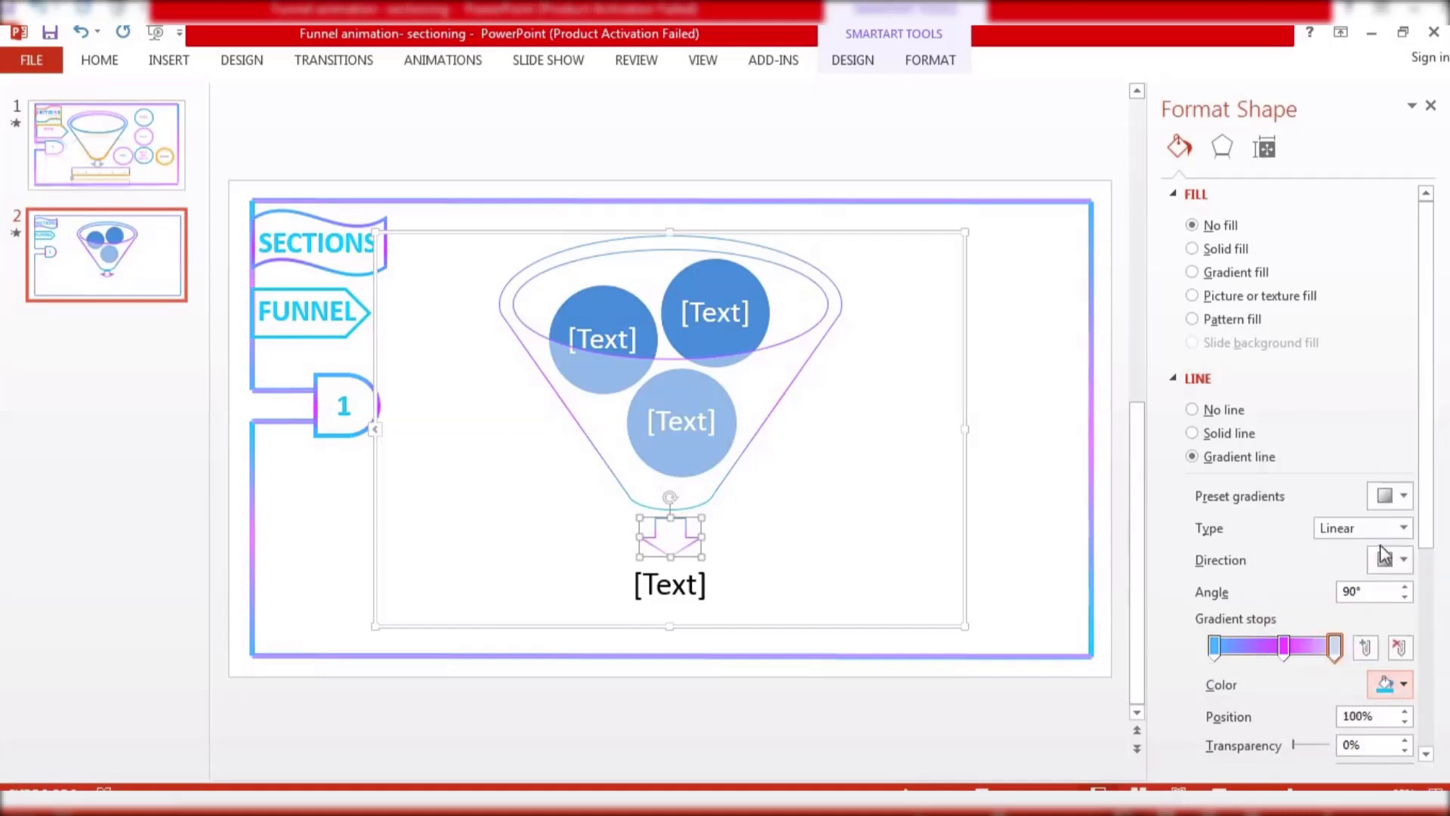
left_click(1431, 106)
left_click(417, 542)
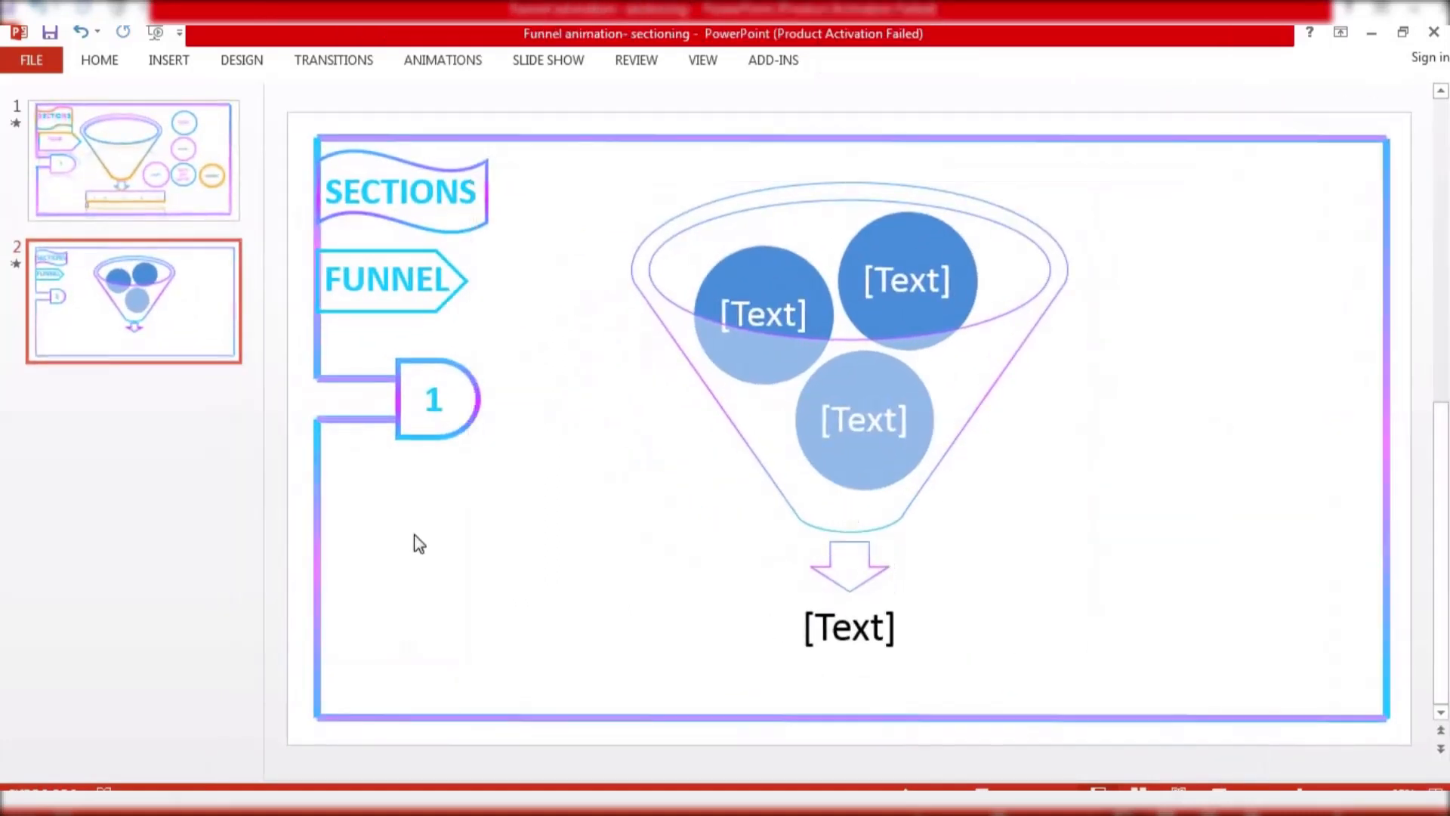
Move two of the circles out of the funnel to its right side
left_click(792, 261)
left_click_drag(792, 262, 1146, 265)
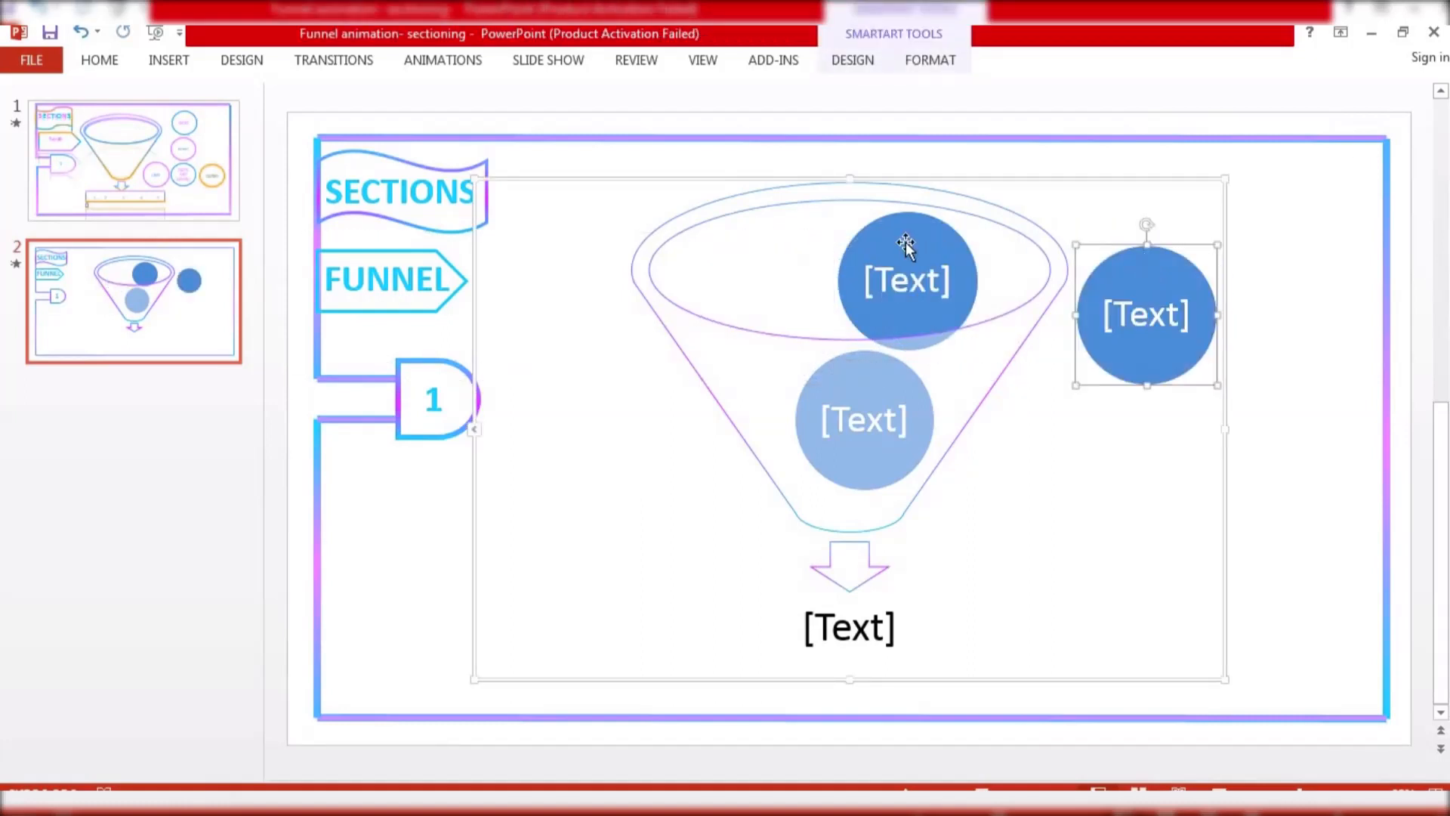
left_click_drag(905, 241, 1129, 432)
left_click(857, 336)
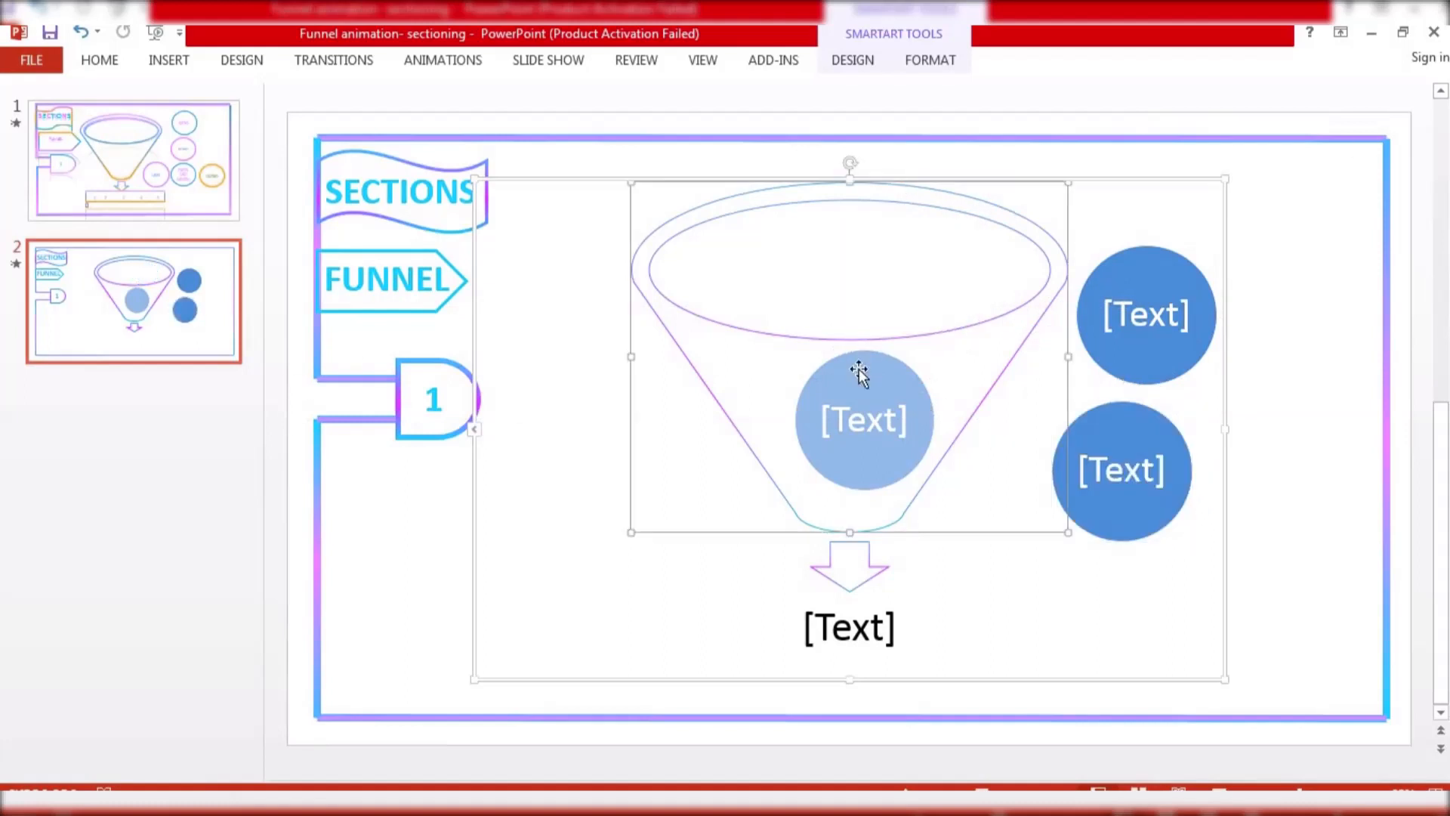
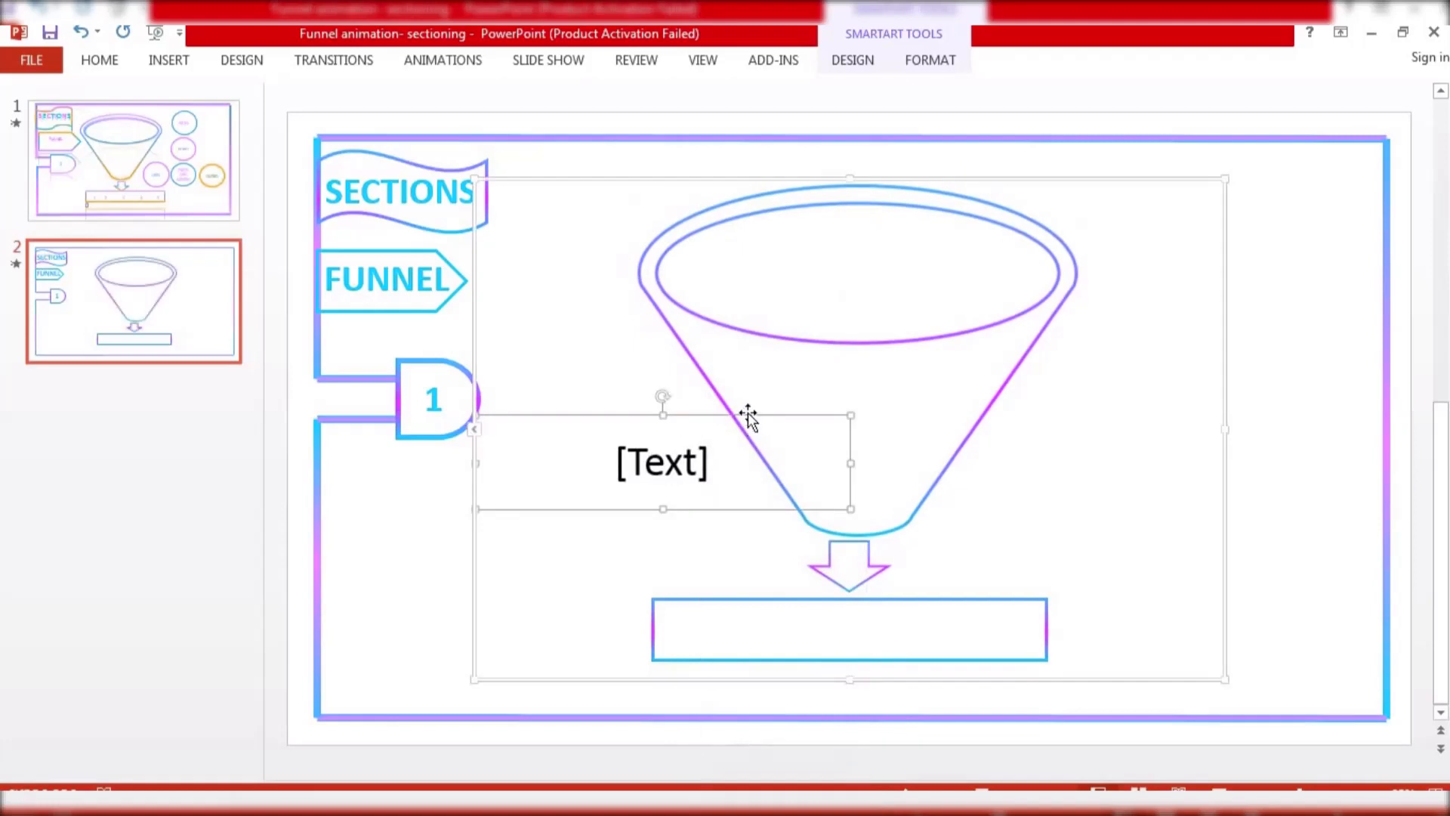
Move the SmartArt text placeholder down onto the rectangle bar below the arrow
left_click(690, 457)
left_click_drag(702, 414, 878, 589)
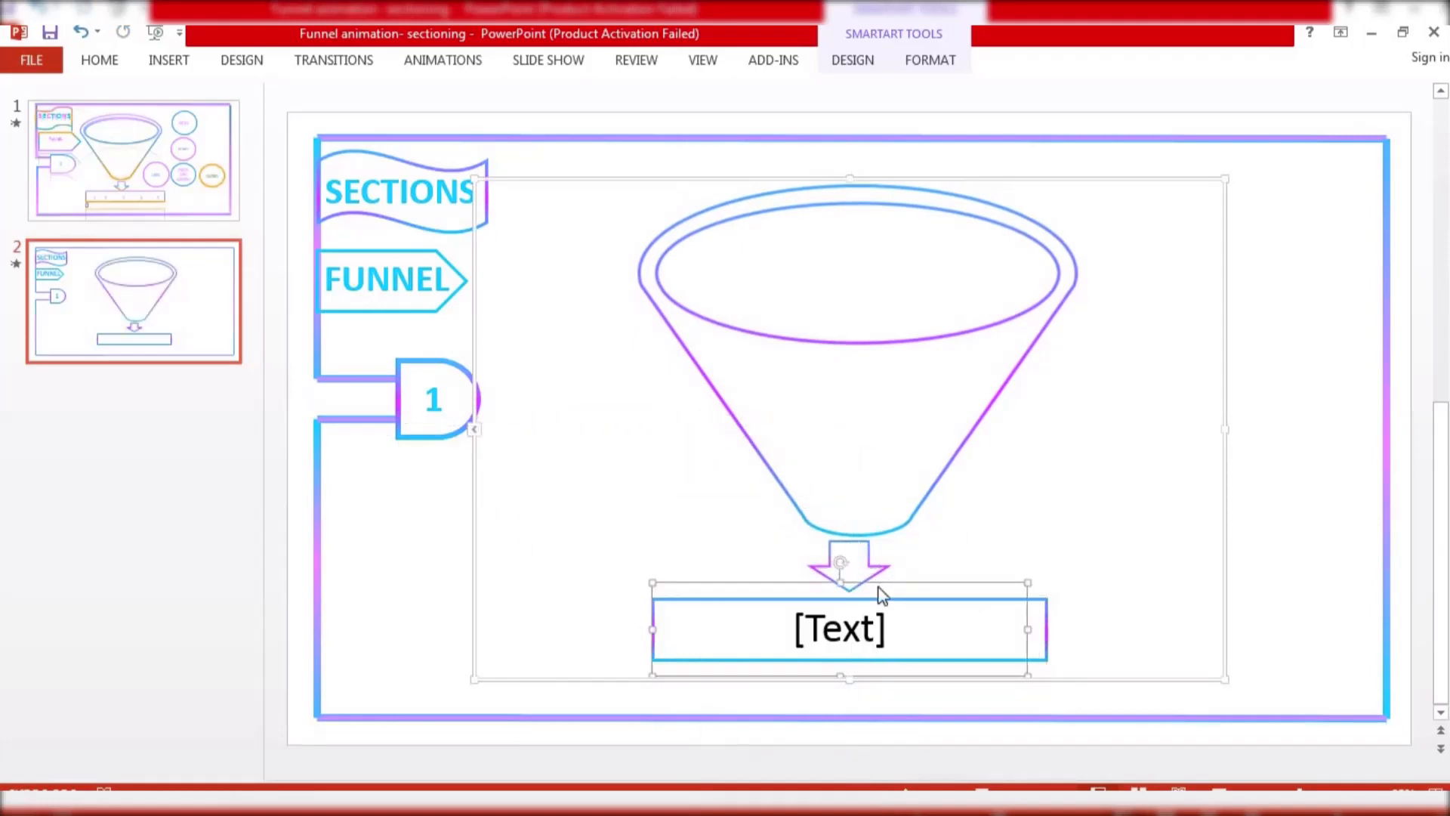
left_click(851, 630)
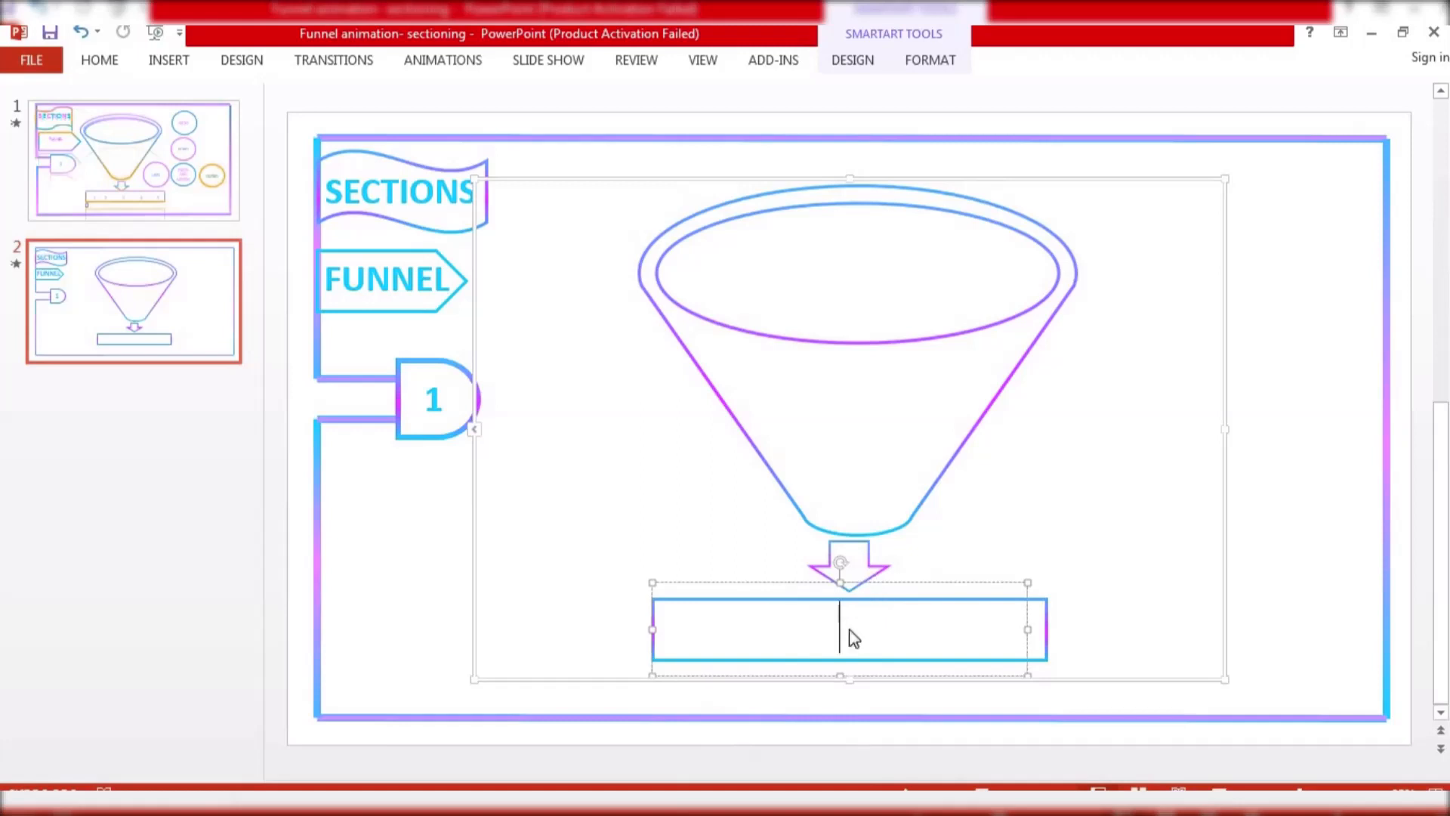
right_click(767, 586)
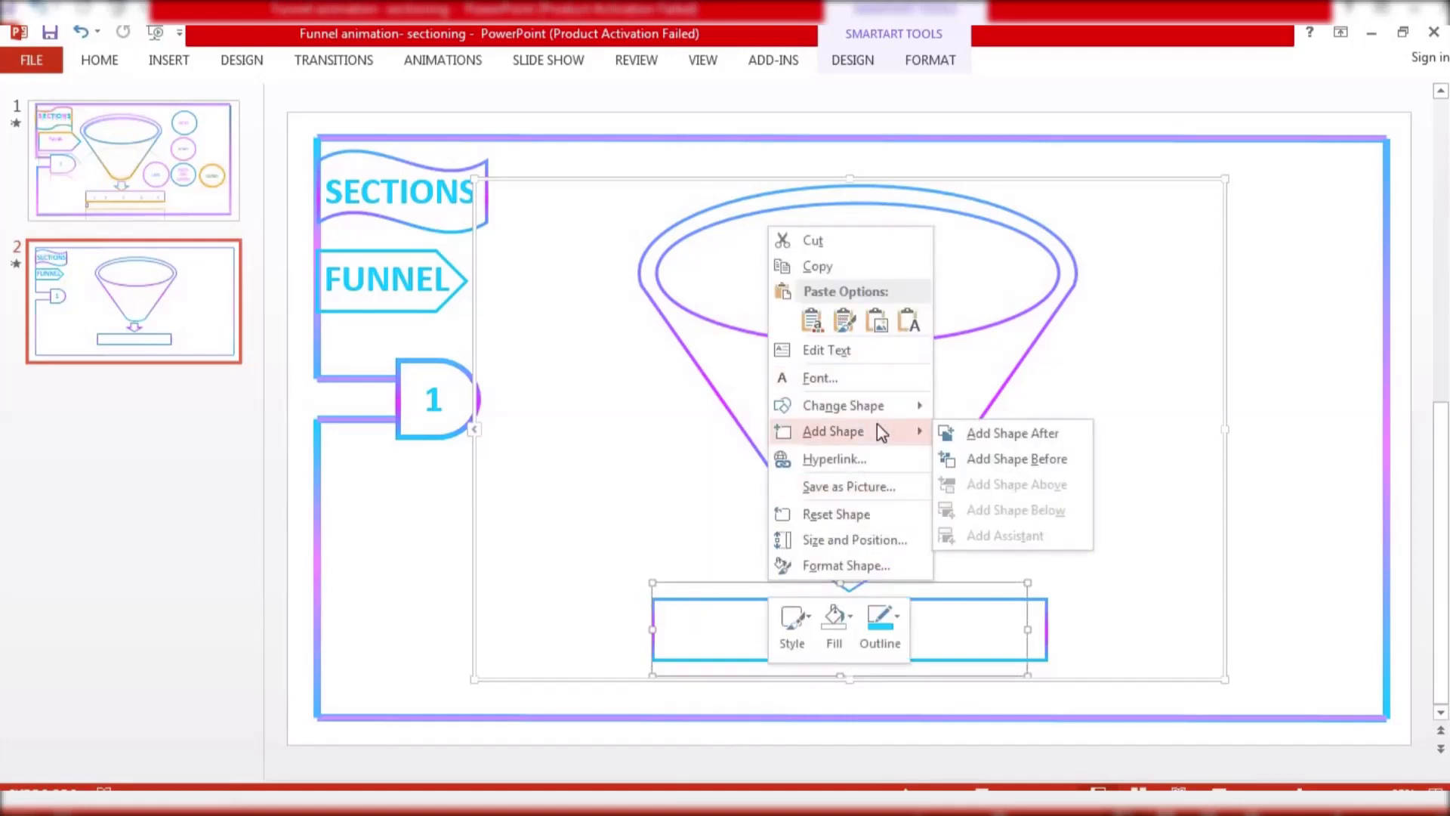
left_click(690, 538)
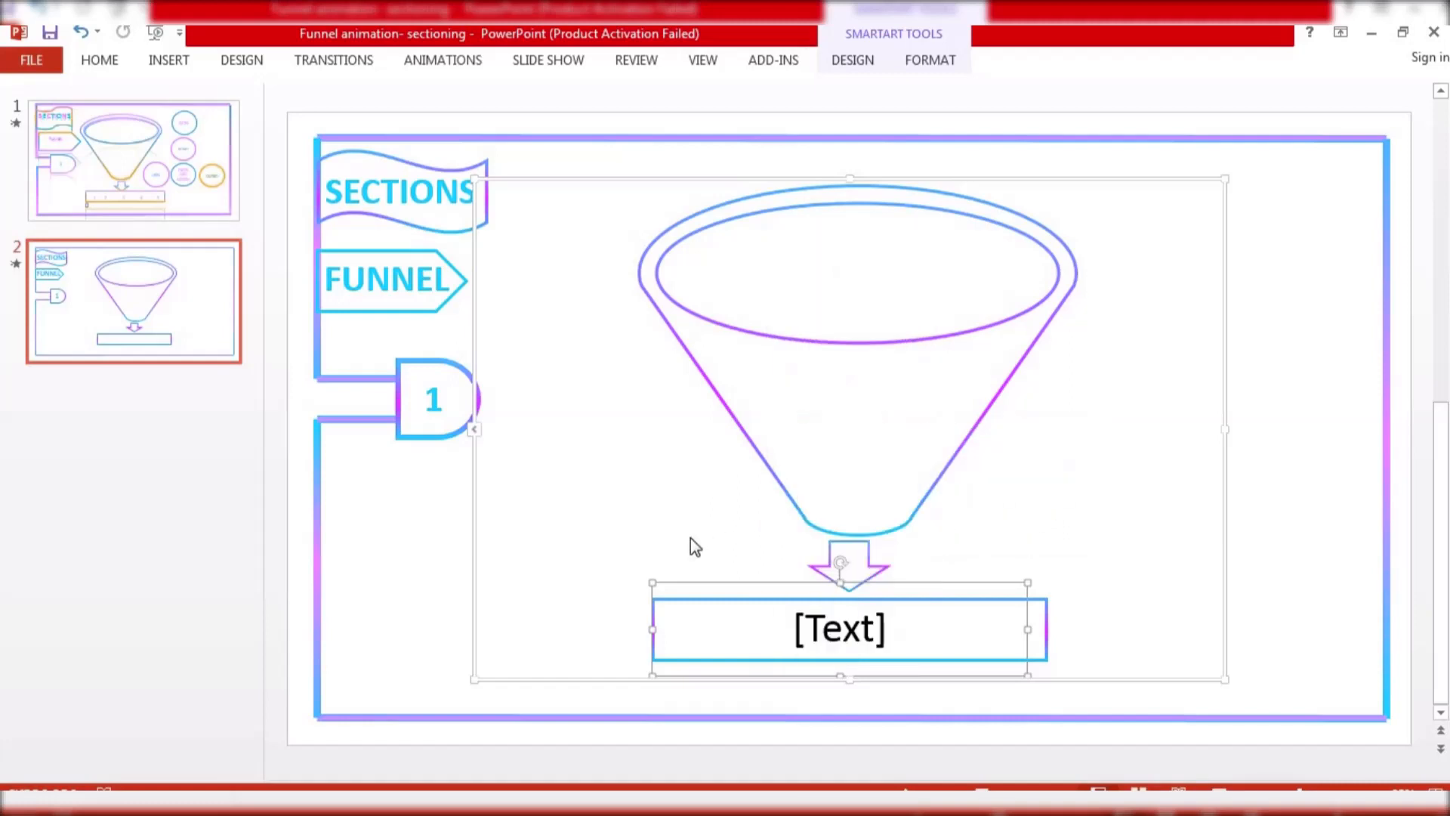
Enter 1 as the bar's text and narrow its text box to the bar's left end
left_click(861, 630)
type("1")
left_click_drag(977, 586, 738, 581)
left_click(614, 508)
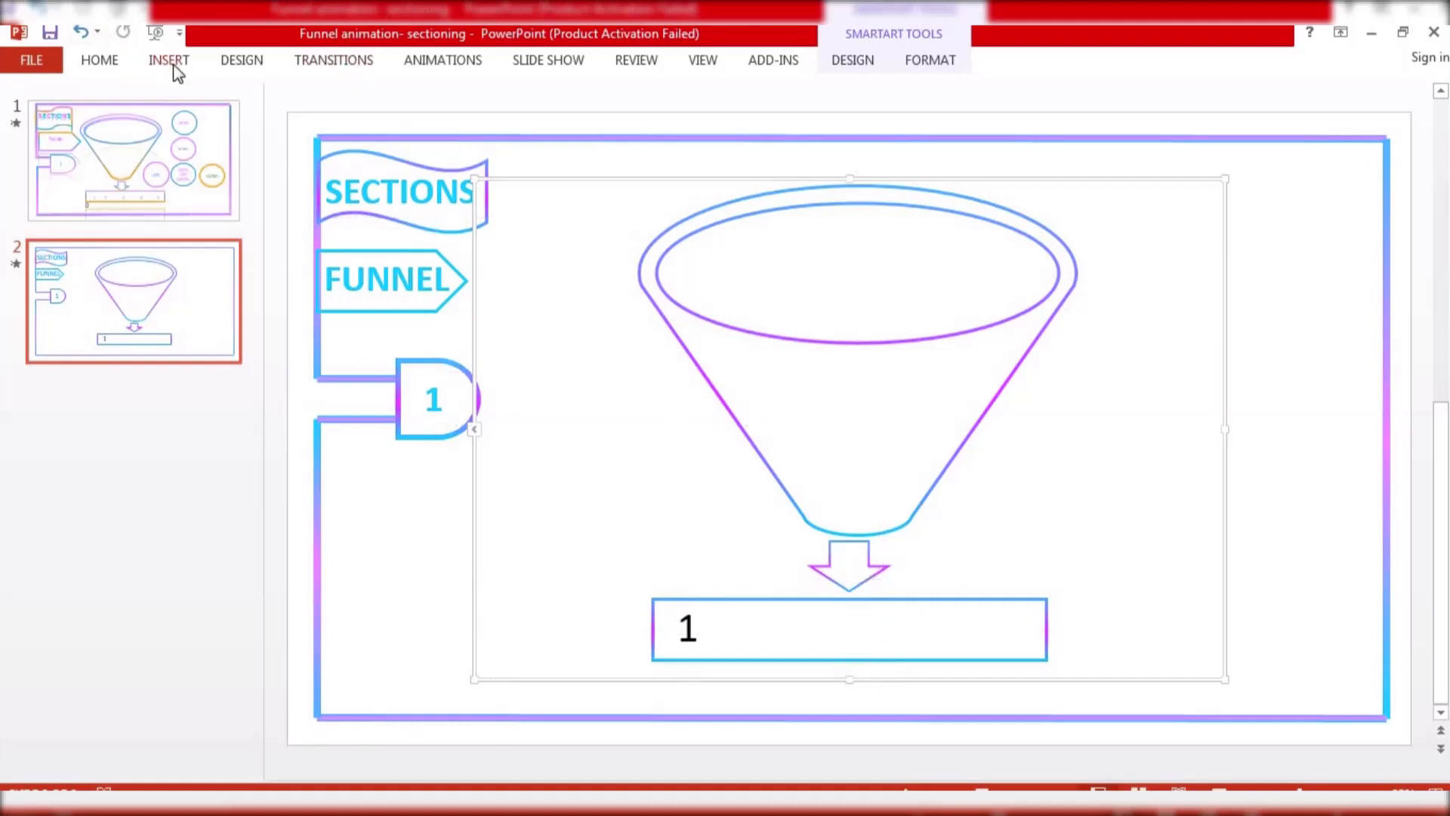
Paste four copies of the cyan 1 label and space them evenly along the bar
left_click(431, 398)
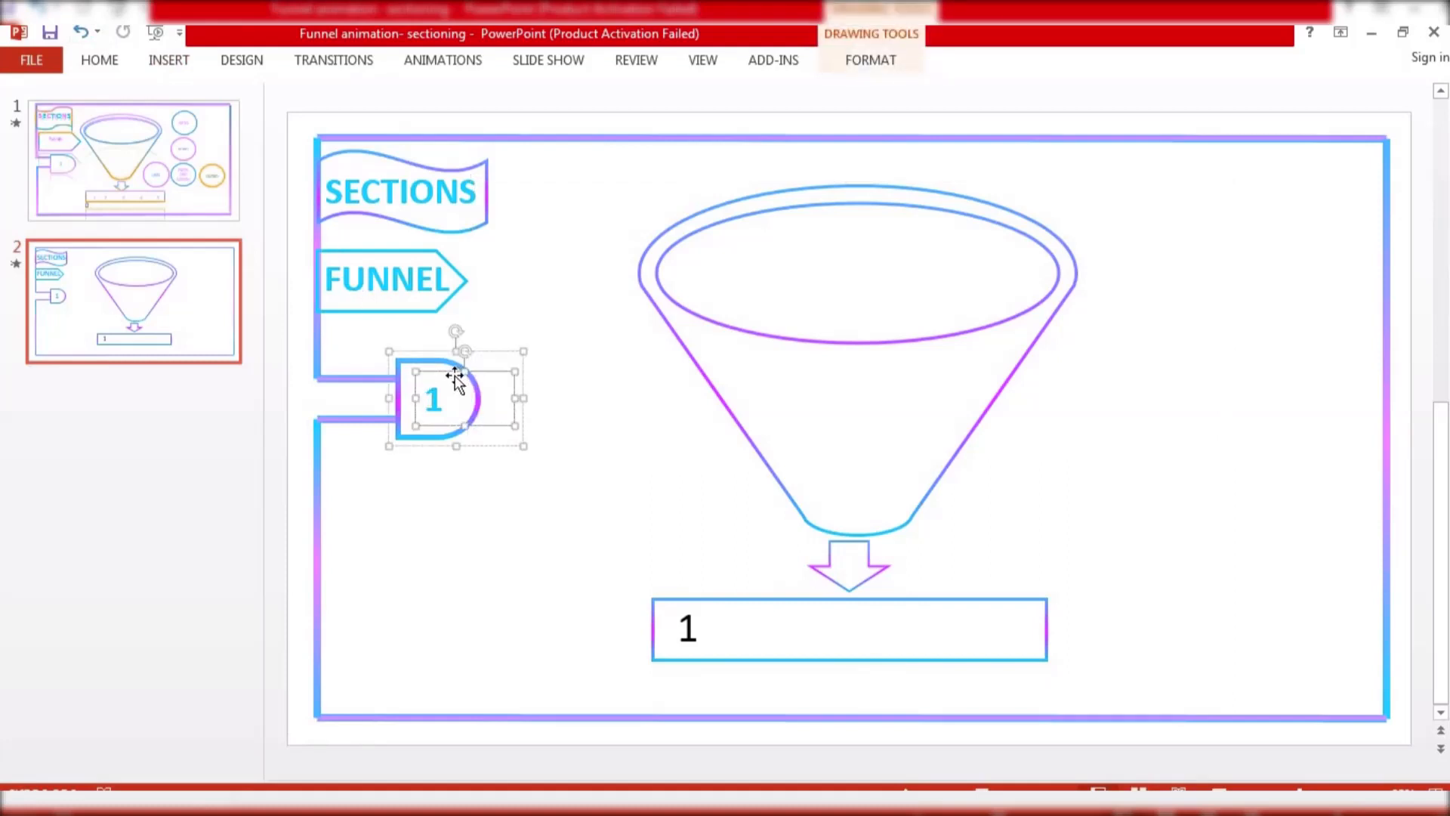
key("ctrl+v")
left_click_drag(462, 385, 814, 601)
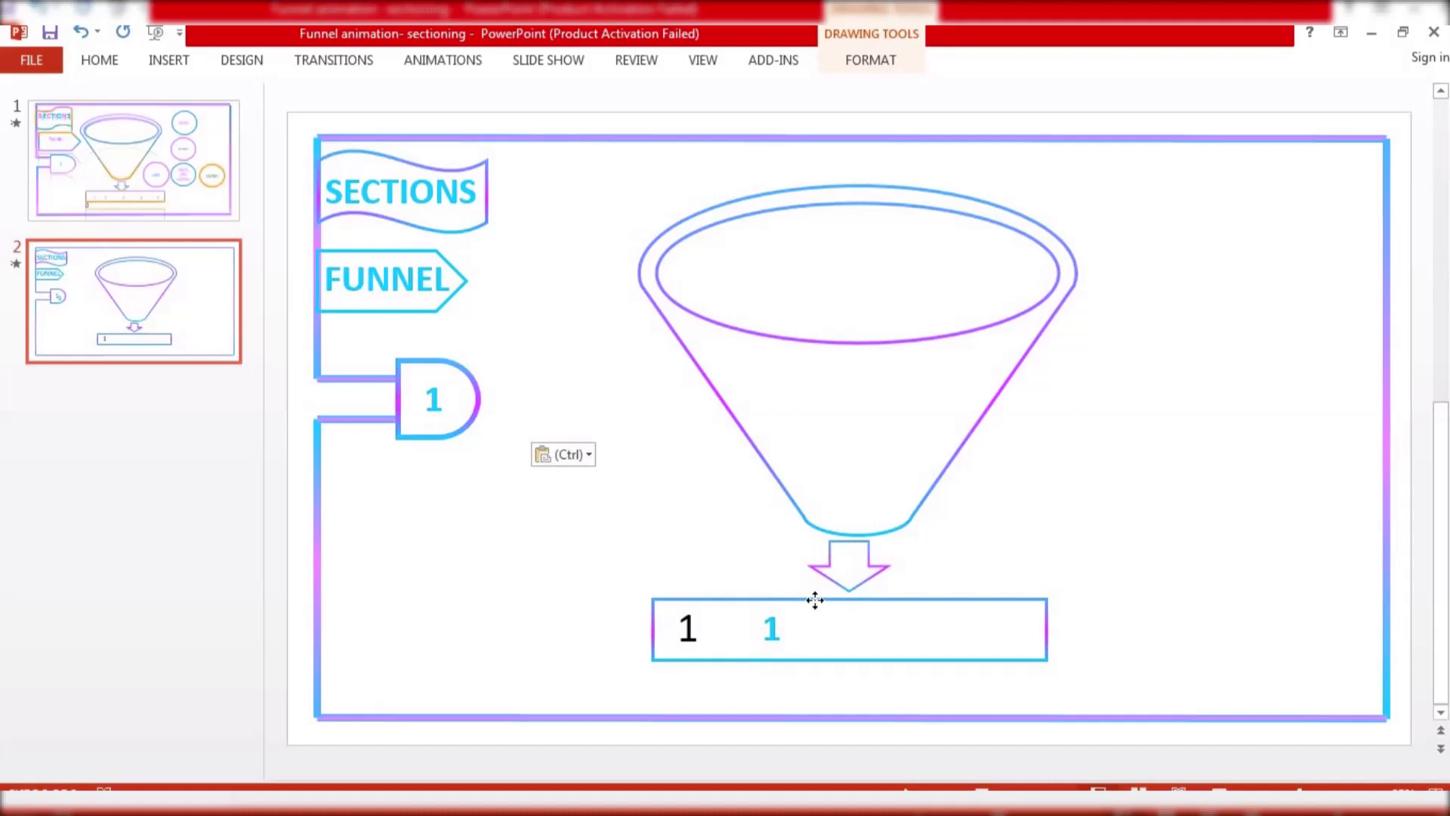
left_click(814, 600)
key("ctrl+v")
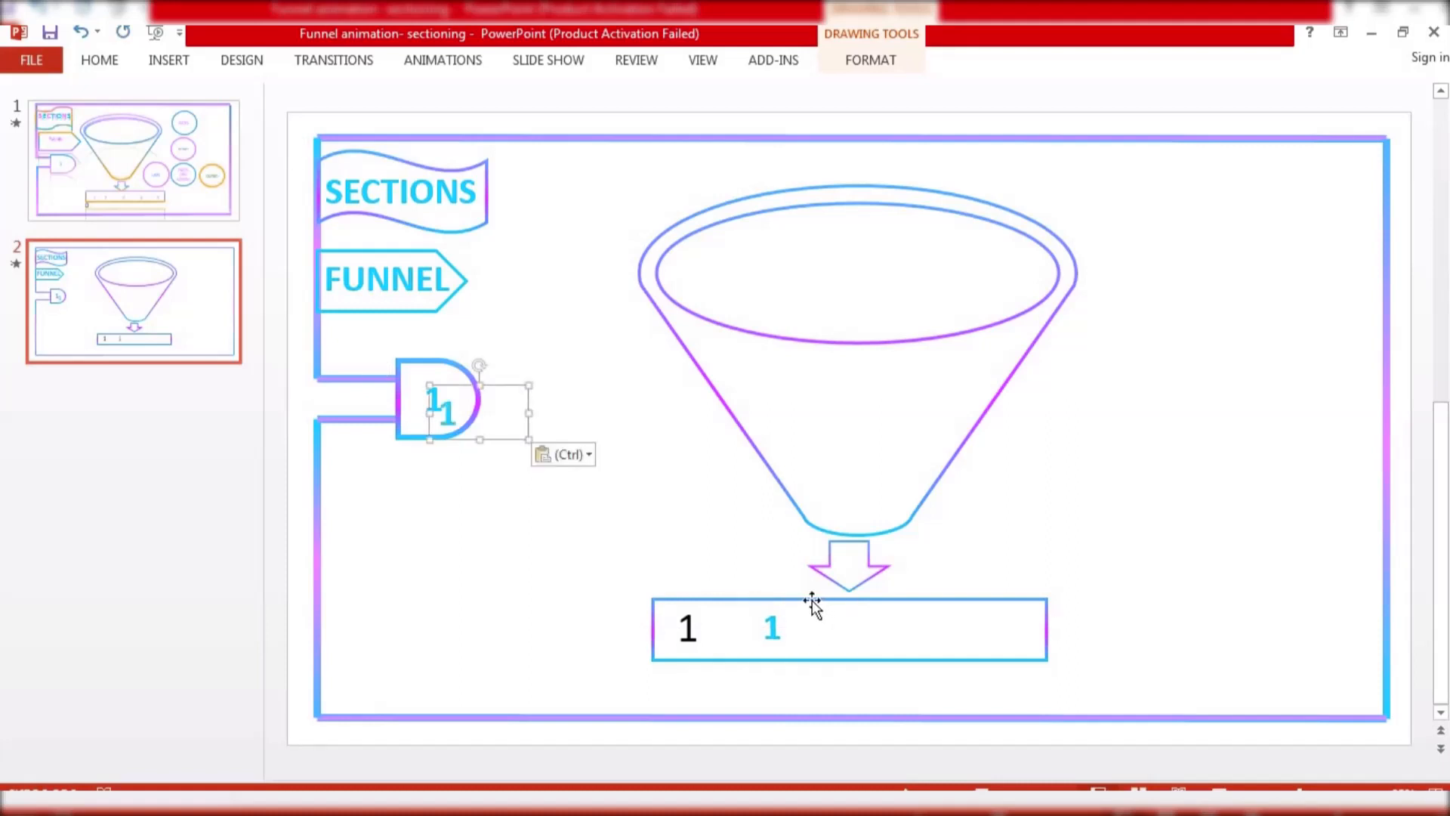
left_click_drag(506, 382, 912, 595)
key("ctrl+v")
left_click_drag(501, 387, 1005, 605)
key("ctrl+v")
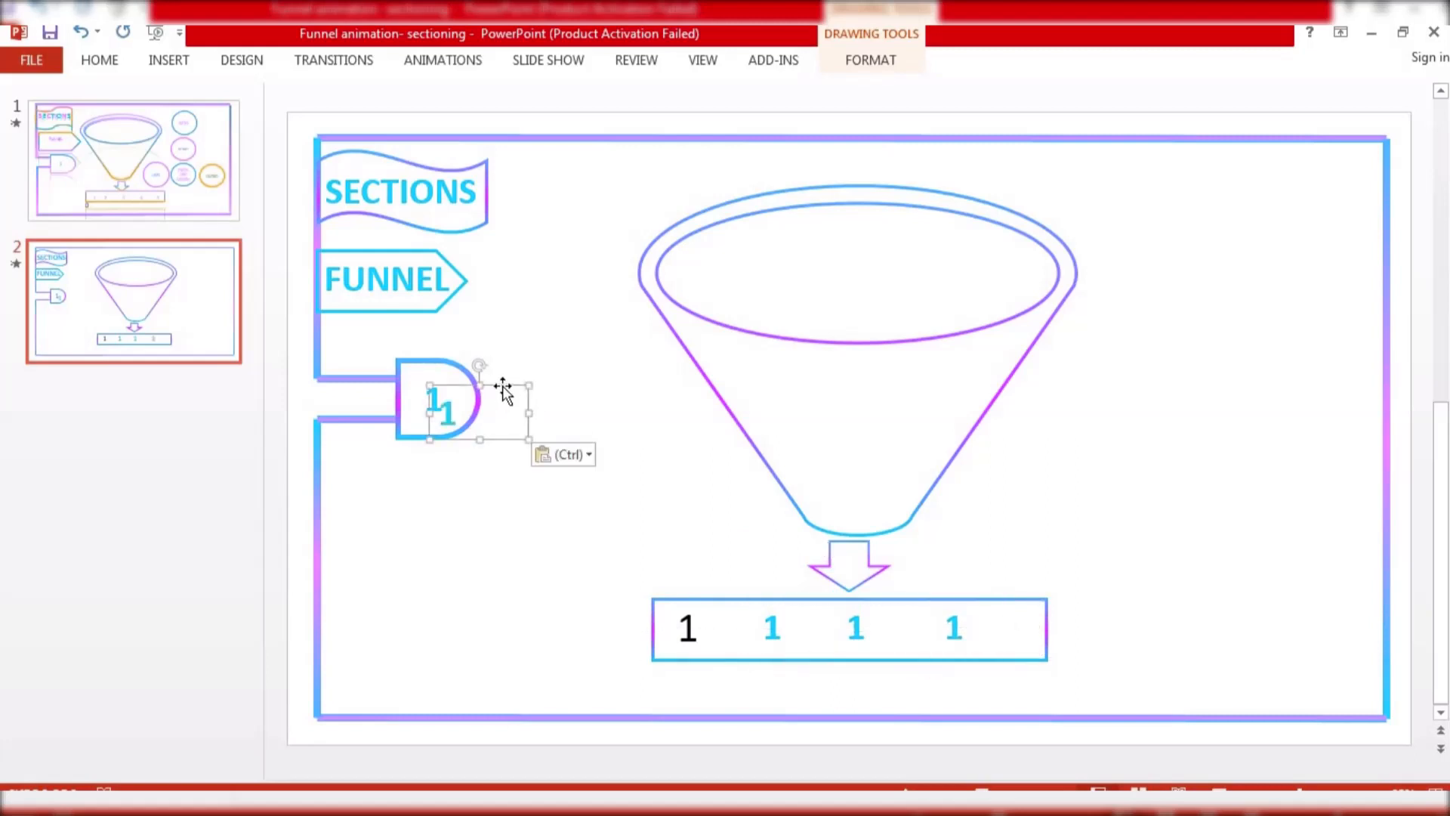
left_click_drag(503, 390, 1080, 599)
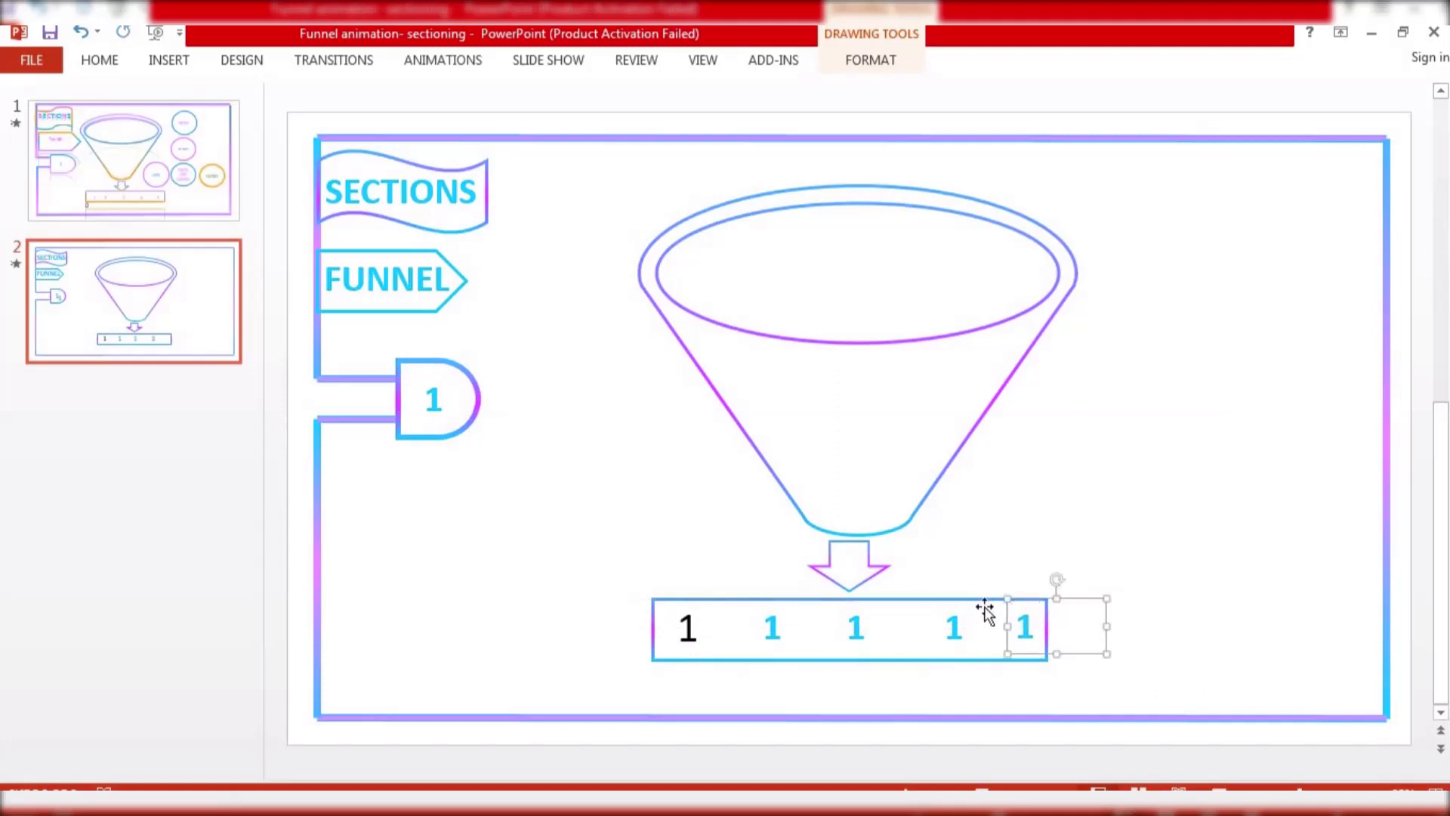
left_click(954, 614)
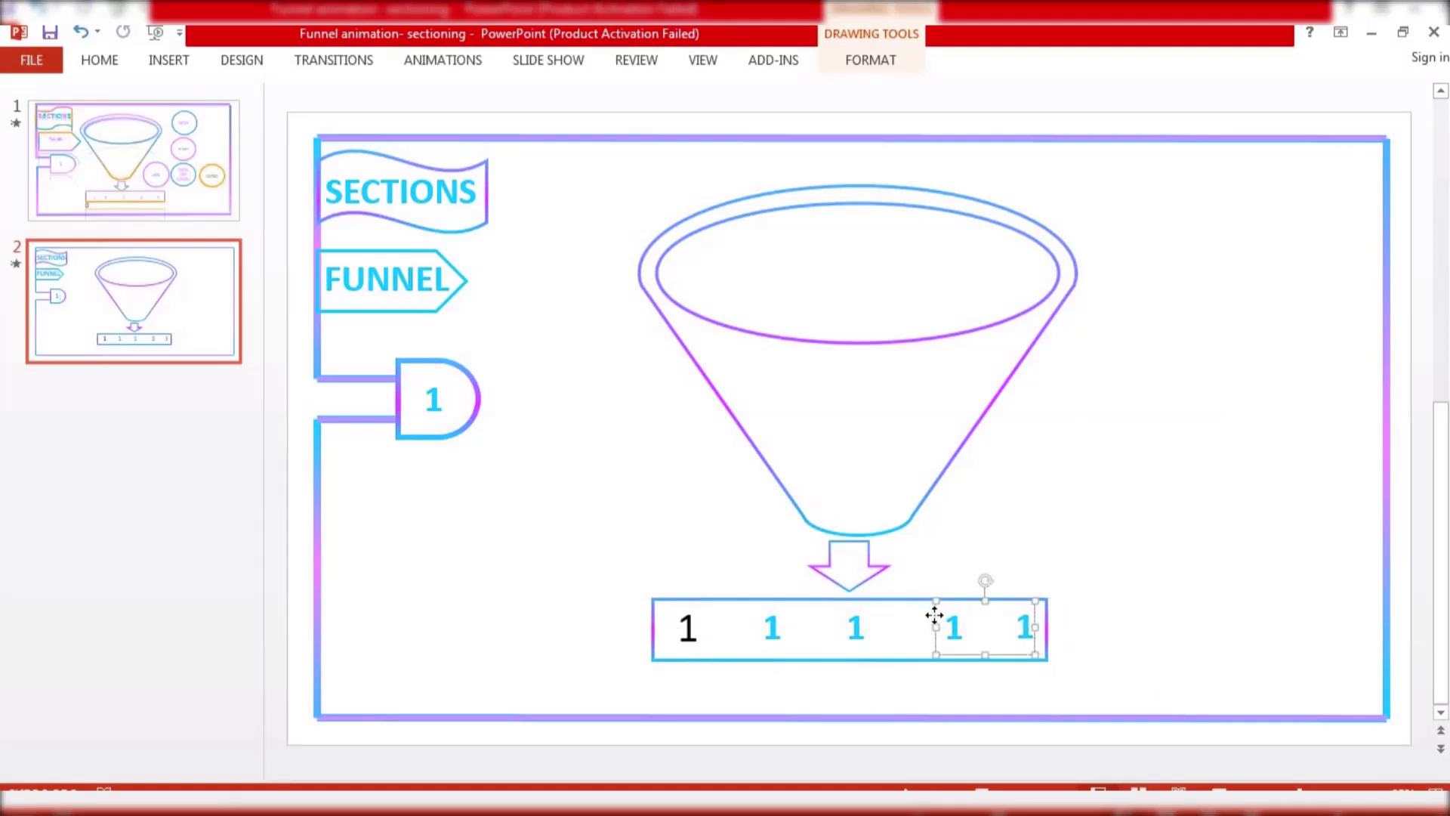
left_click_drag(934, 615, 921, 614)
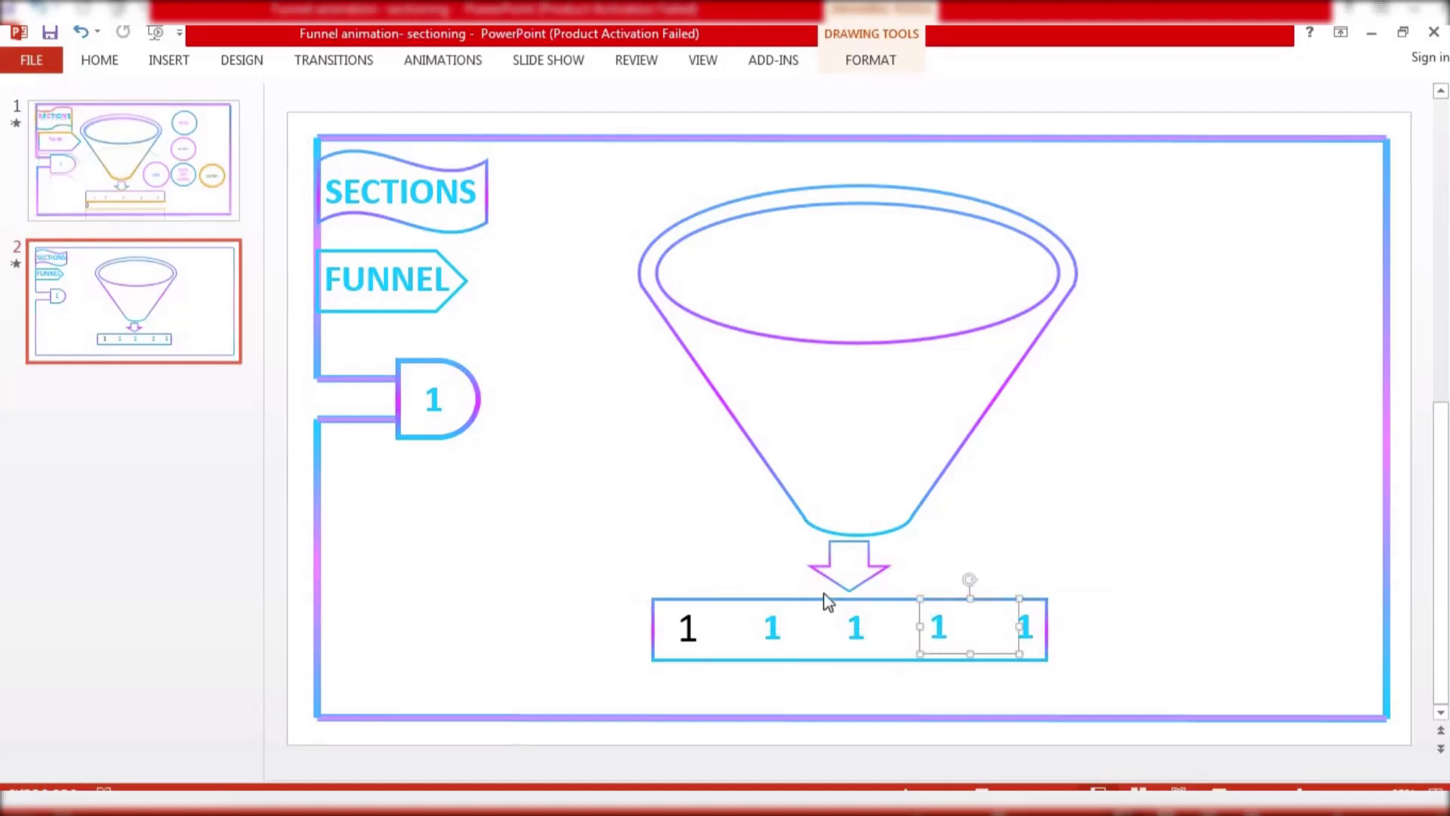
Renumber the copied labels in the bar as 2, 3, 4 and 5
left_click(779, 626)
key("BackSpace")
type("2")
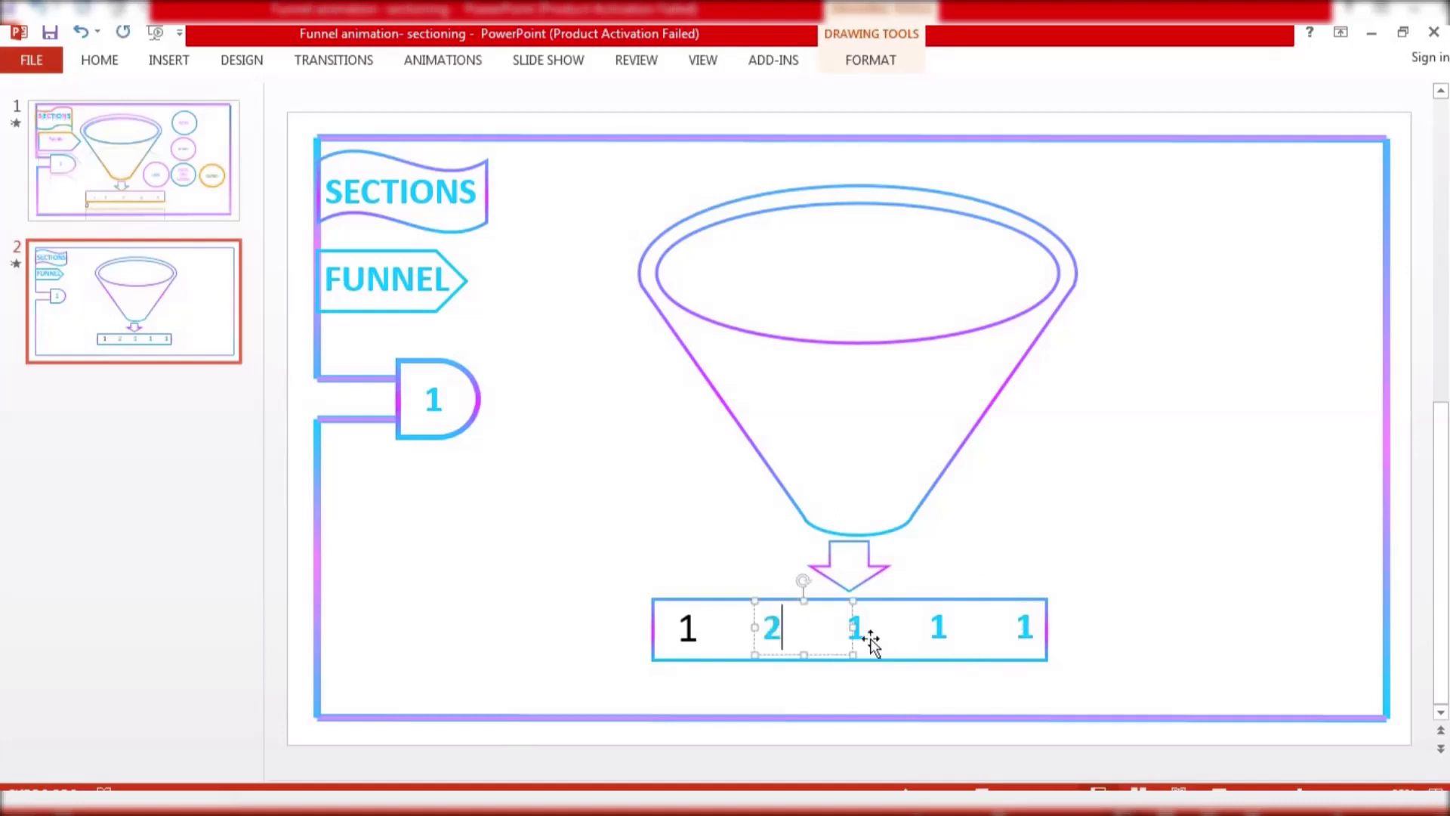
left_click(861, 633)
key("BackSpace")
type("3")
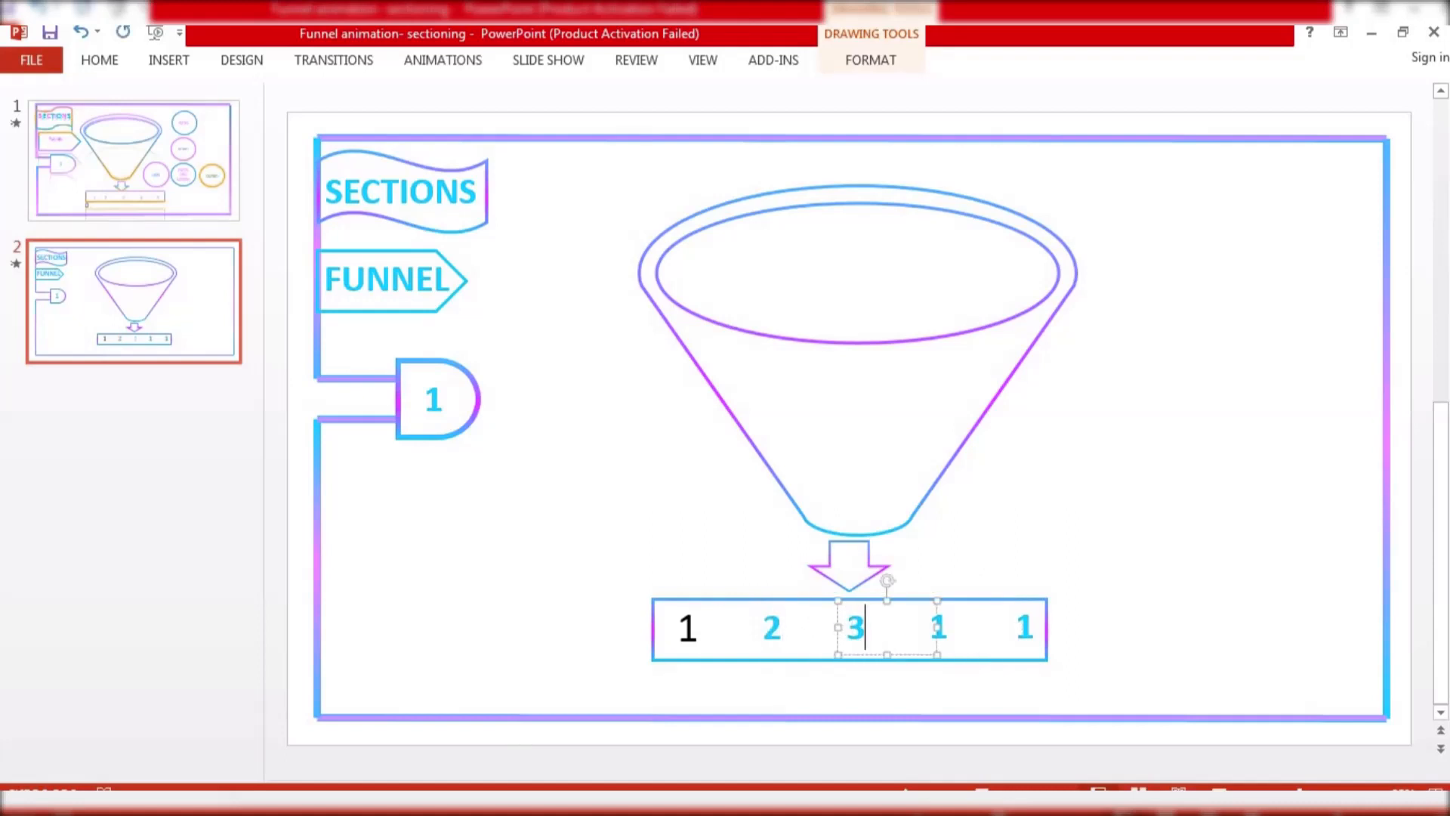
left_click(947, 629)
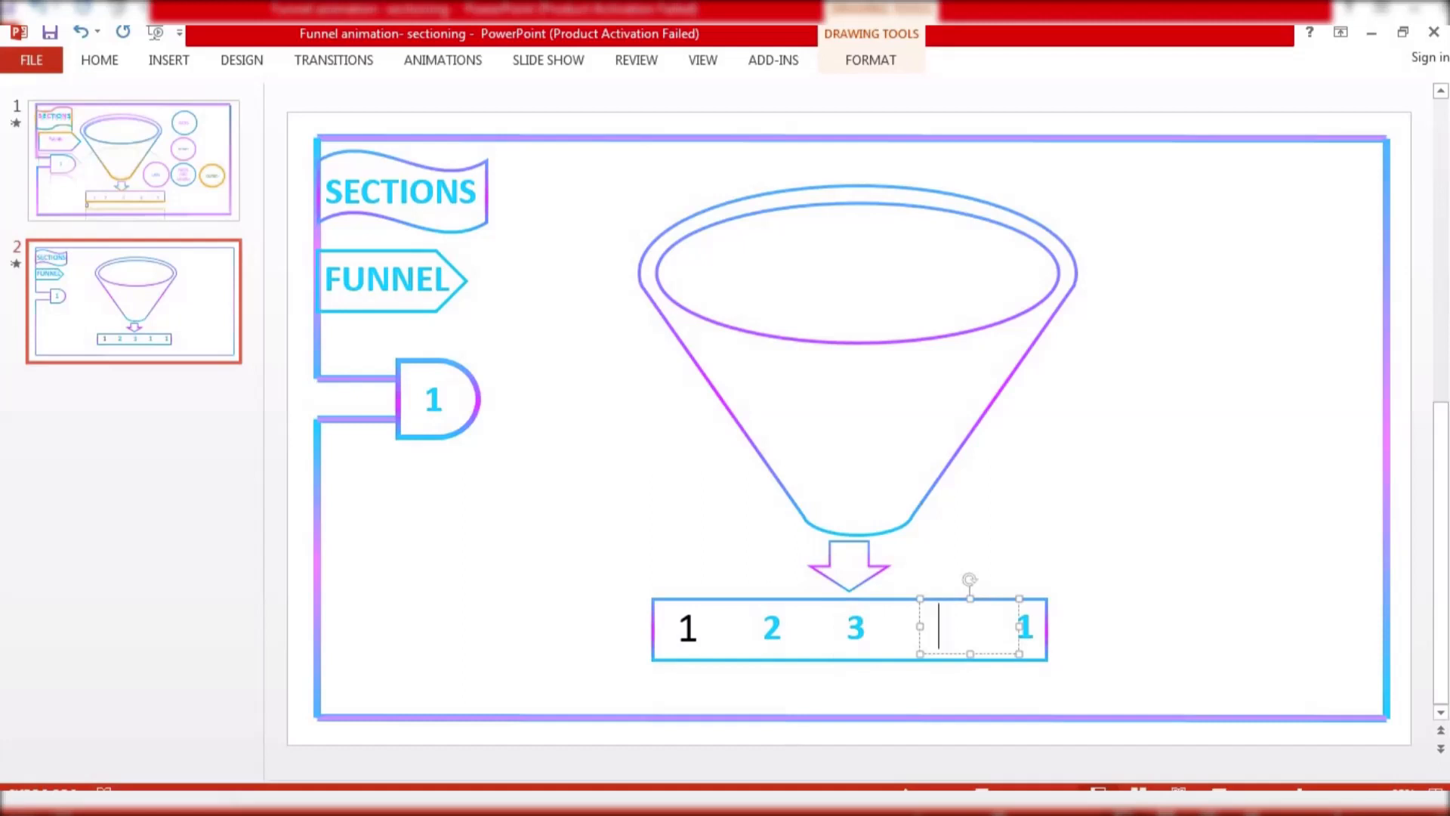
type("4")
left_click(1033, 633)
key("BackSpace")
type("5")
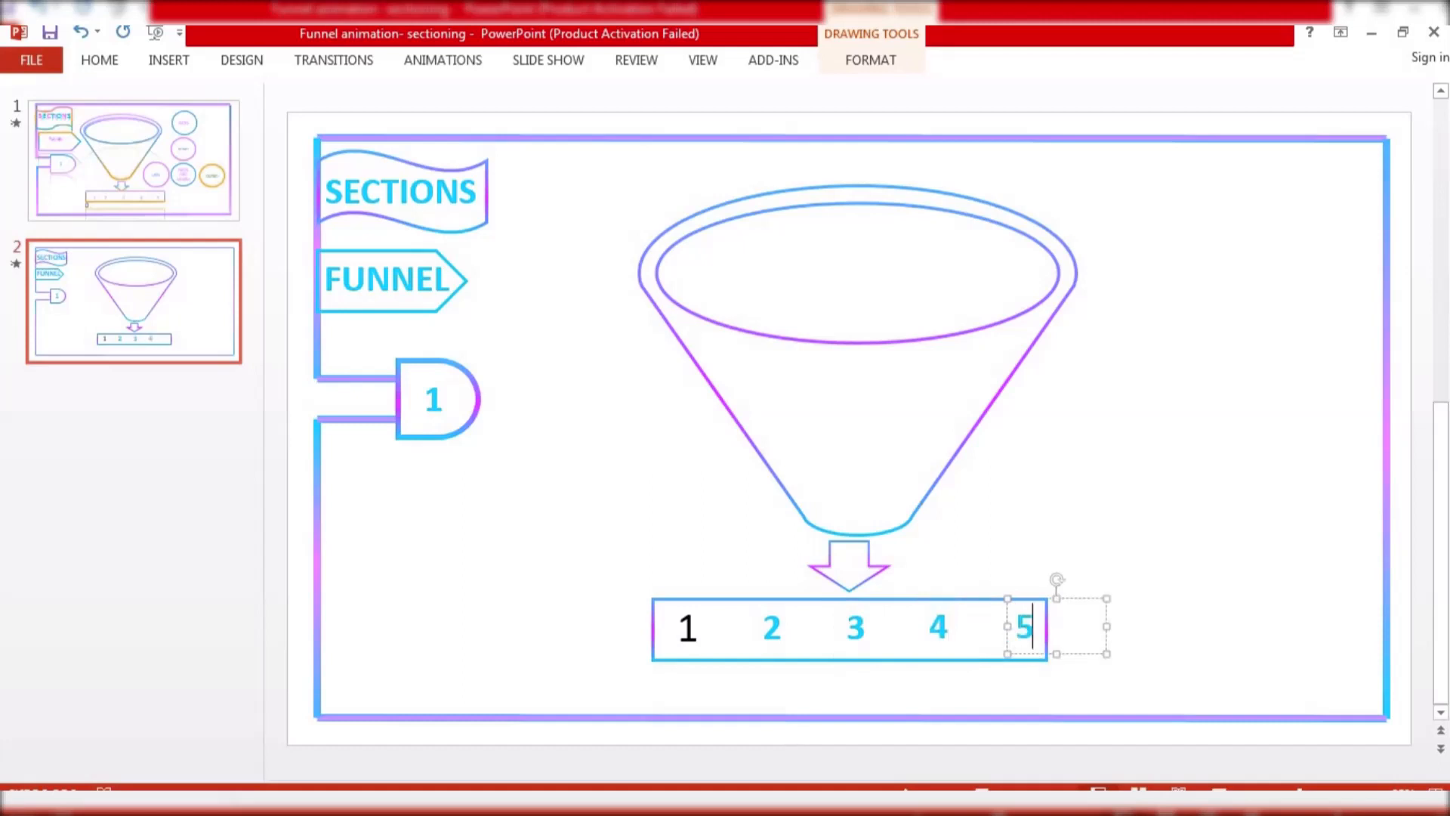
left_click(645, 414)
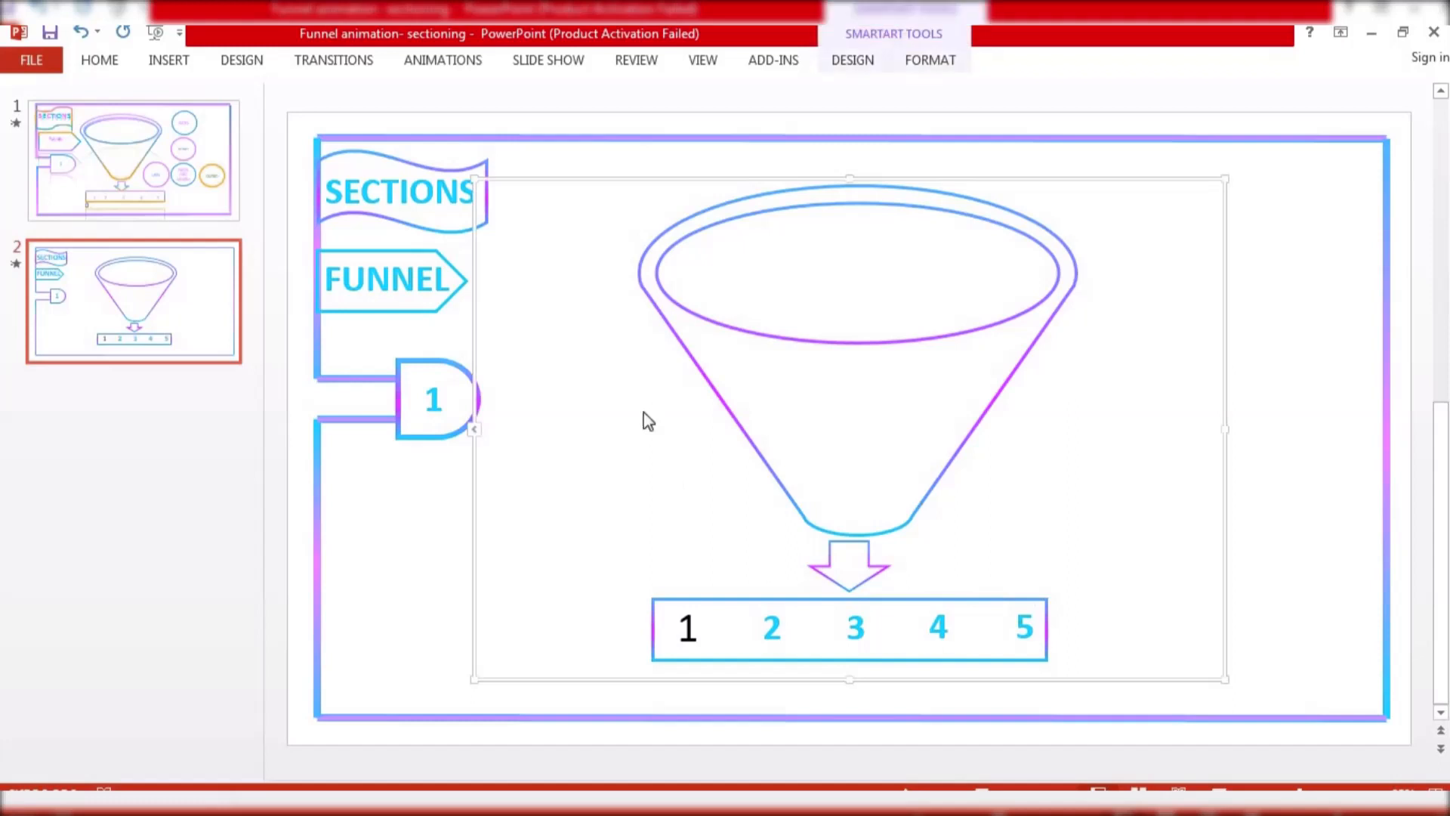
left_click(691, 626)
double_click(687, 627)
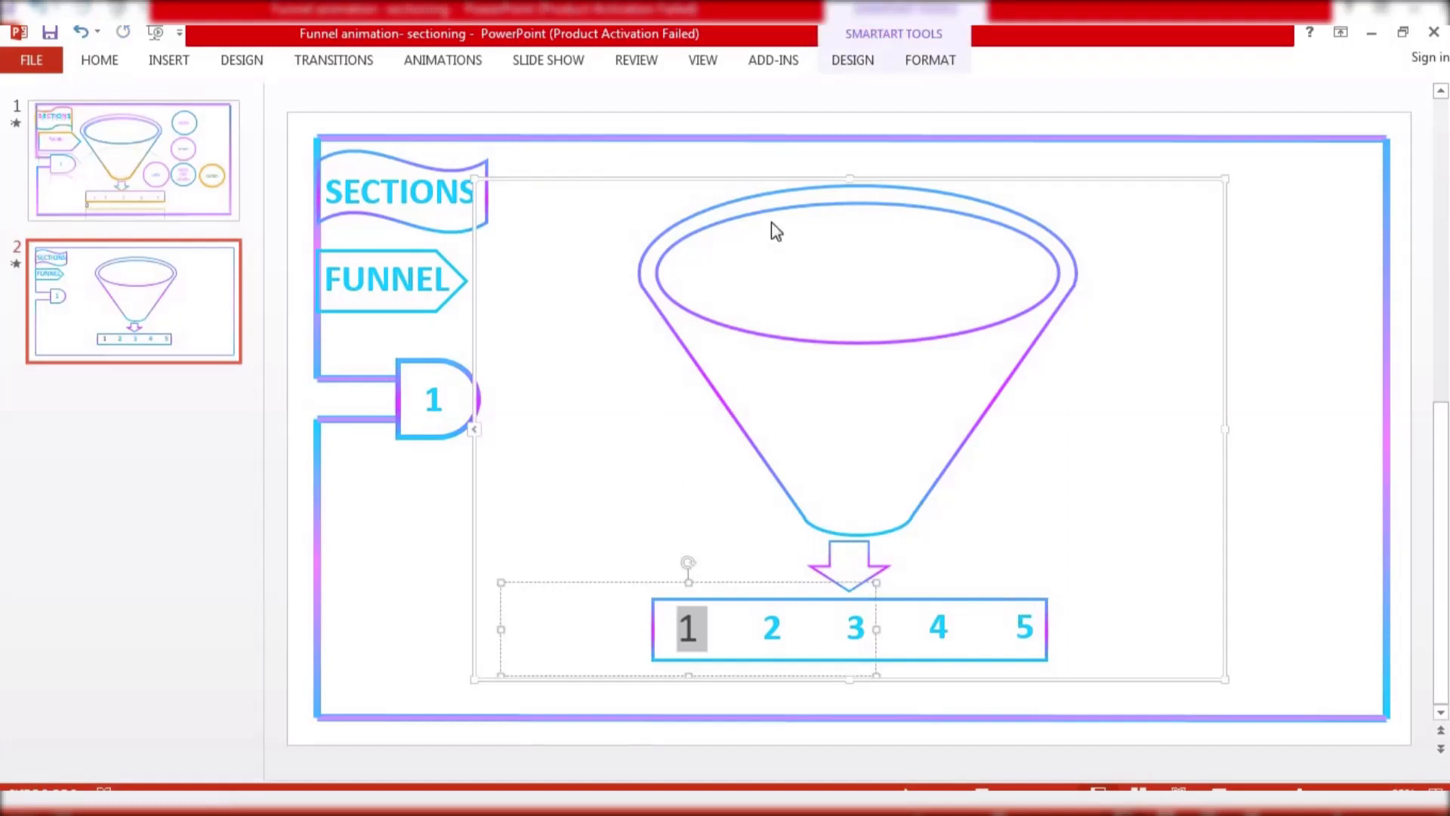
left_click(929, 62)
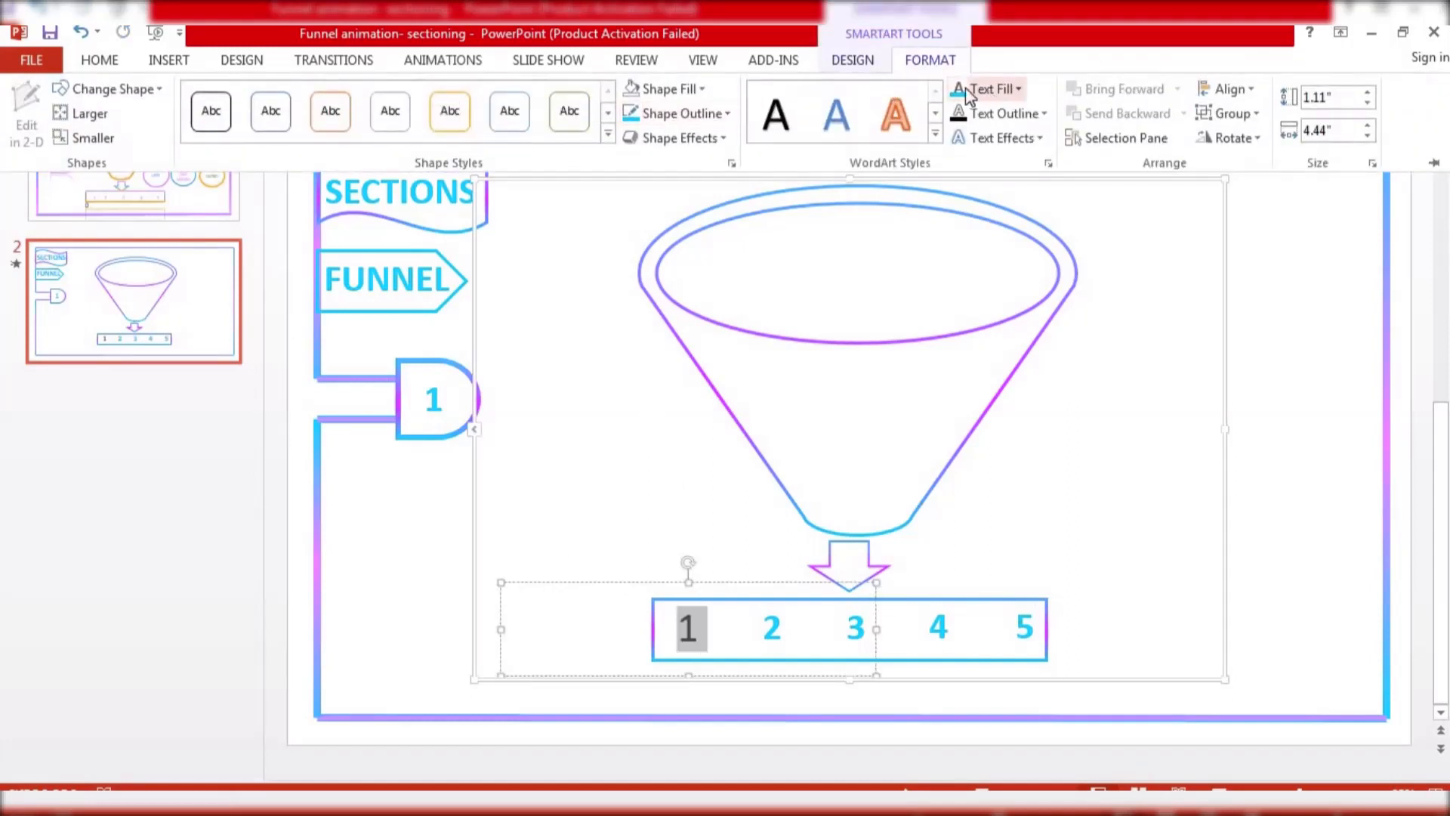
left_click(621, 401)
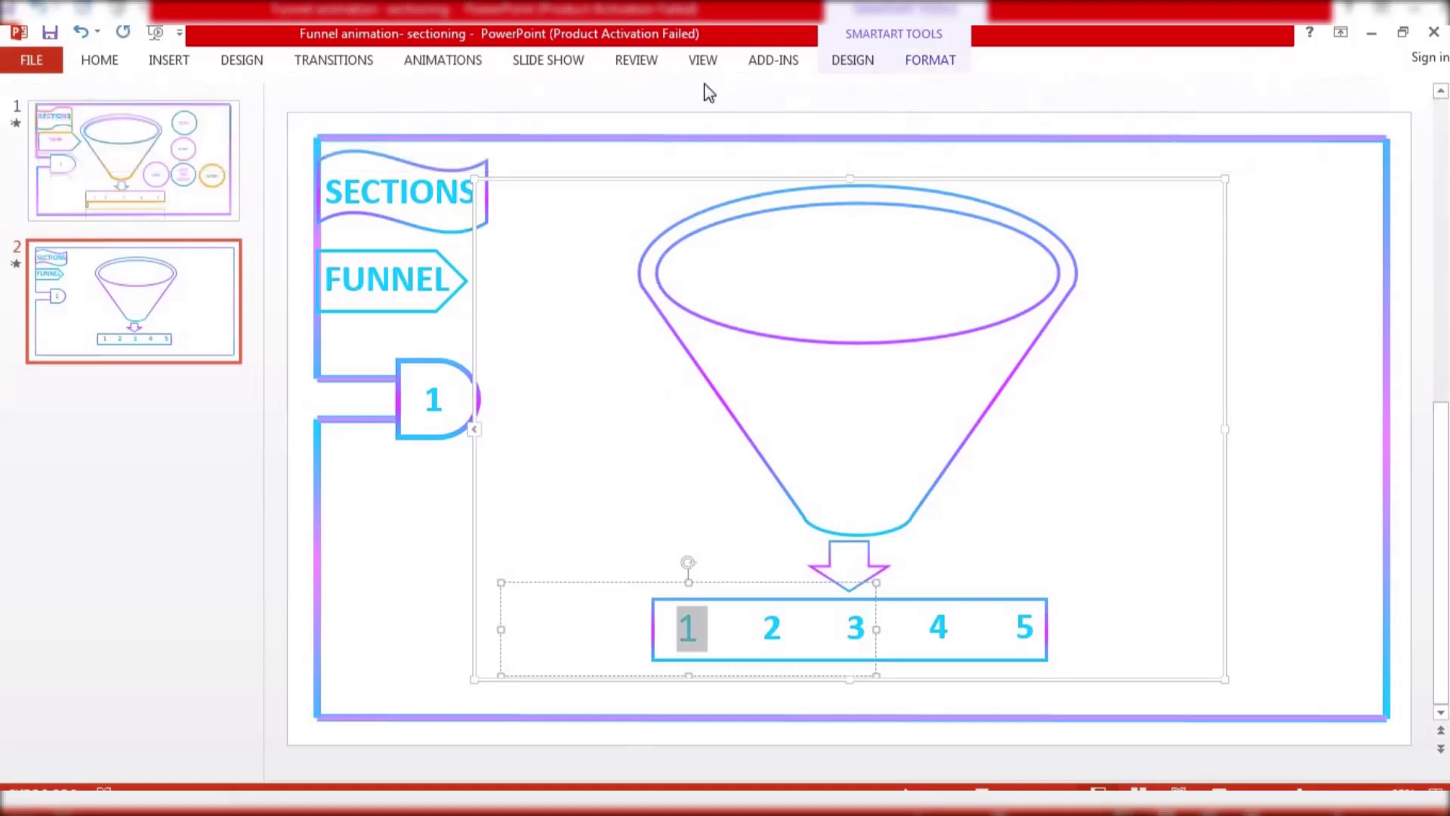
left_click(617, 381)
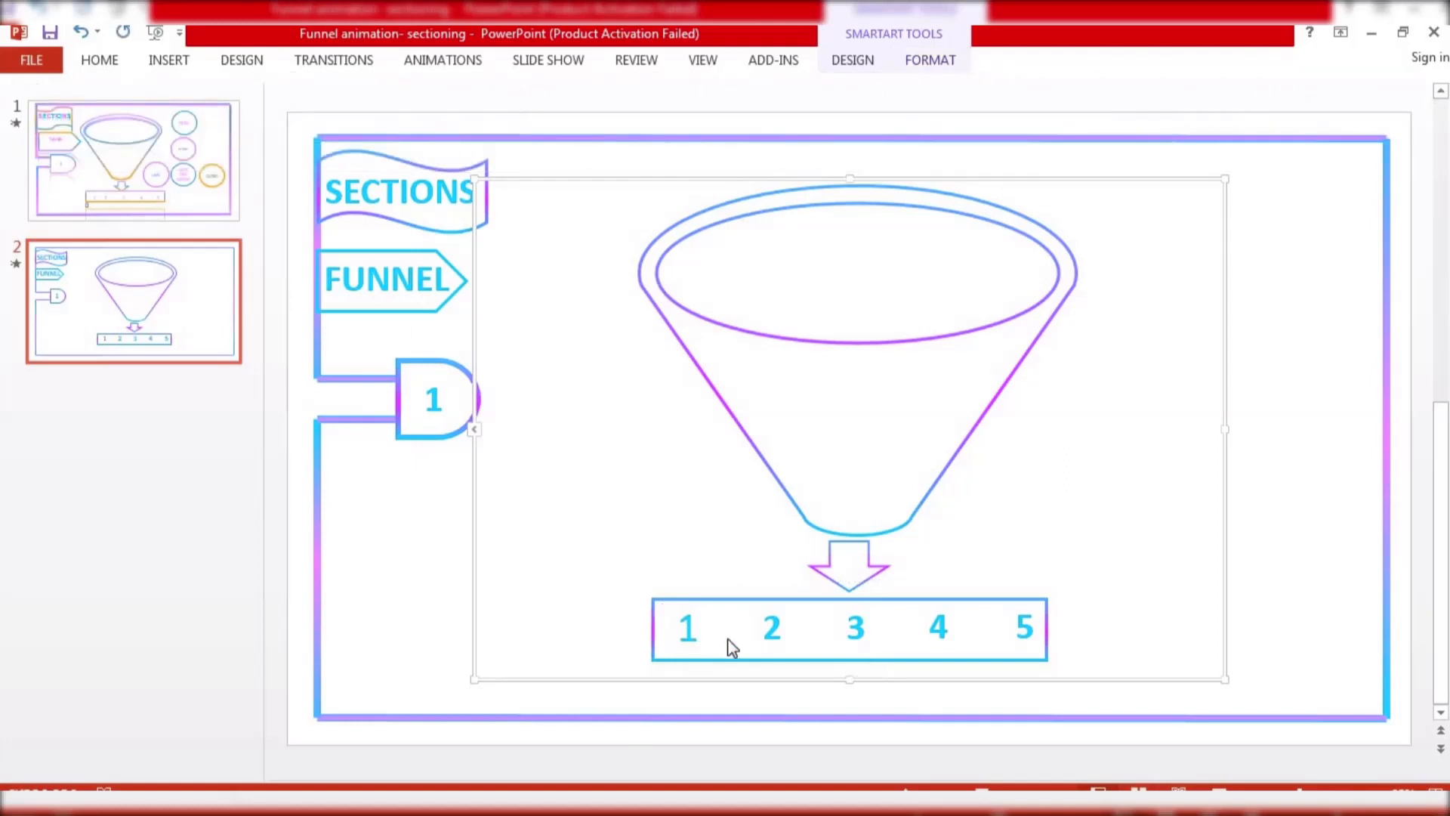
left_click(682, 628)
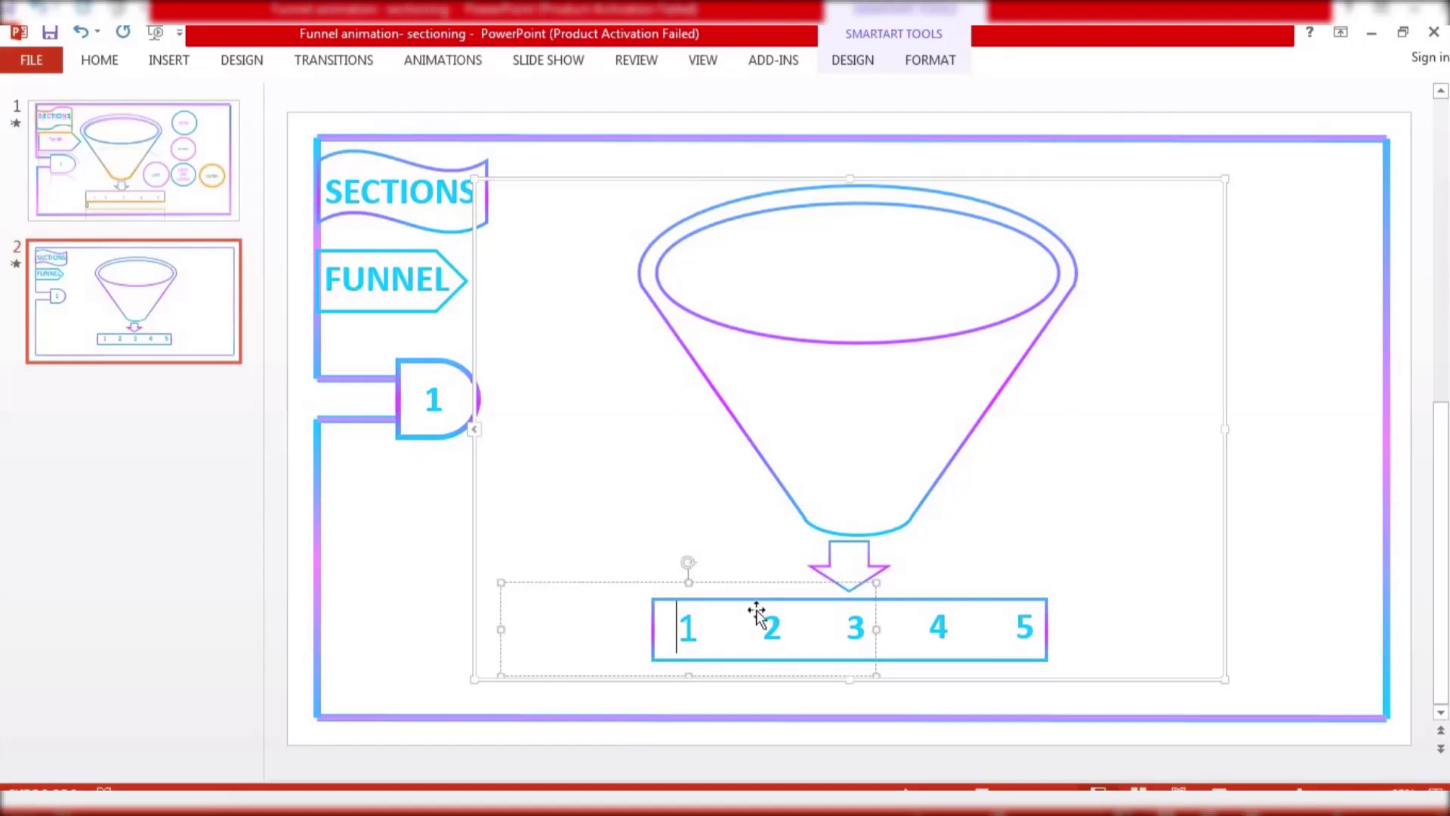
Colour the text of labels 2 and 5 with the recent pink
left_click(752, 582)
left_click(772, 621)
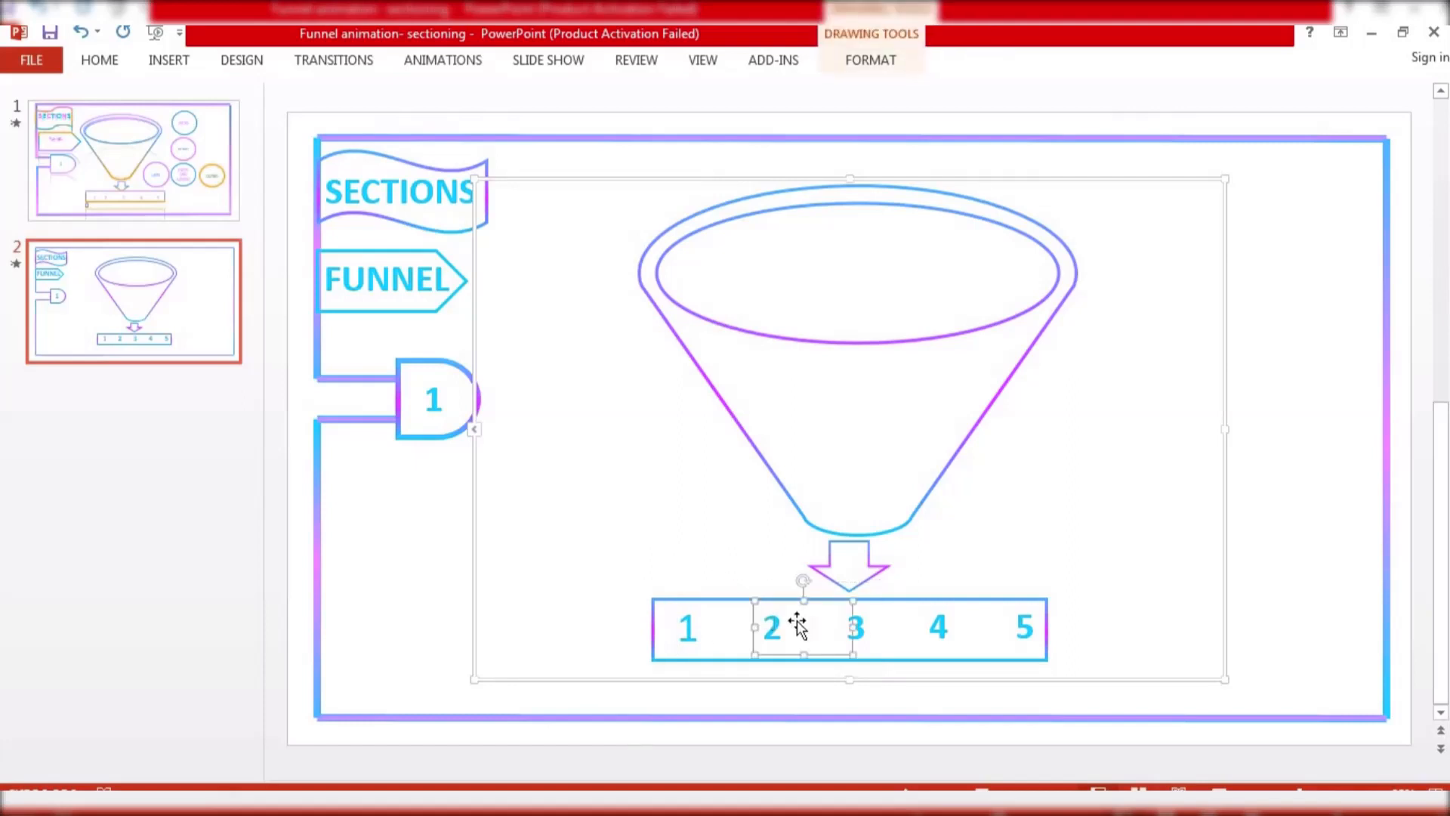
left_click(1033, 627, "shift")
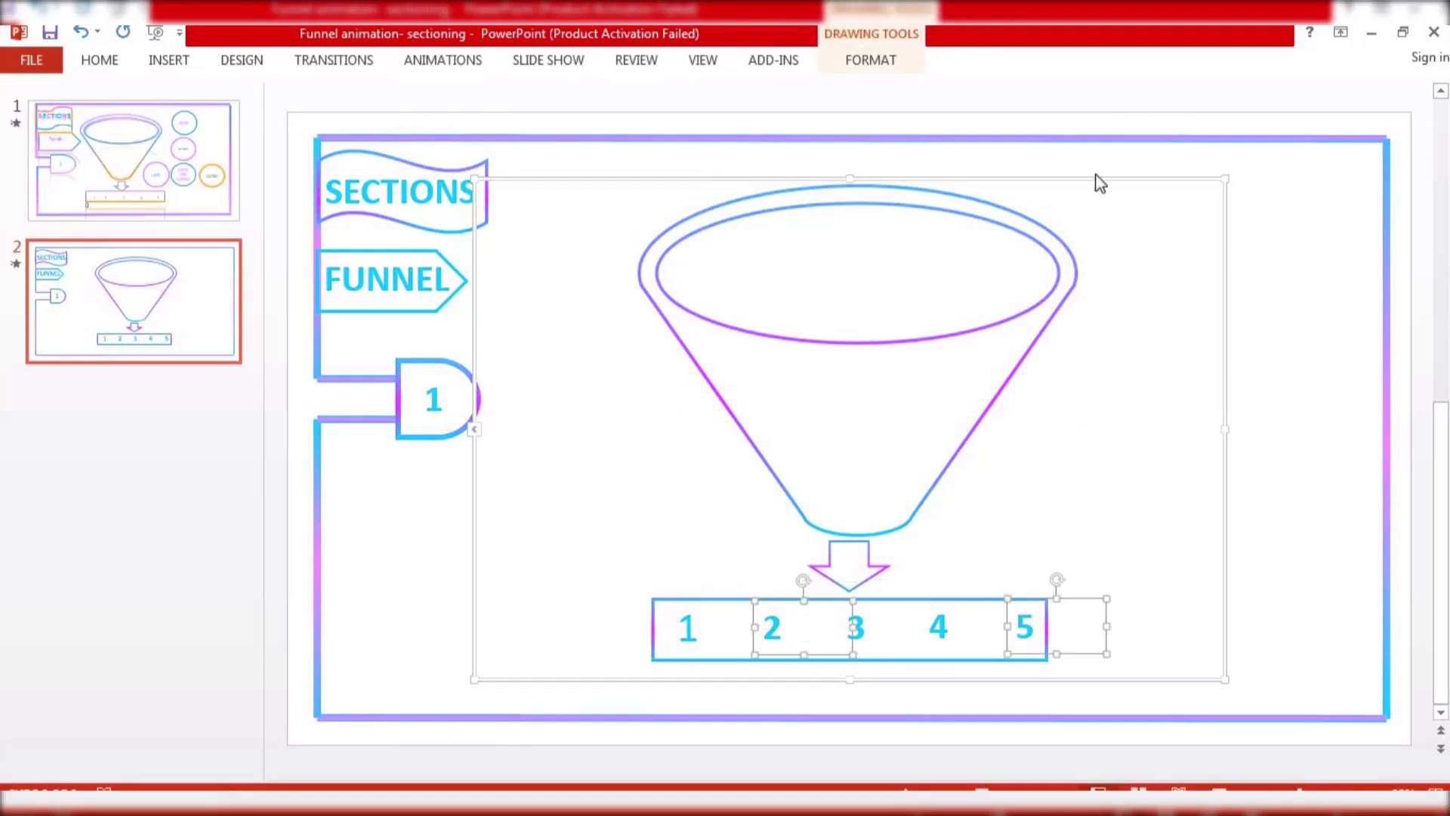
left_click(869, 64)
left_click(847, 89)
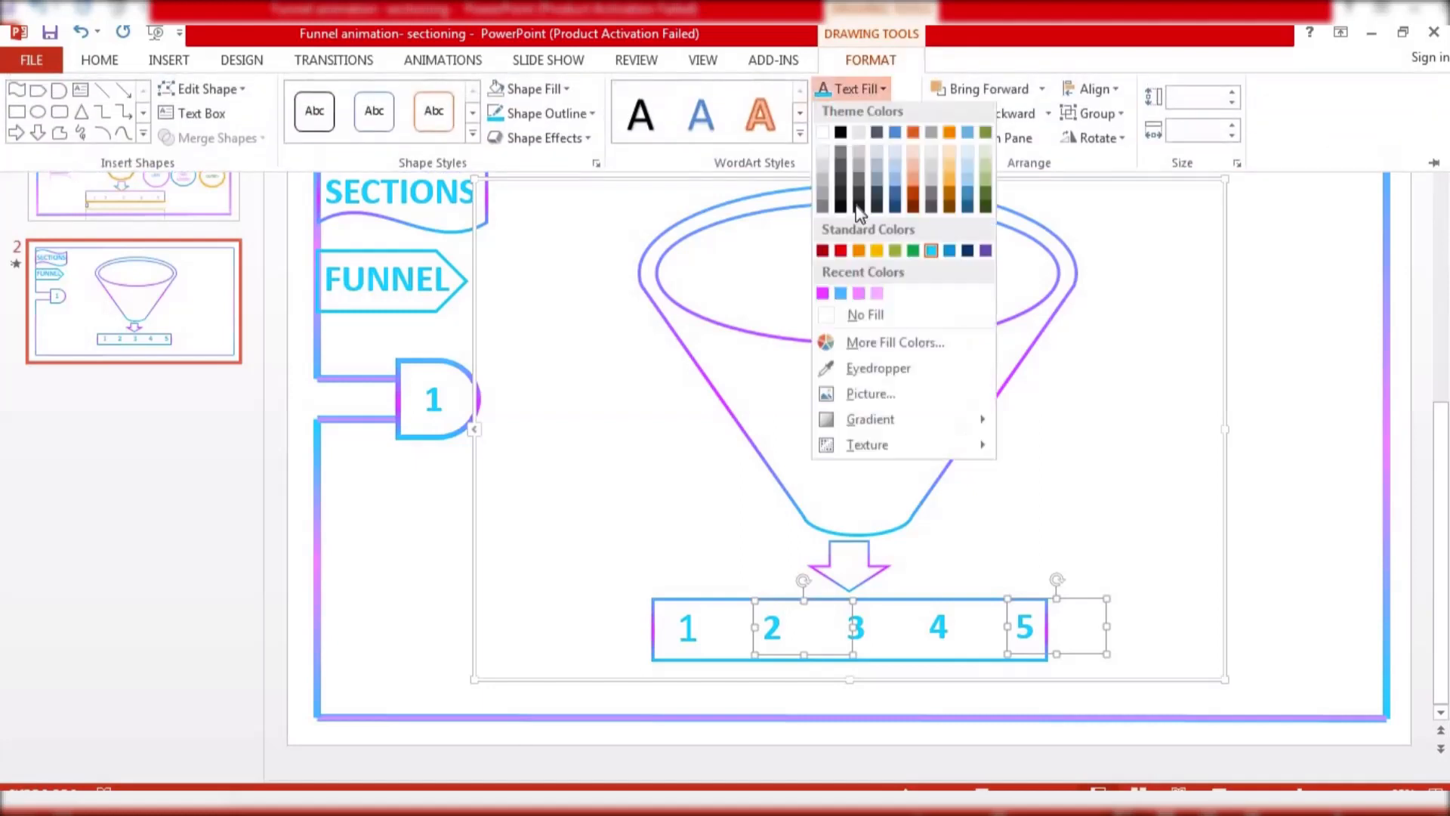
left_click(859, 302)
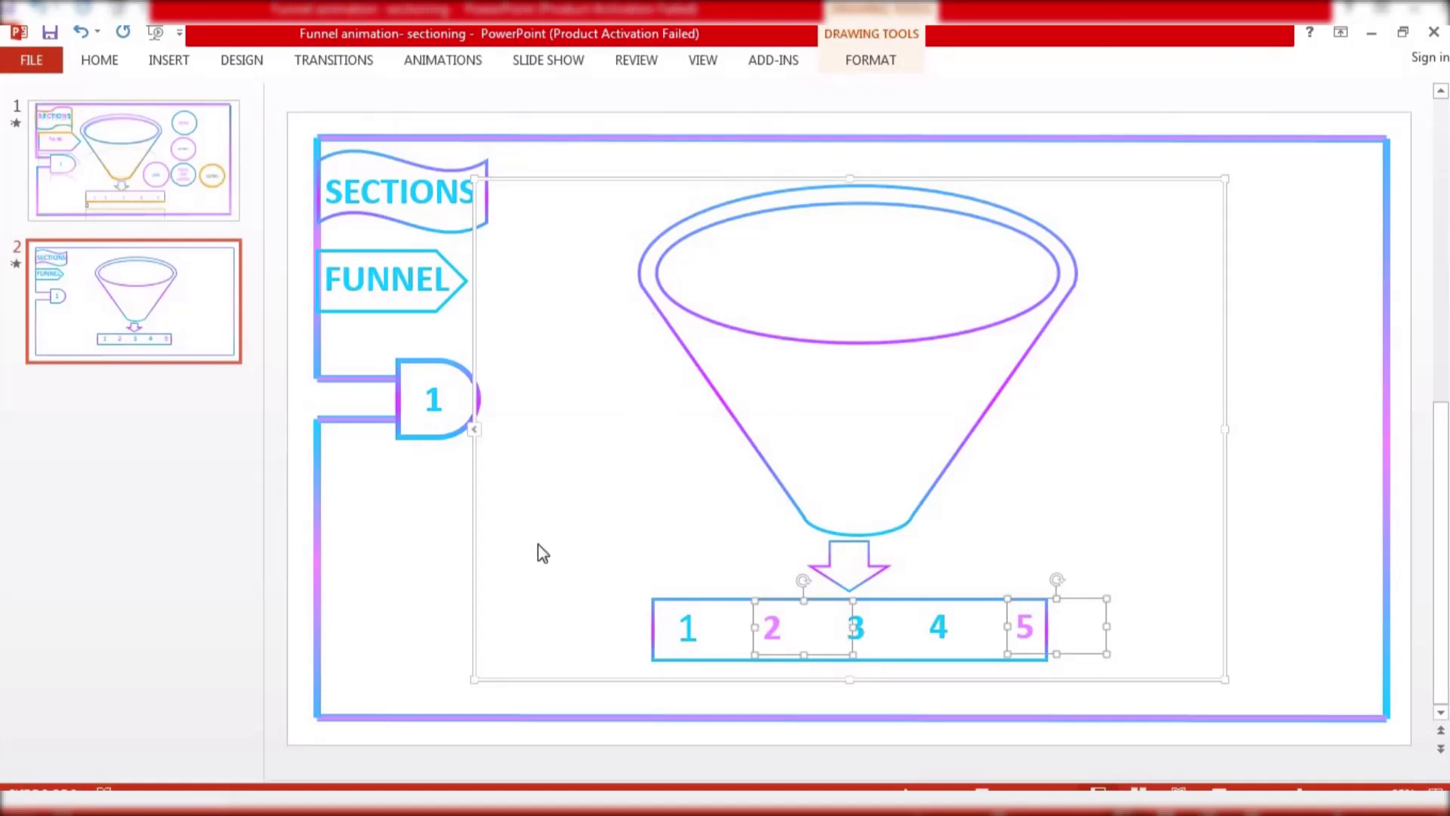
left_click(591, 574)
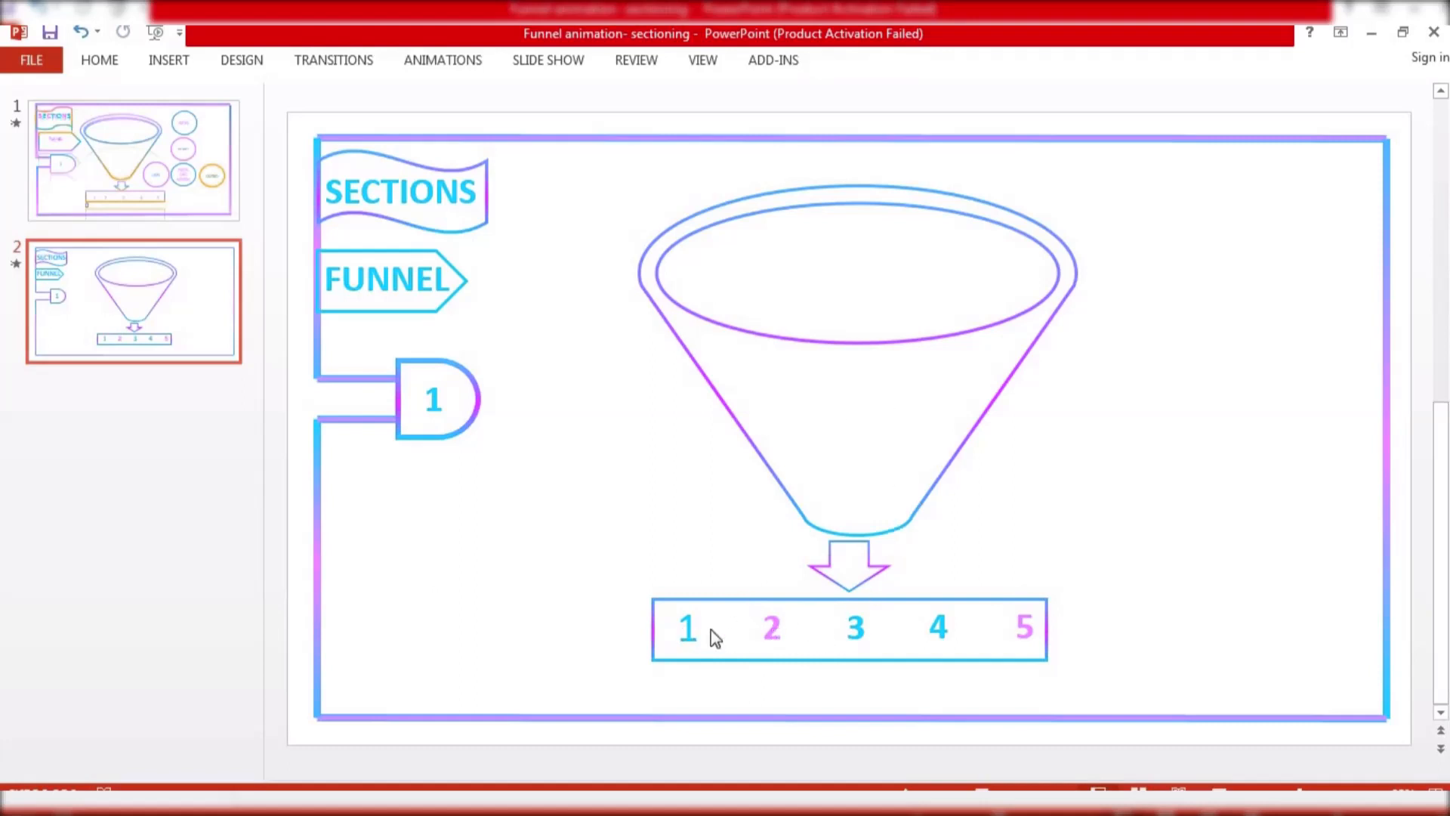
Colour the text of label 3 with the recent magenta
left_click(855, 633)
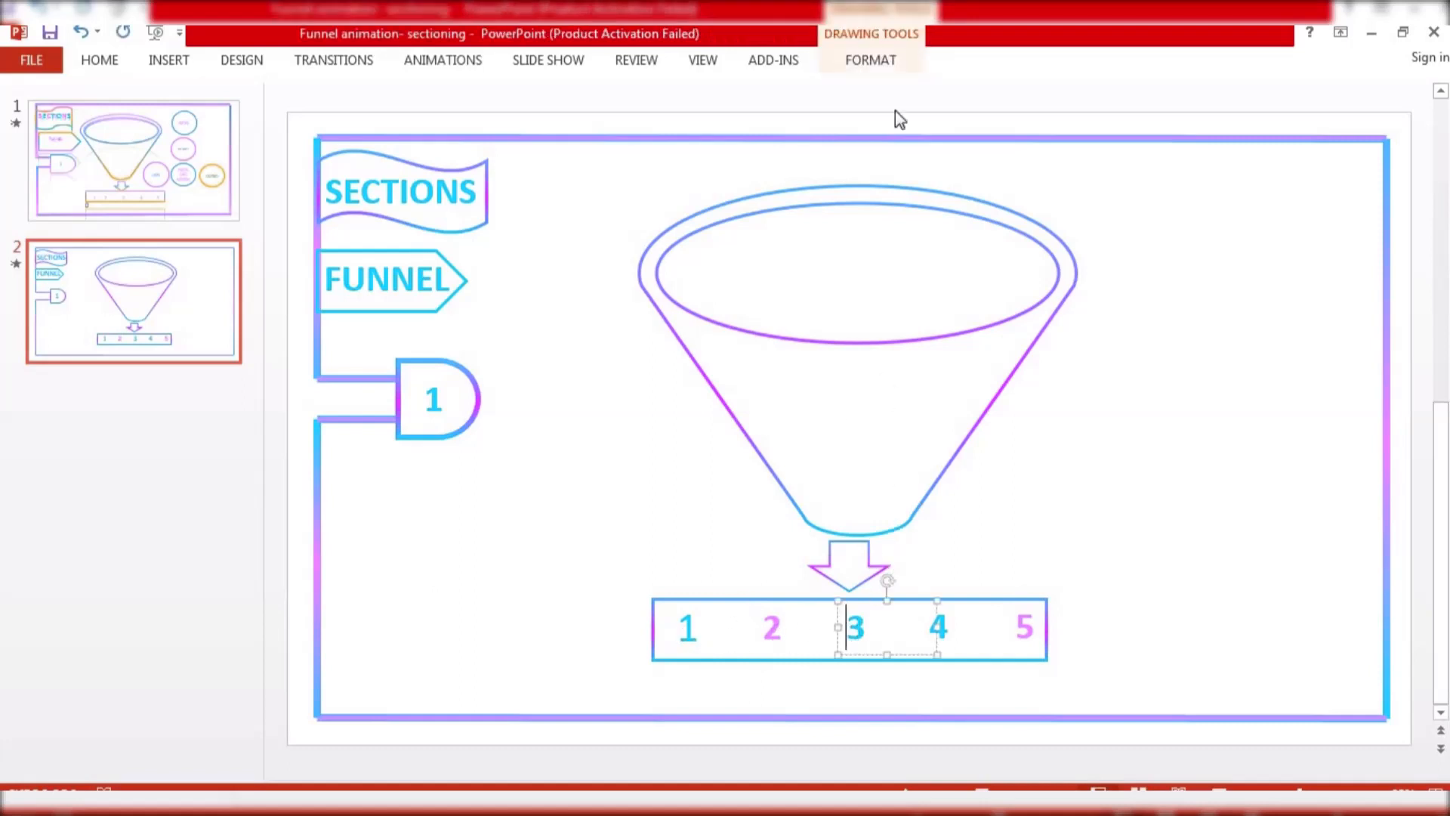
left_click(889, 64)
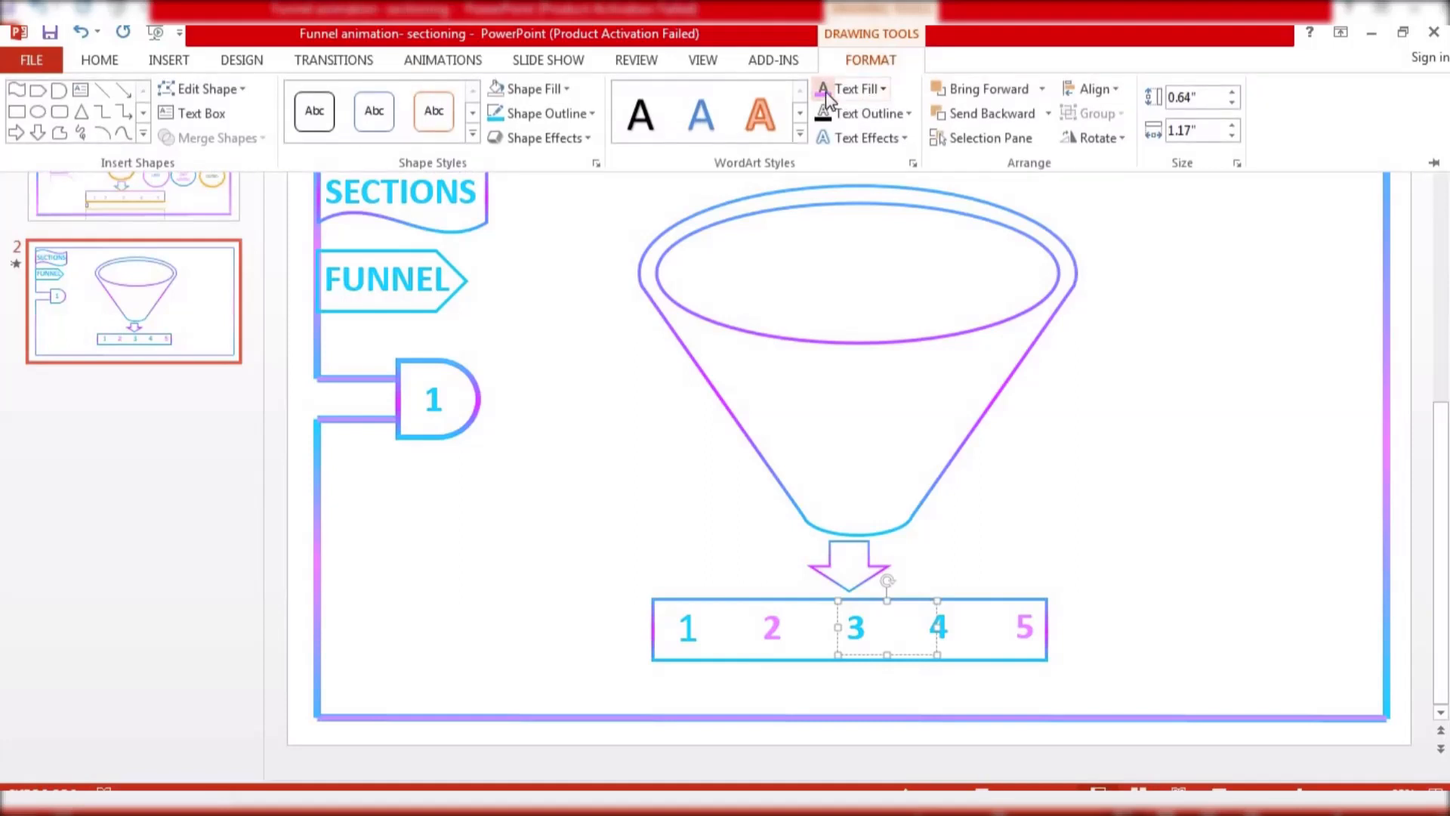
left_click(865, 89)
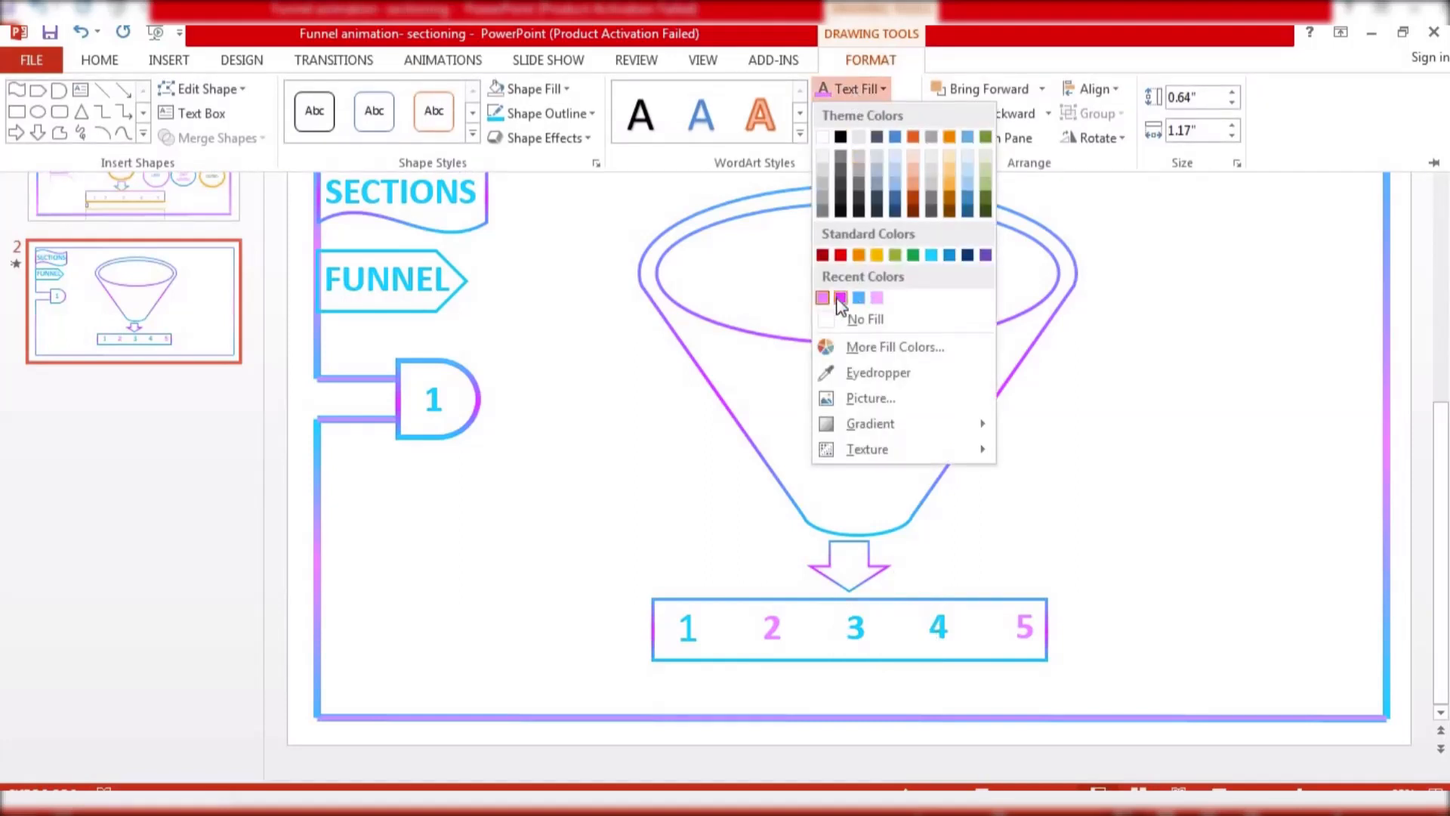
left_click(840, 298)
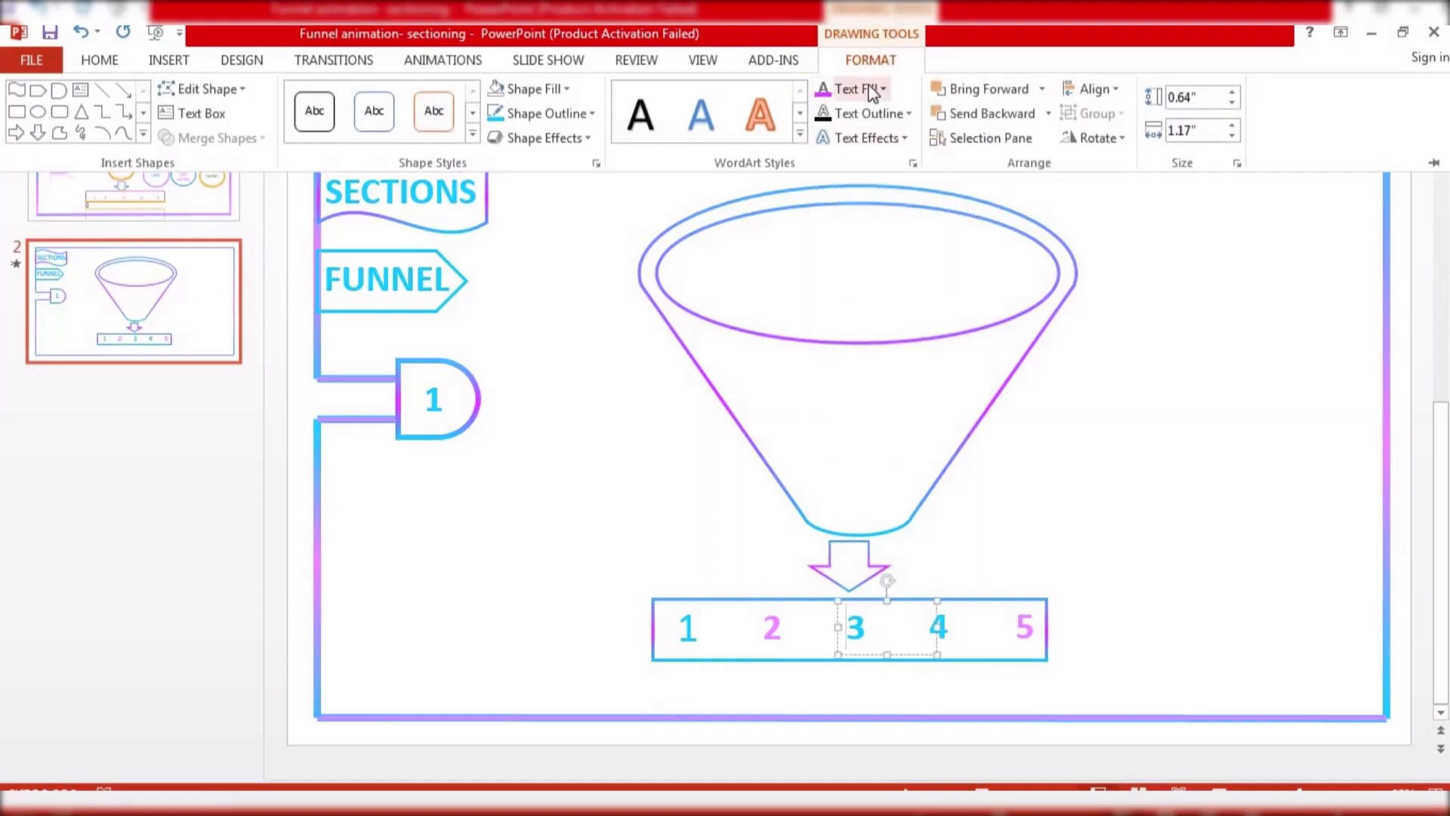
key("ctrl+a")
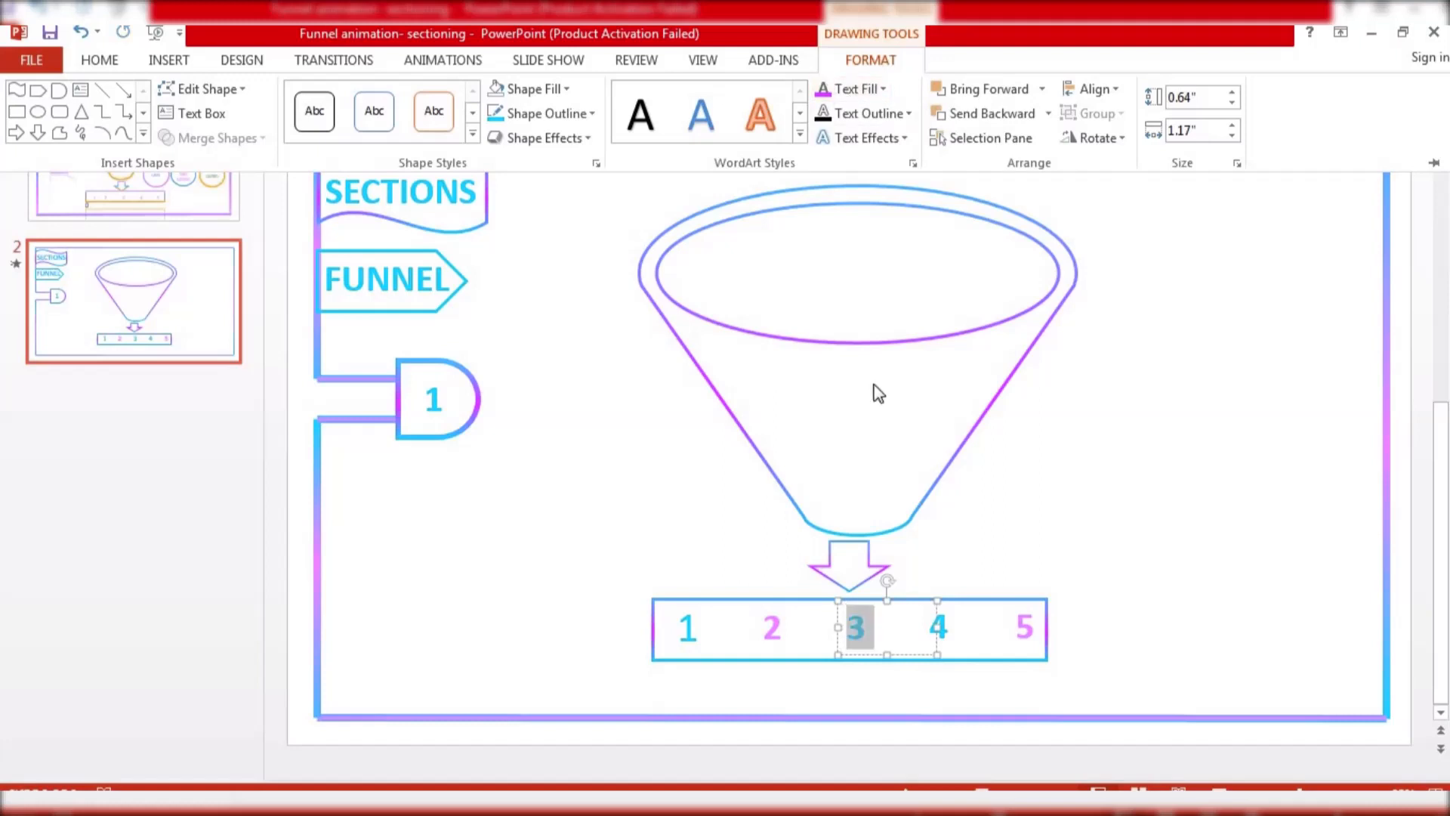
left_click(824, 89)
left_click(726, 480)
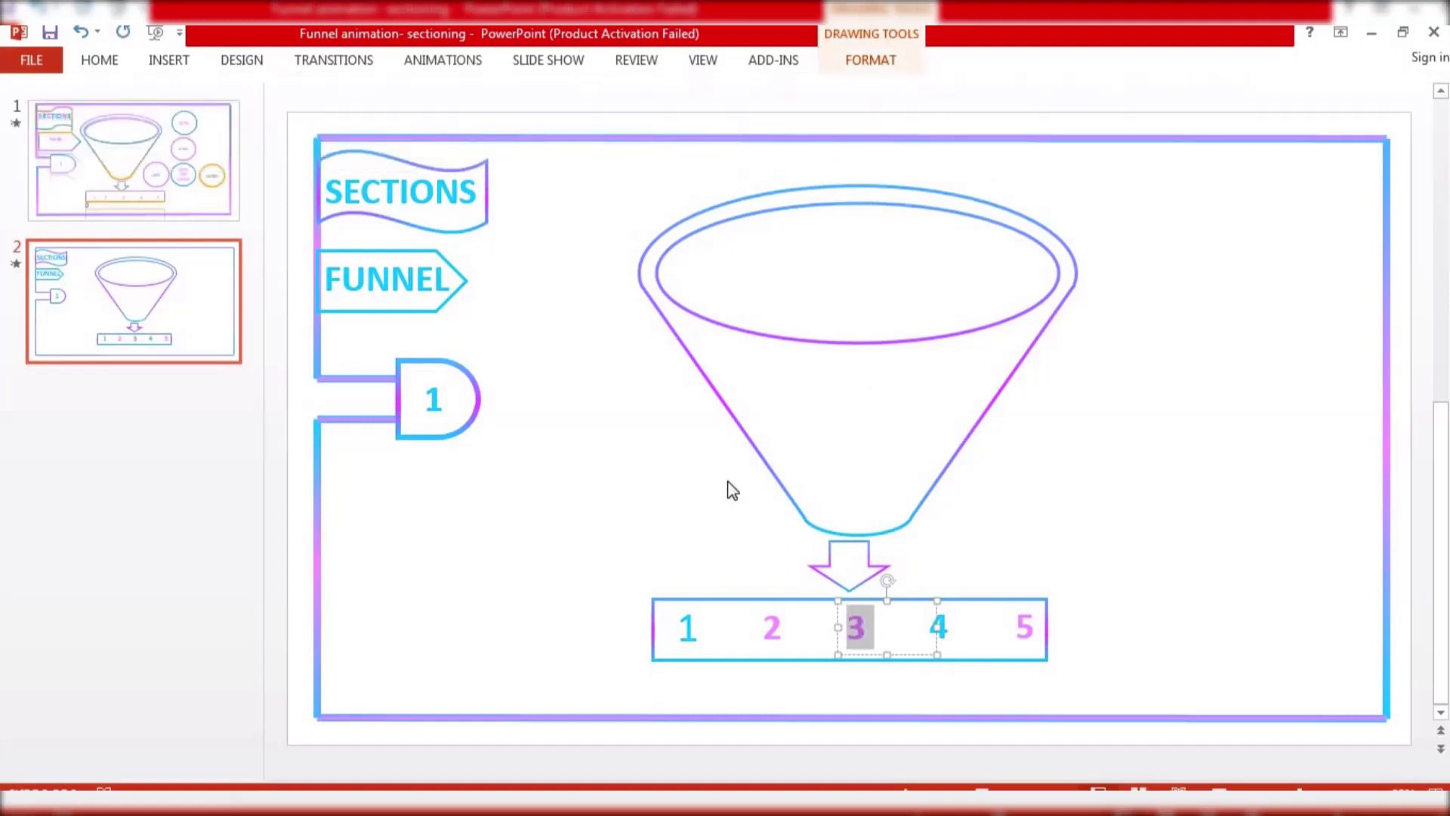
left_click(691, 516)
Colour the text of label 1 in the bar with the recent magenta
left_click(692, 638)
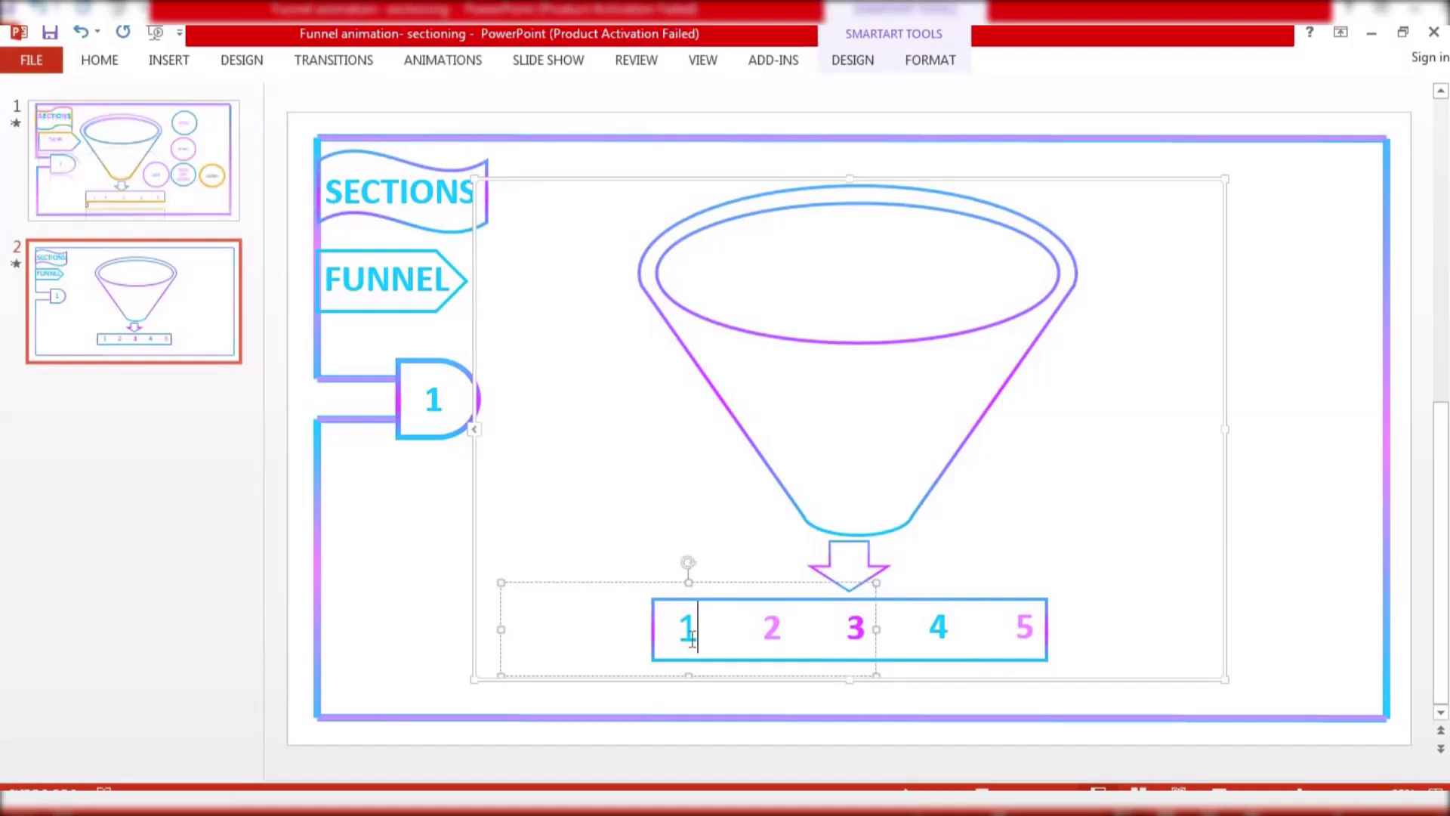
key("ctrl+a")
left_click(930, 60)
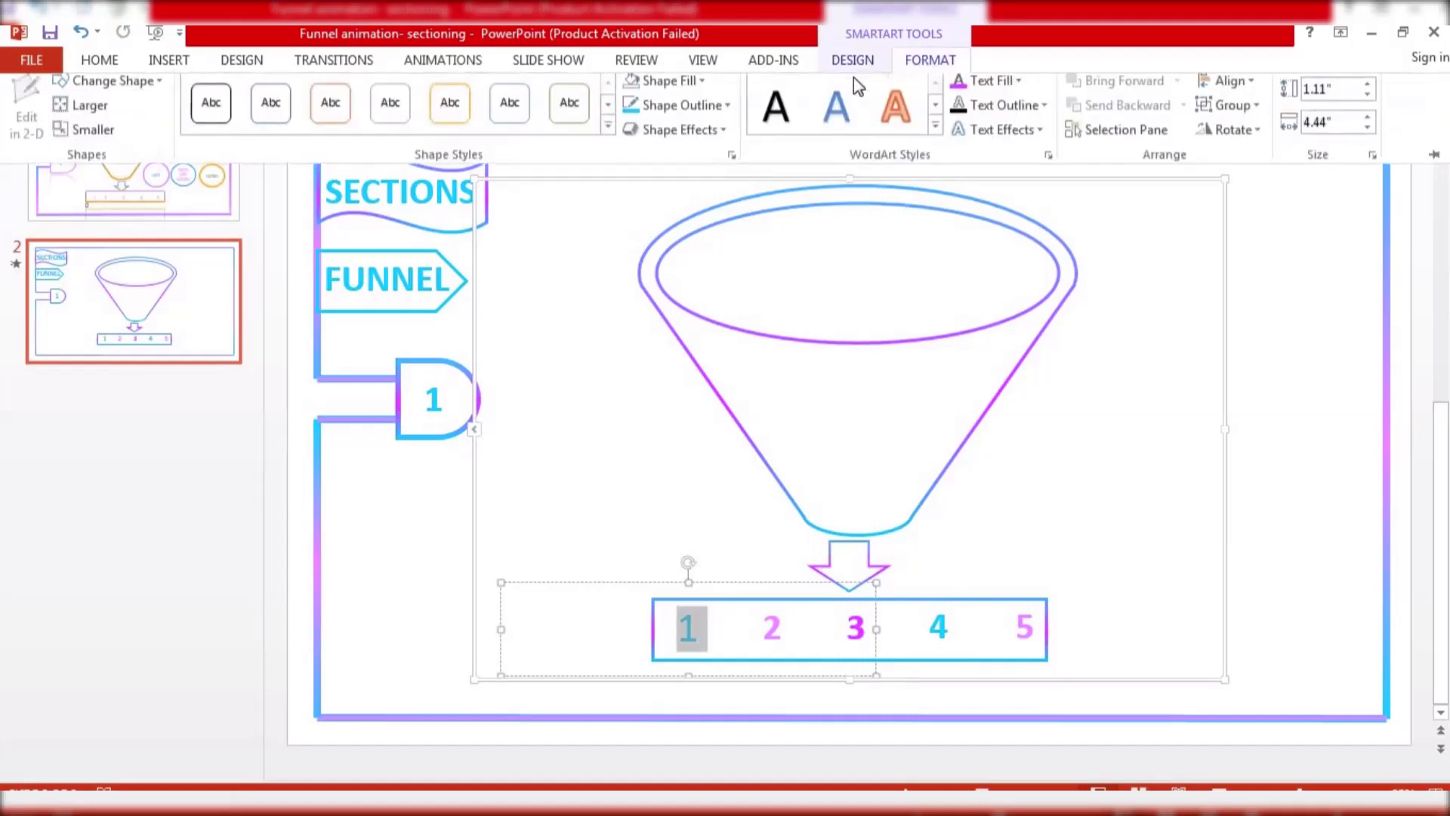
left_click(956, 90)
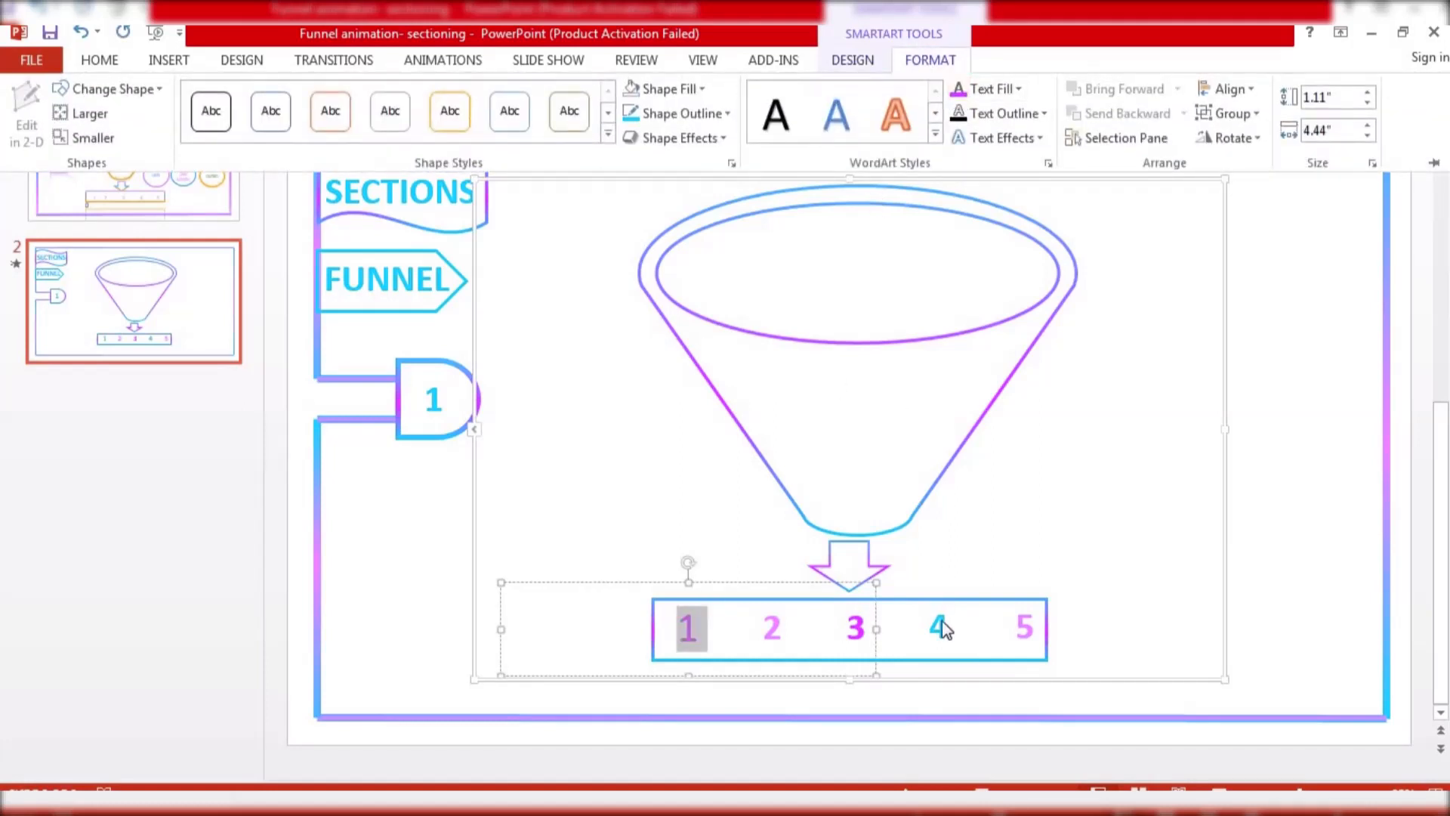
Colour the text of label 2 with the standard light blue
left_click(779, 626)
key("shift+Left")
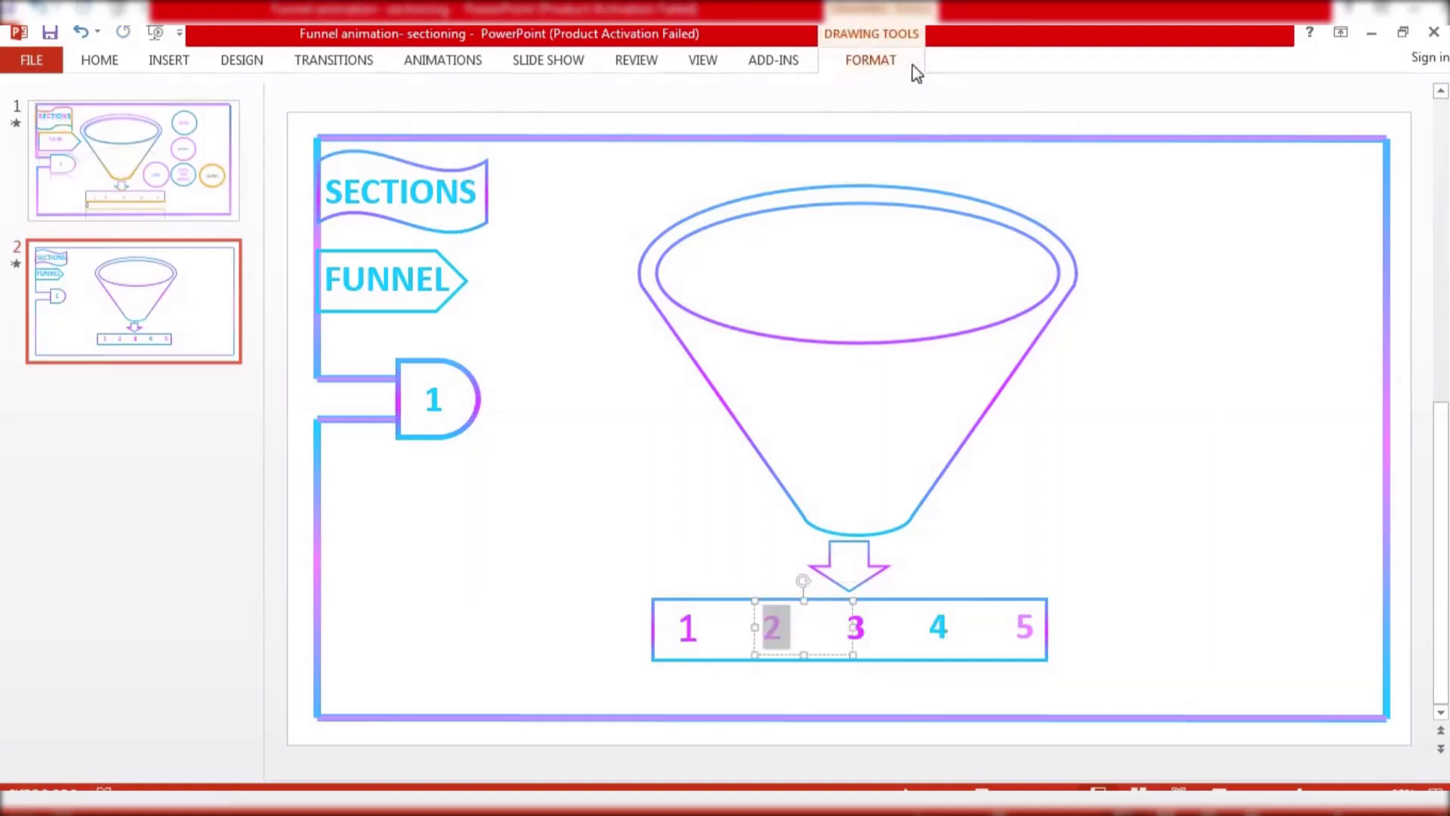
left_click(907, 63)
left_click(861, 89)
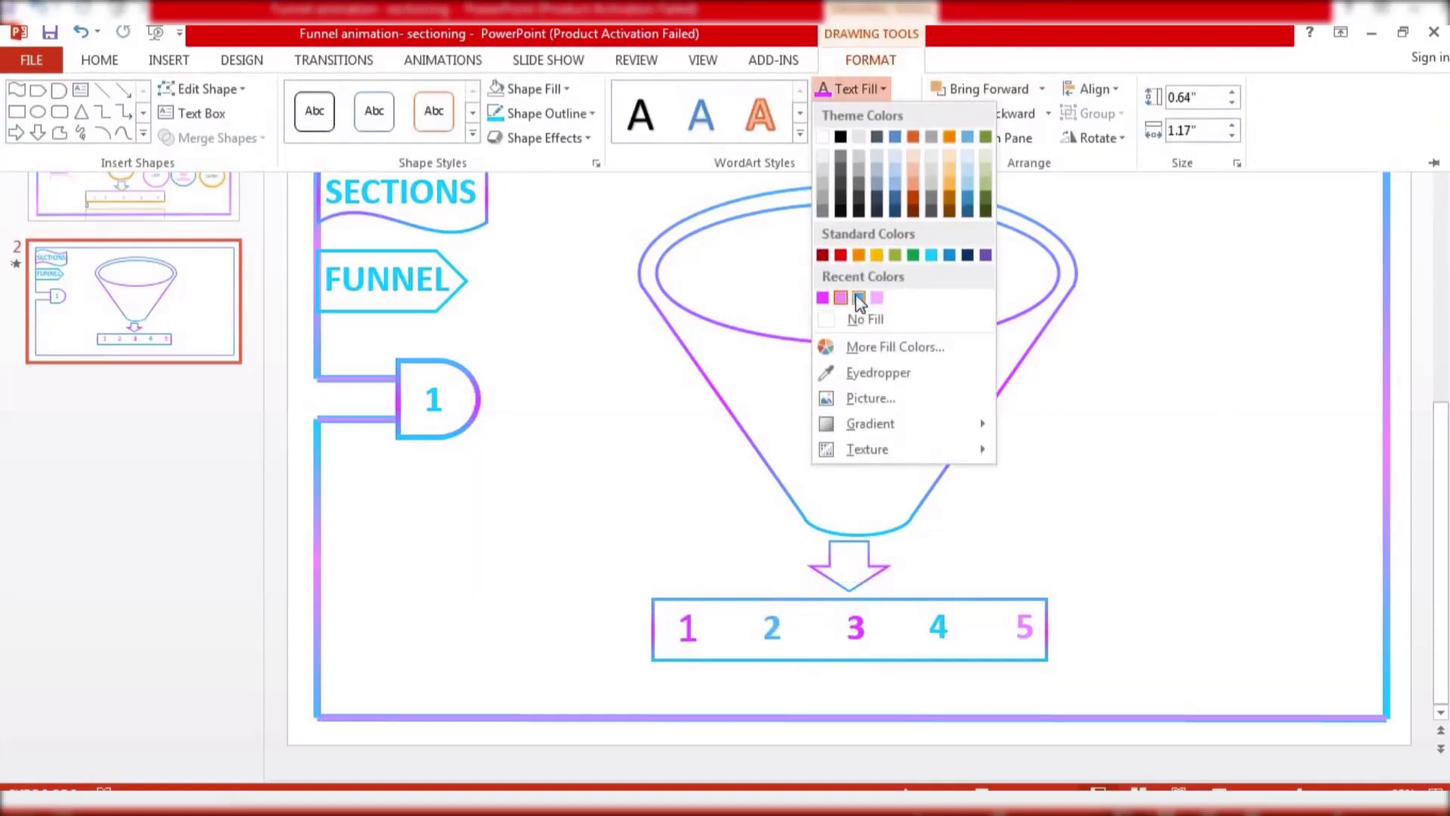
left_click(934, 257)
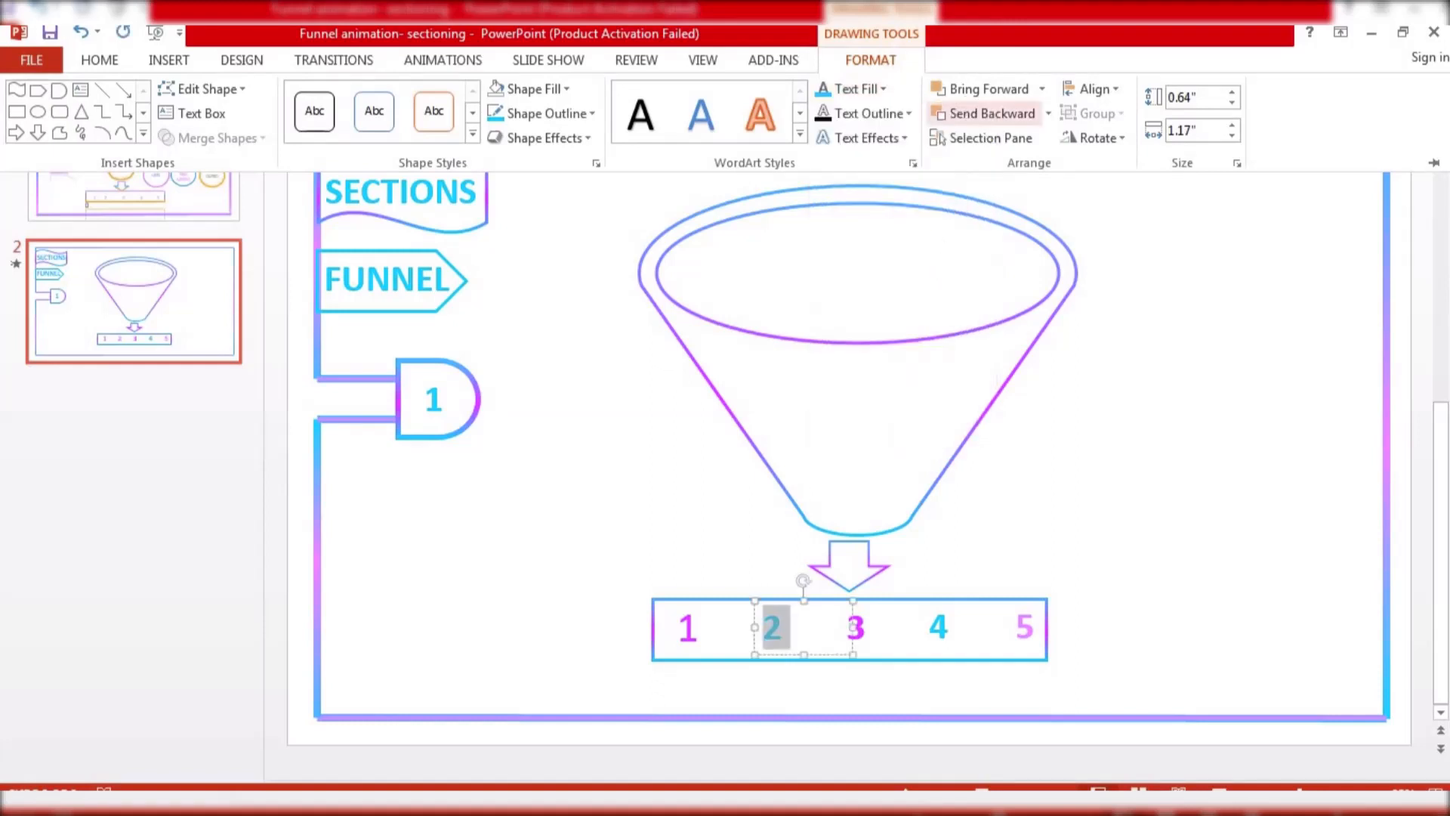
key("ctrl+F1")
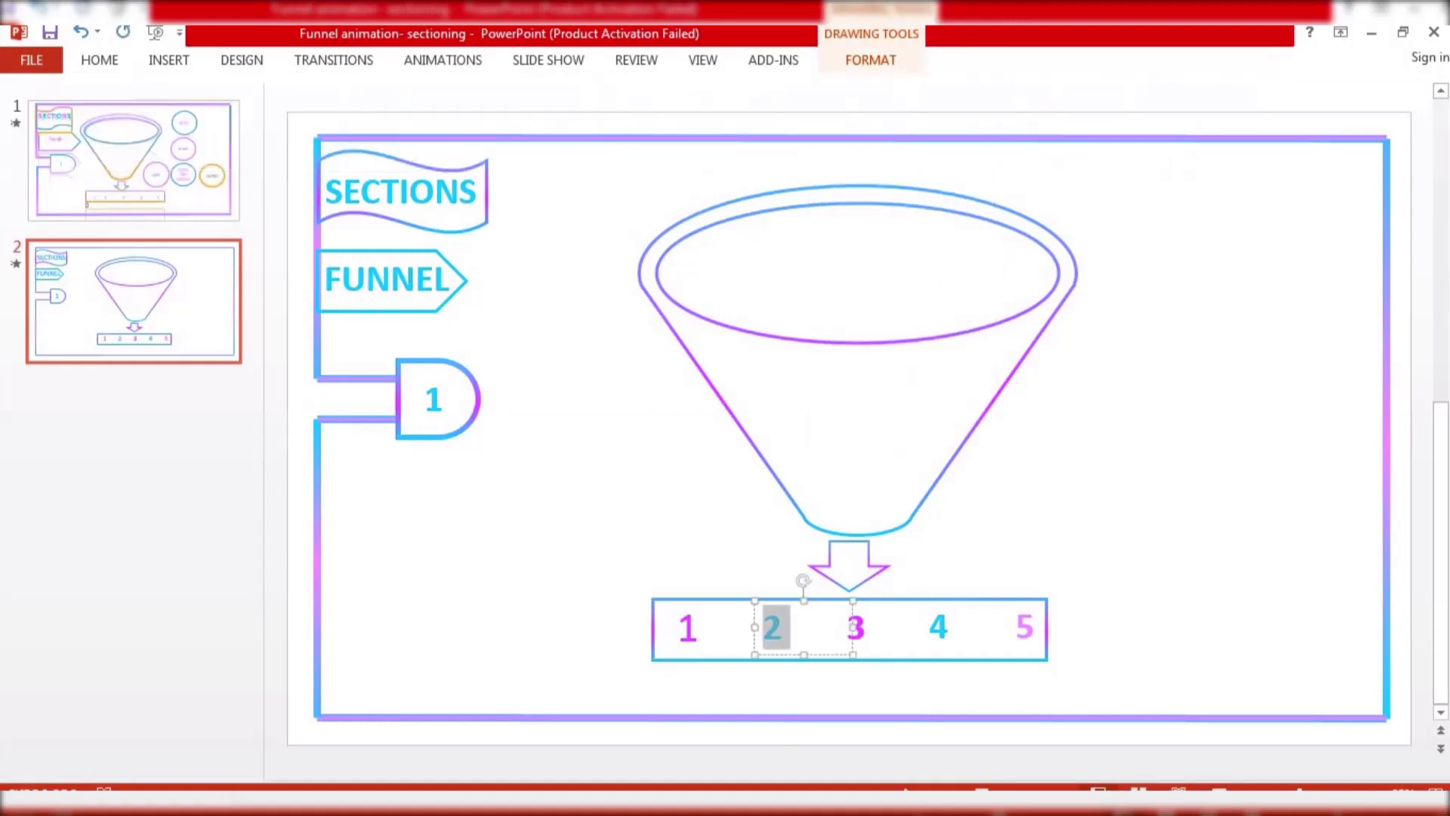
Draw a small upward-pointing pentagon arrow shape left of the funnel and remove its fill
left_click(178, 63)
left_click(363, 113)
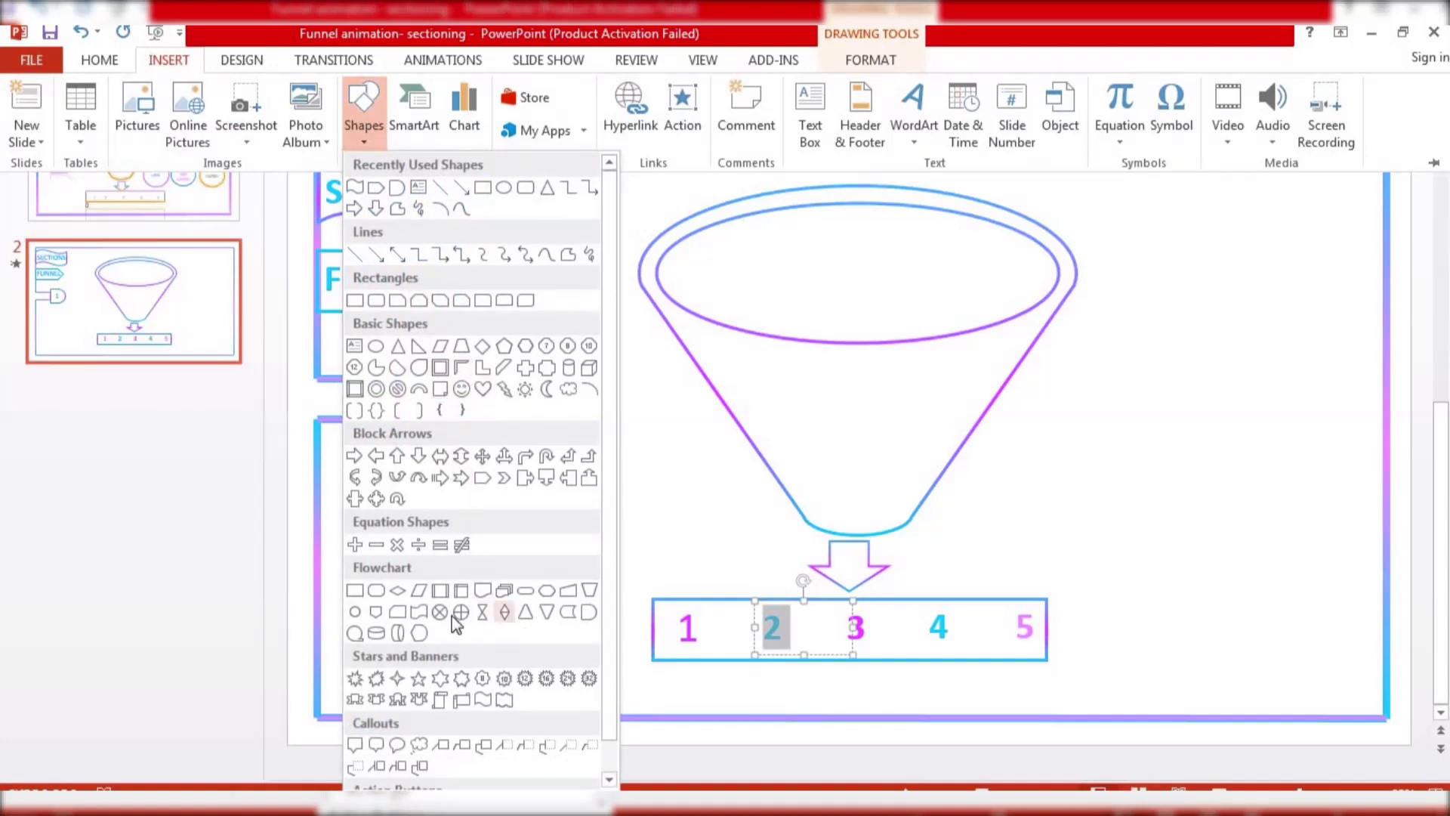
left_click(482, 478)
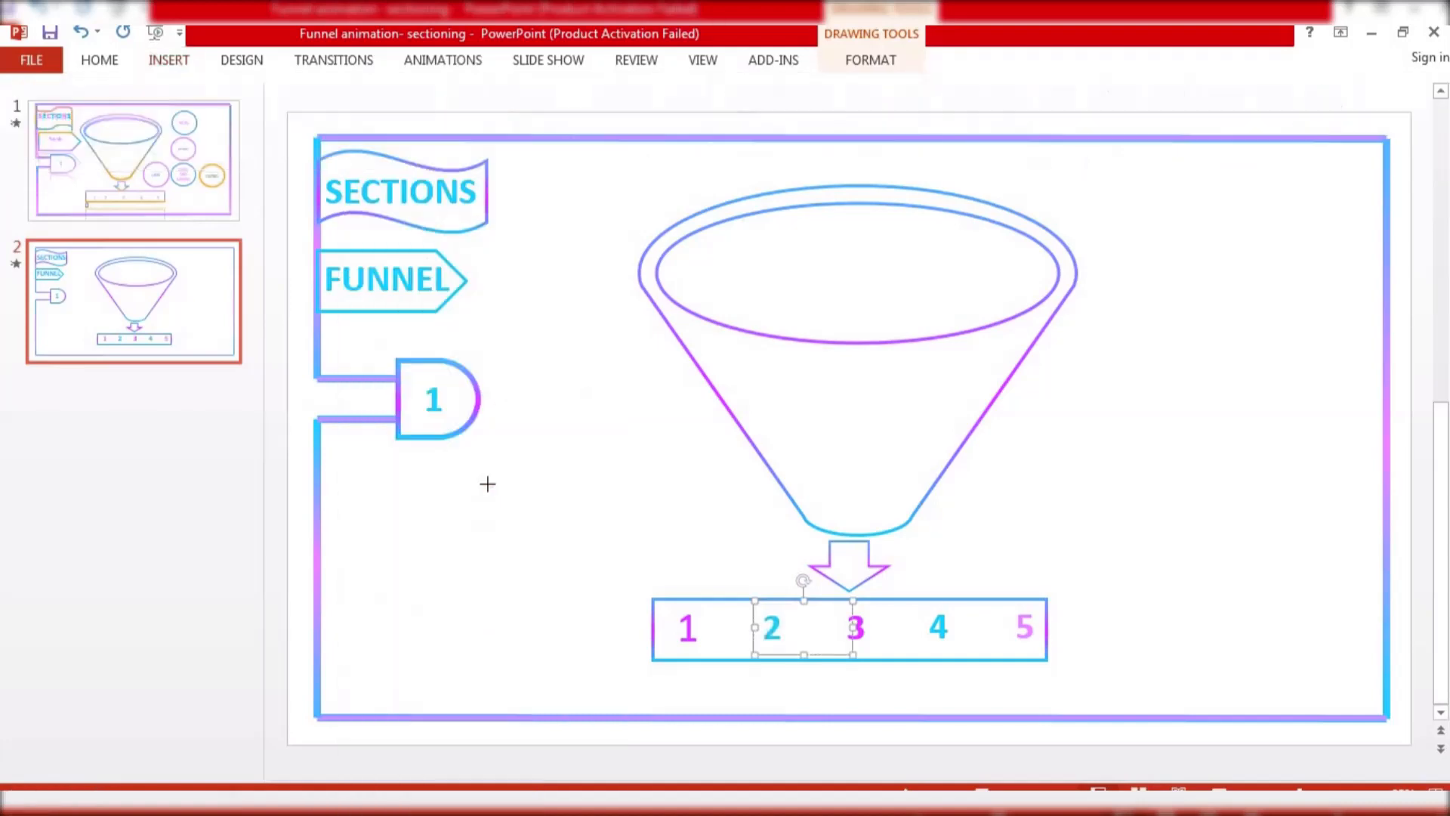
mouse_move(485, 484)
left_mouse_down()
mouse_move(518, 504)
mouse_move(484, 493)
left_mouse_up()
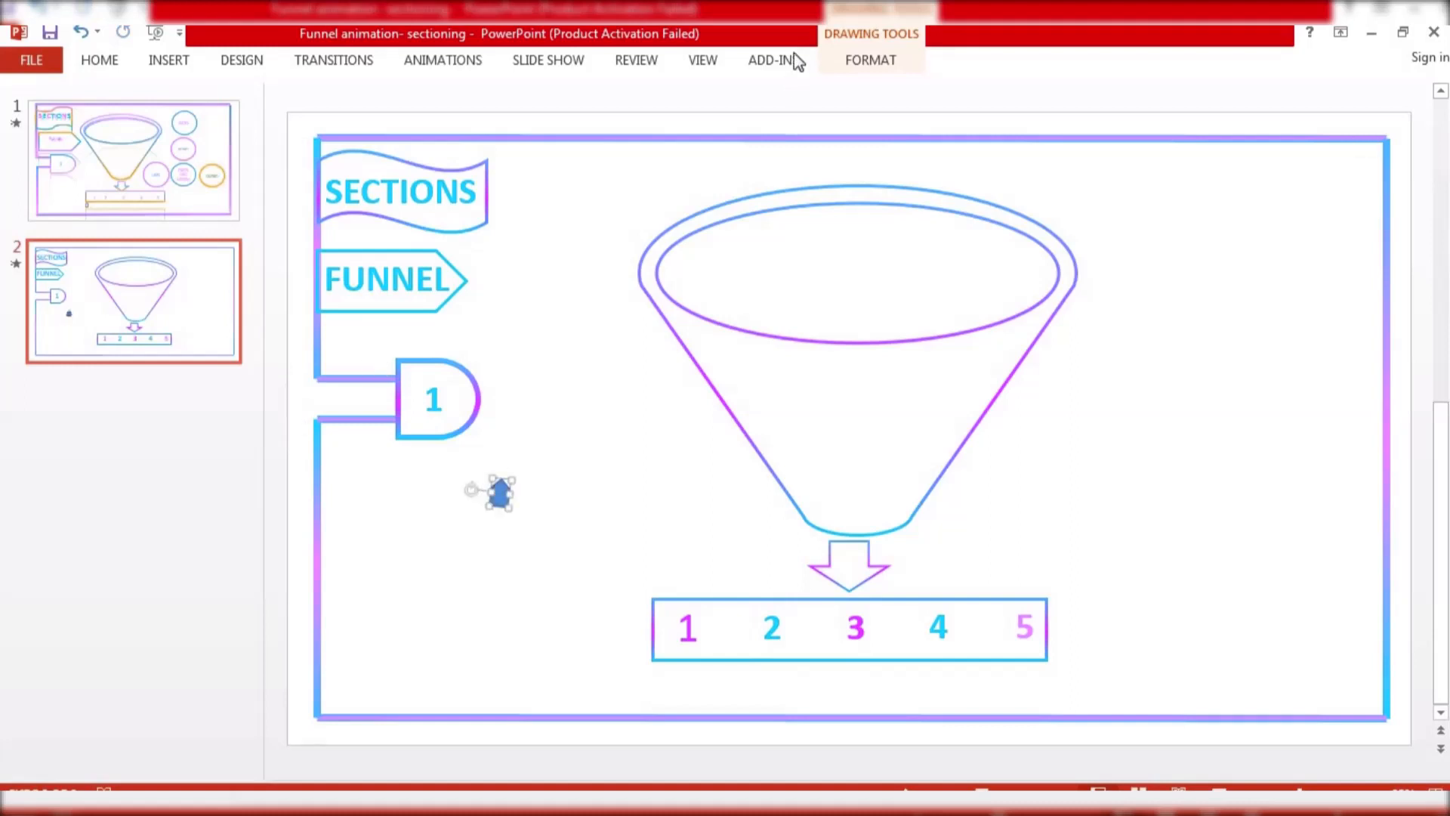
left_click(858, 61)
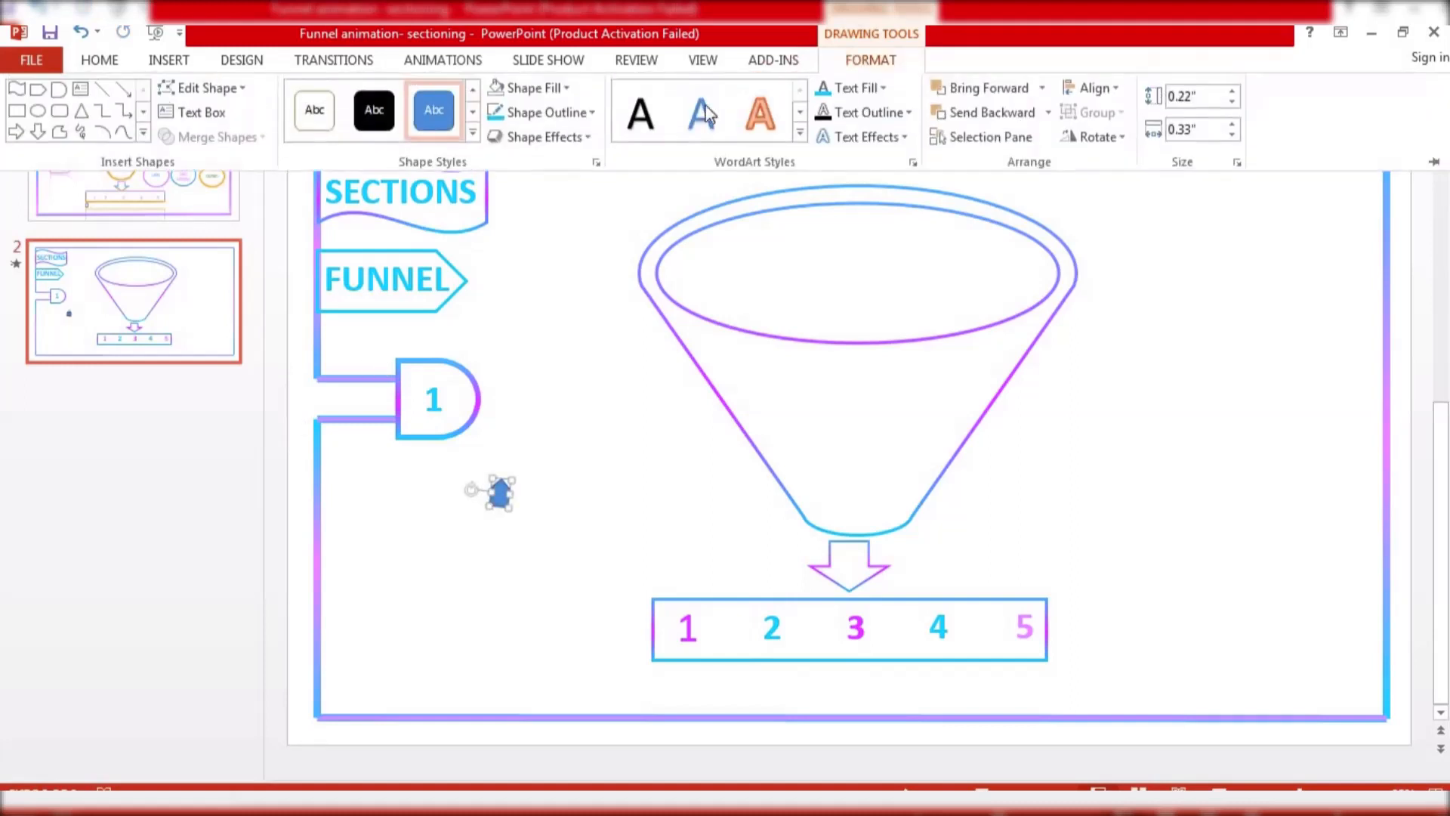
left_click(532, 88)
left_click(523, 319)
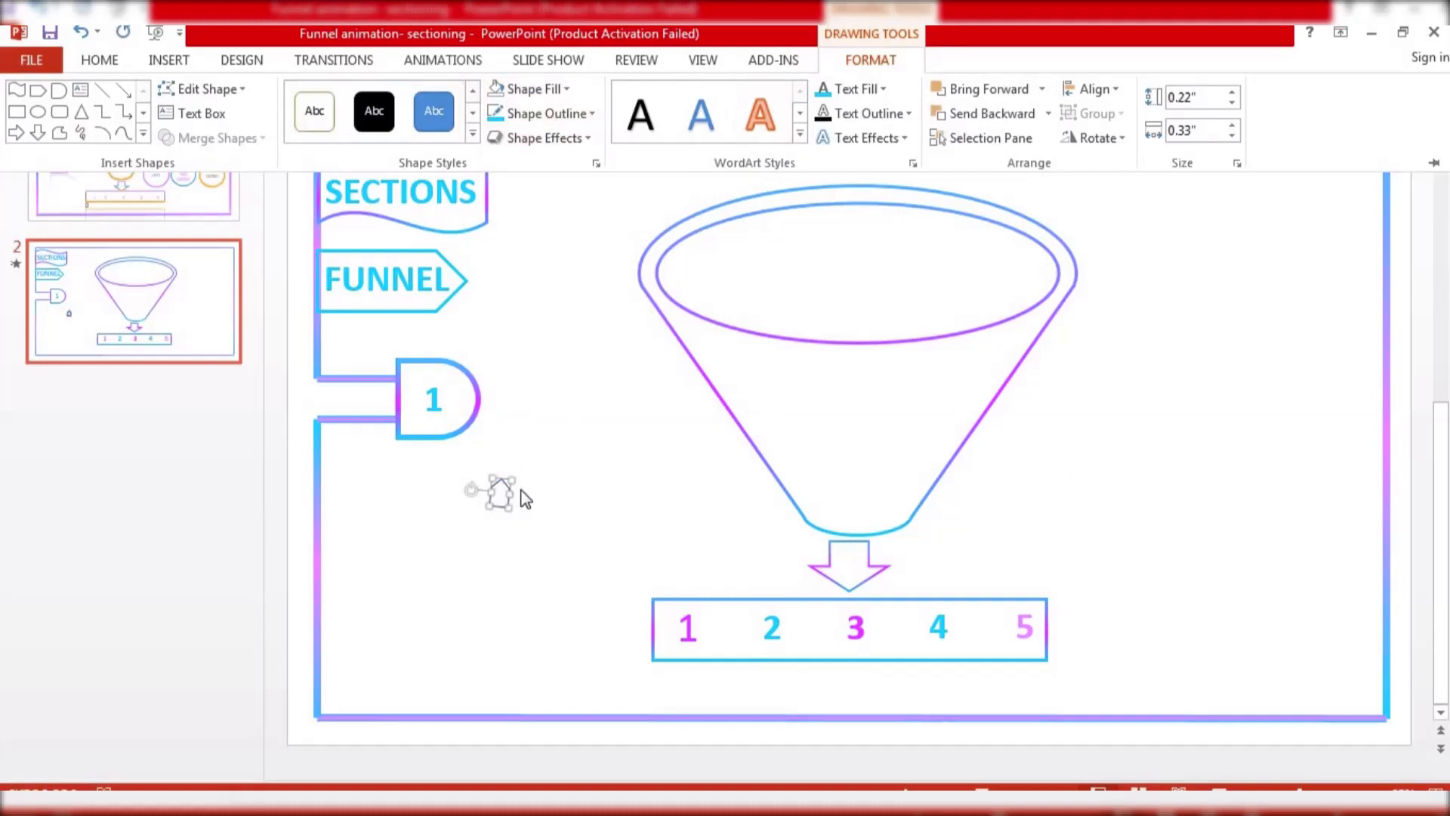
key("ctrl+F1")
Give the arrow shape a gradient outline running cyan, pink and light blue
left_click(500, 494)
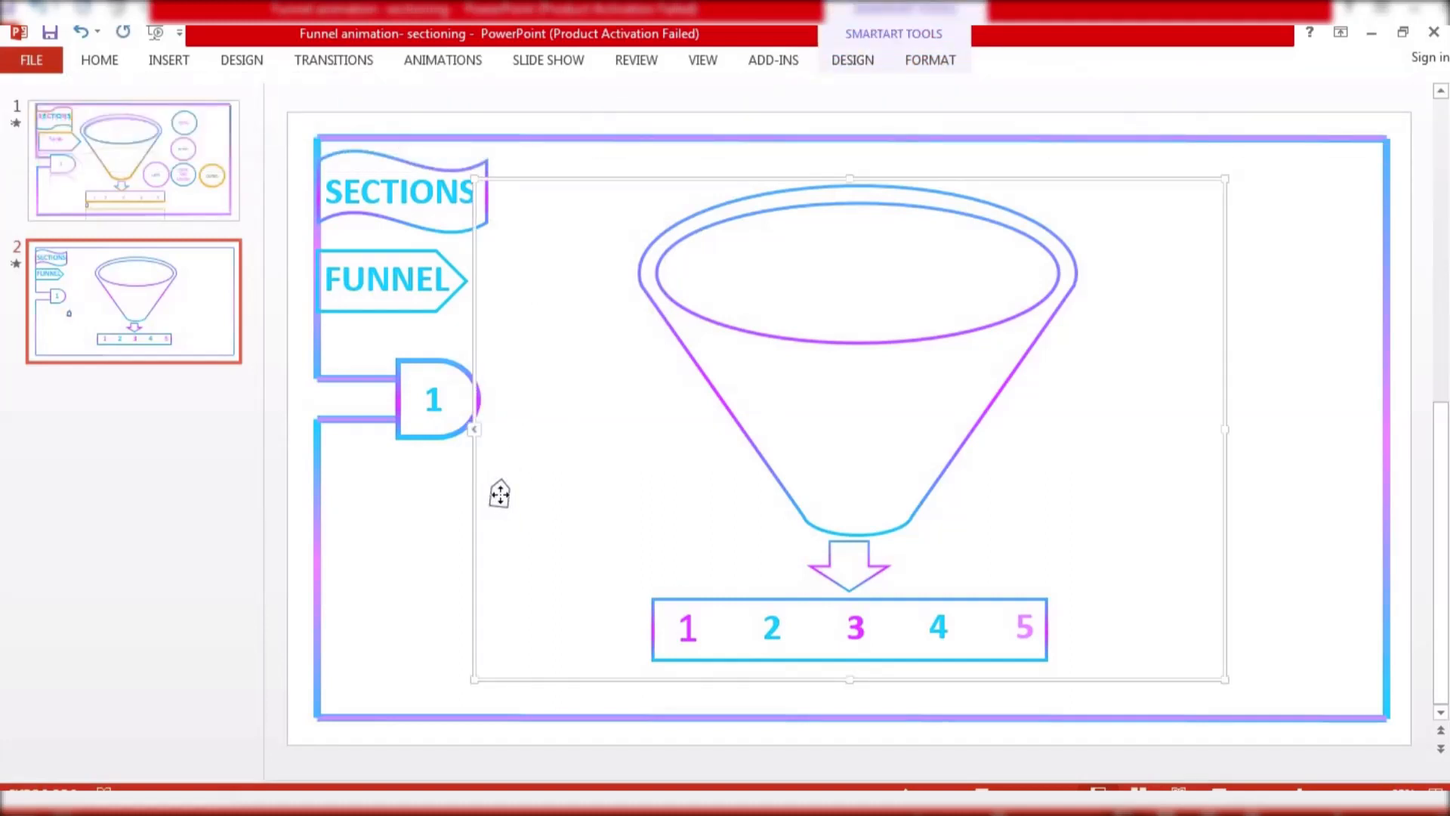
left_click(500, 494)
right_click(501, 499)
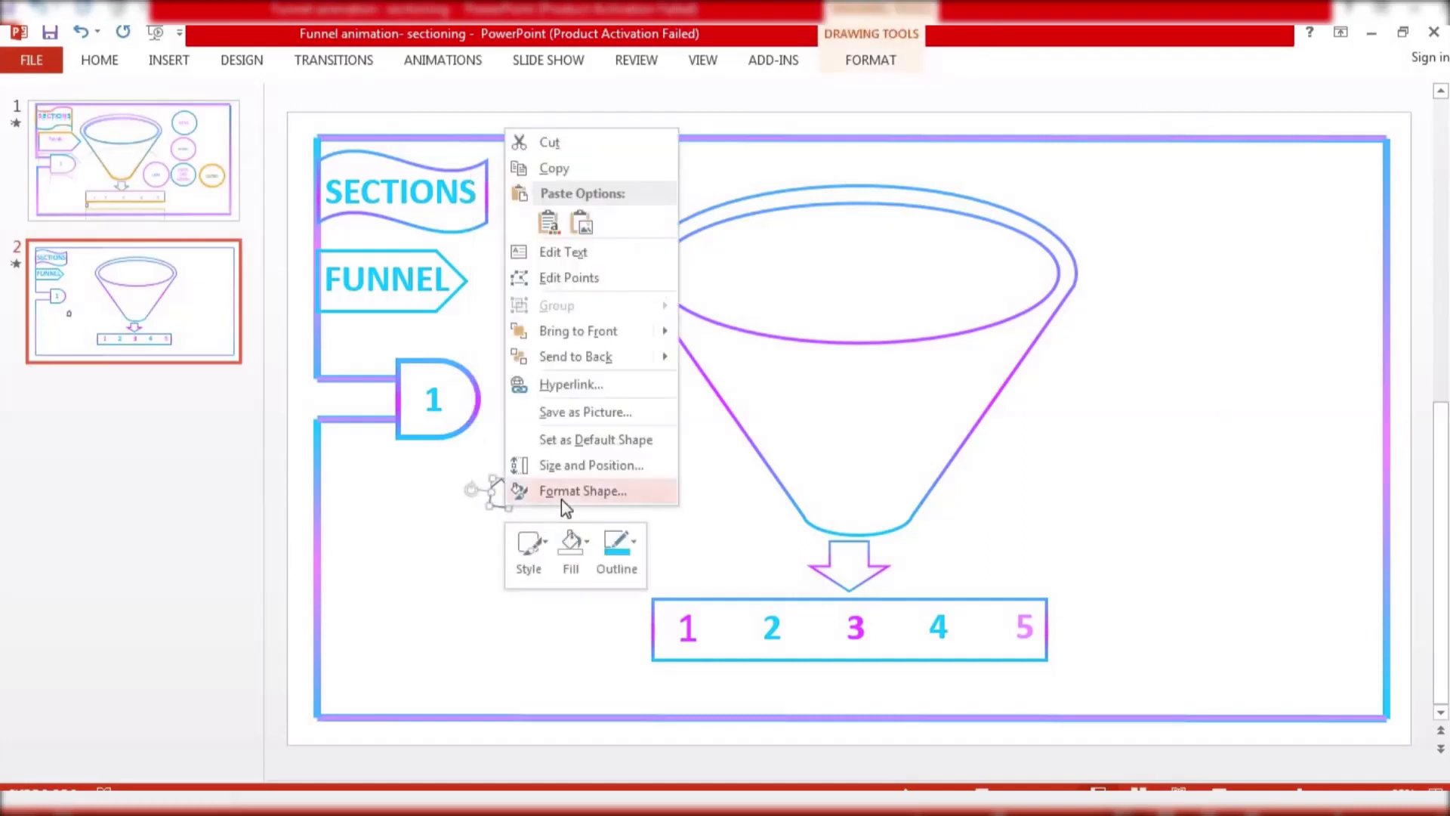
left_click(560, 495)
left_click(1257, 493)
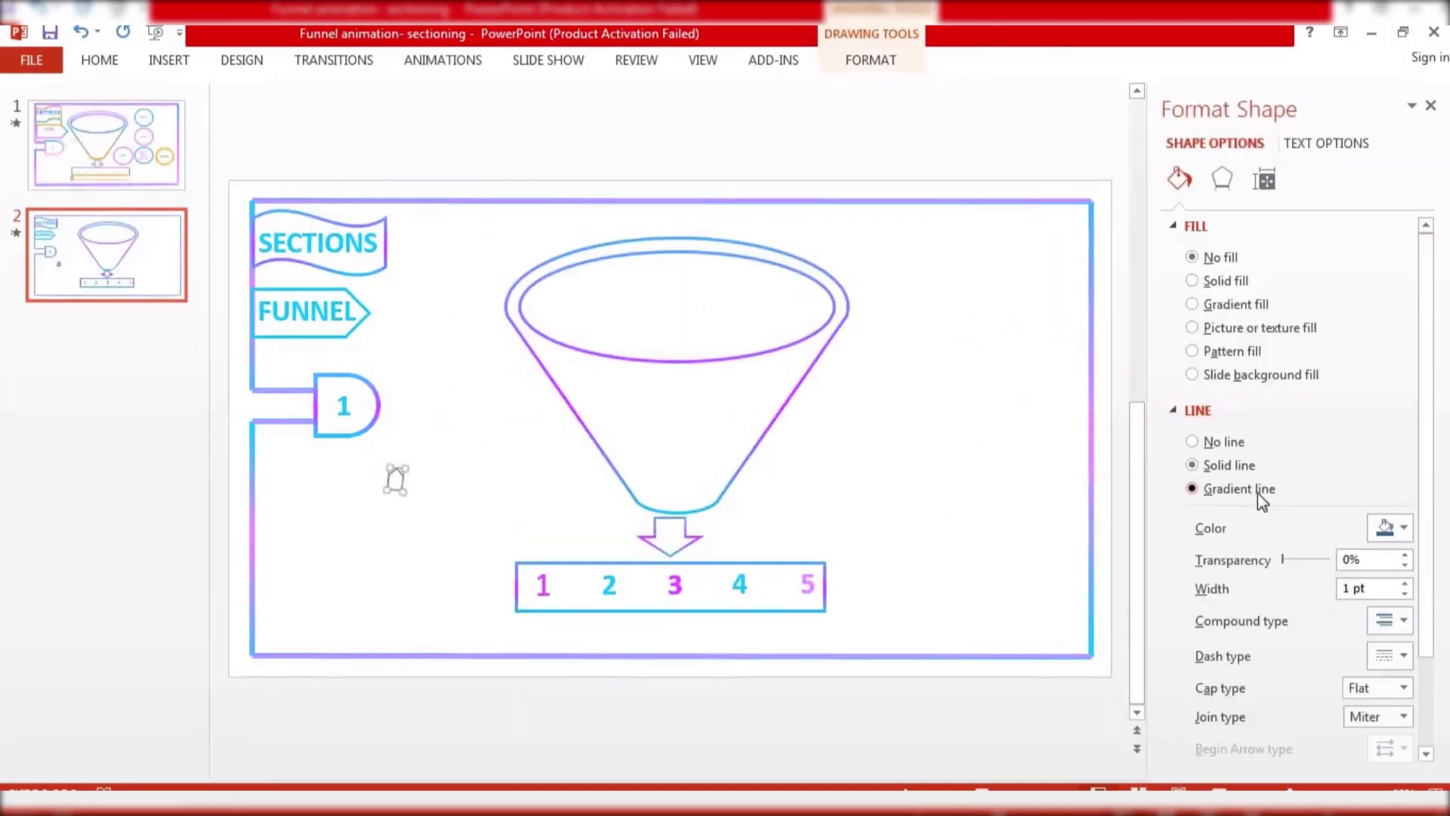
left_click_drag(1314, 679, 1212, 684)
left_click(1390, 716)
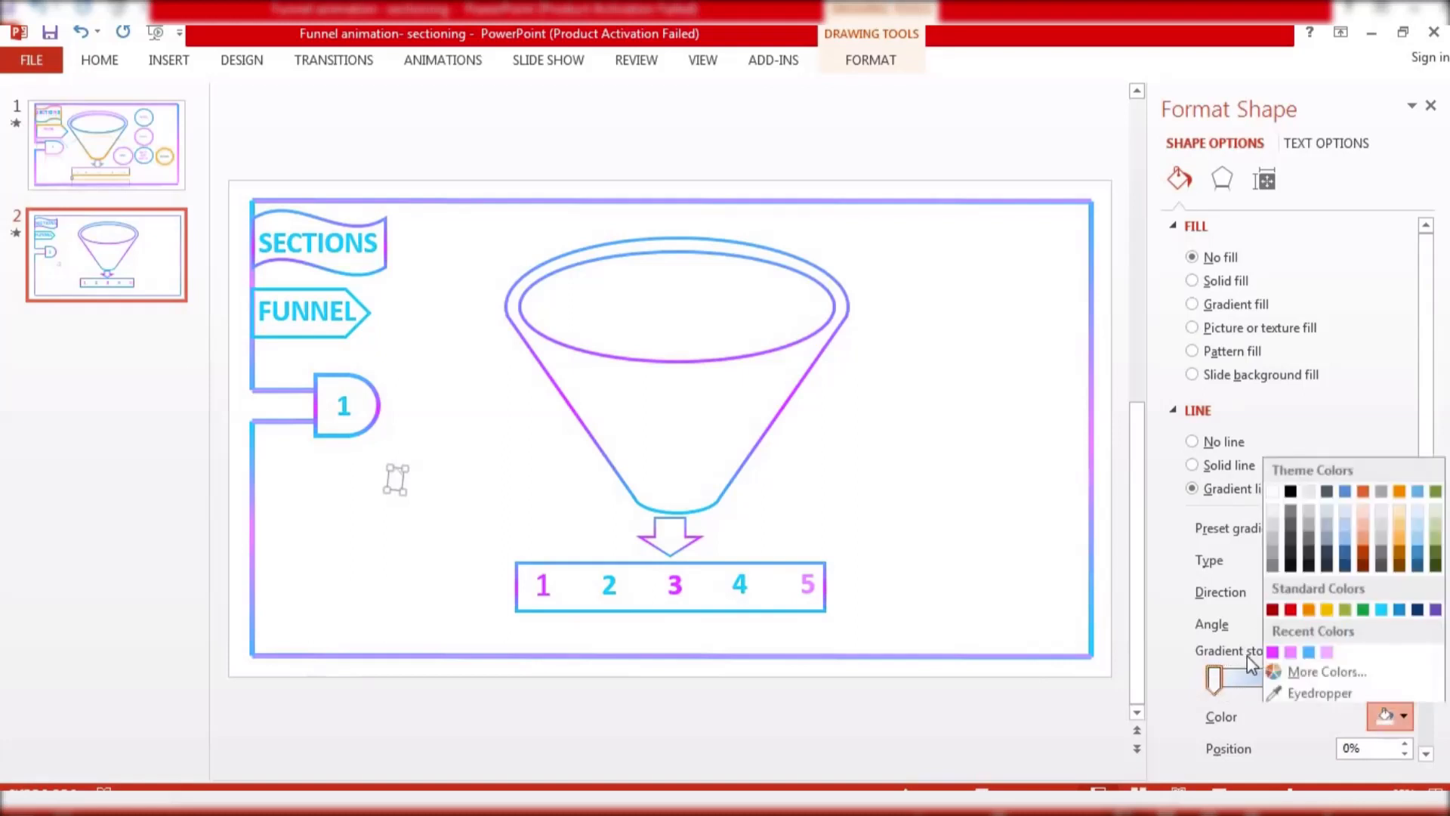
left_click(1309, 649)
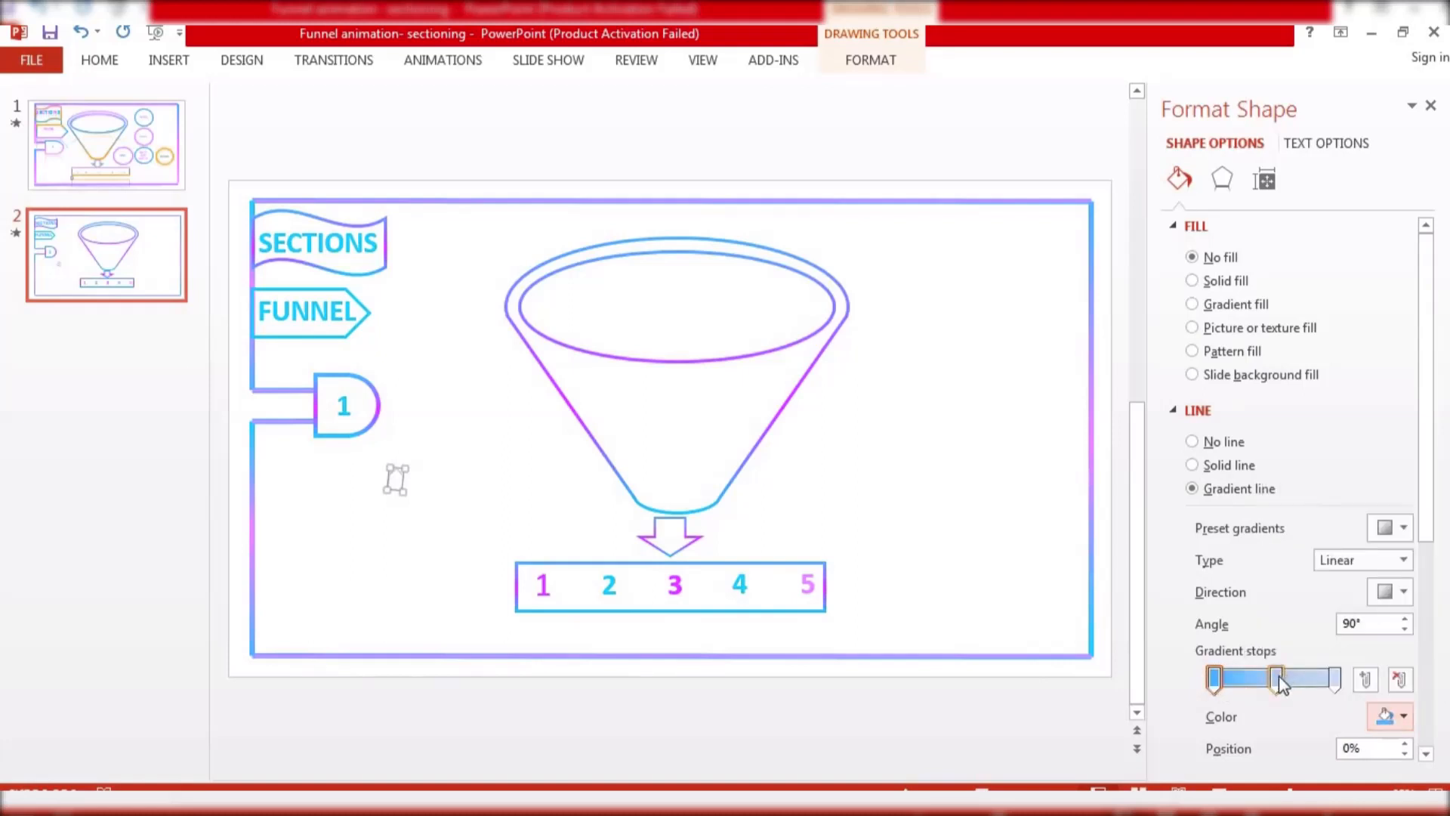
left_click(1306, 679)
left_click(1390, 716)
left_click(1291, 650)
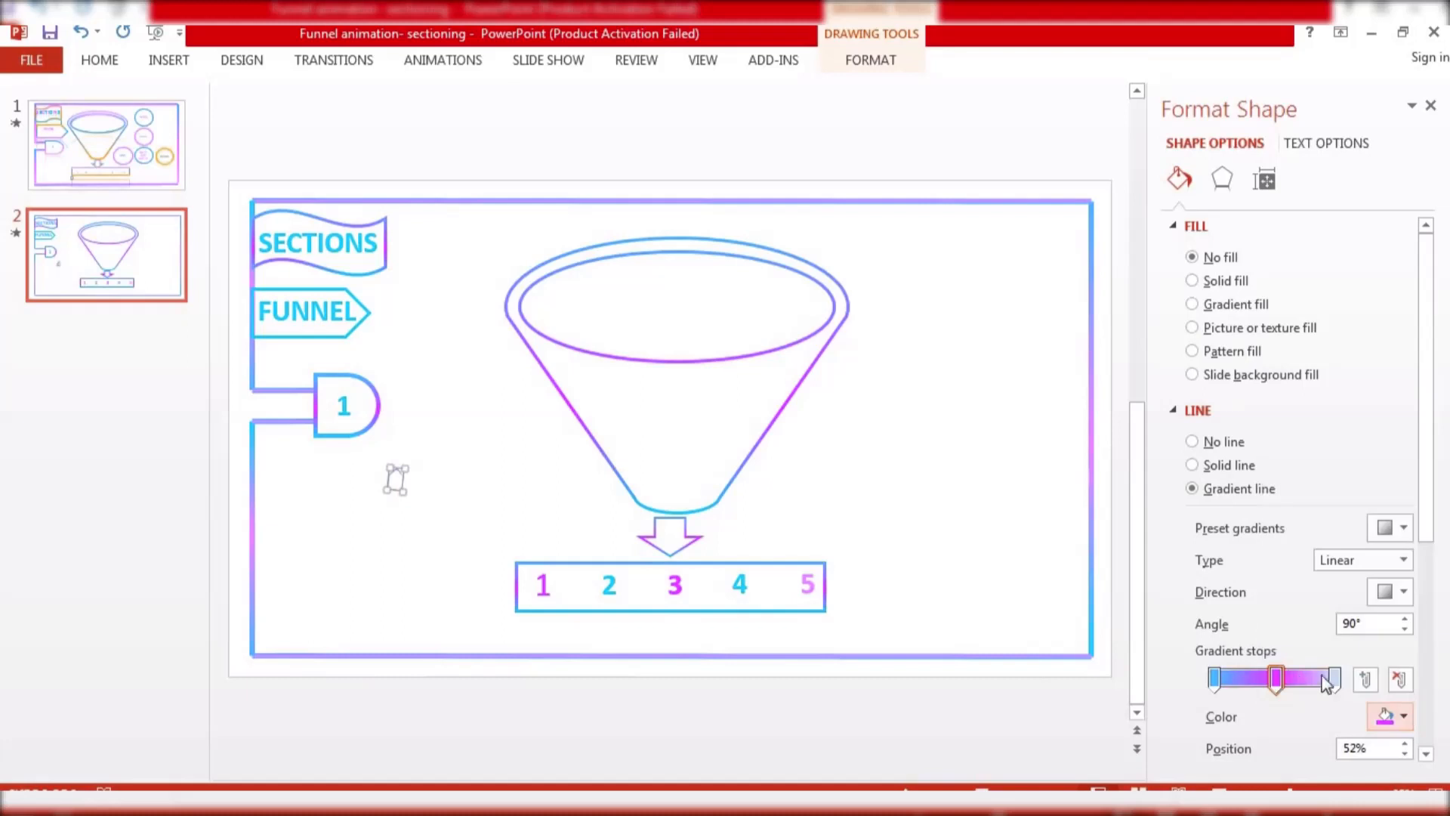
left_click(1334, 680)
left_click(1390, 715)
left_click(1378, 608)
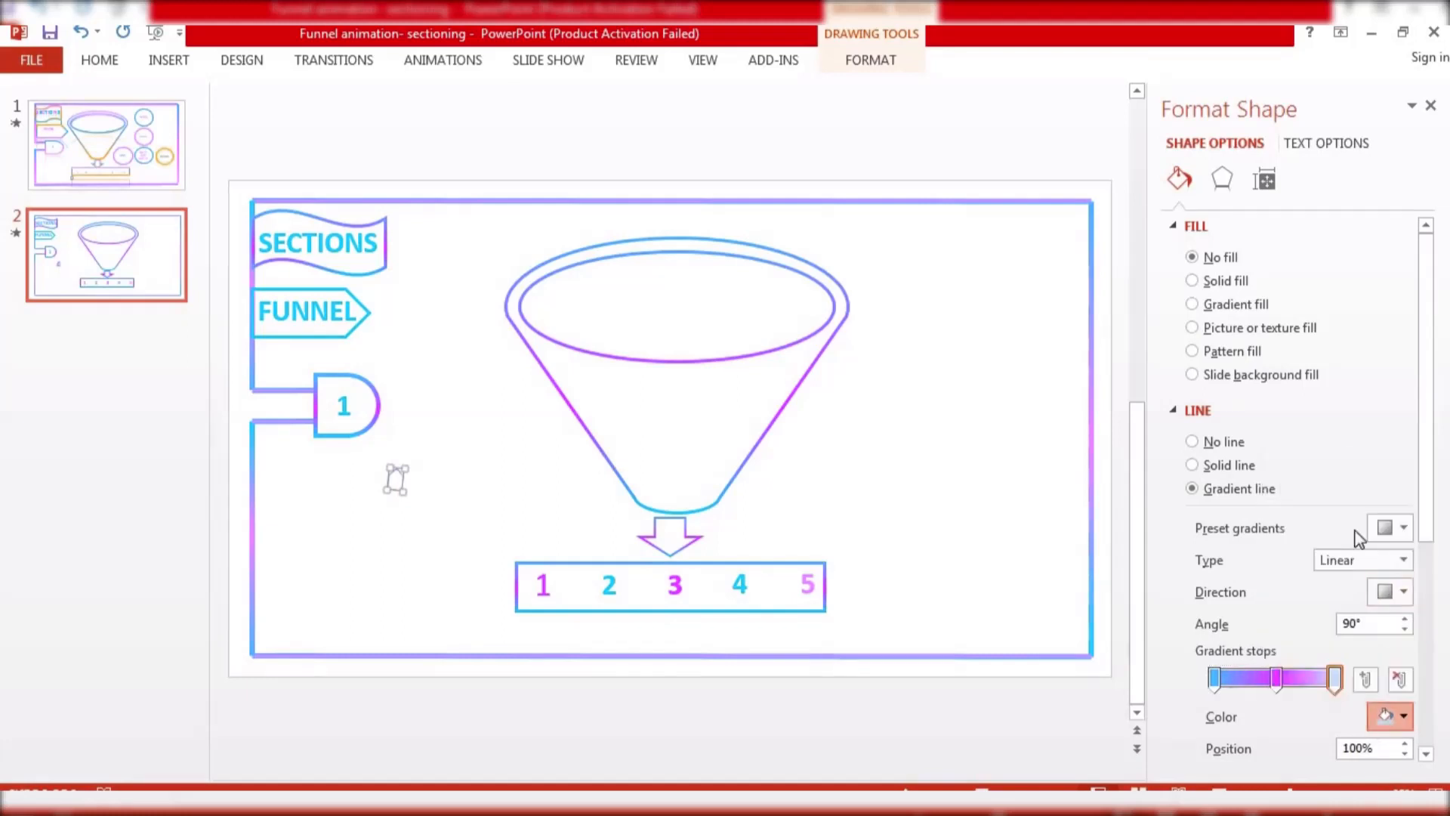
left_click(1431, 107)
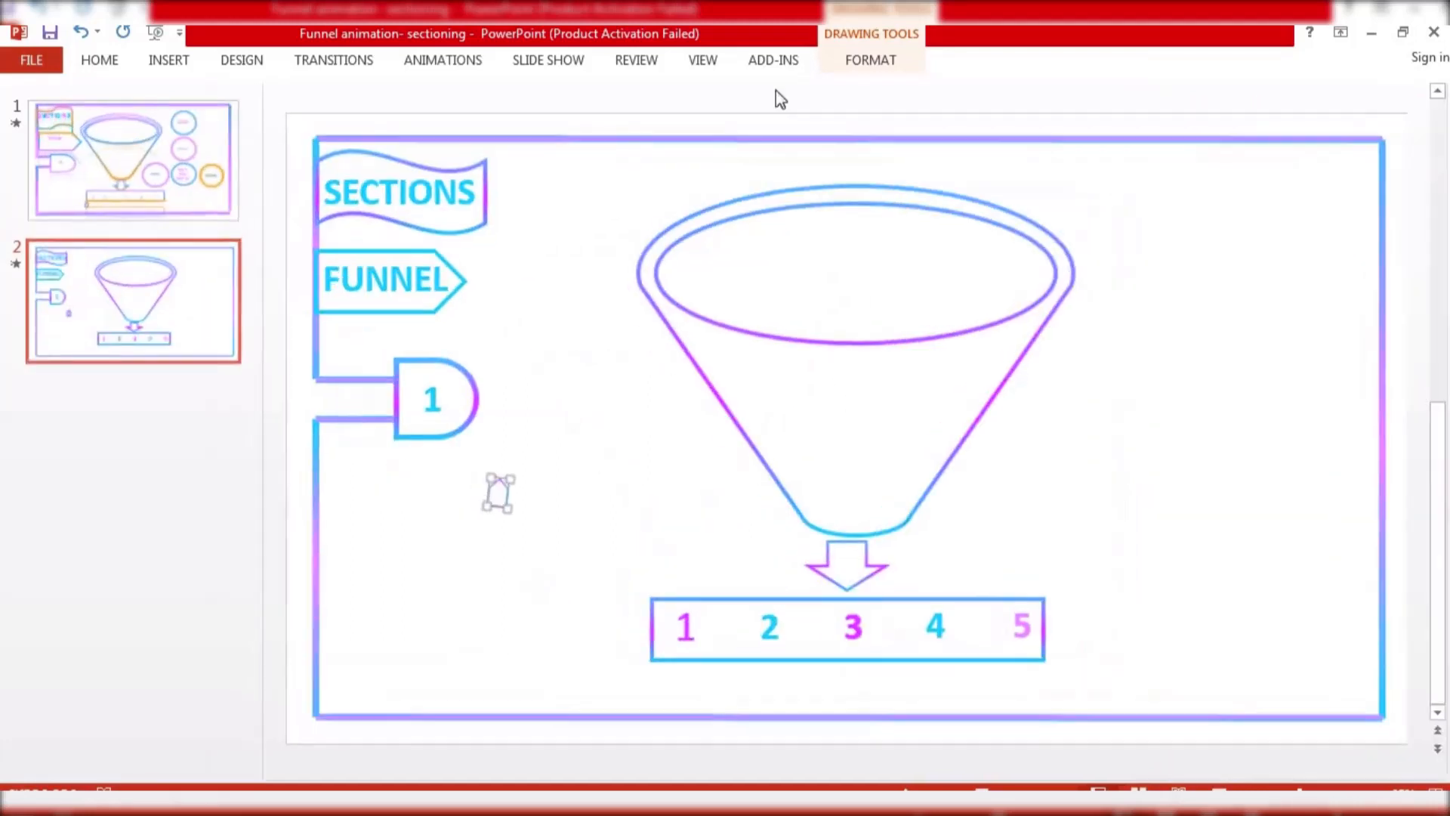
Set the arrow shape's outline weight to 2¼ pt
left_click(870, 59)
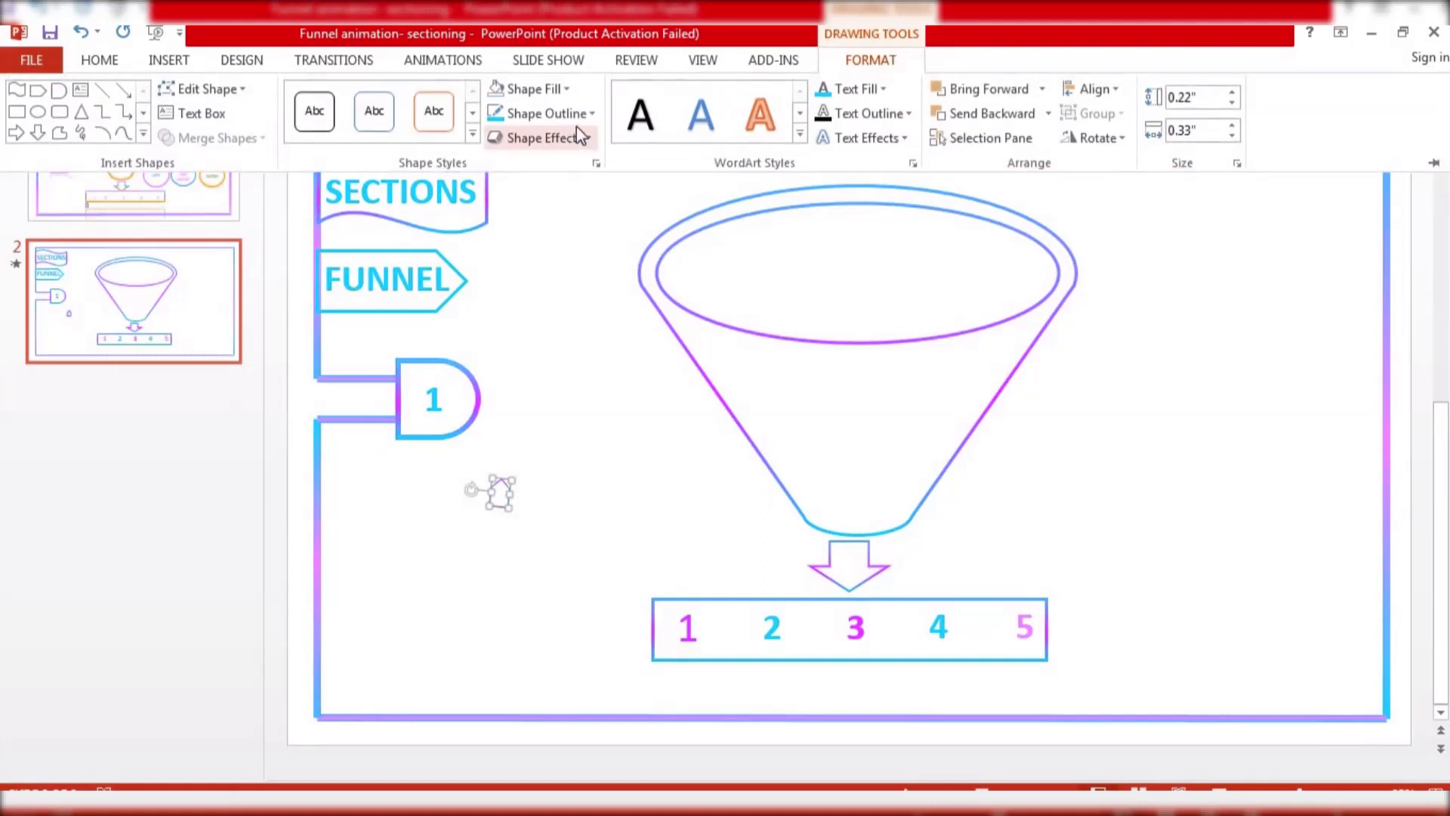
left_click(543, 112)
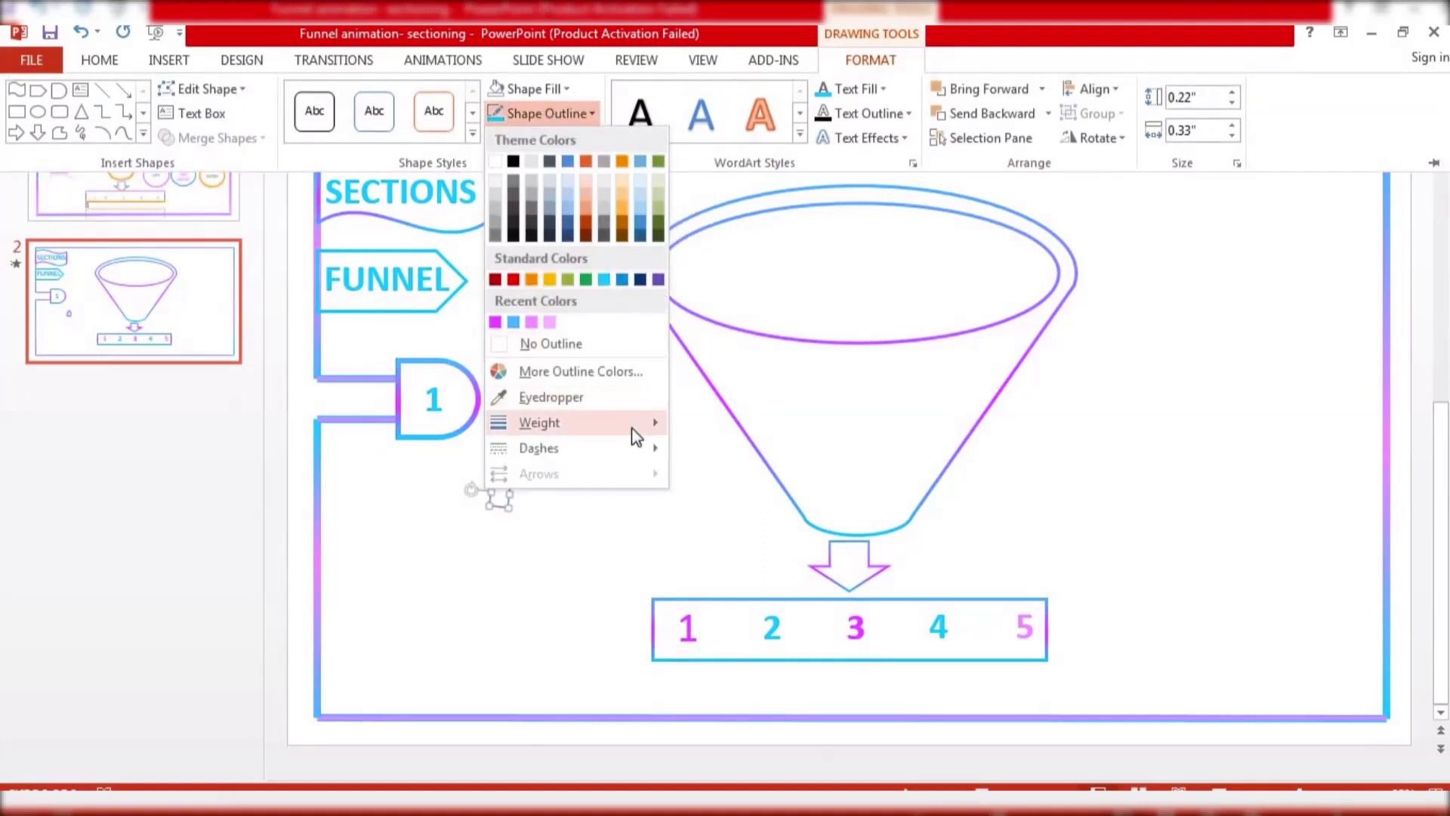
mouse_move(634, 428)
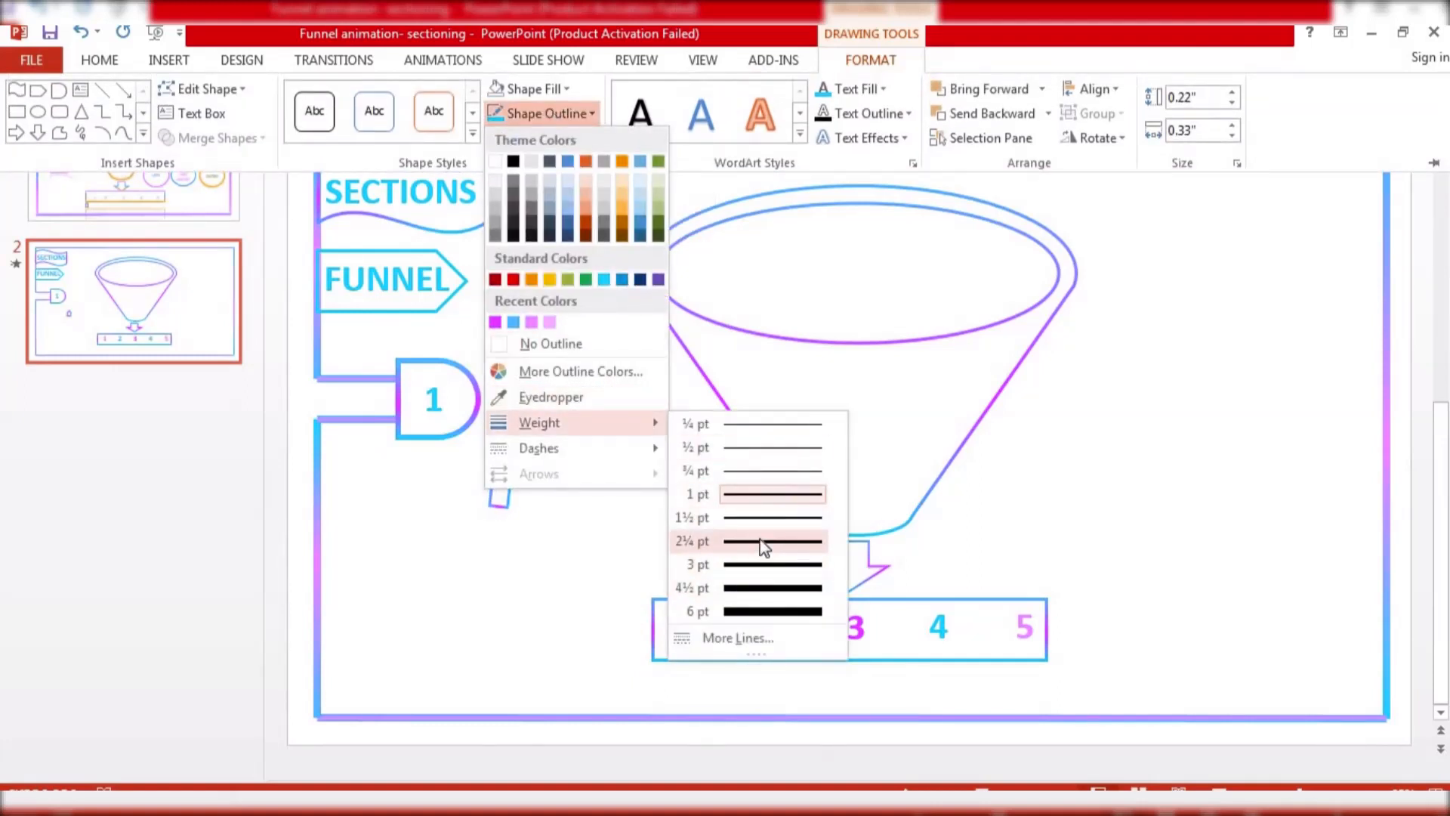
left_click(761, 541)
key("ctrl+F1")
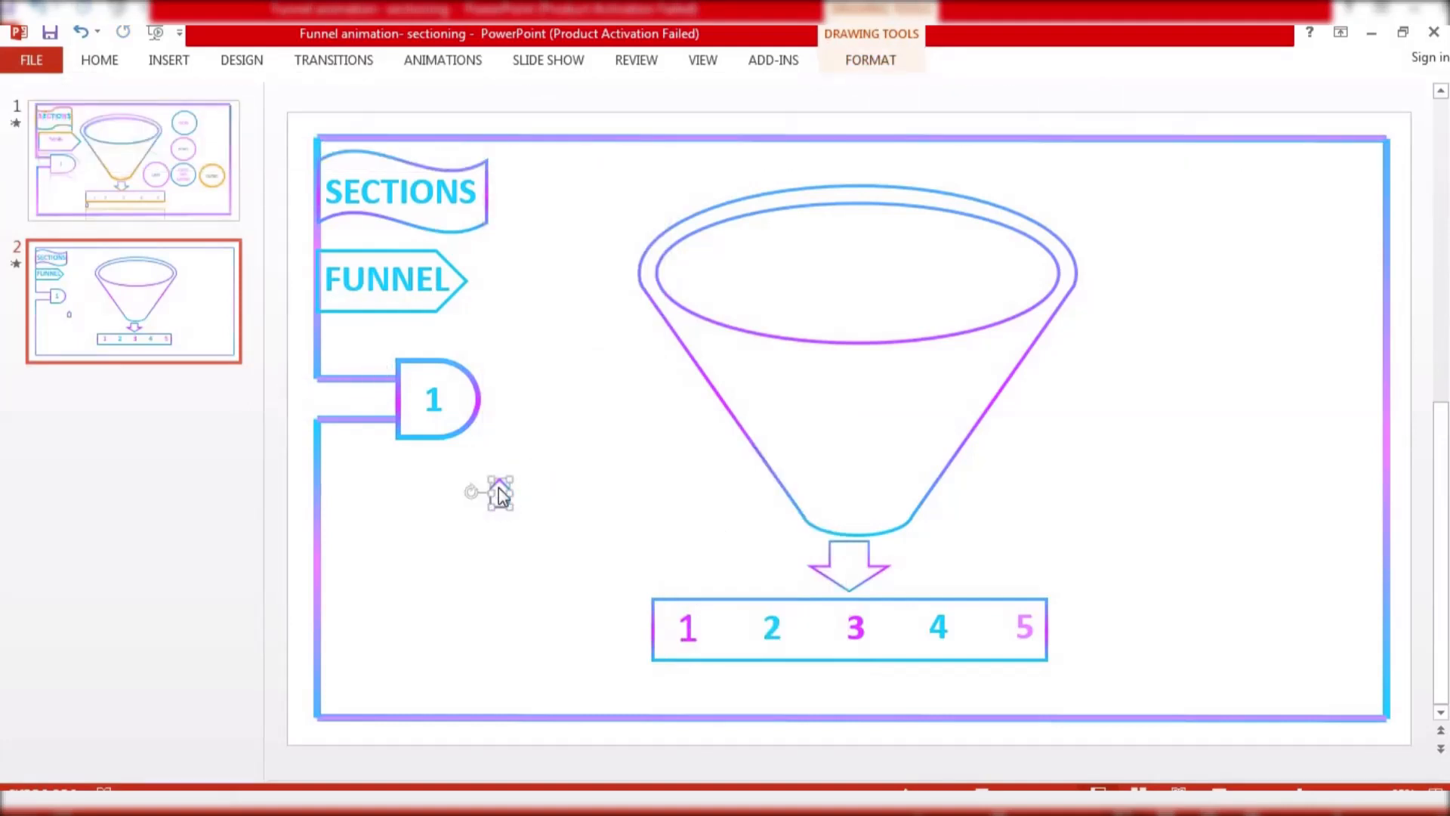
Move the arrow shape just below number 1 at the left end of the bar
left_click_drag(499, 489, 663, 668)
left_click(594, 598)
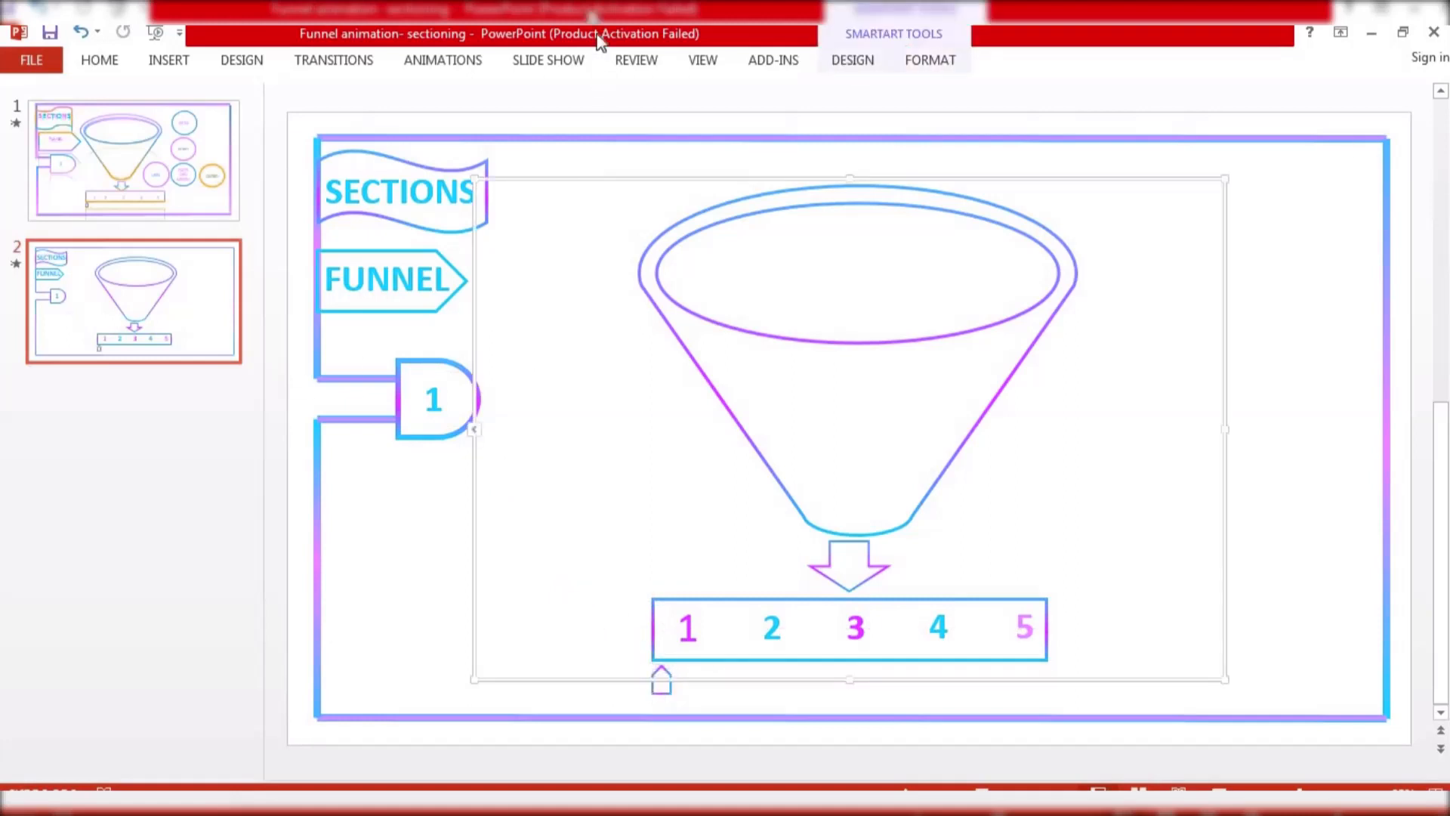
left_click(422, 550)
Draw a circle beside the SECTIONS banner and duplicate it three times
left_click(192, 60)
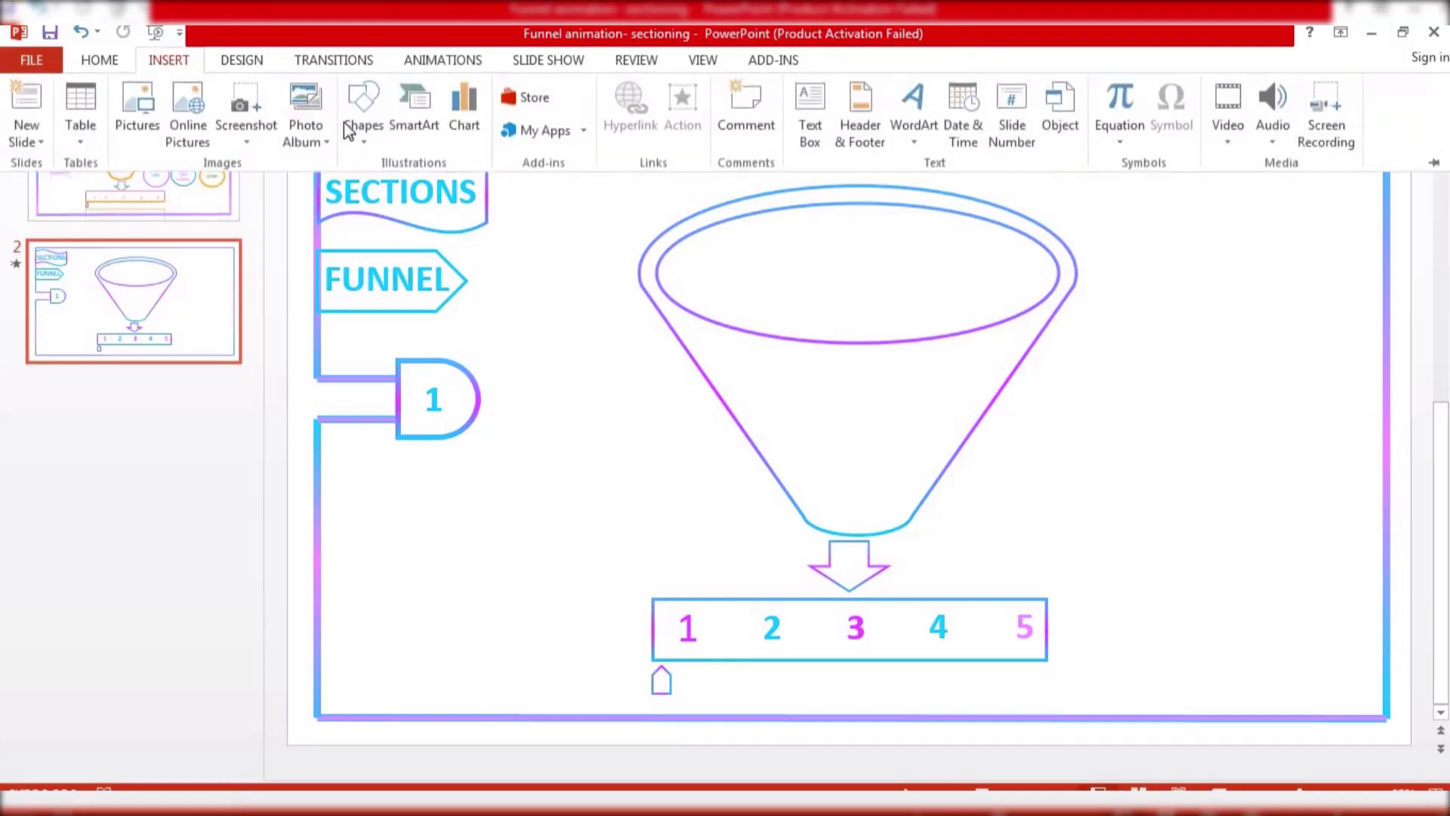
left_click(365, 135)
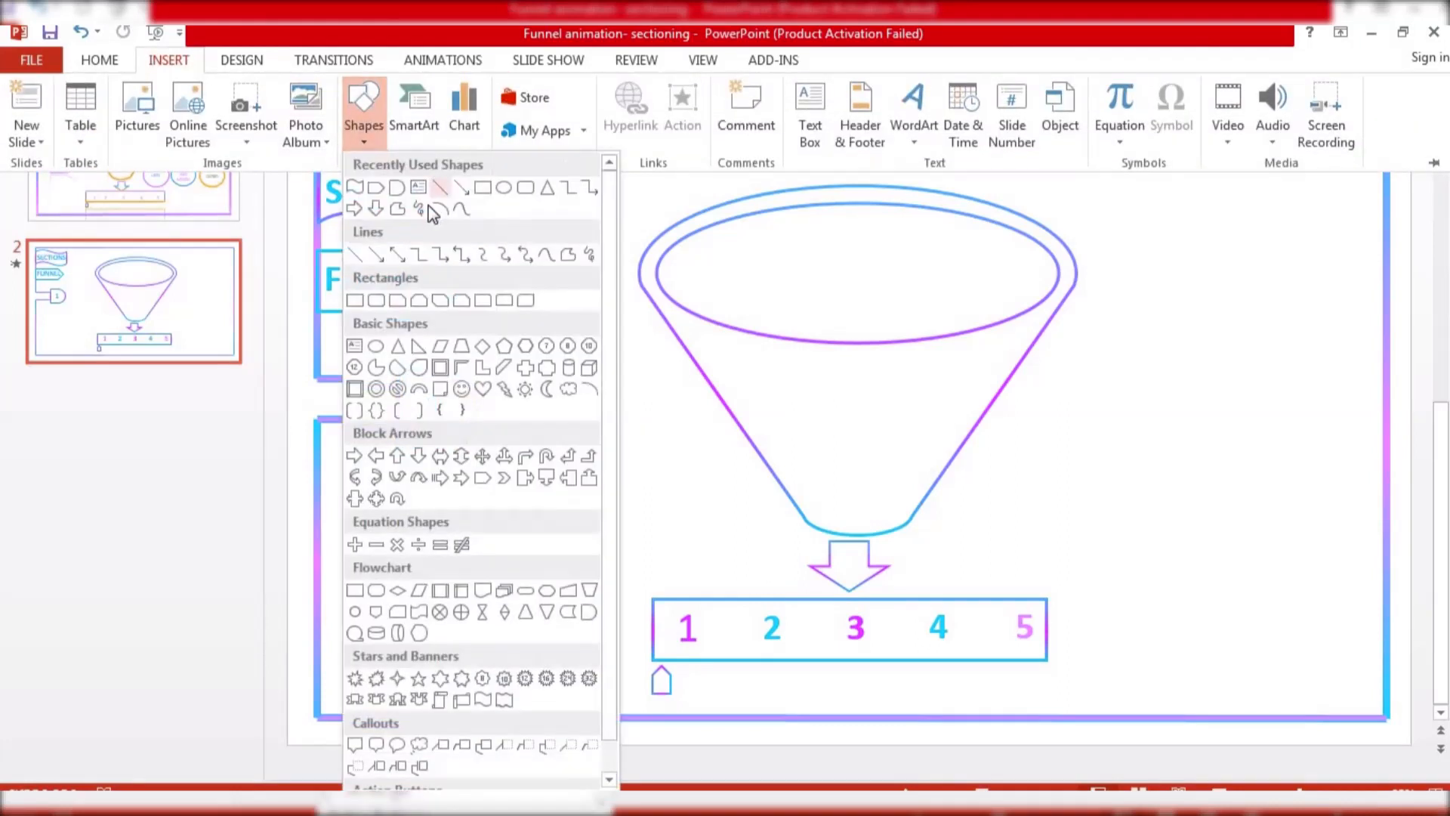
left_click(505, 188)
left_click_drag(513, 218, 628, 317)
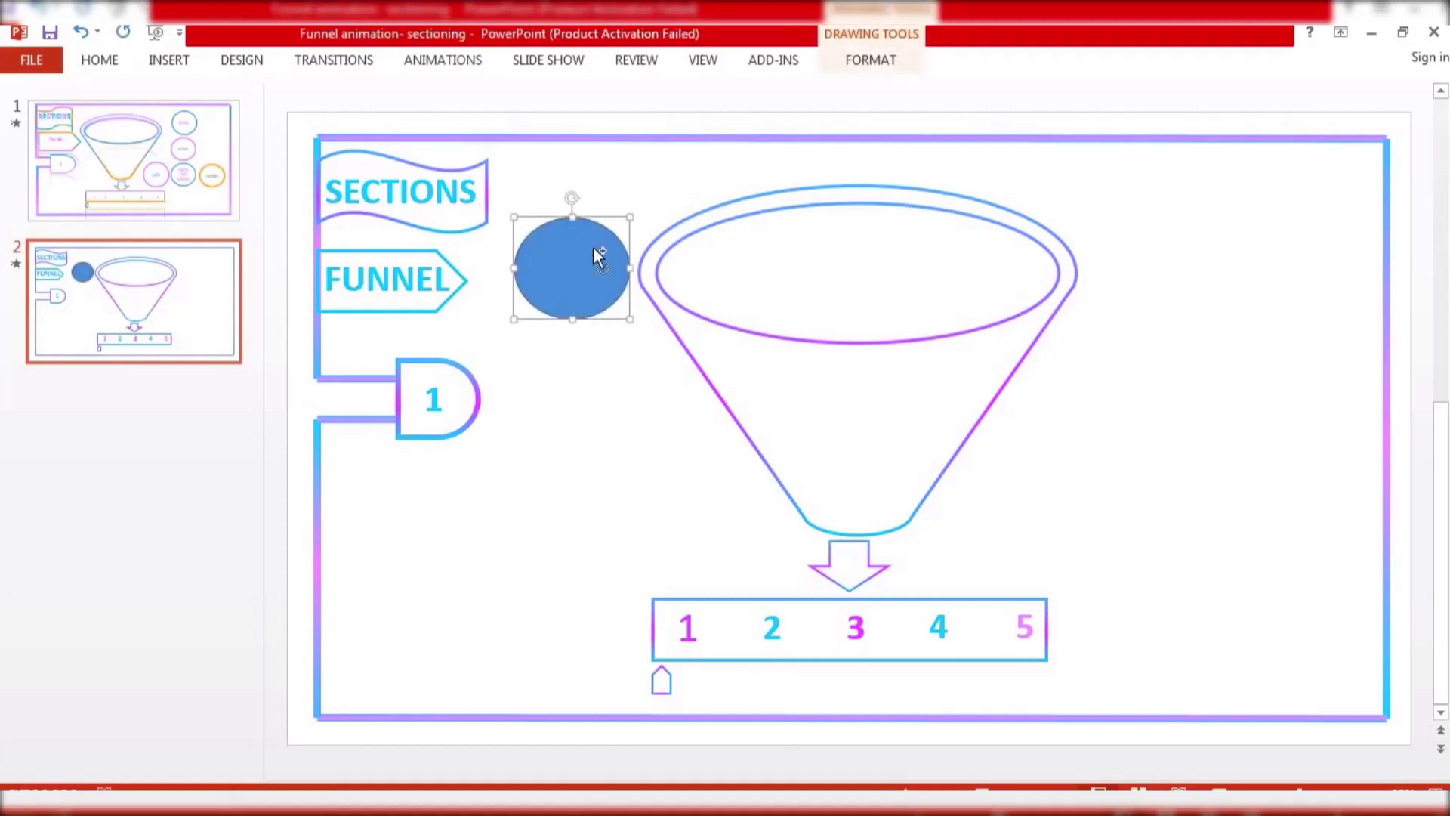
key("ctrl+d")
key("ctrl+d")
key("ctrl+d")
key("ctrl+d")
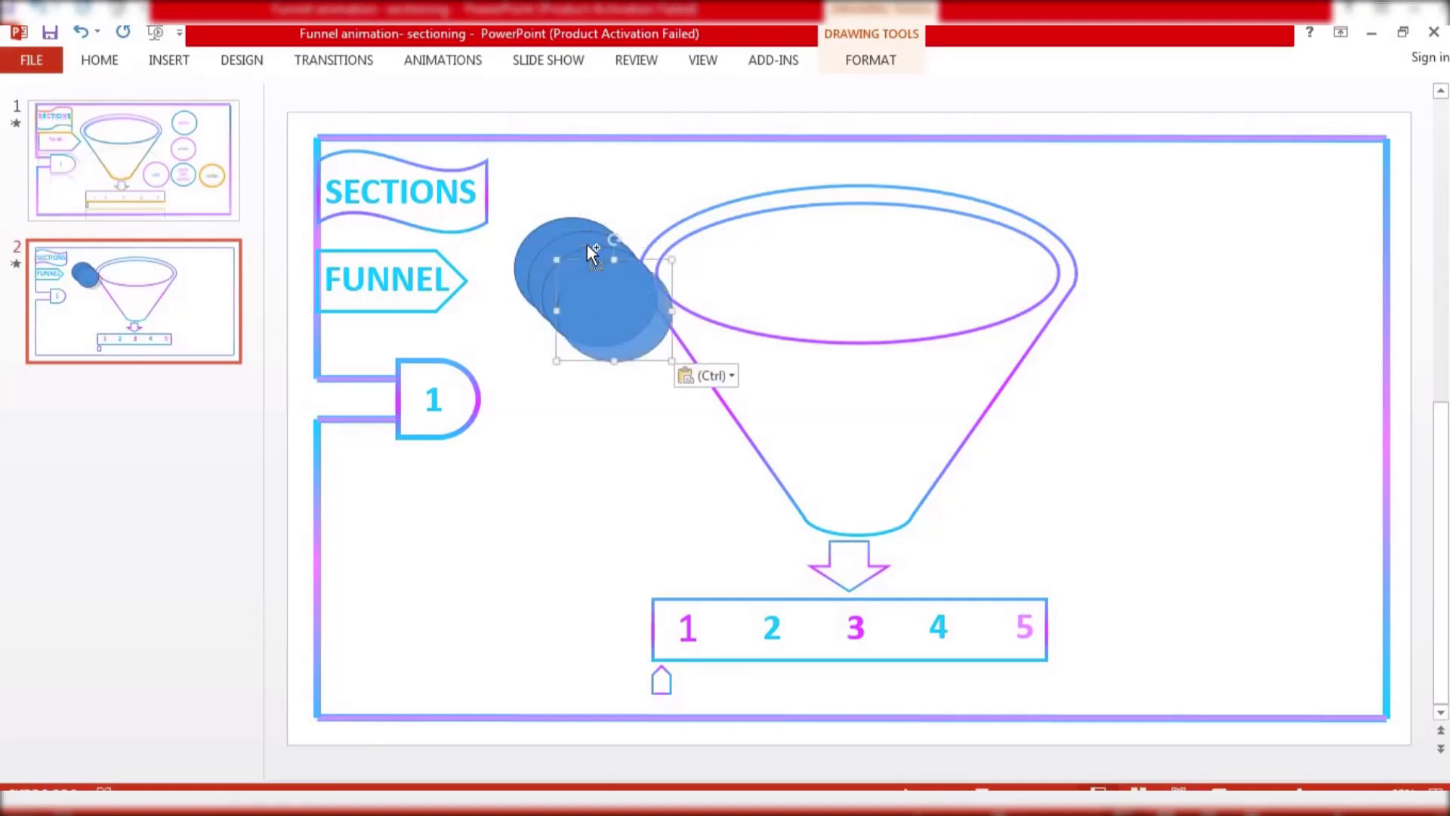
Arrange the circles on the right of the slide: two stacked vertically above a row of three
left_click_drag(844, 330, 1185, 510)
left_click_drag(616, 324, 1219, 232)
left_click_drag(578, 284, 1191, 400)
left_click_drag(1186, 390, 1194, 391)
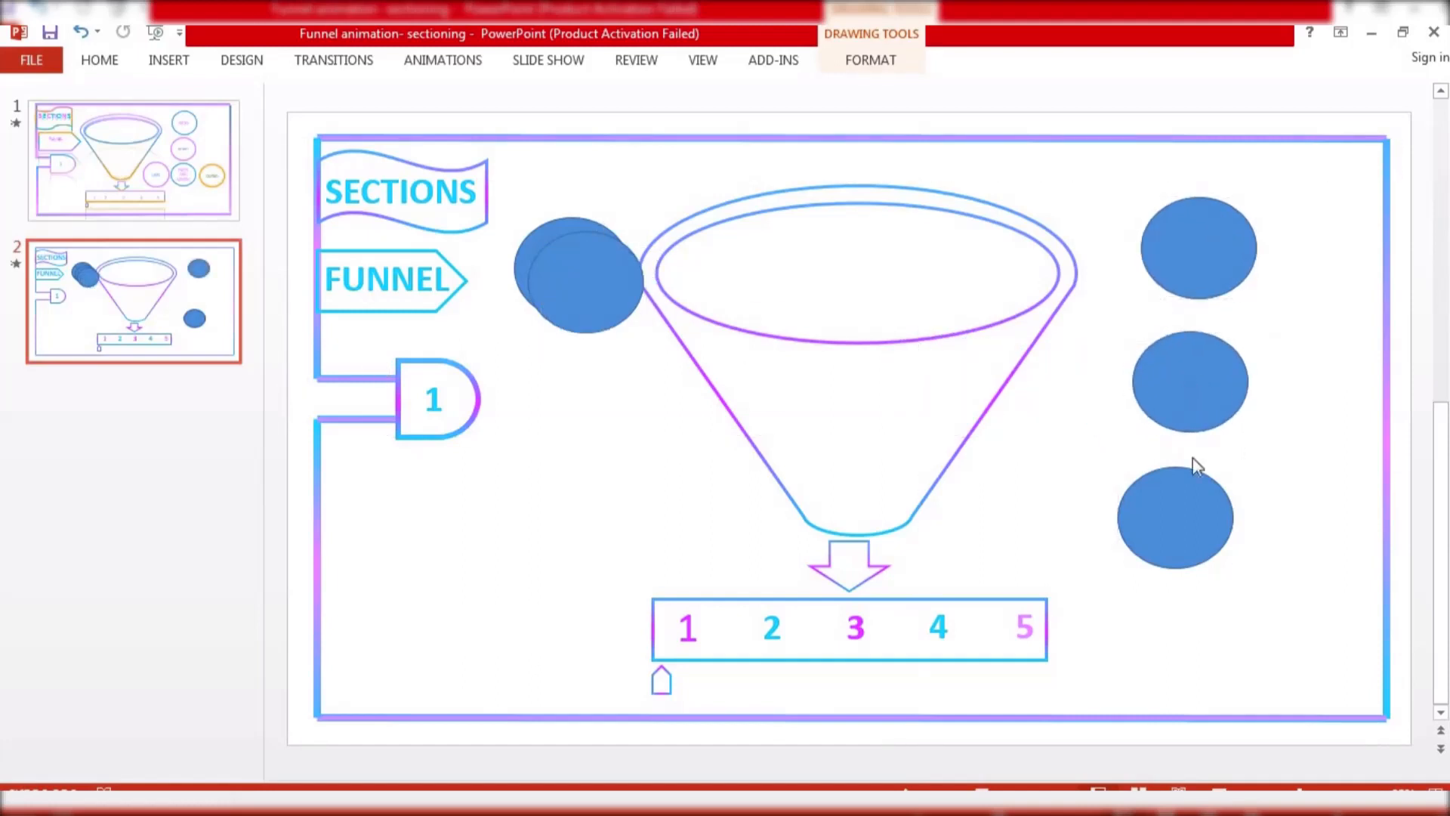
left_click_drag(1182, 521, 1198, 521)
left_click_drag(605, 310, 1299, 507)
left_click_drag(573, 265, 1026, 522)
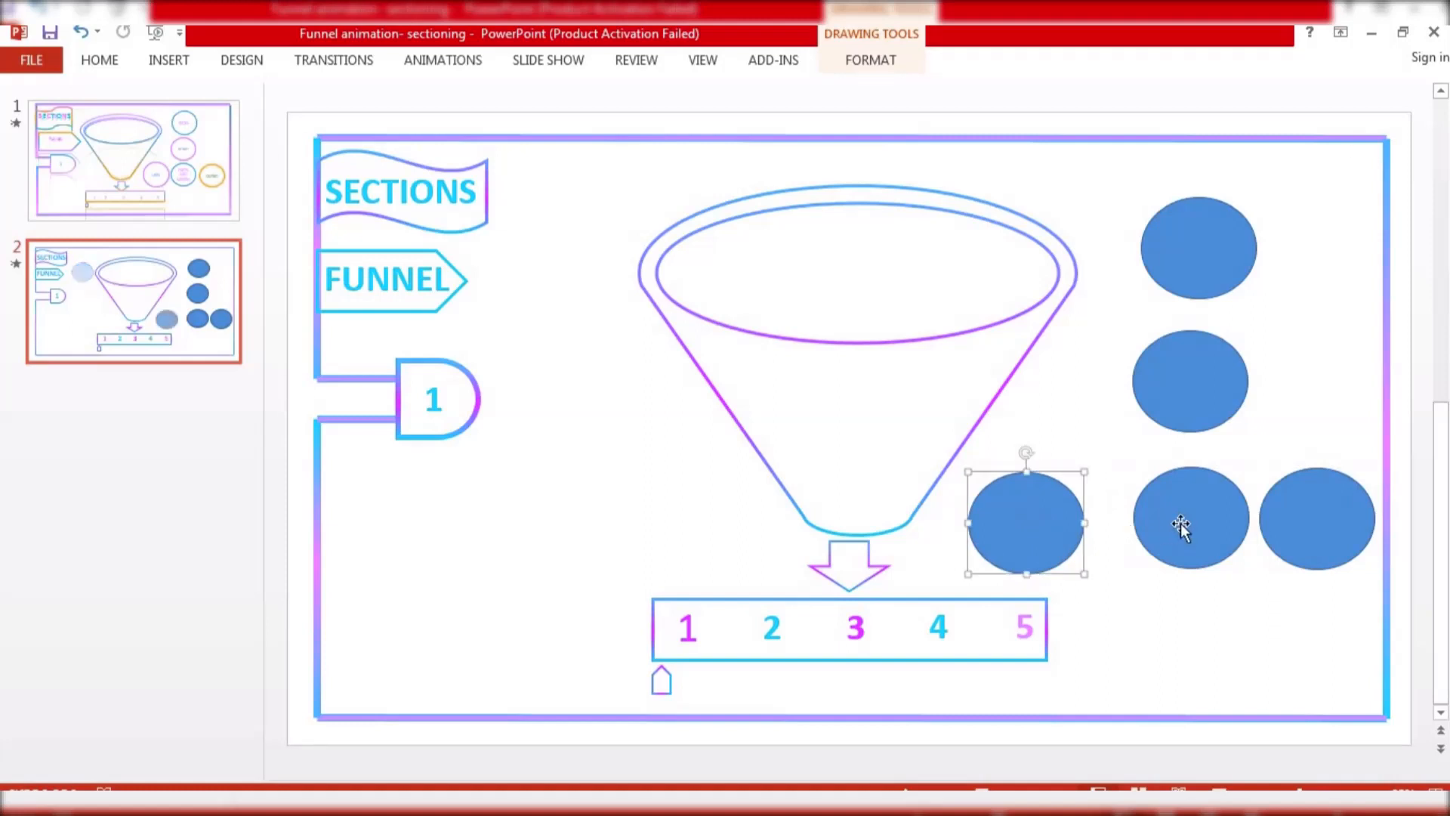
left_click_drag(1180, 523, 1165, 525)
left_click_drag(1217, 401, 1190, 391)
left_click_drag(1196, 246, 1169, 243)
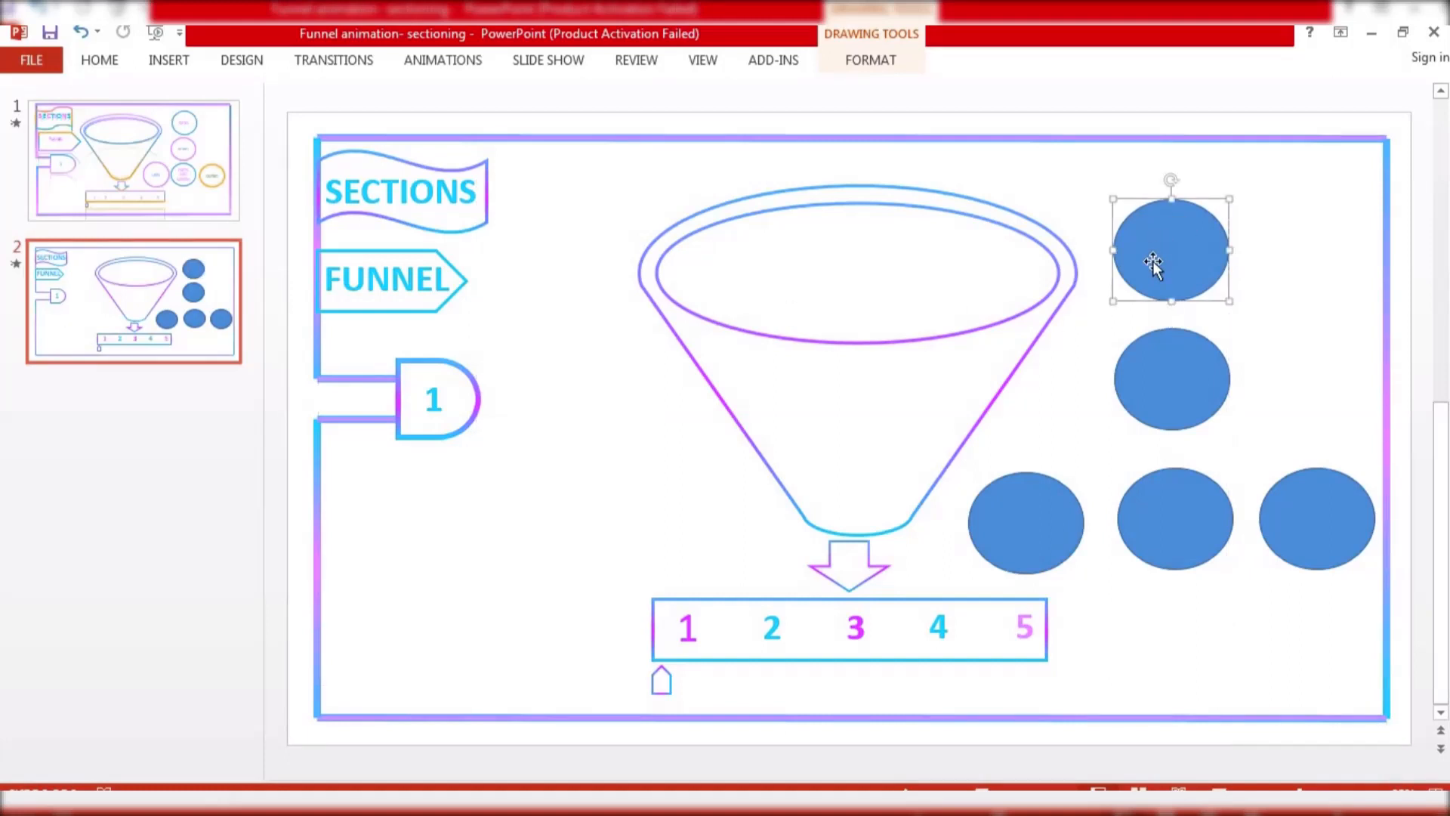
Remove the fill from the top circle
left_click(842, 66)
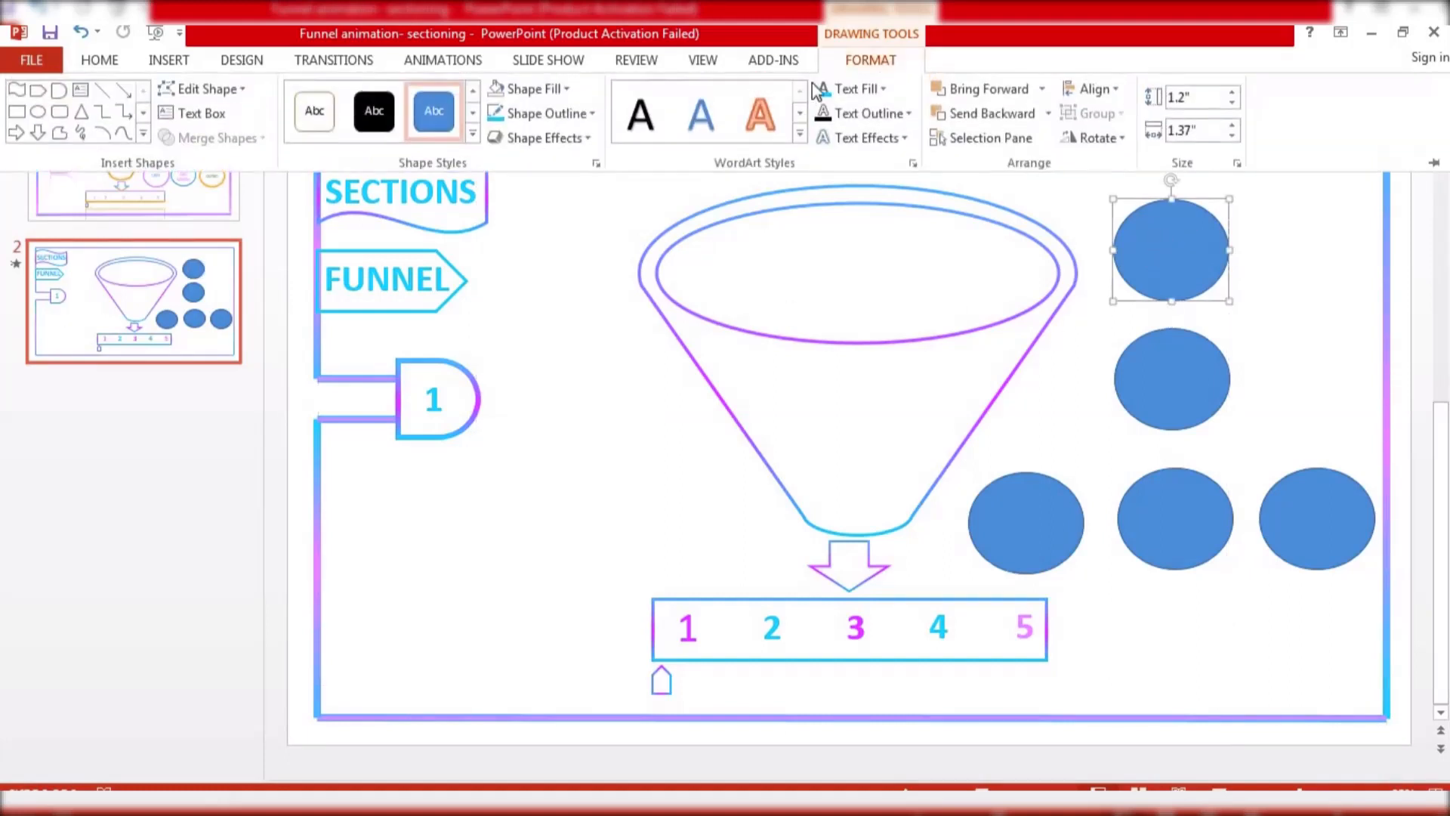
left_click(561, 89)
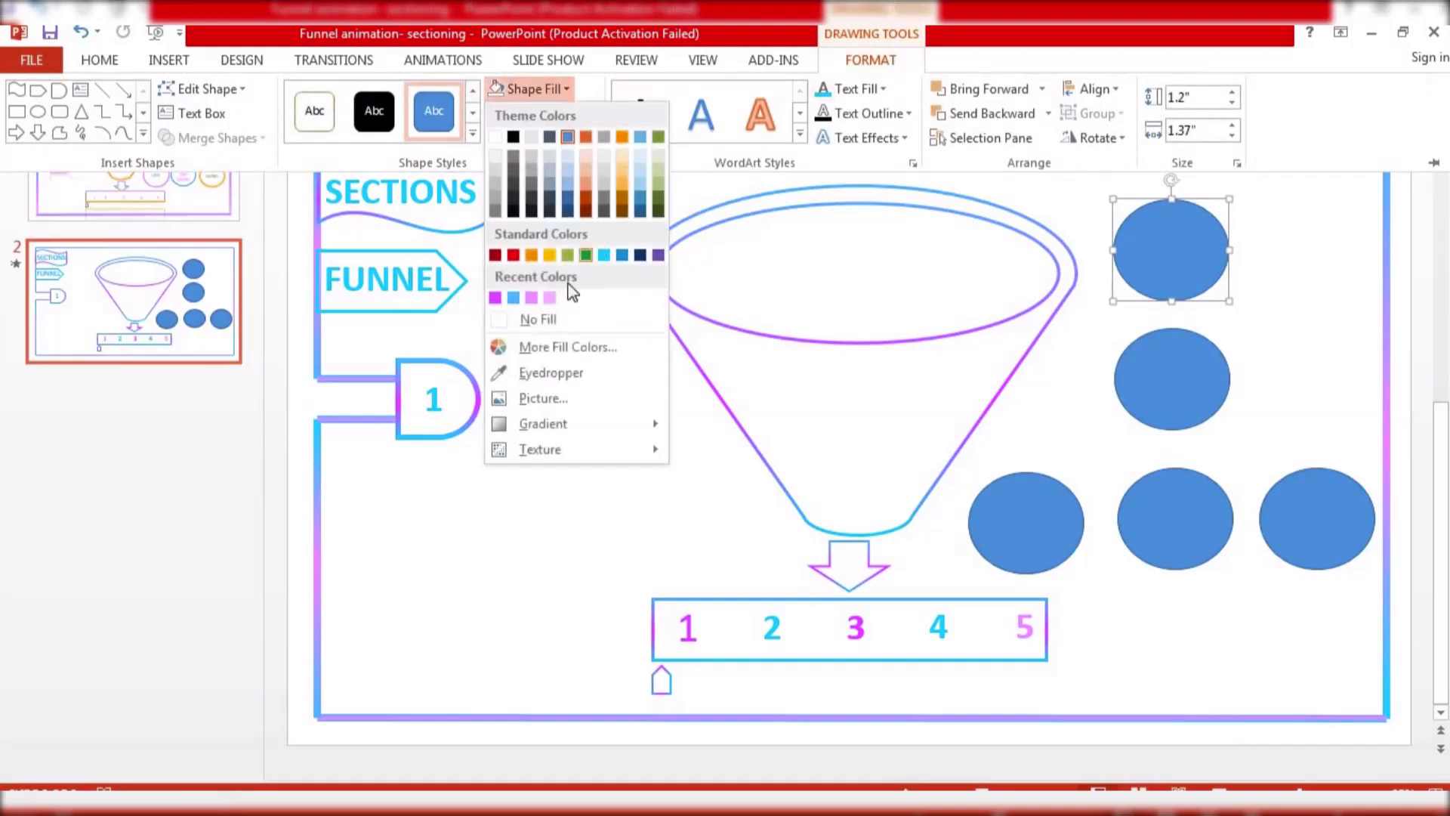
left_click(522, 320)
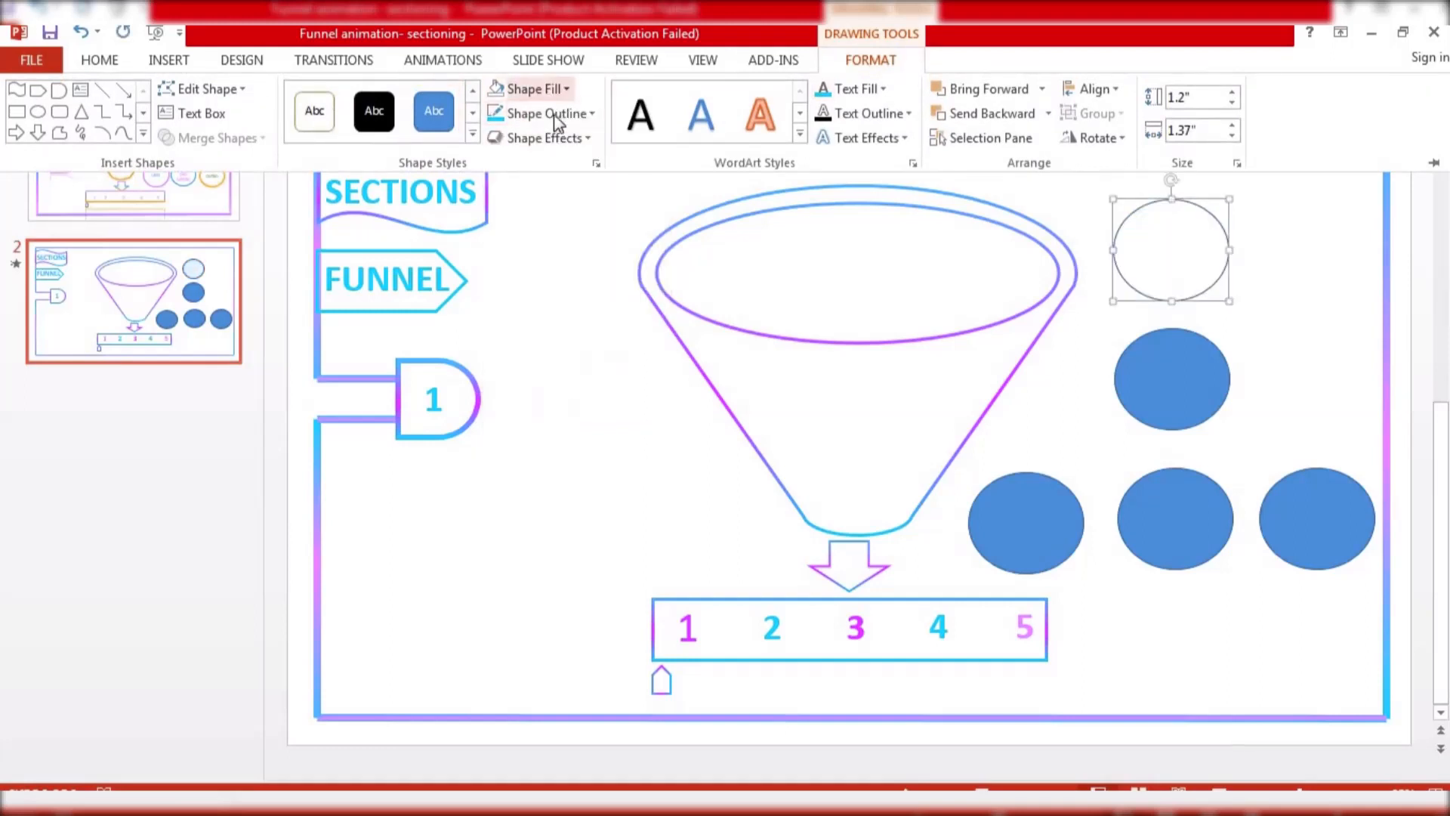
Give the top circle a standard light blue outline 4½ pt thick
left_click(555, 115)
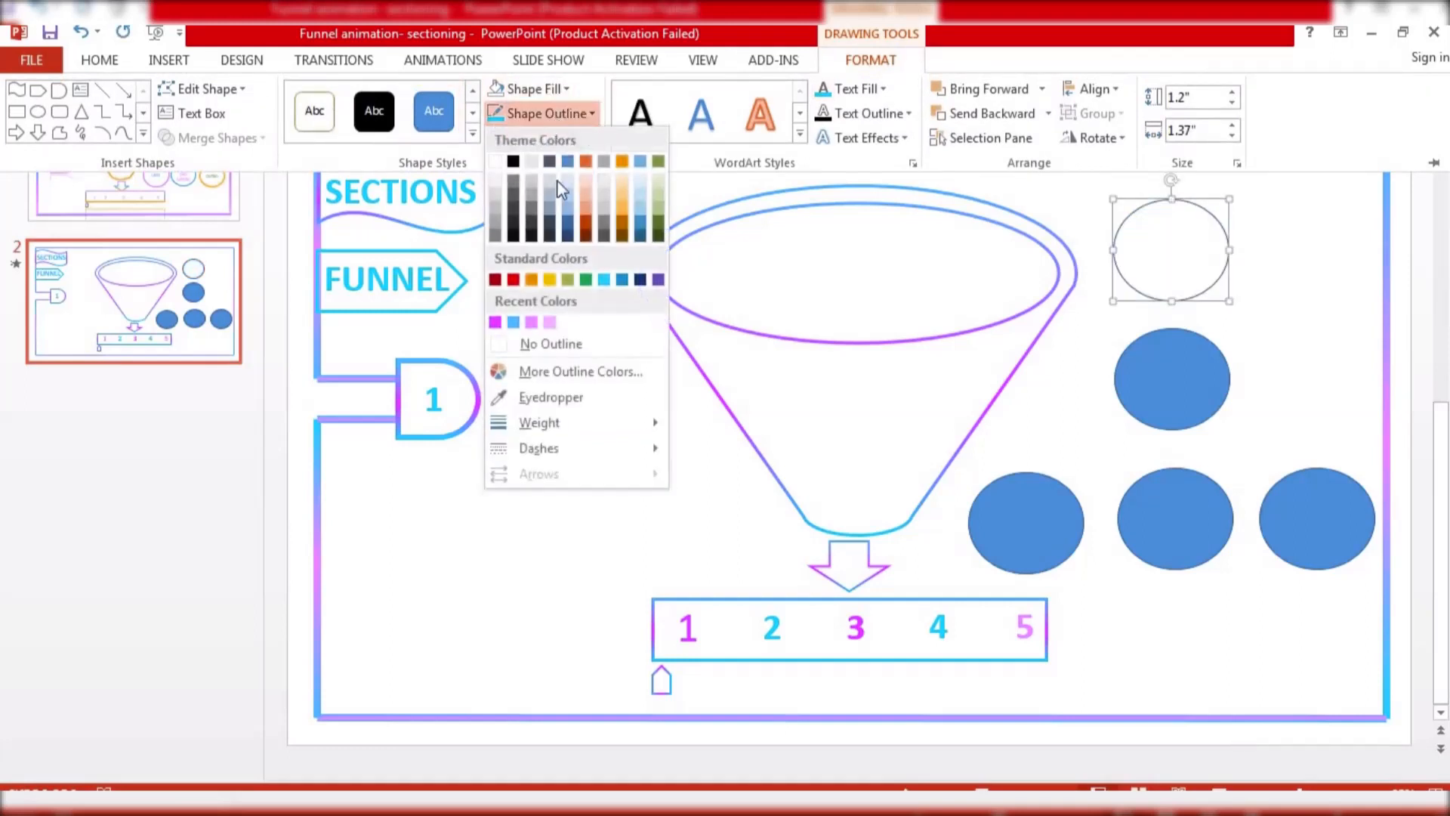
left_click(607, 280)
left_click(546, 113)
mouse_move(607, 426)
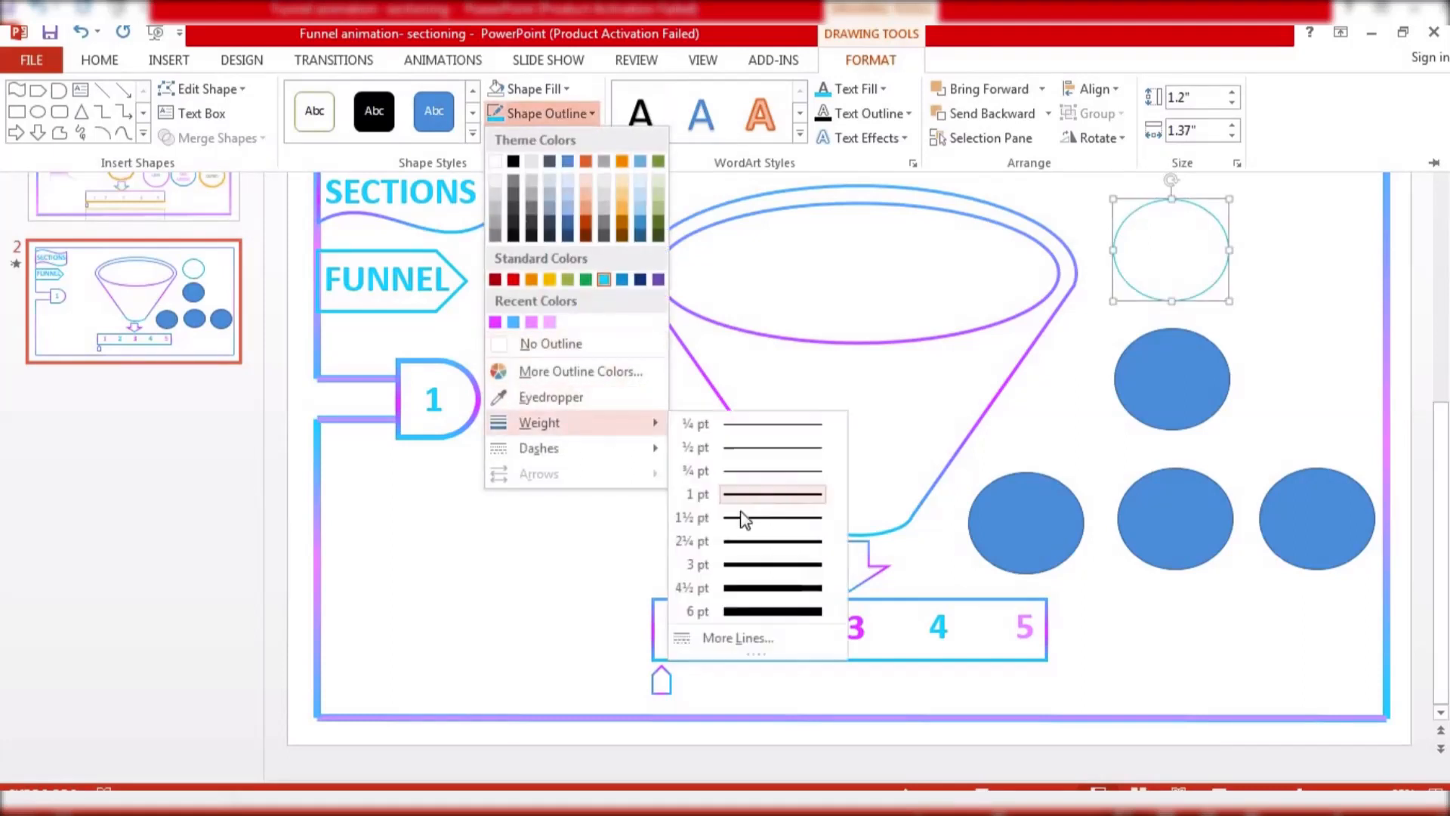
left_click(757, 580)
Remove the fill from the second circle below it
left_click(1164, 391)
left_click(1163, 391)
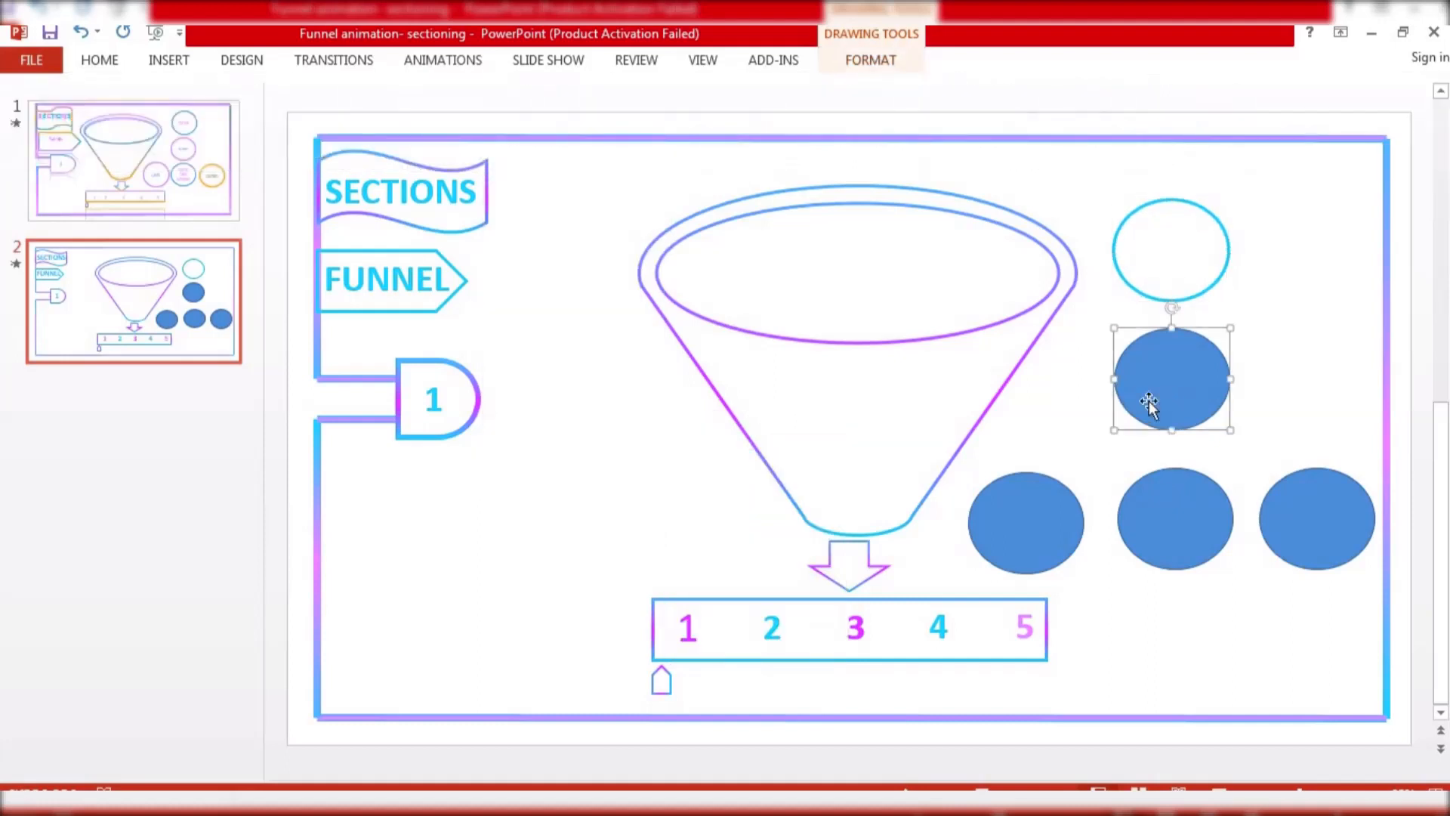
left_click(845, 60)
left_click(567, 88)
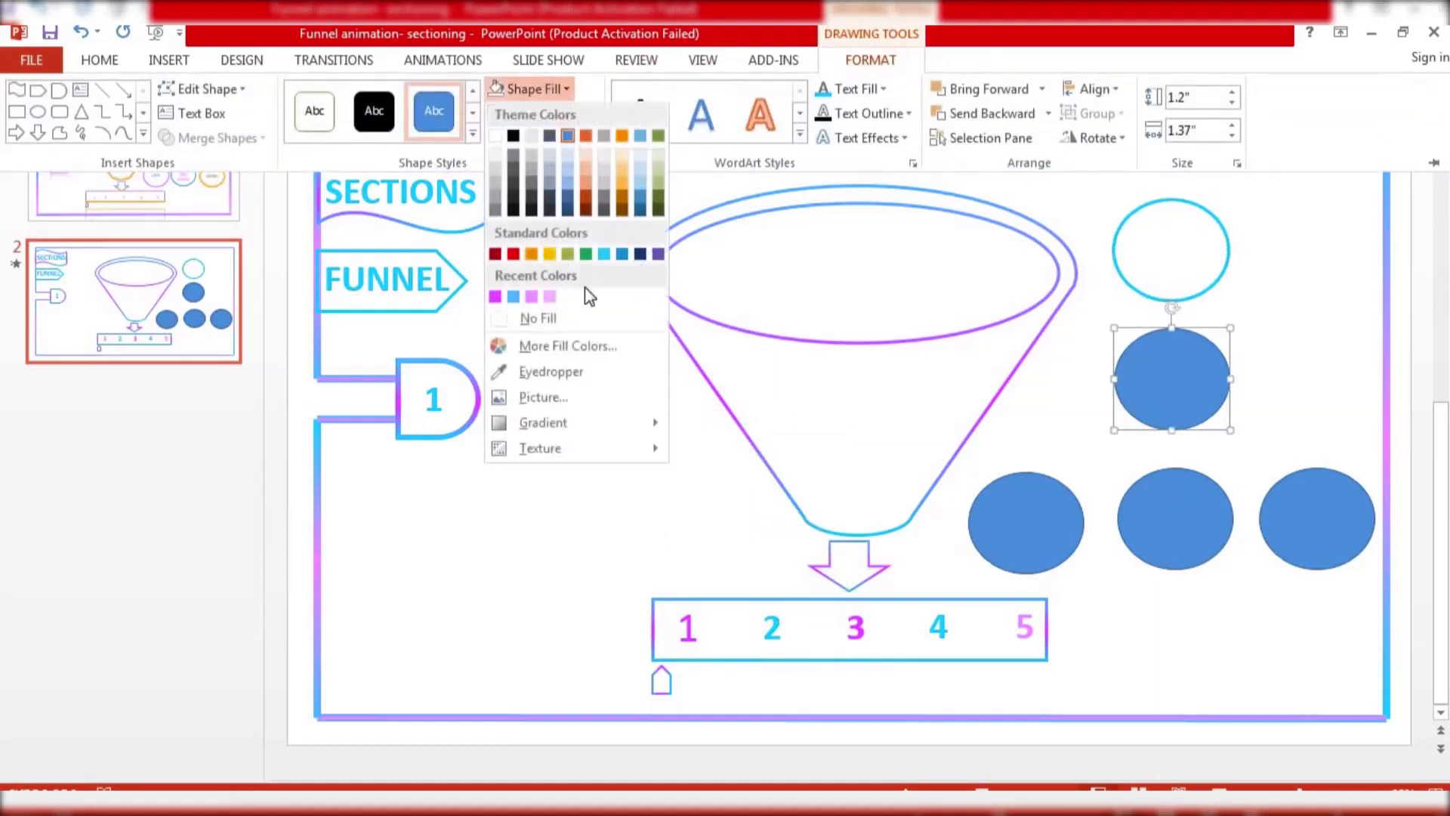
left_click(538, 319)
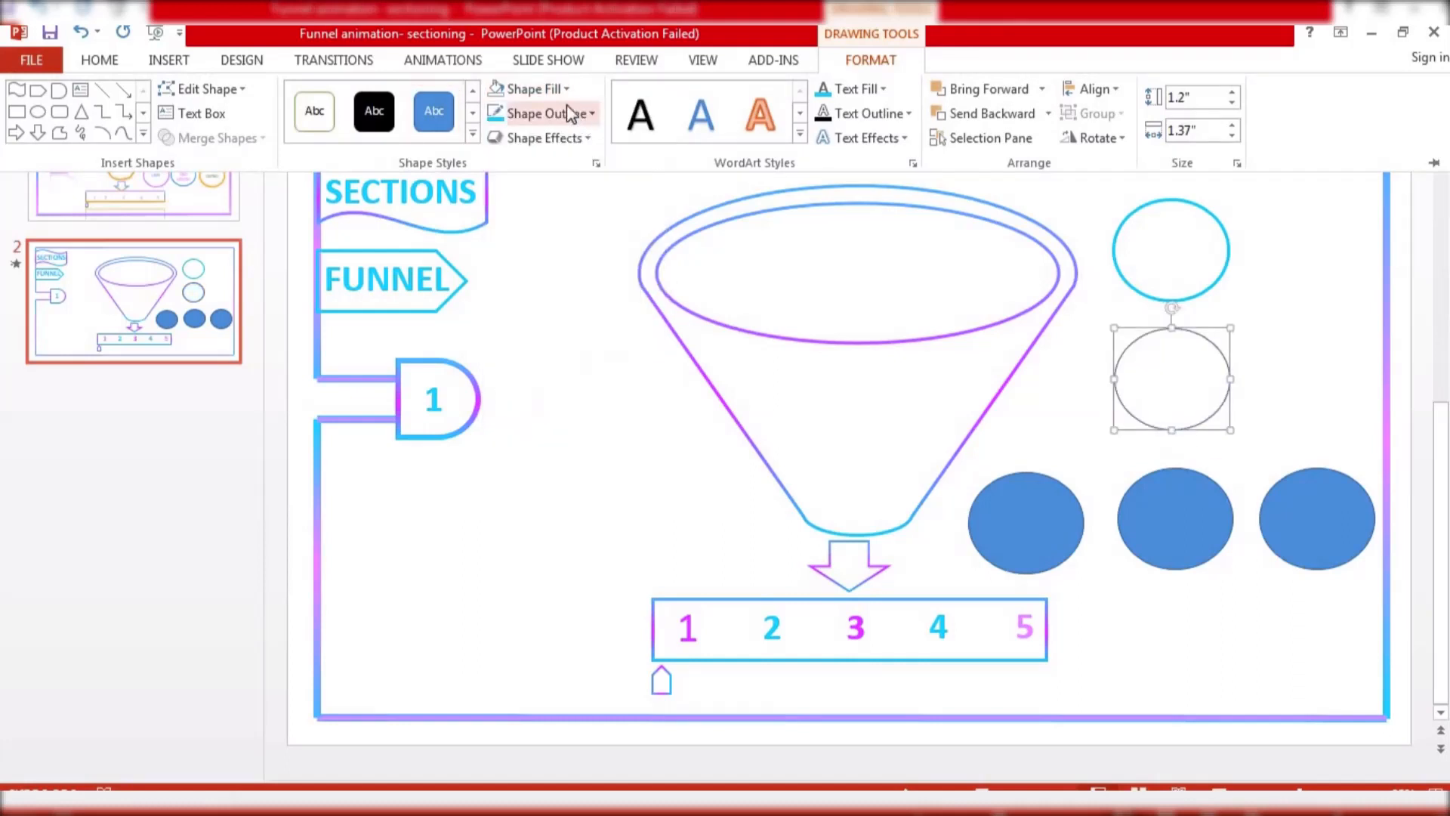
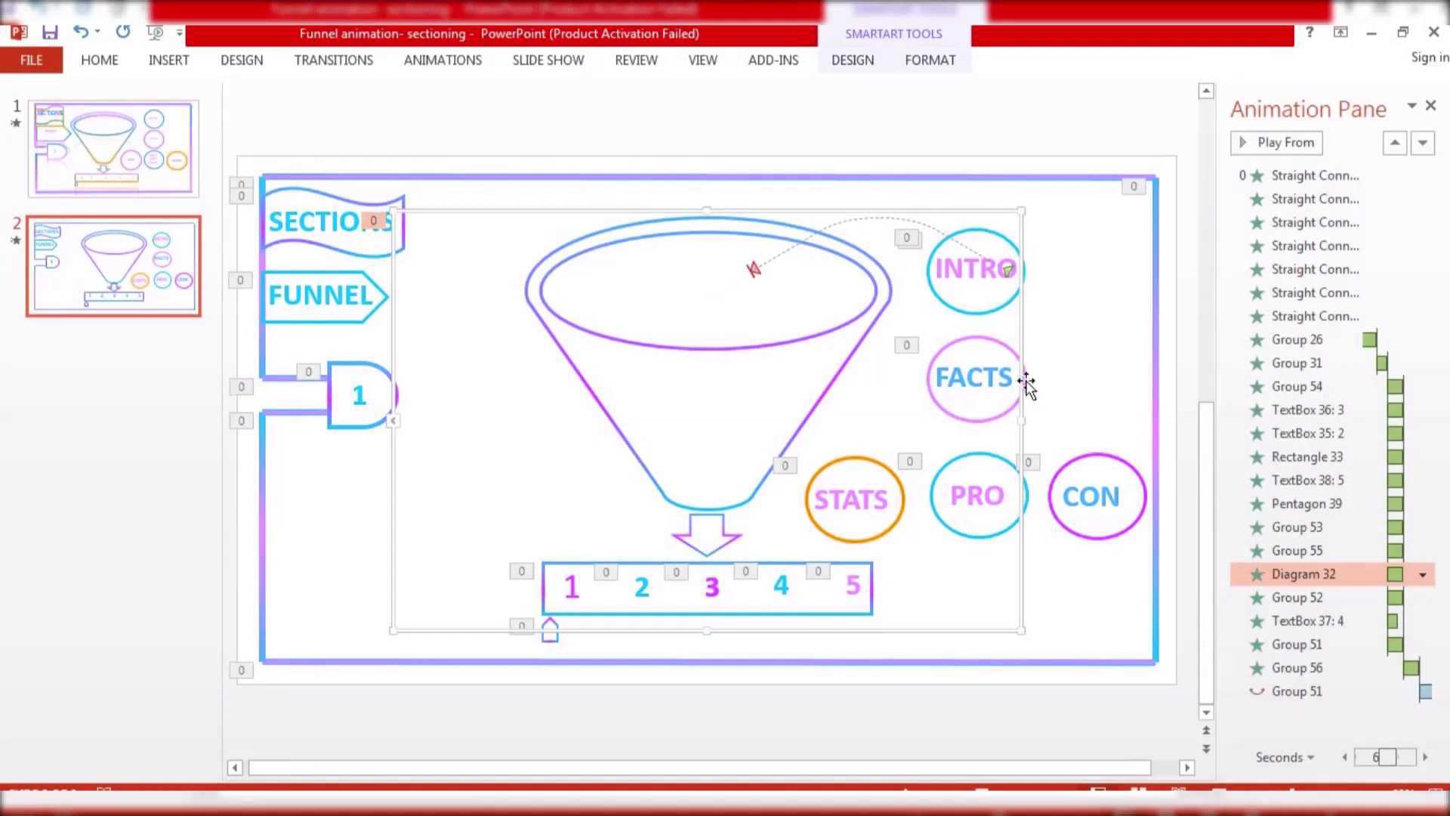
Add a Lines motion path to the FACTS circle and pull its end point into the funnel's mouth
left_click(451, 61)
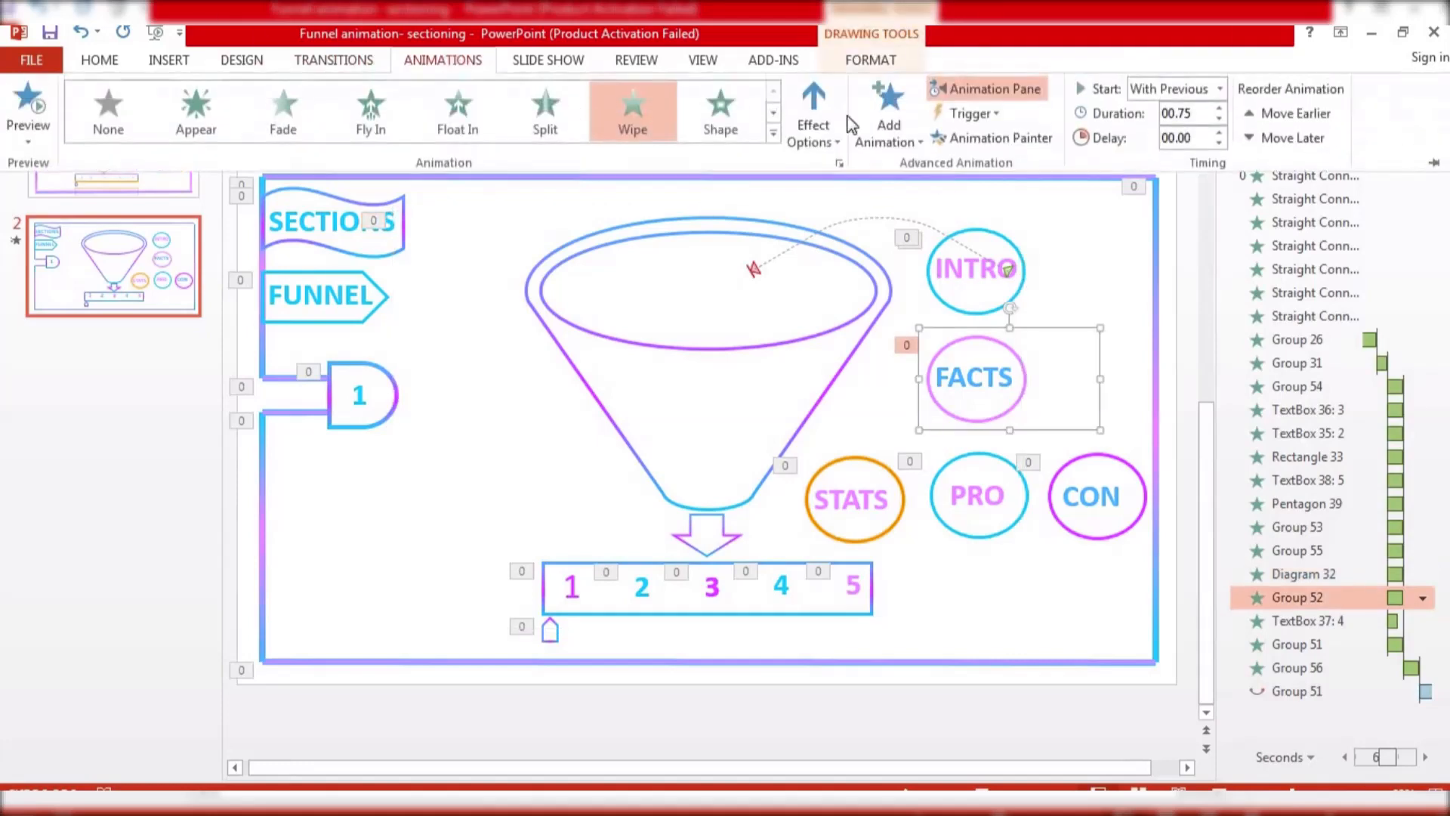
left_click(888, 117)
scroll(991, 604, "down", 2)
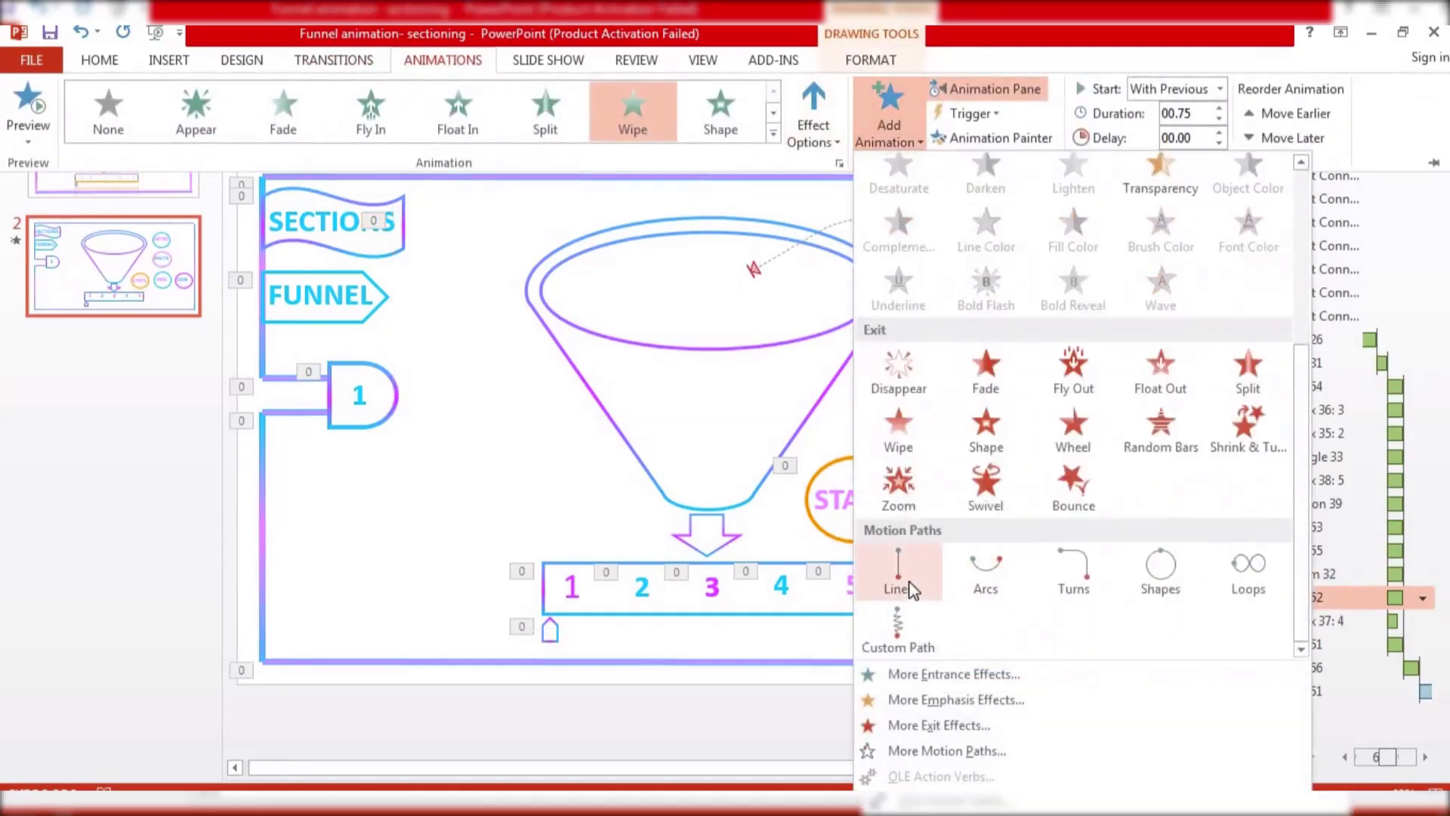
left_click(900, 583)
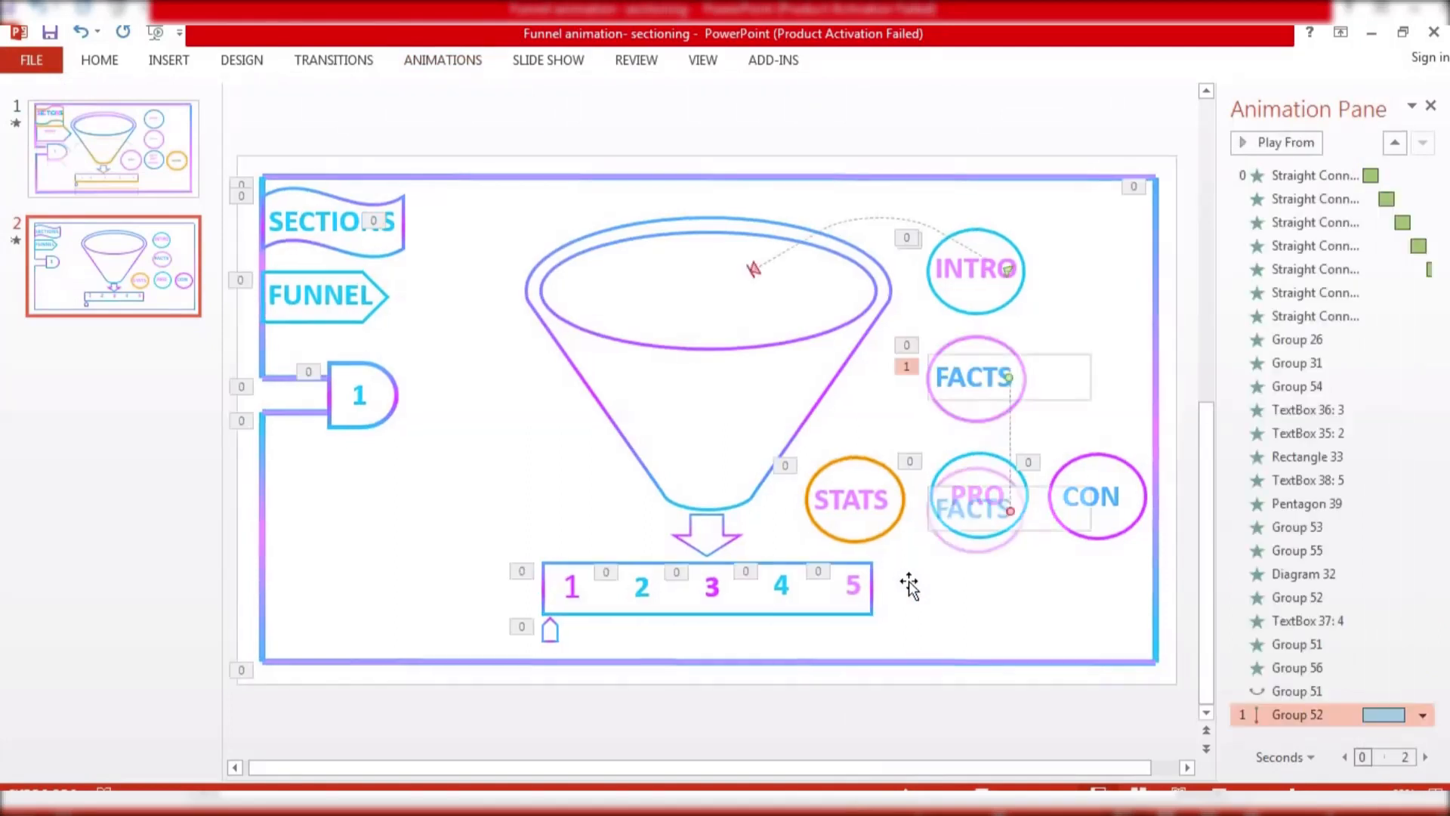
left_click_drag(1011, 512, 735, 273)
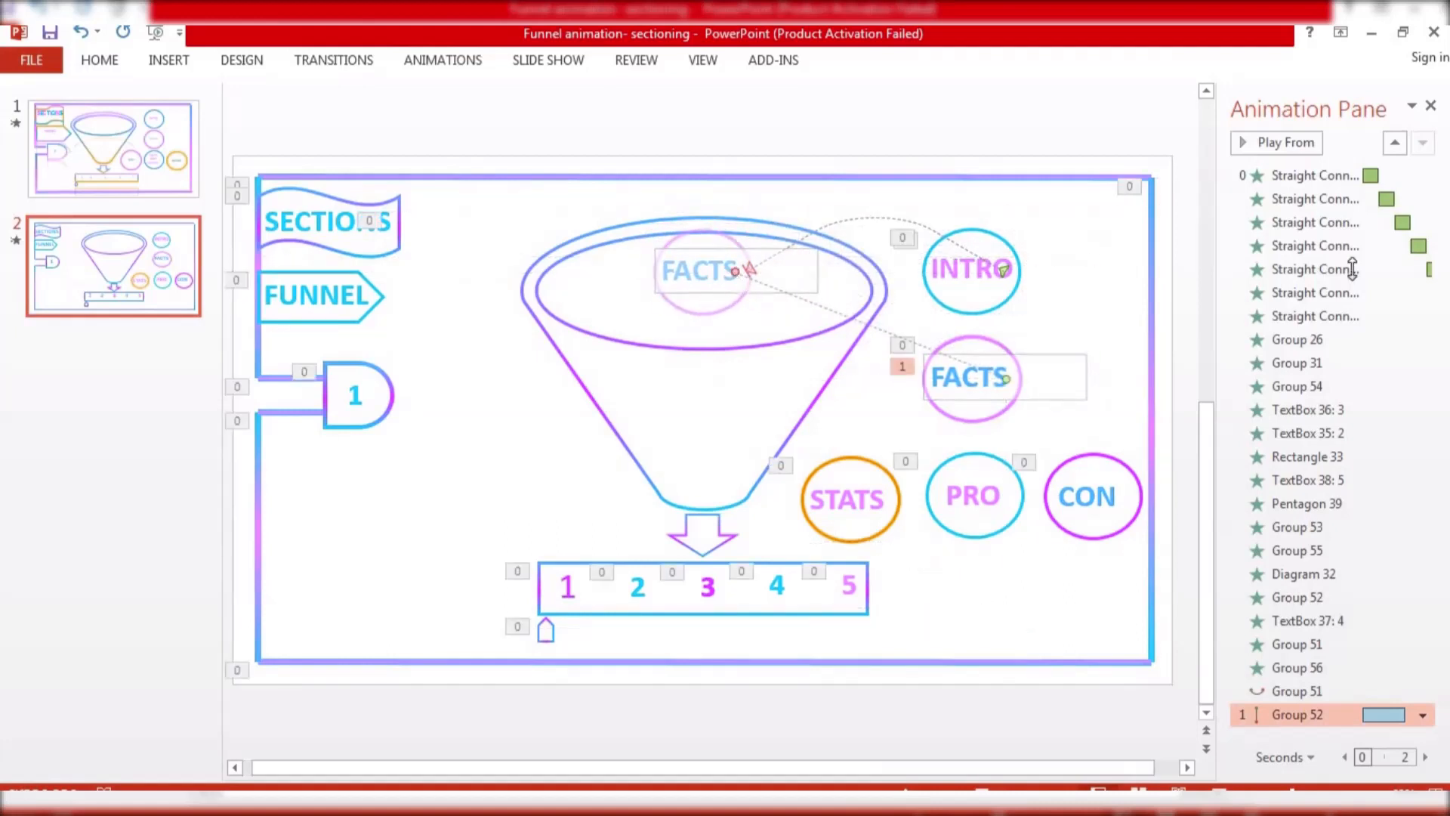
Preview the animation sequence and move the FACTS line path's end point further left inside the funnel
left_click(1298, 668)
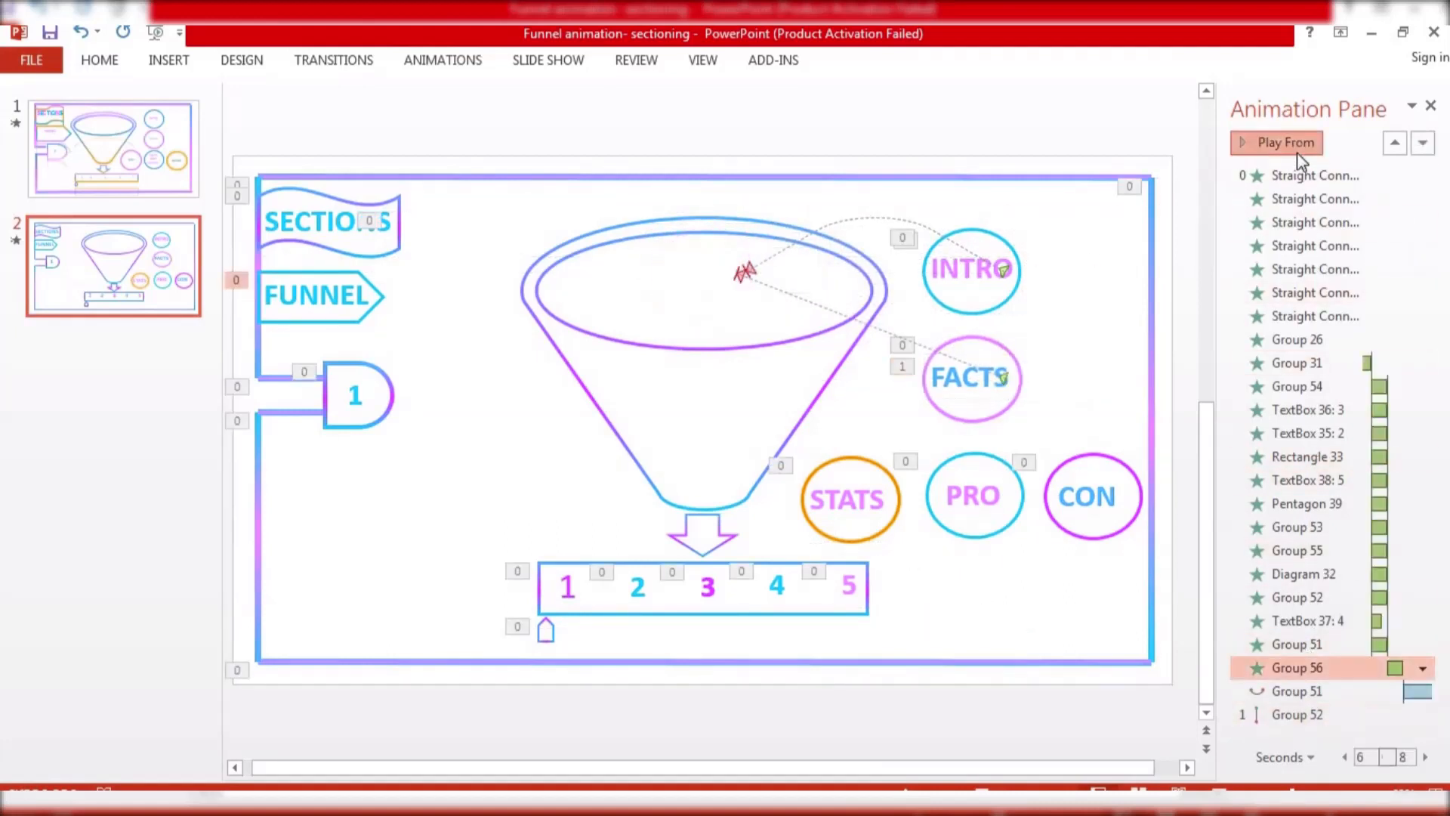
left_click(1296, 144)
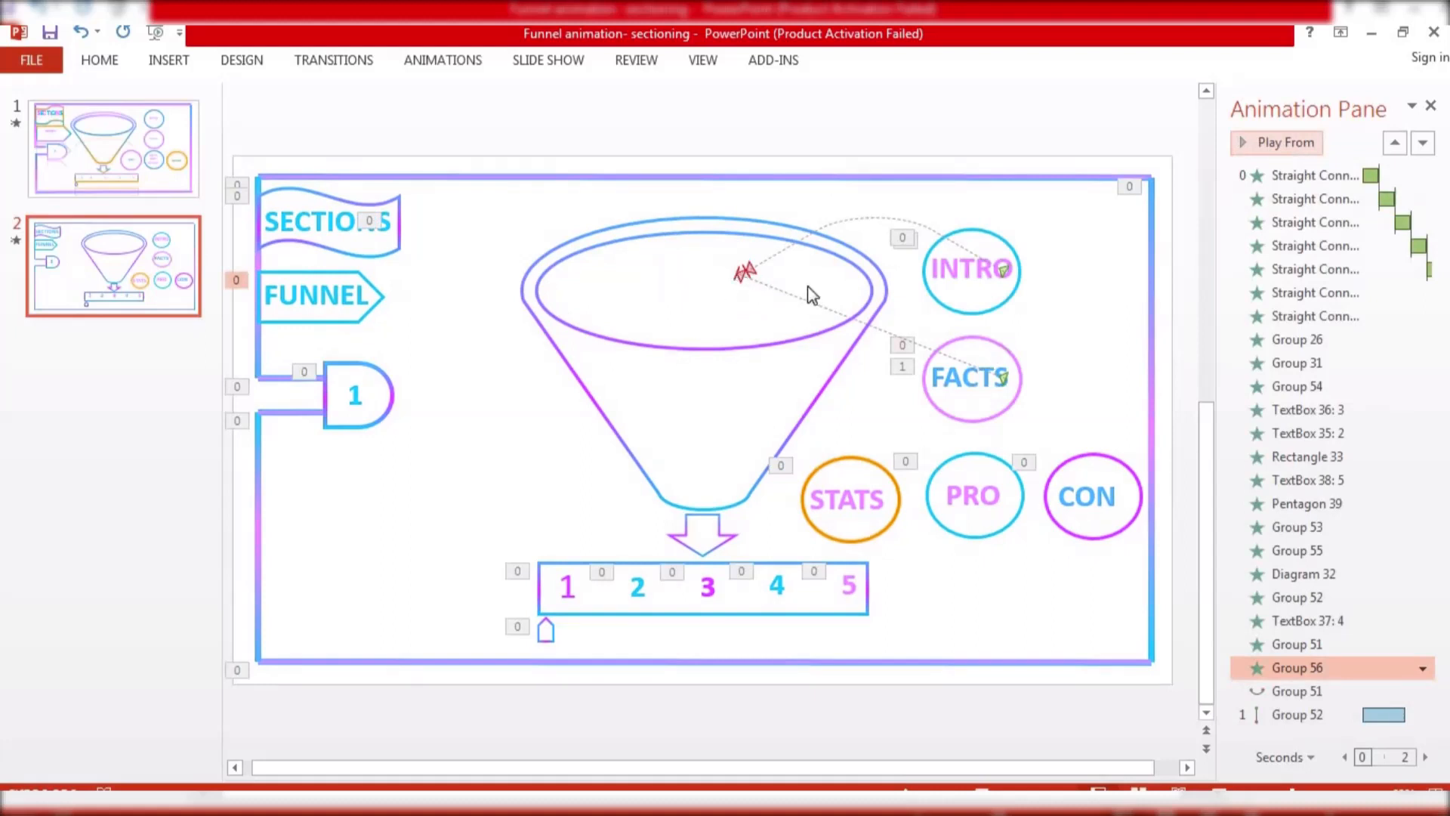
left_click(966, 368)
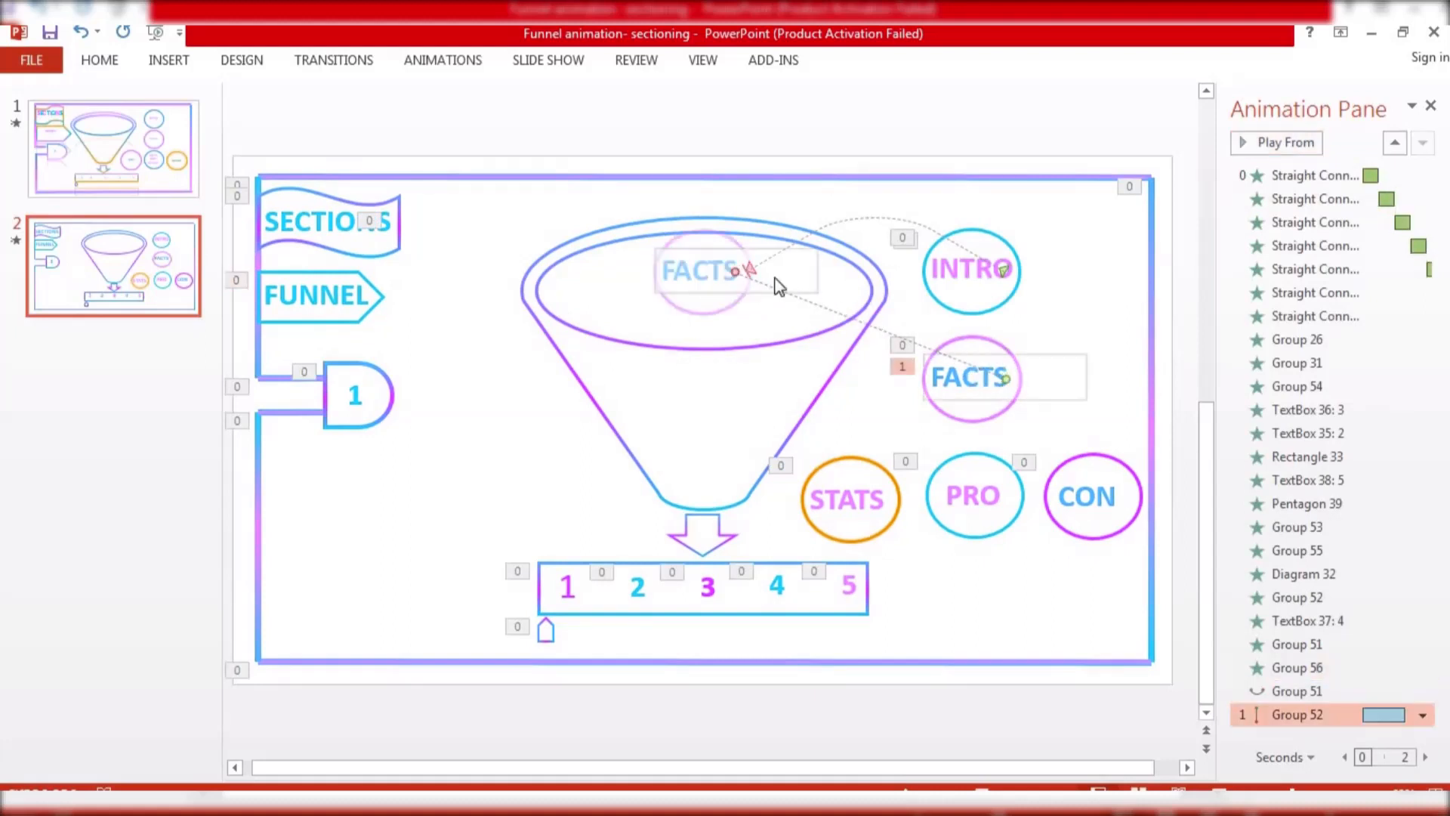
left_click_drag(734, 272, 649, 286)
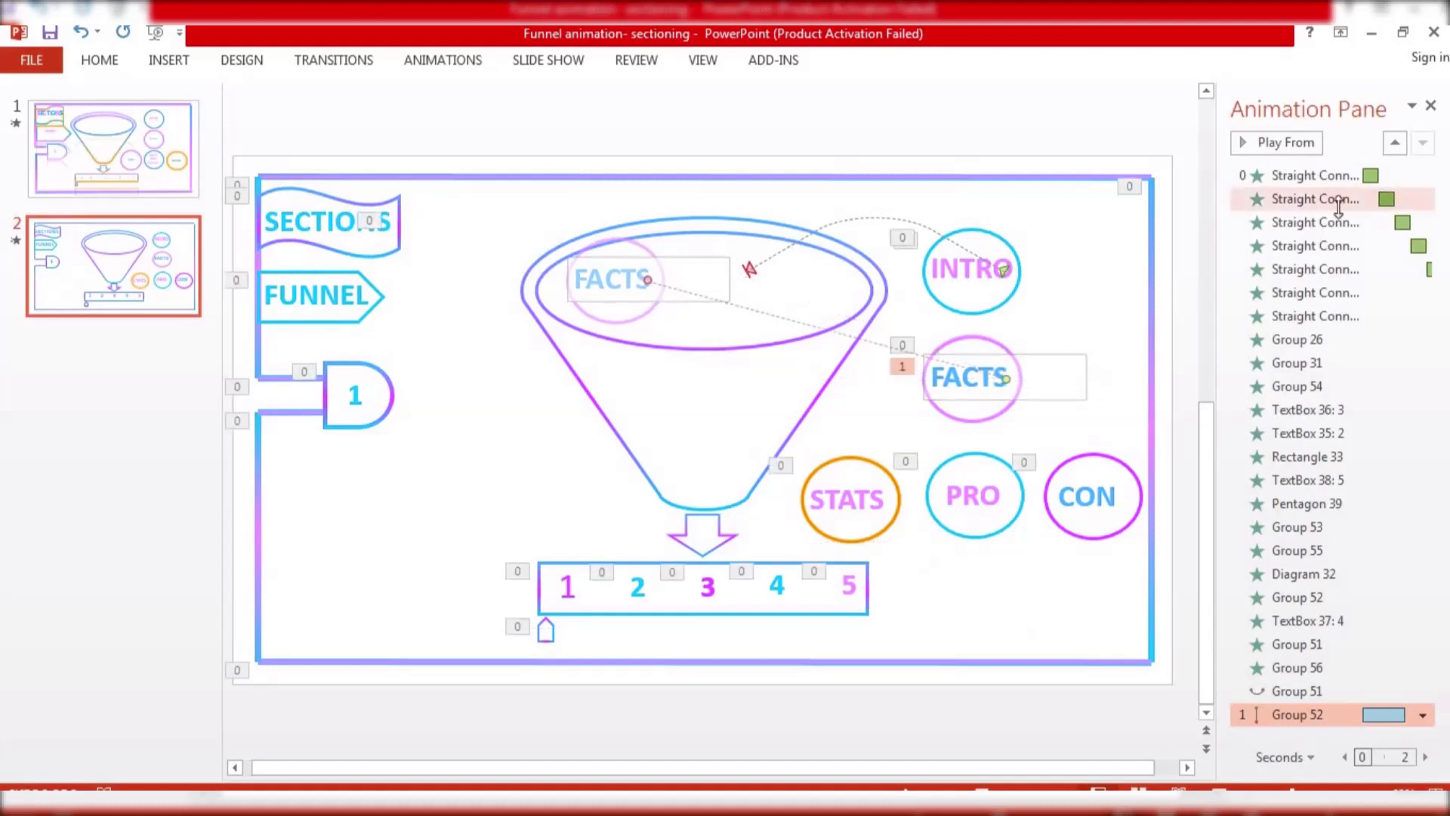
left_click(1297, 690)
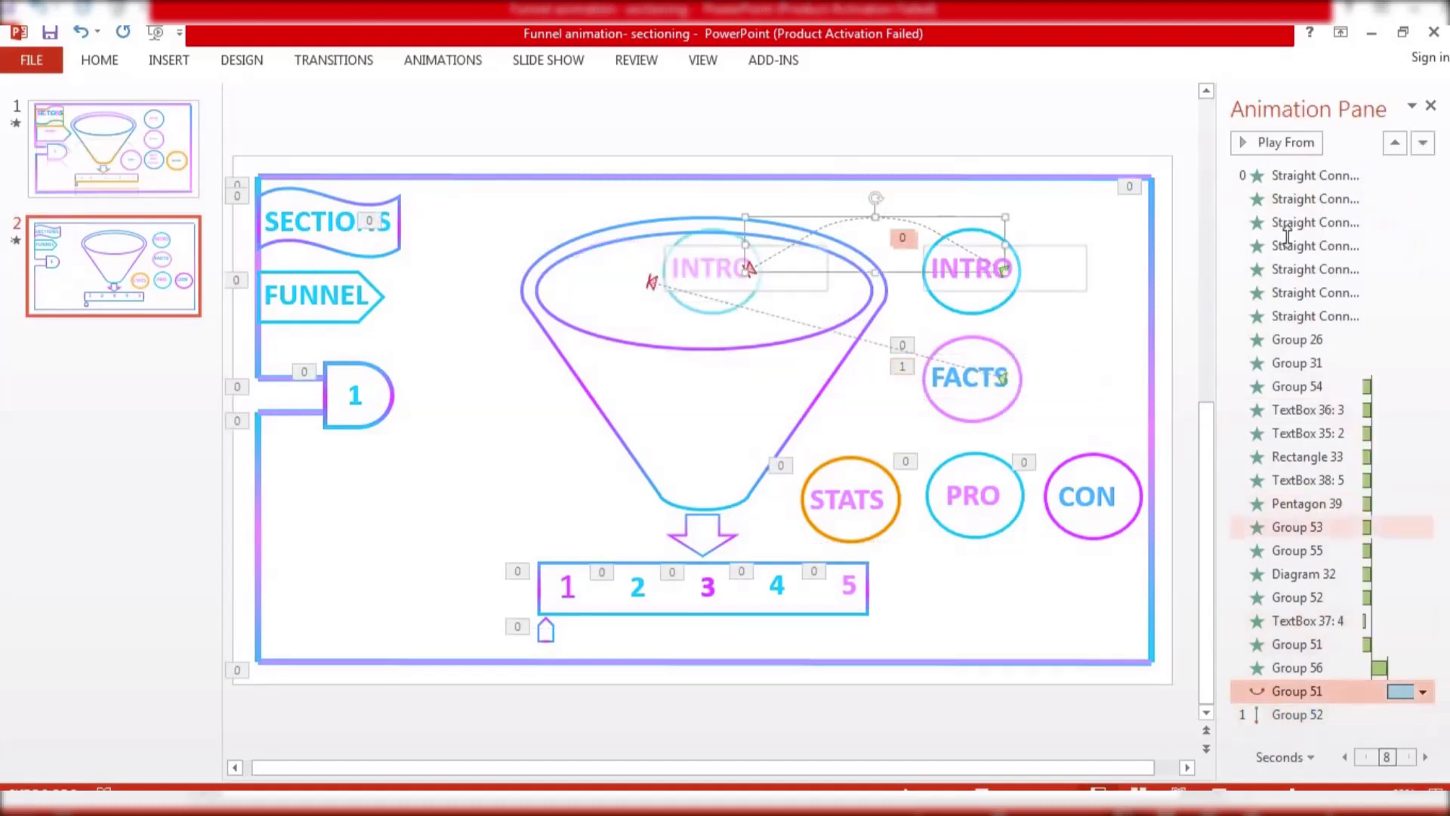
left_click(1288, 143)
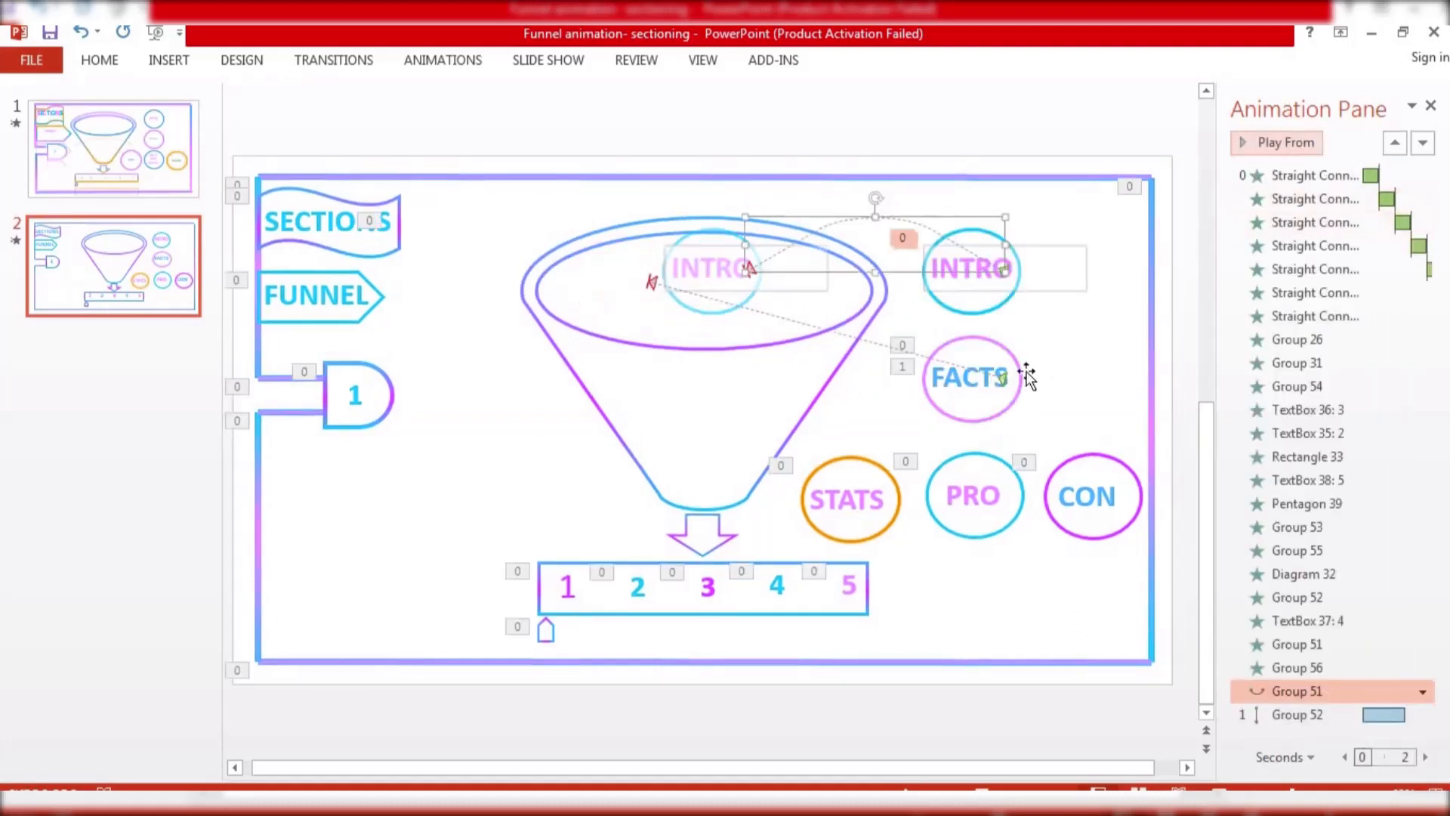
Remove the line motion path from the FACTS circle's animation
left_click(1377, 723)
left_click(1423, 714)
left_click(1284, 689)
Draw a custom motion path curving from the FACTS circle into the funnel's left mouth, and preview it
left_click(1003, 379)
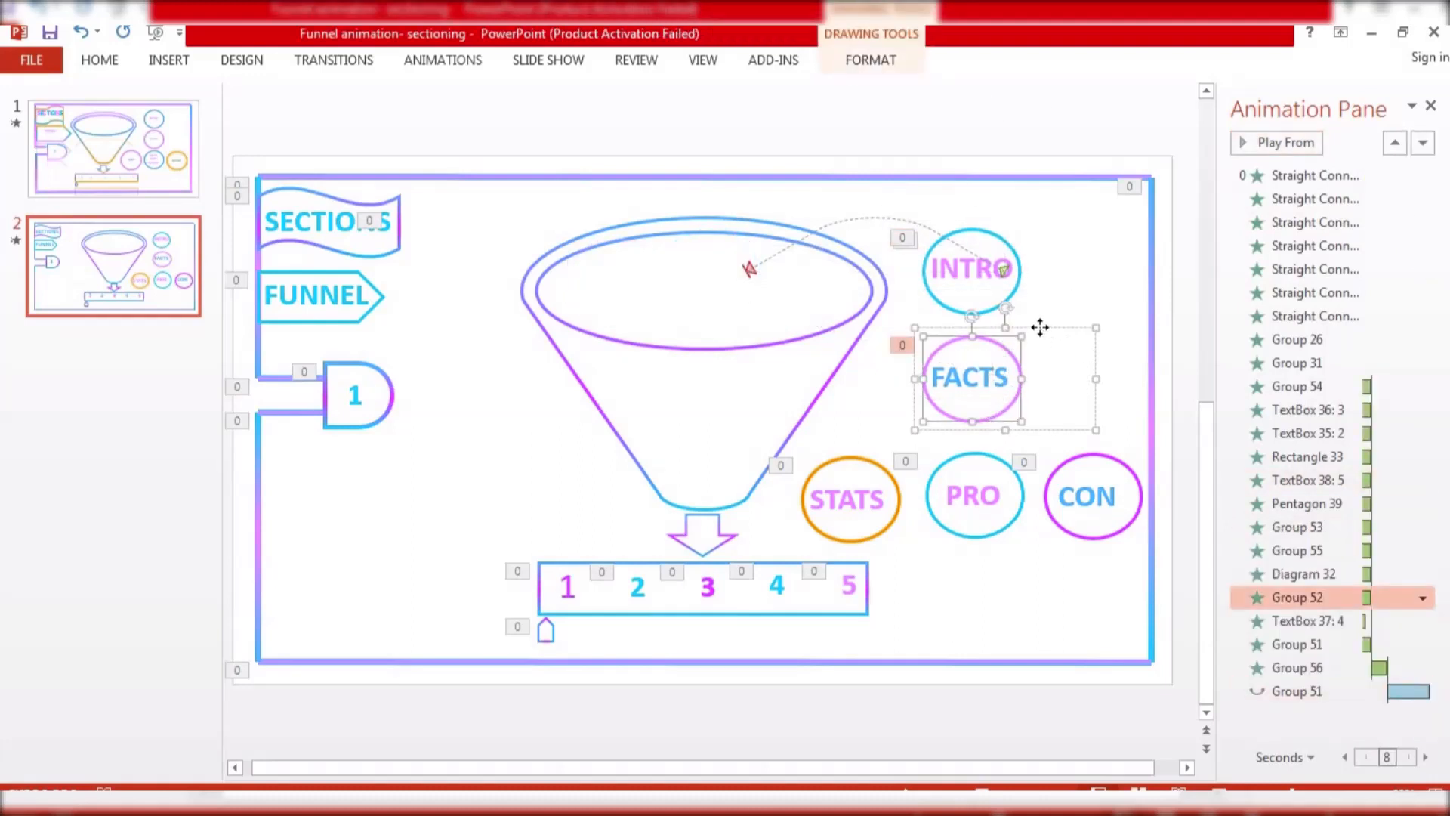
left_click(483, 64)
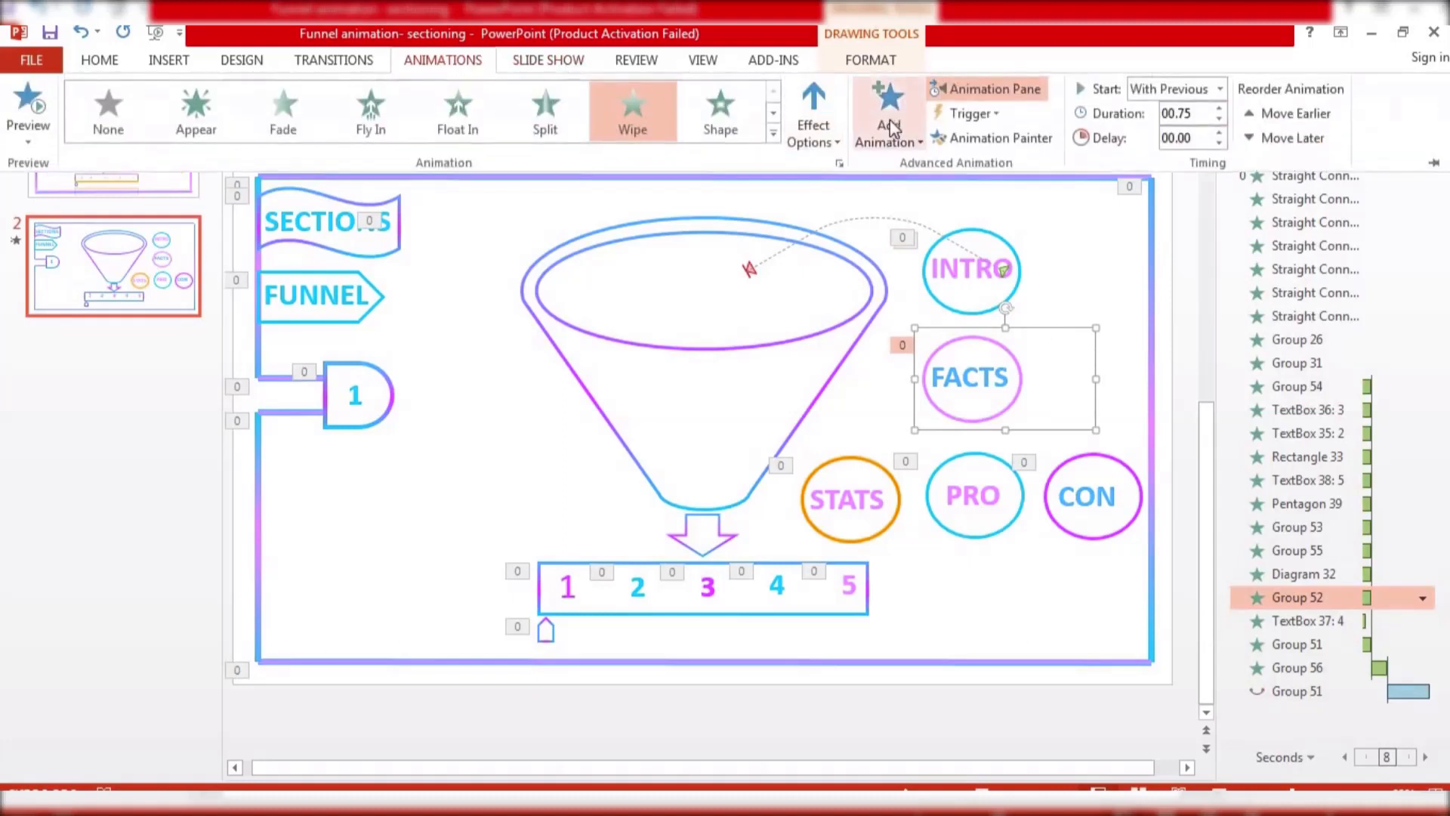
left_click(889, 117)
scroll(1043, 579, "down", 4)
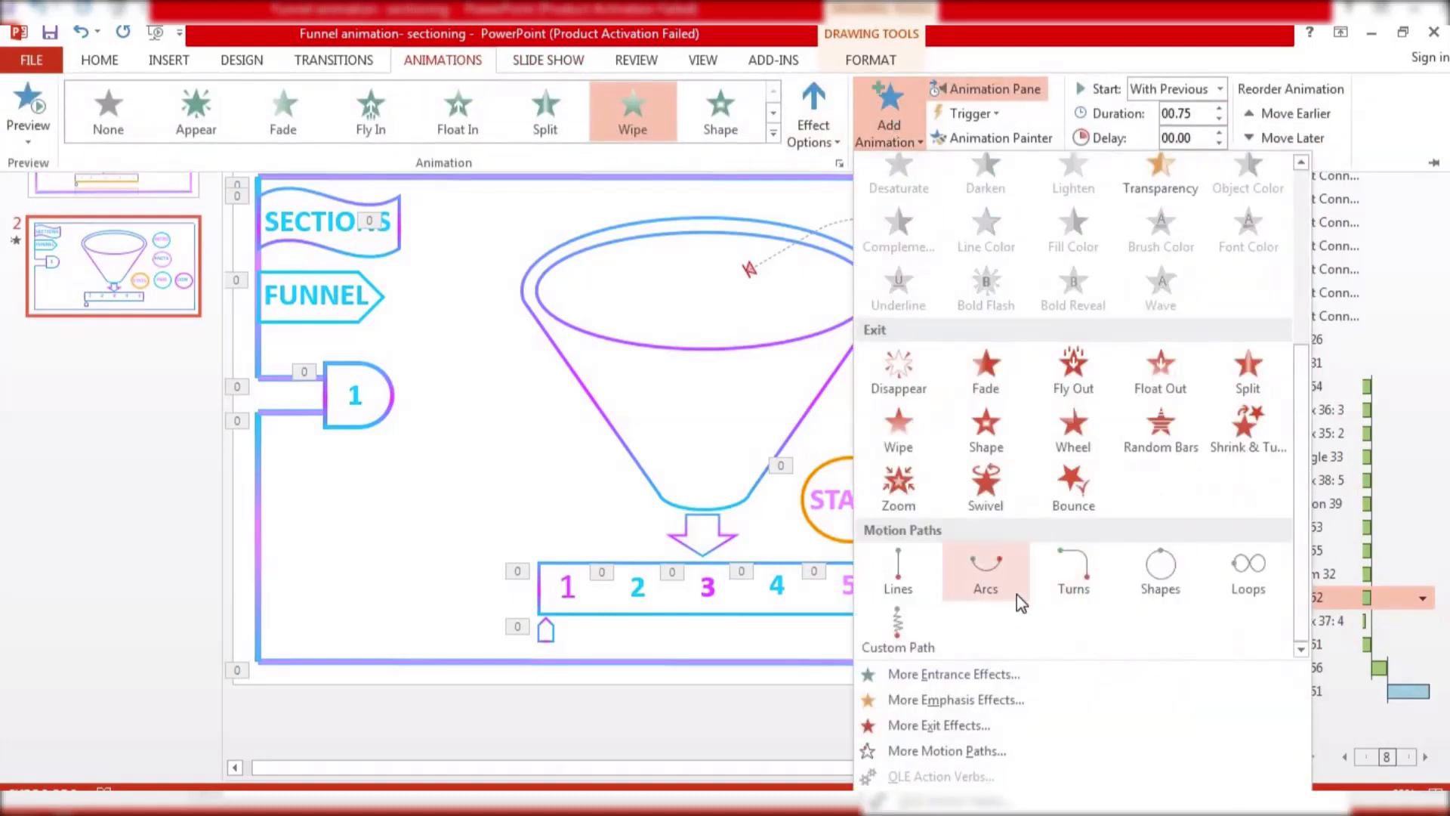
left_click(919, 627)
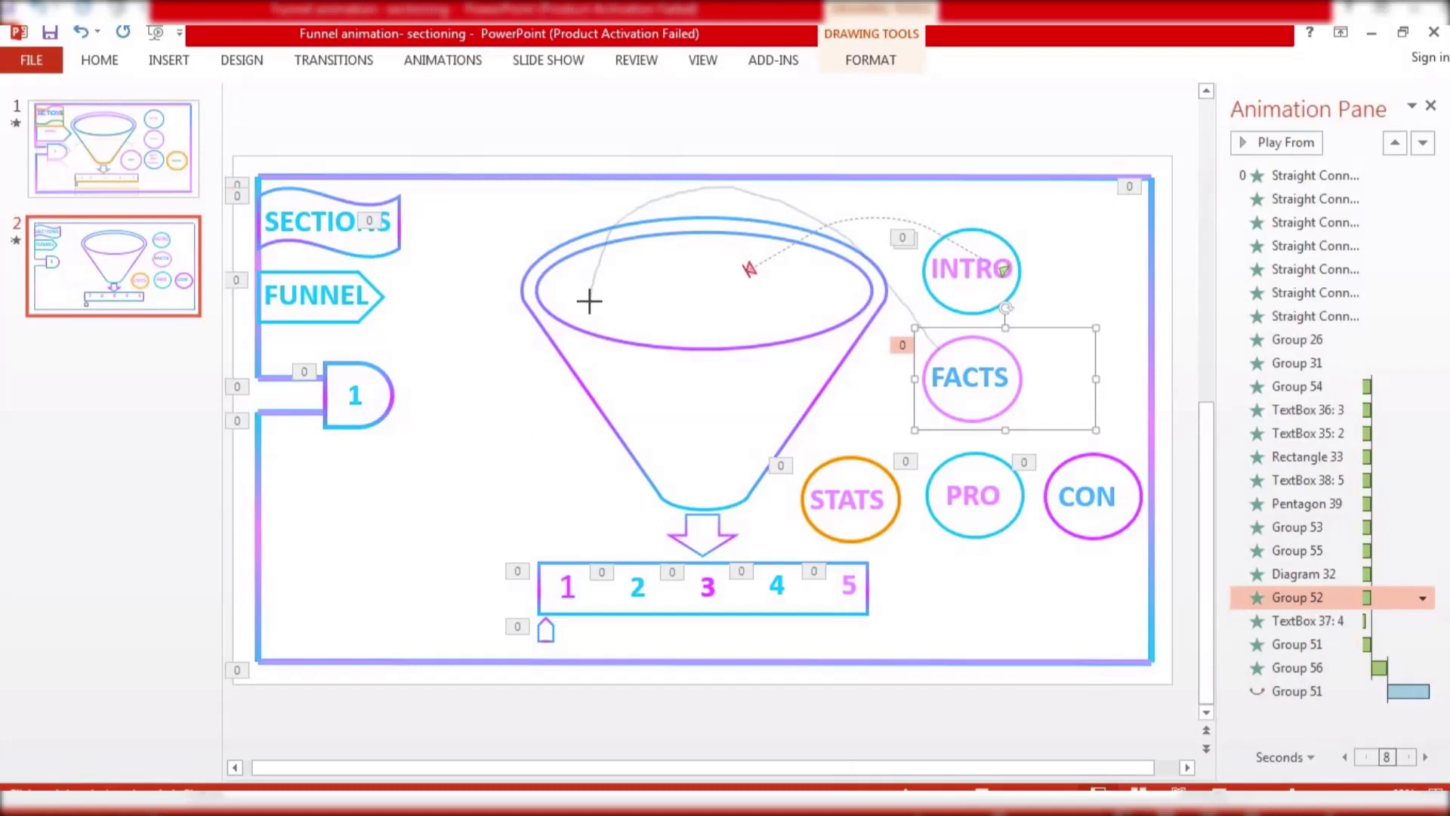
double_click(589, 301)
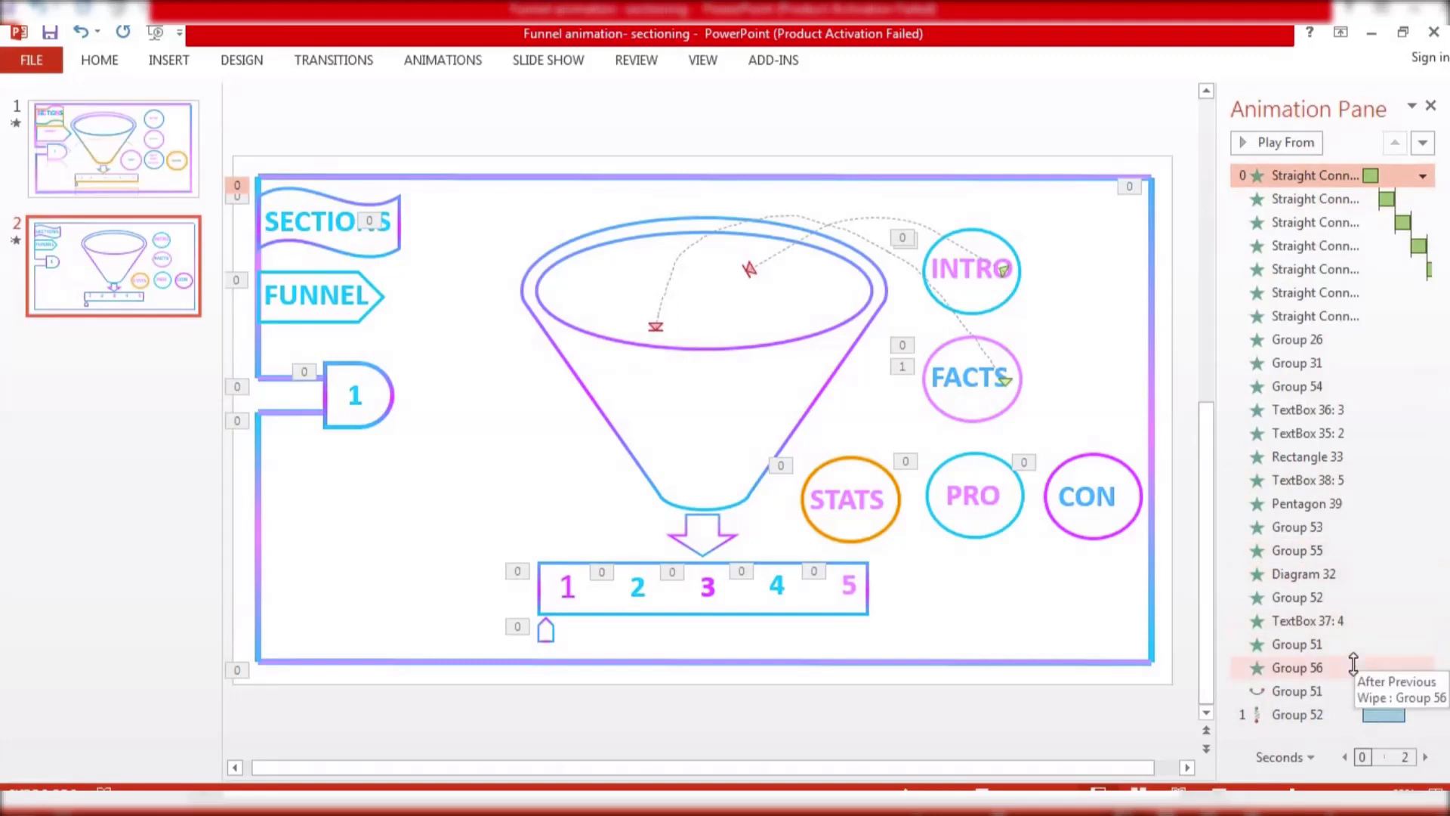
left_click(1284, 666)
left_click(1318, 151)
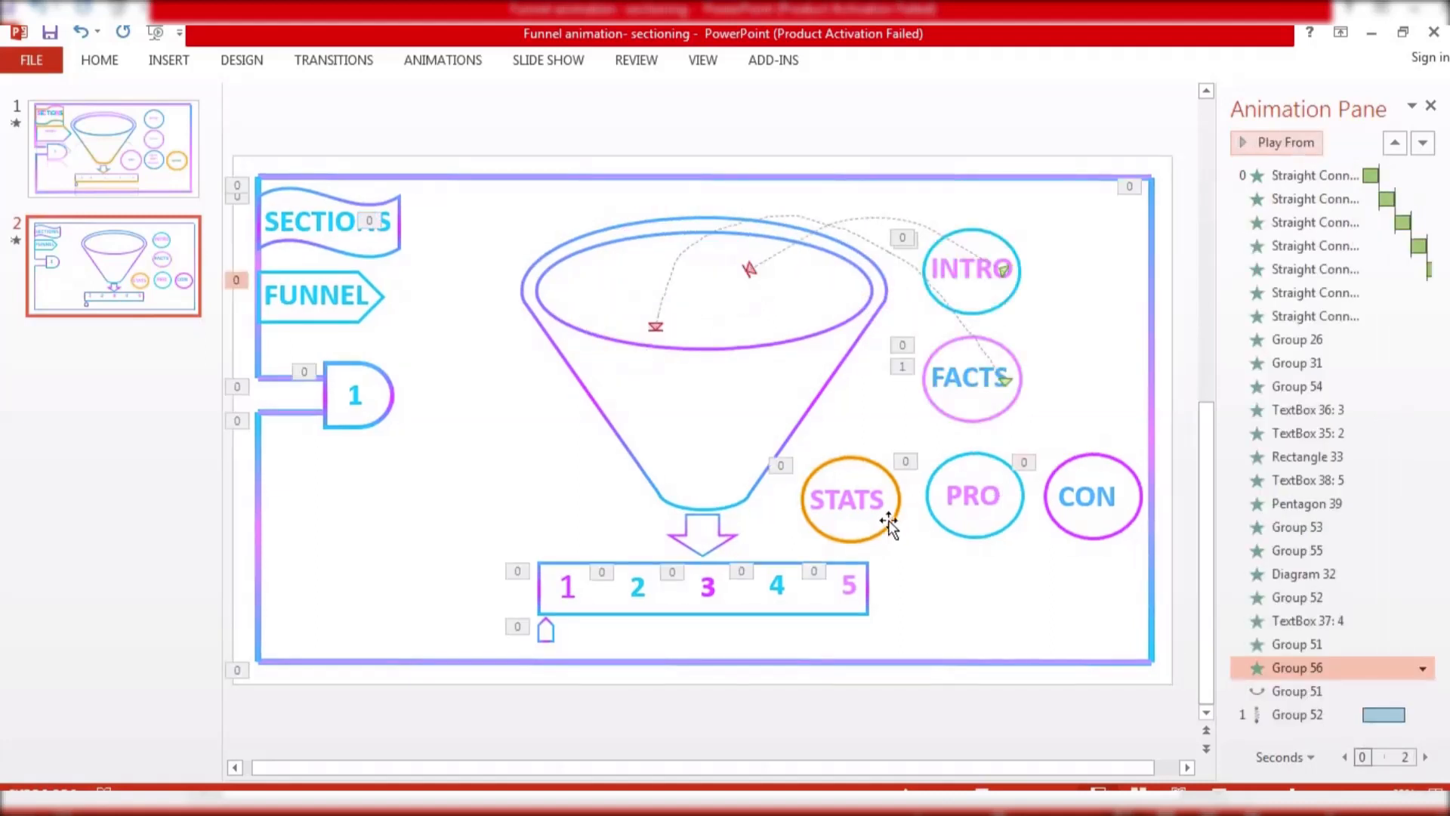
Draw a custom motion path from the STATS circle up into the funnel's mouth, and preview it
left_click(893, 517)
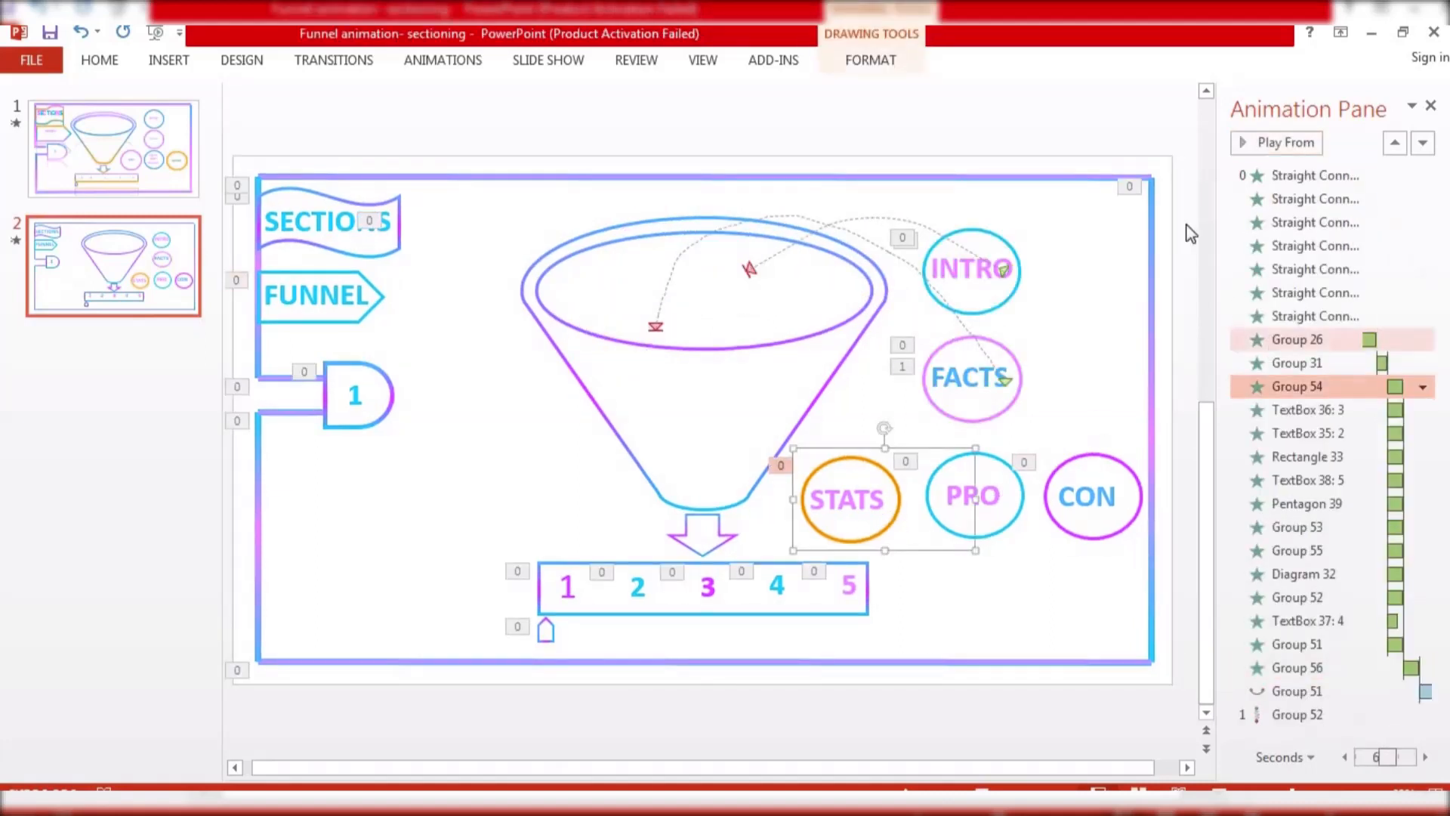
left_click(451, 65)
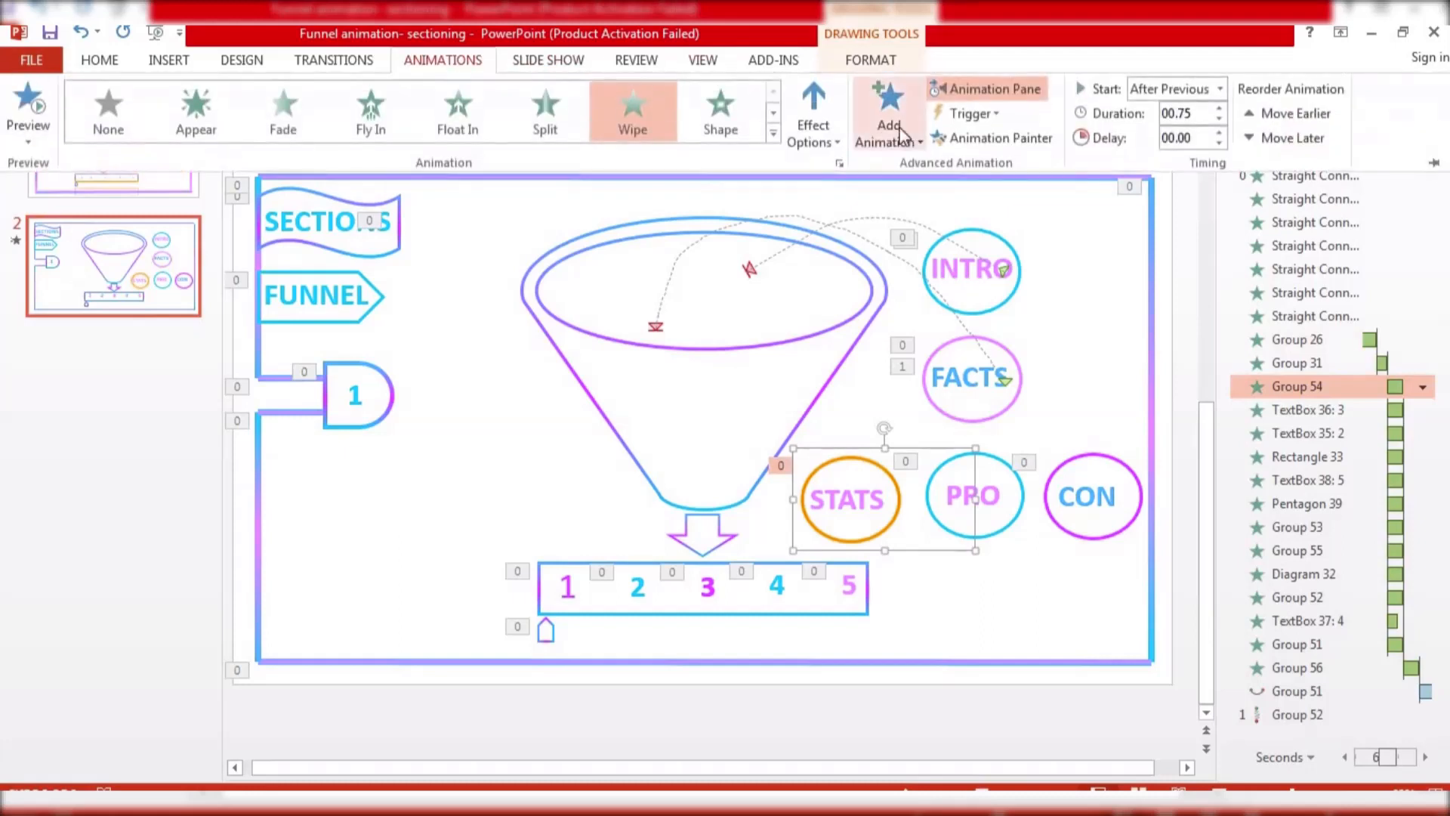
left_click(889, 121)
scroll(955, 593, "down", 4)
left_click(916, 634)
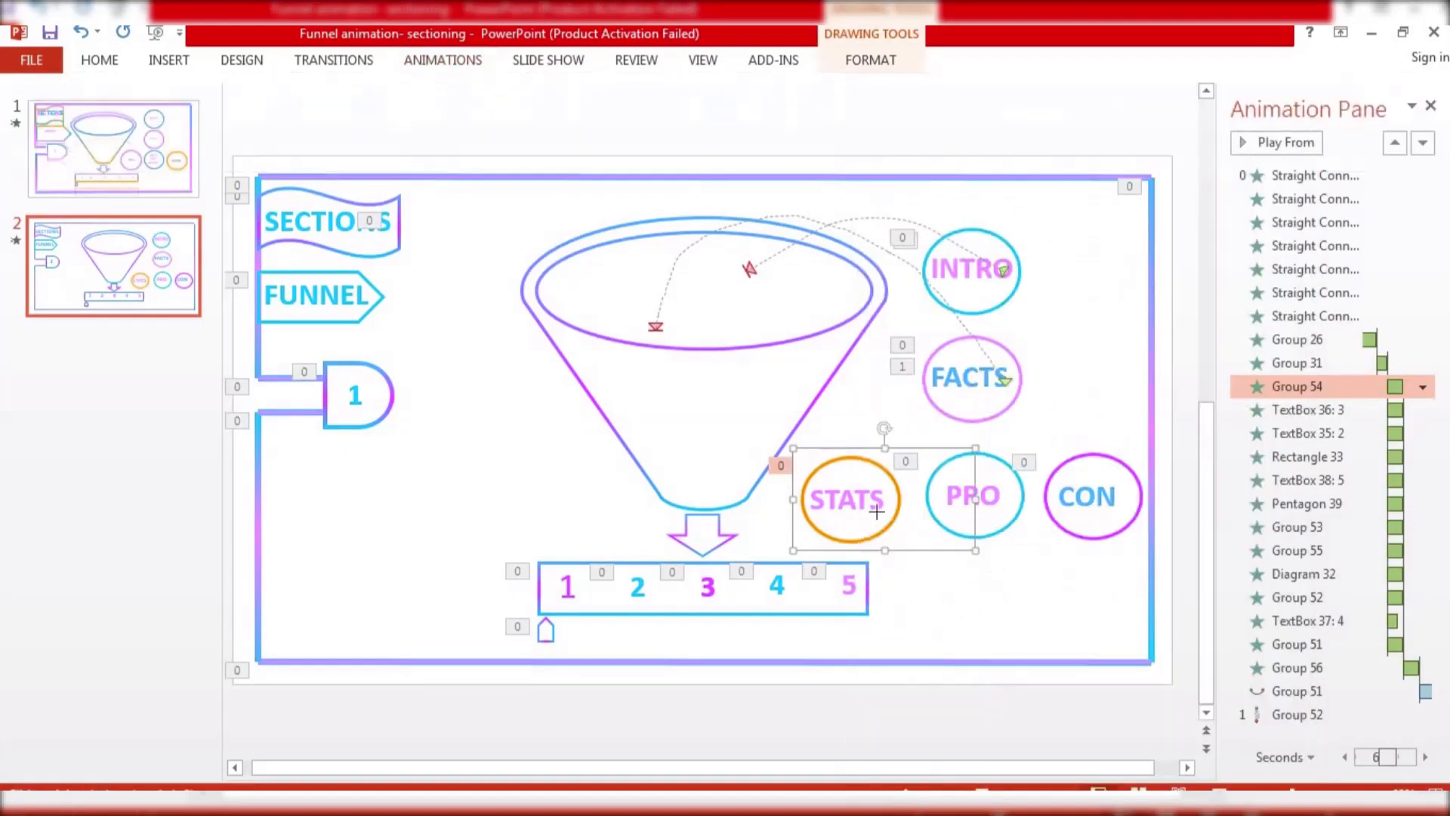
double_click(716, 348)
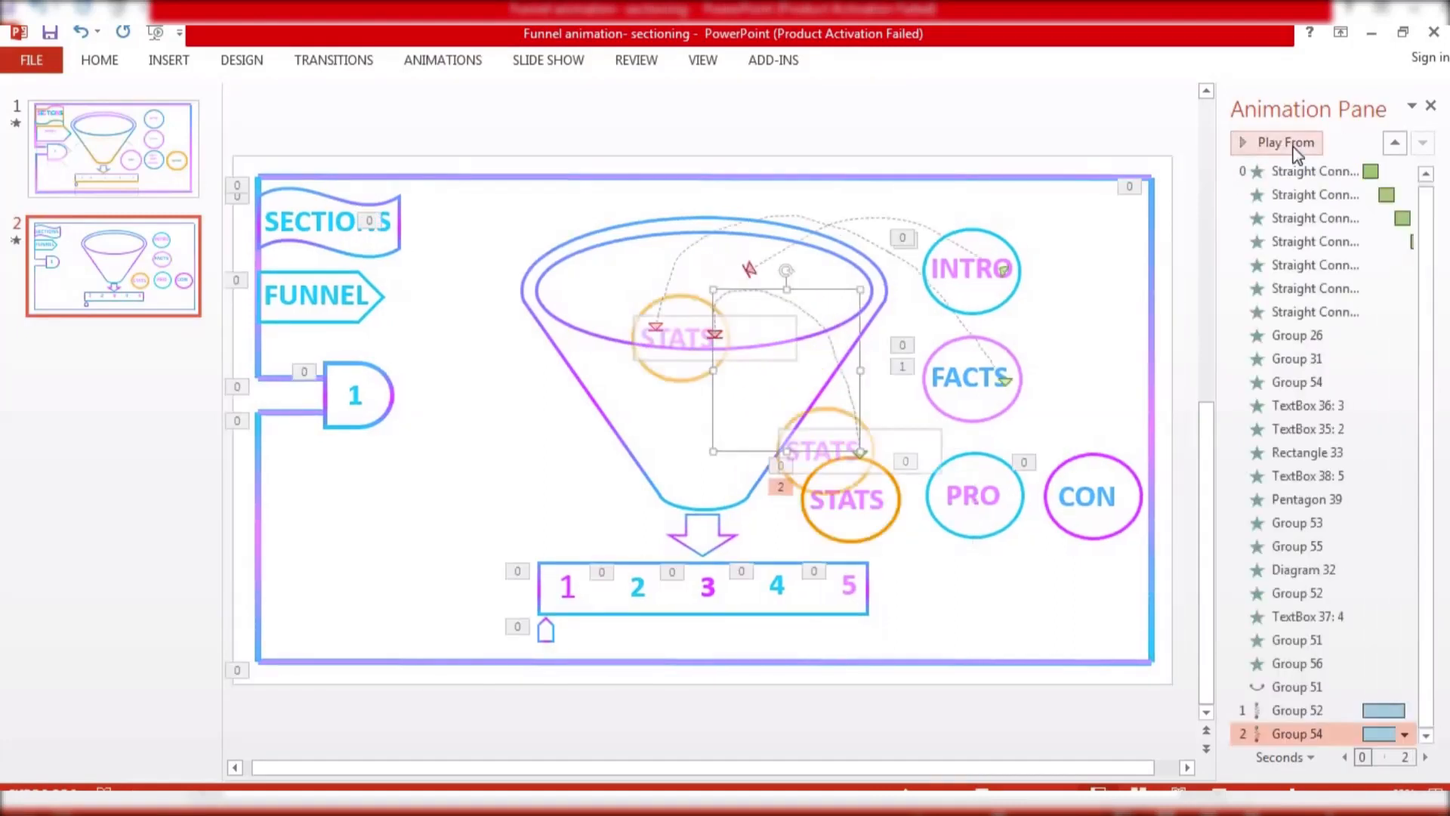
left_click(1340, 687)
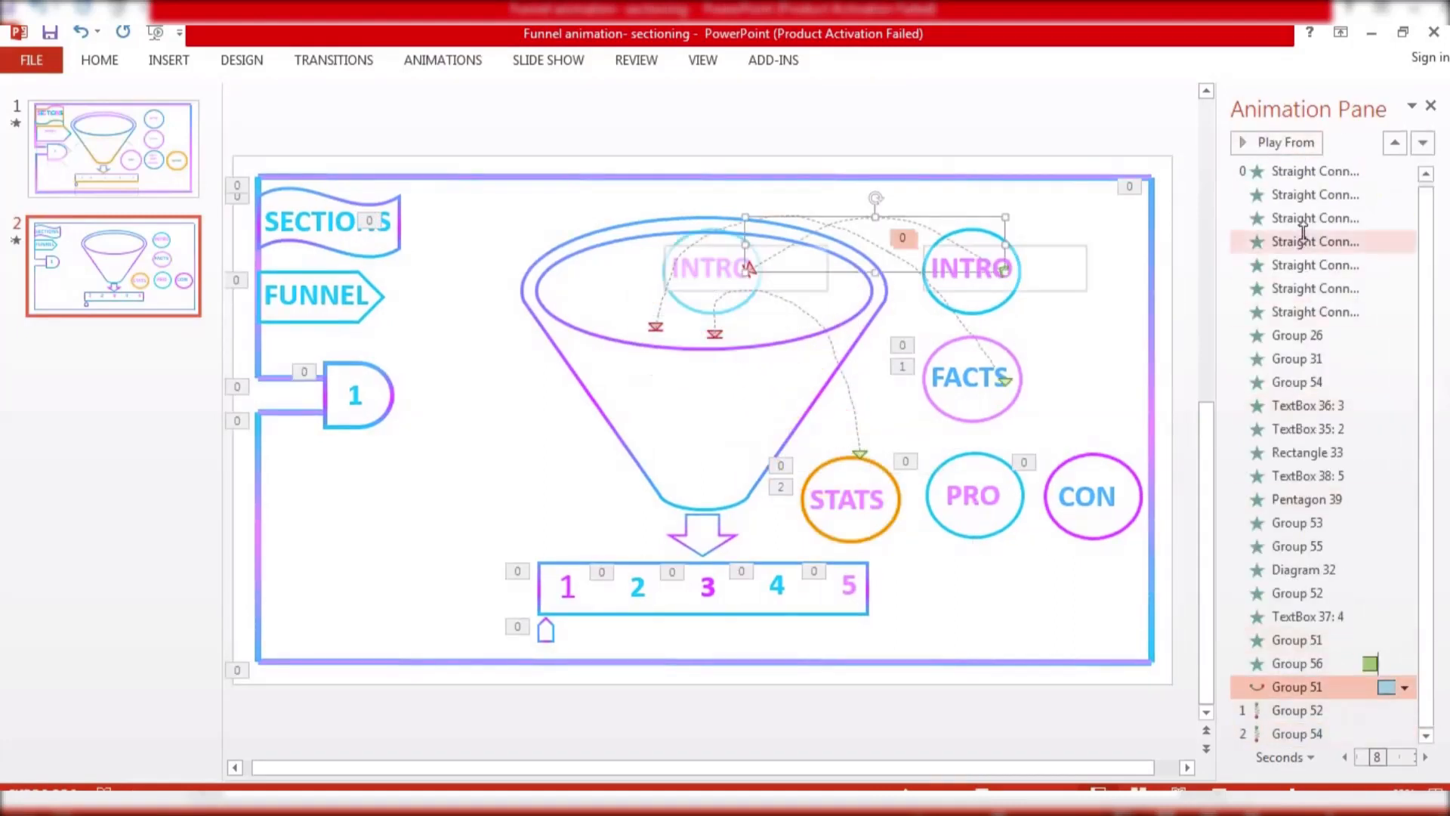
left_click(1309, 148)
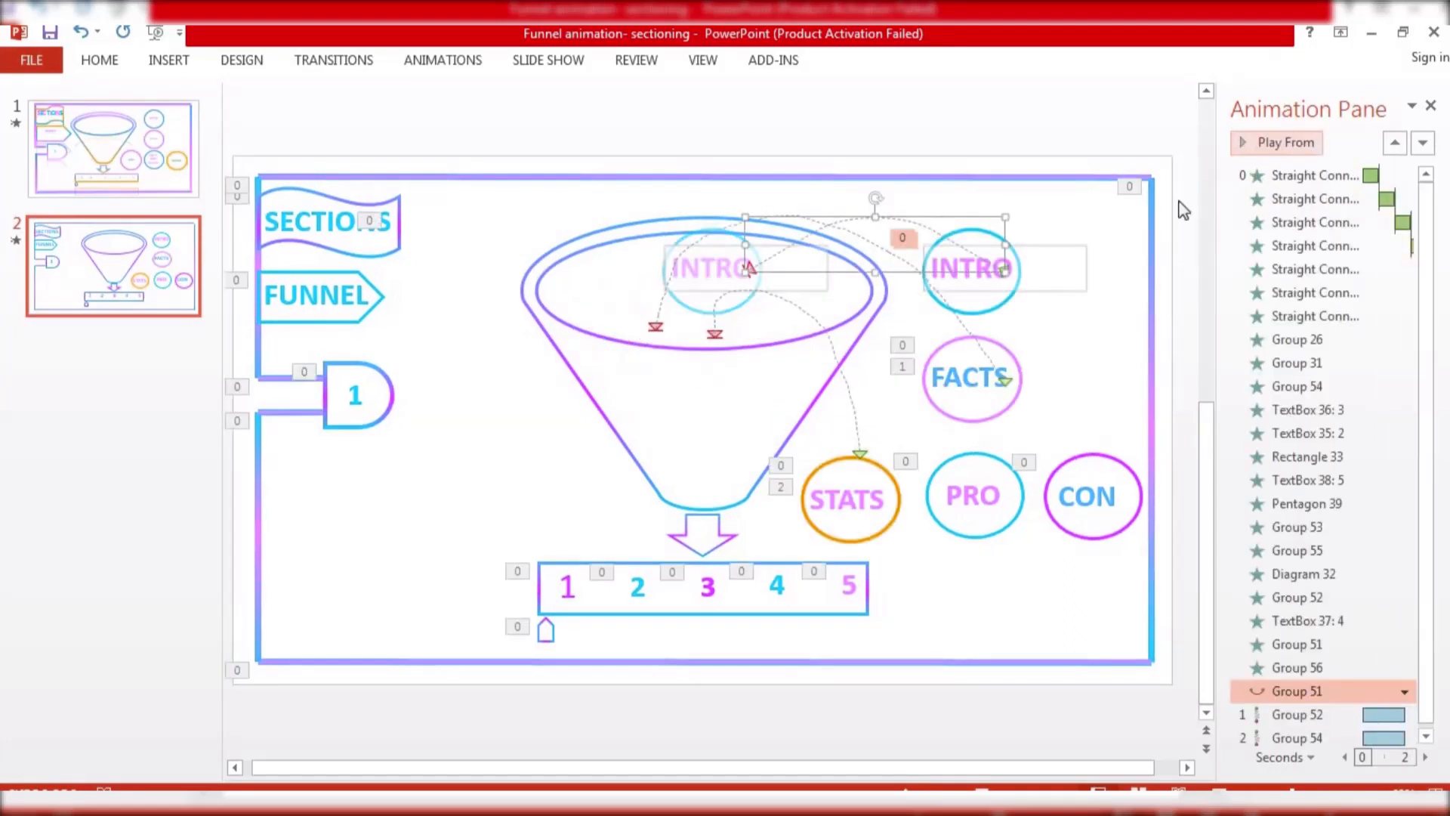
Resize the STATS motion path so it ends slightly further right in the funnel, and preview it
left_click(710, 335)
left_click(716, 337)
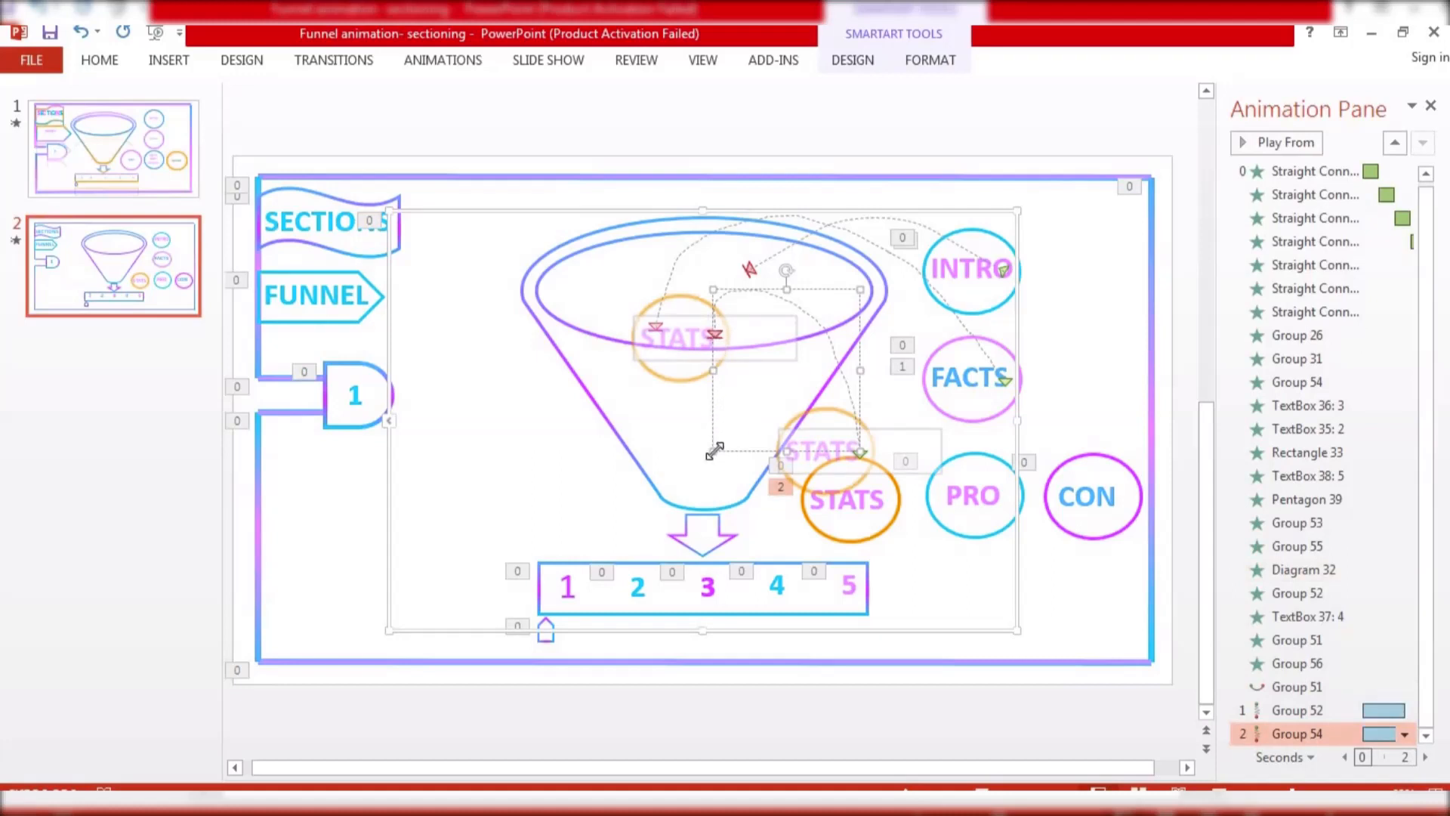
left_click_drag(719, 447, 762, 444)
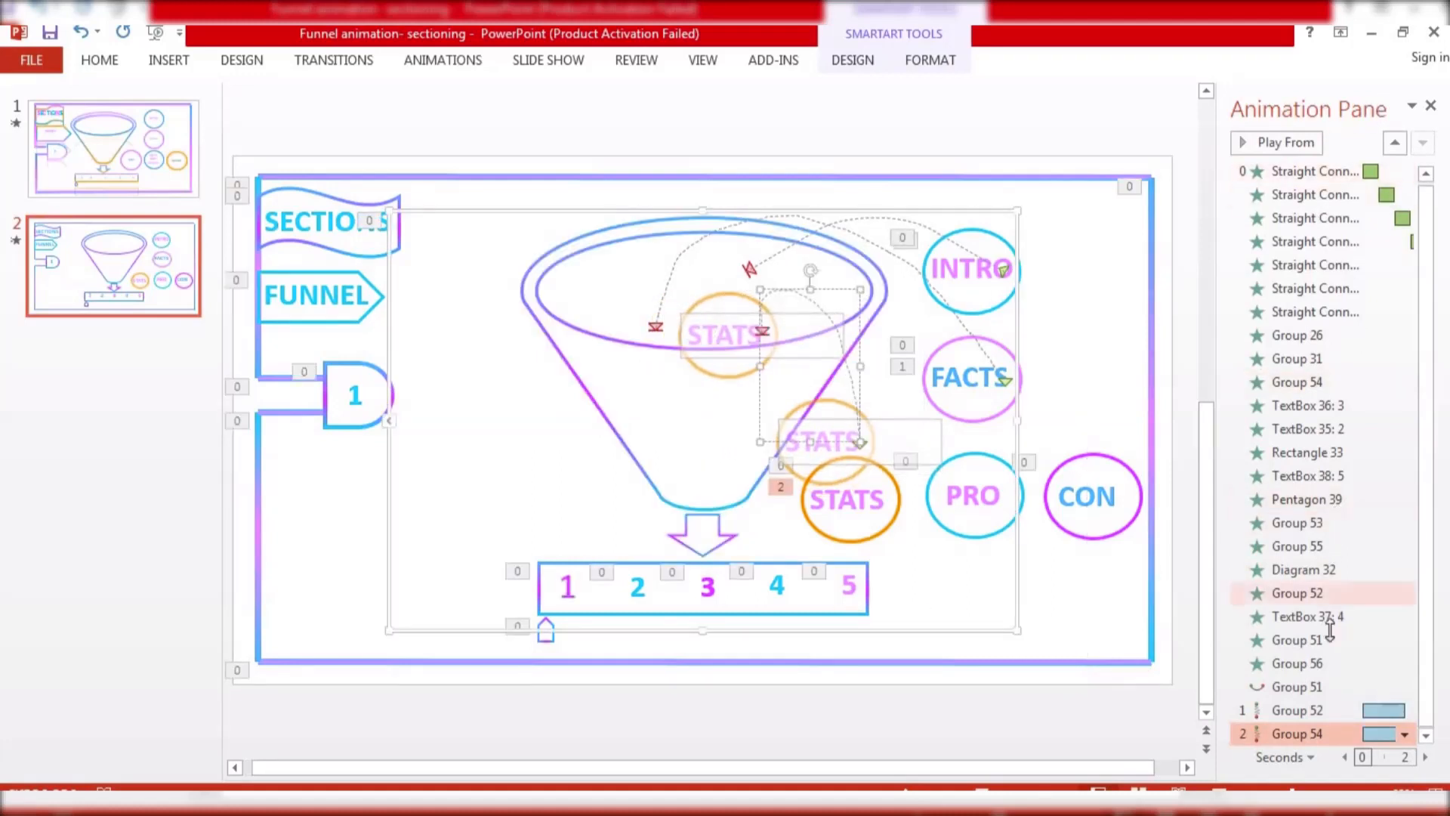
left_click(1302, 148)
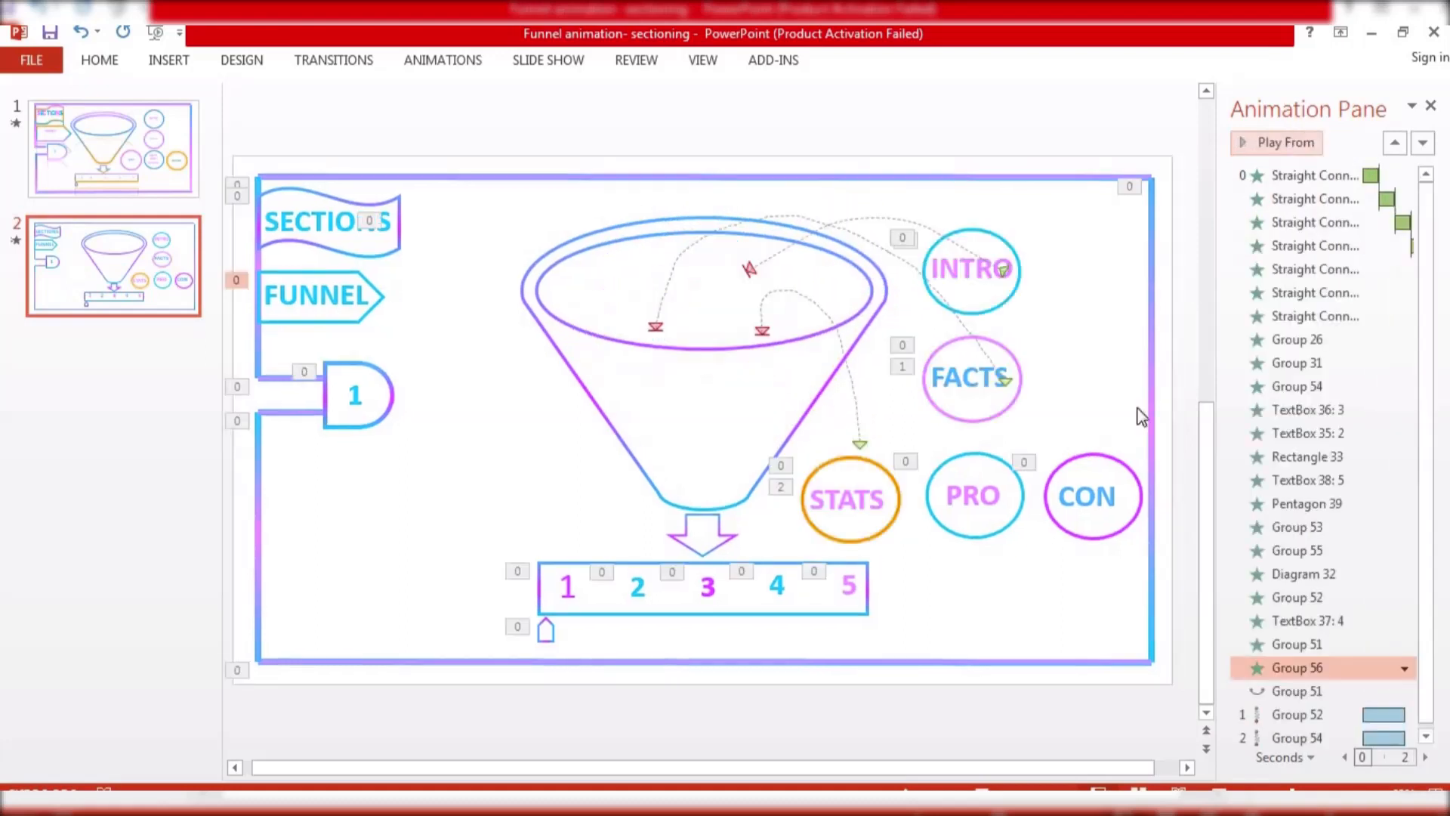
Add a custom motion path carrying the PRO circle up into the funnel's mouth, and preview it
left_click(1023, 496)
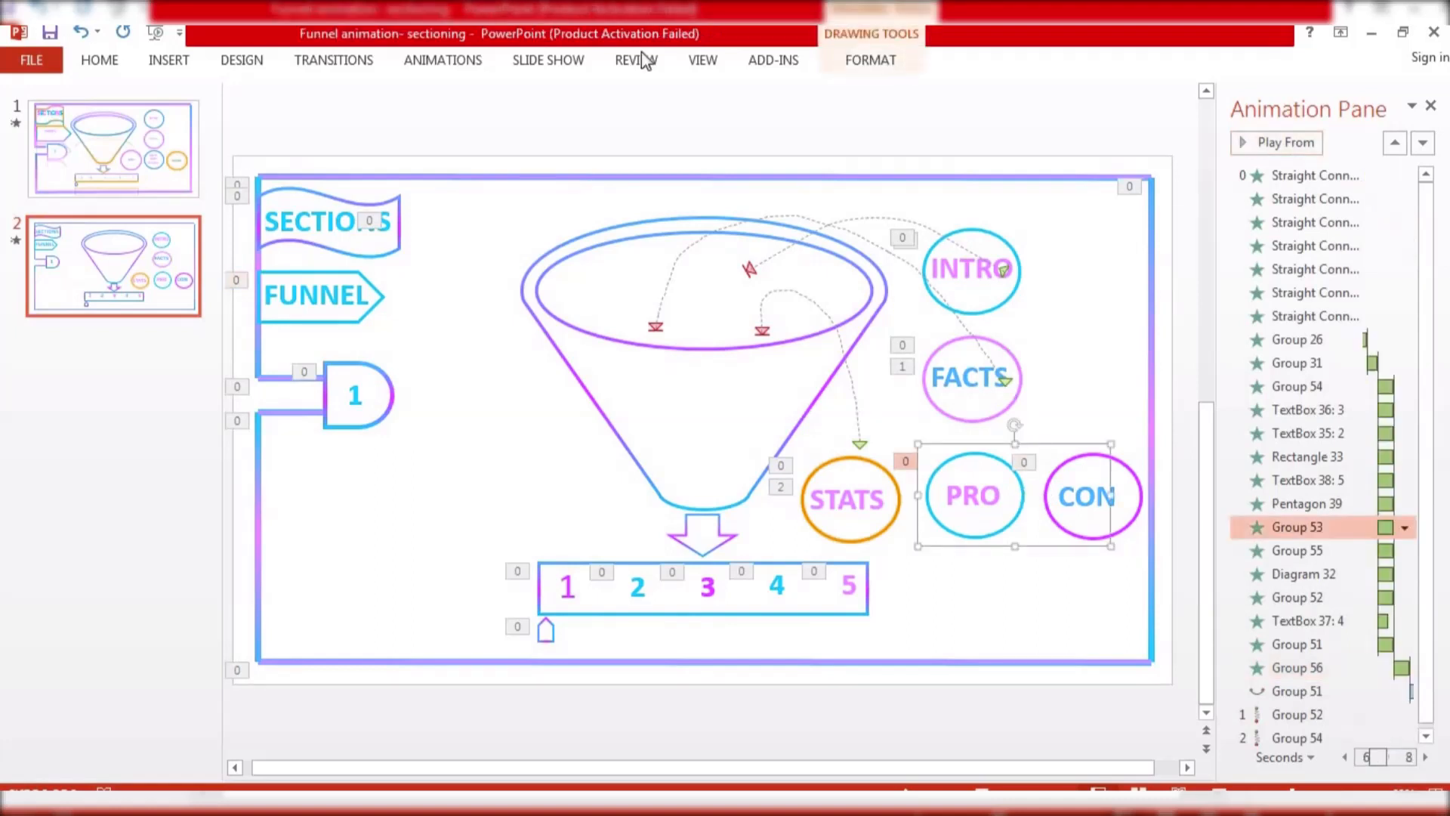
left_click(462, 66)
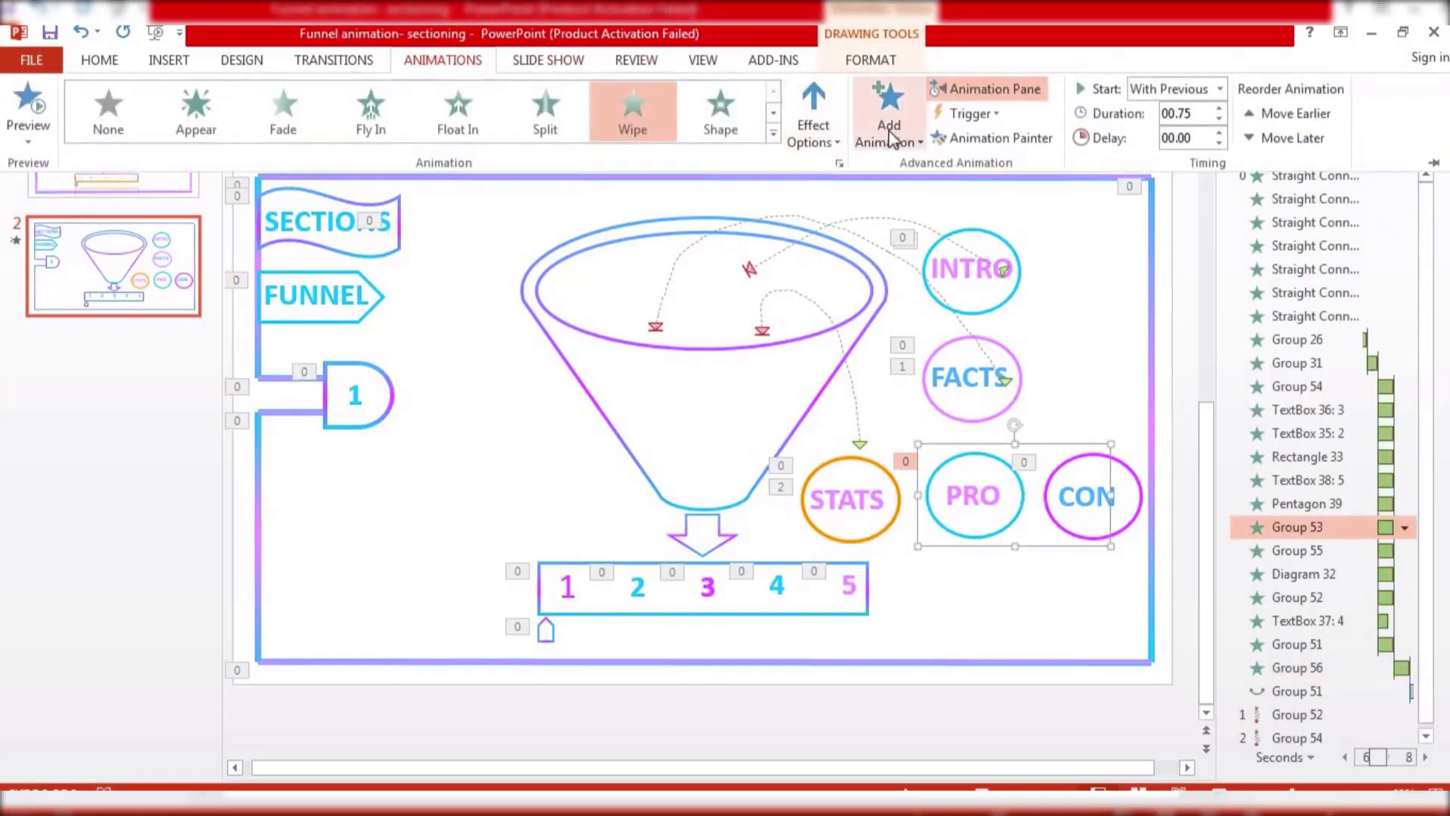
left_click(899, 136)
scroll(1099, 644, "down", 3)
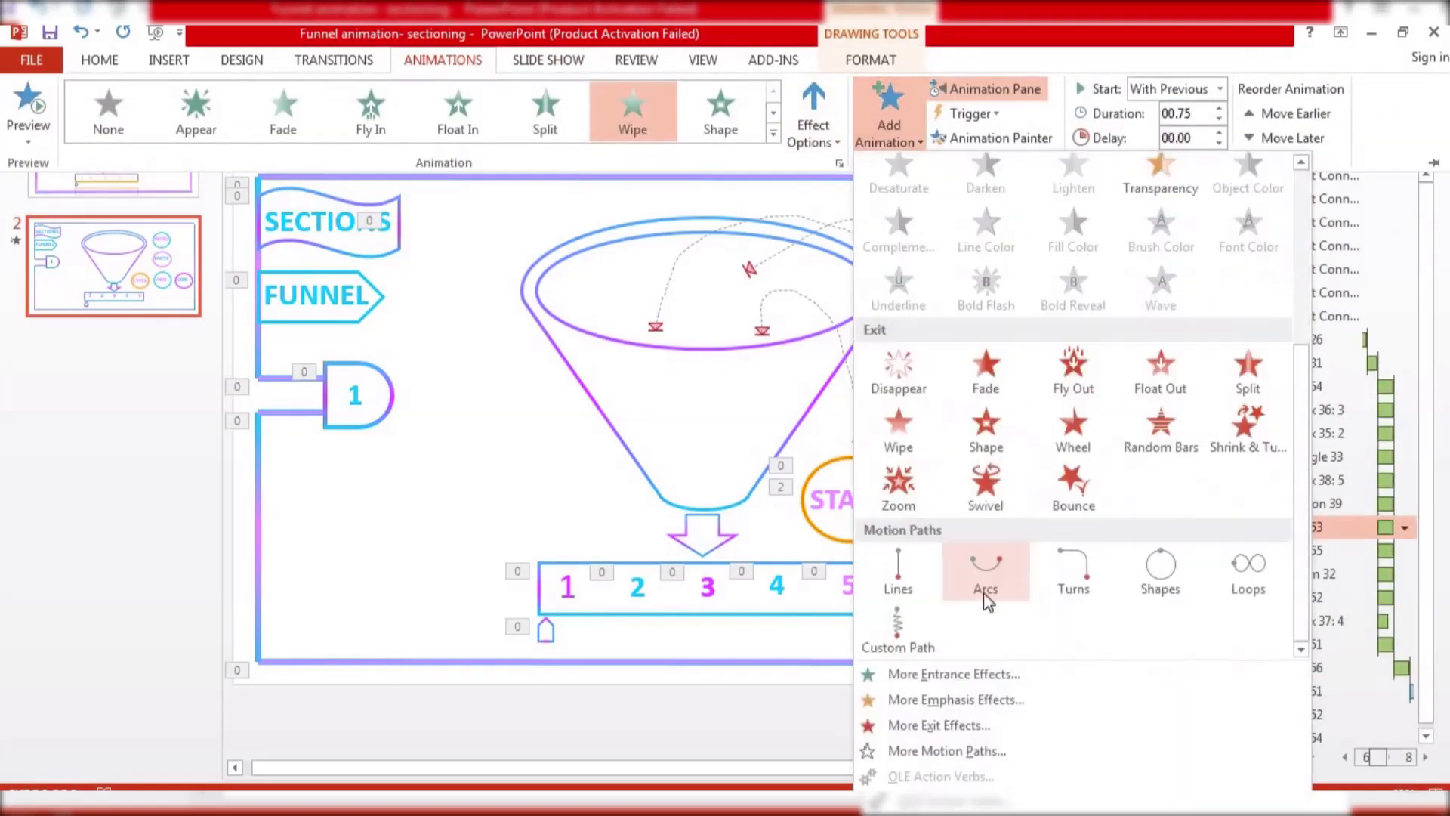
left_click(916, 625)
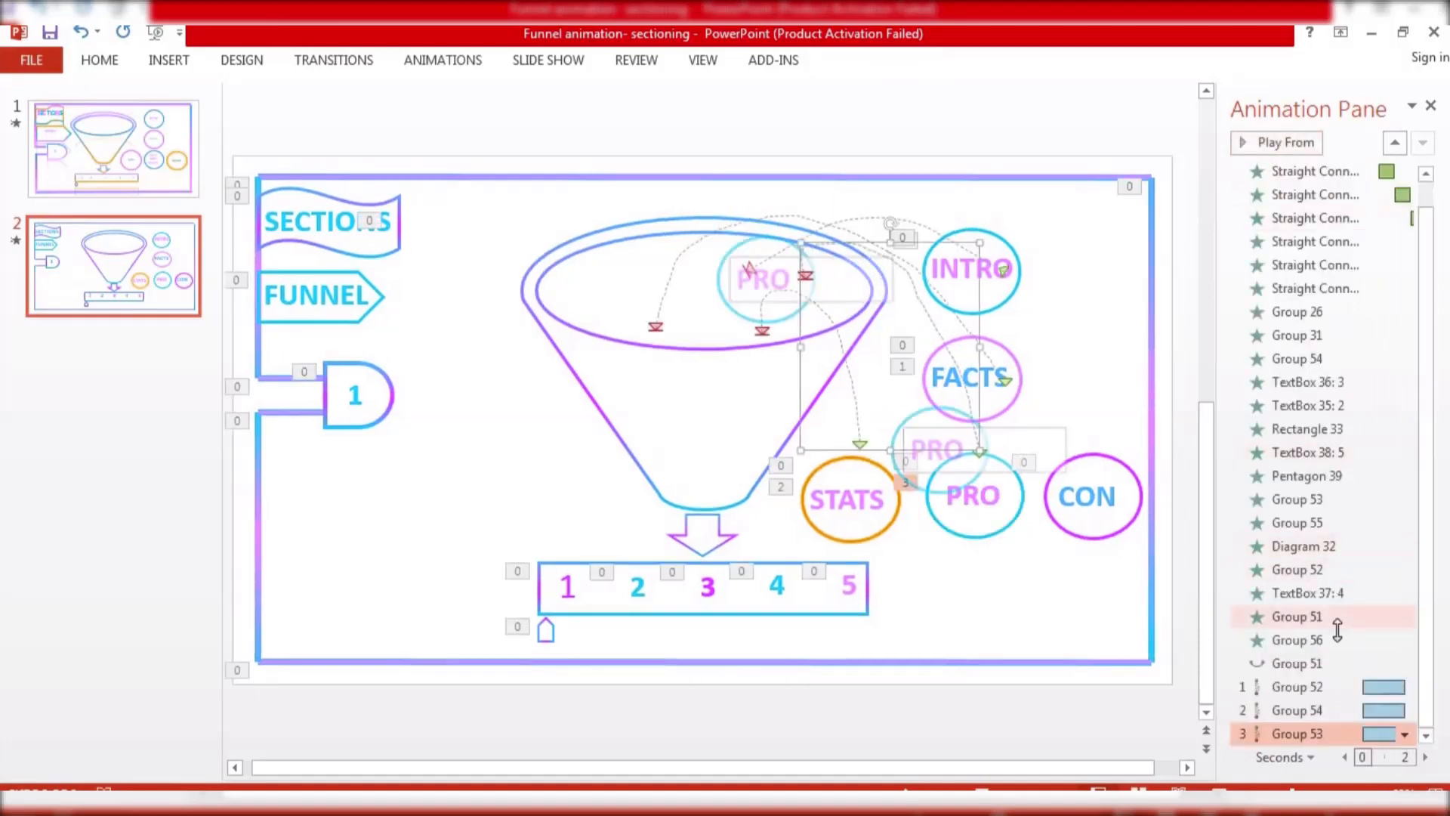
left_click(1337, 639)
left_click(1302, 147)
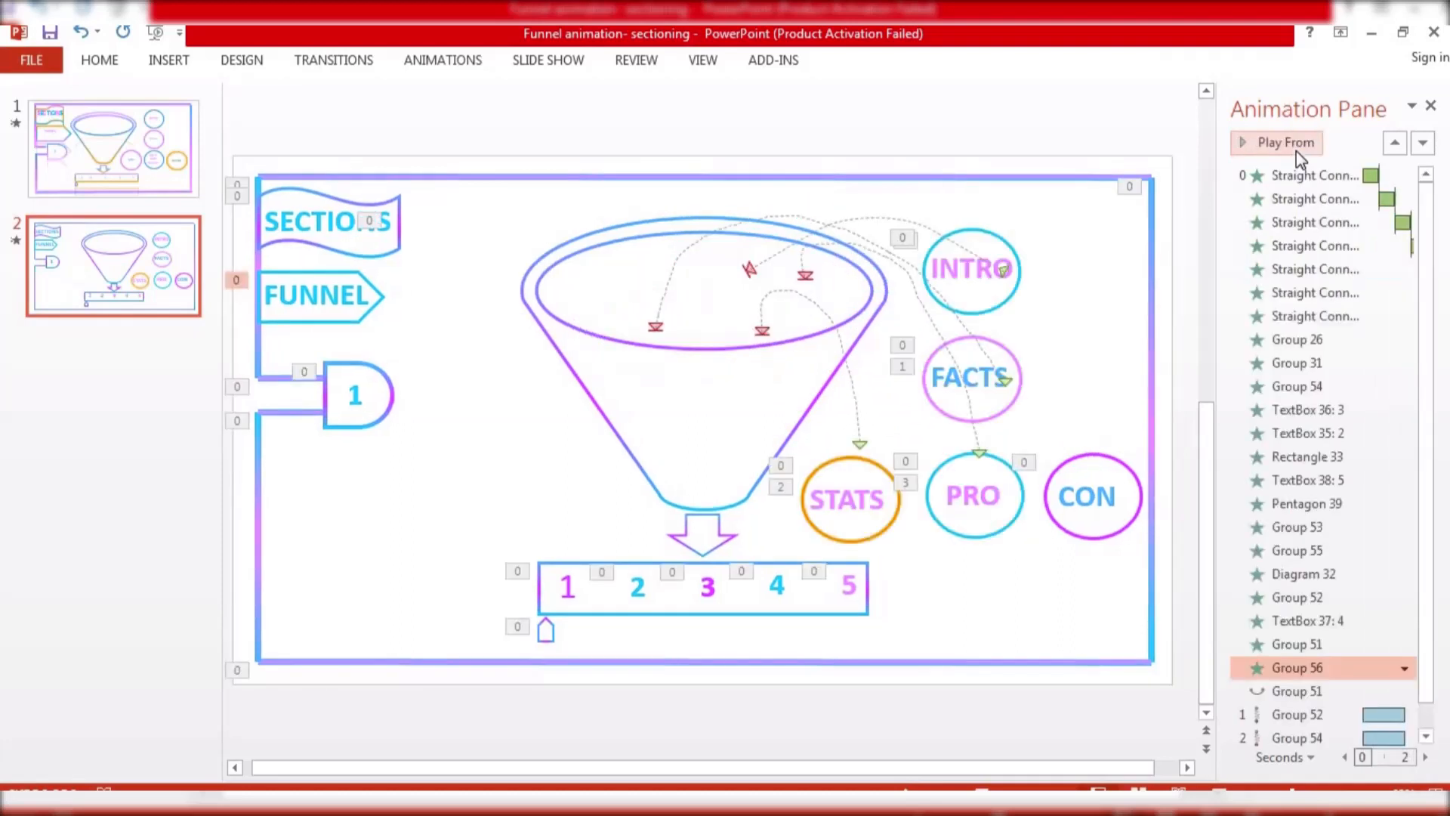
Resize the PRO motion path so it ends further right in the funnel, and preview the sequence
left_click(805, 276)
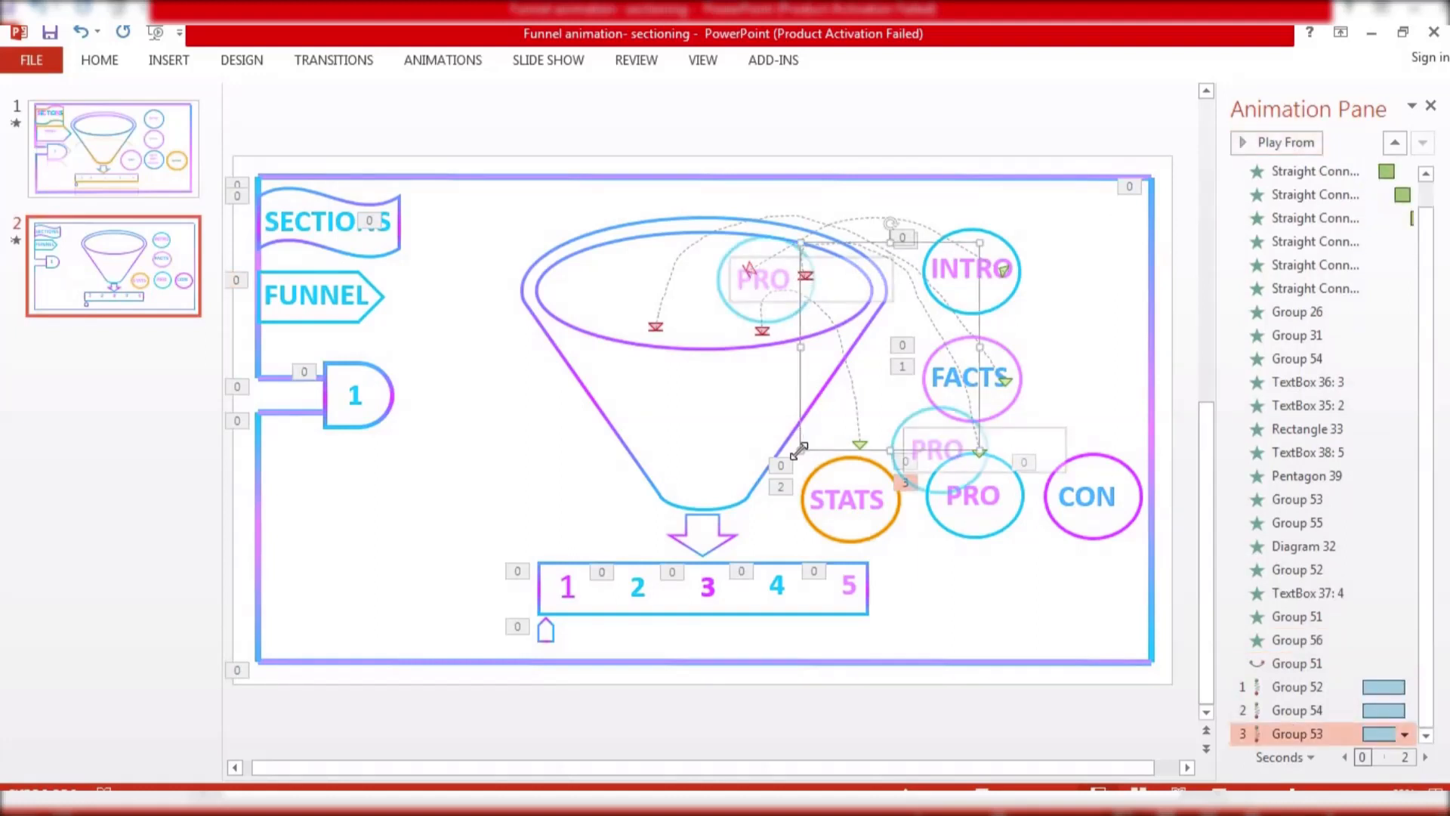
left_click_drag(799, 451, 840, 453)
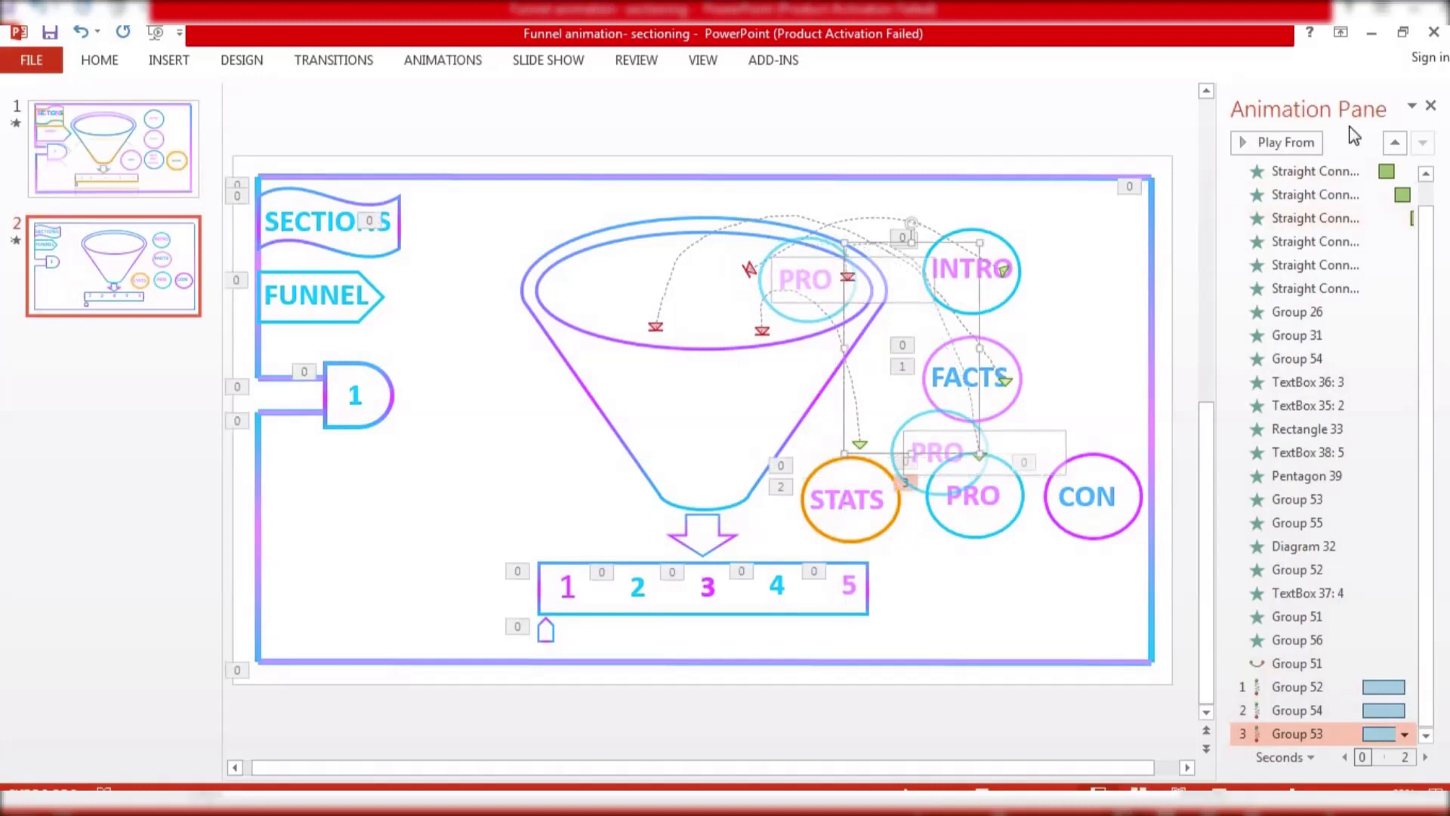
left_click(1296, 663)
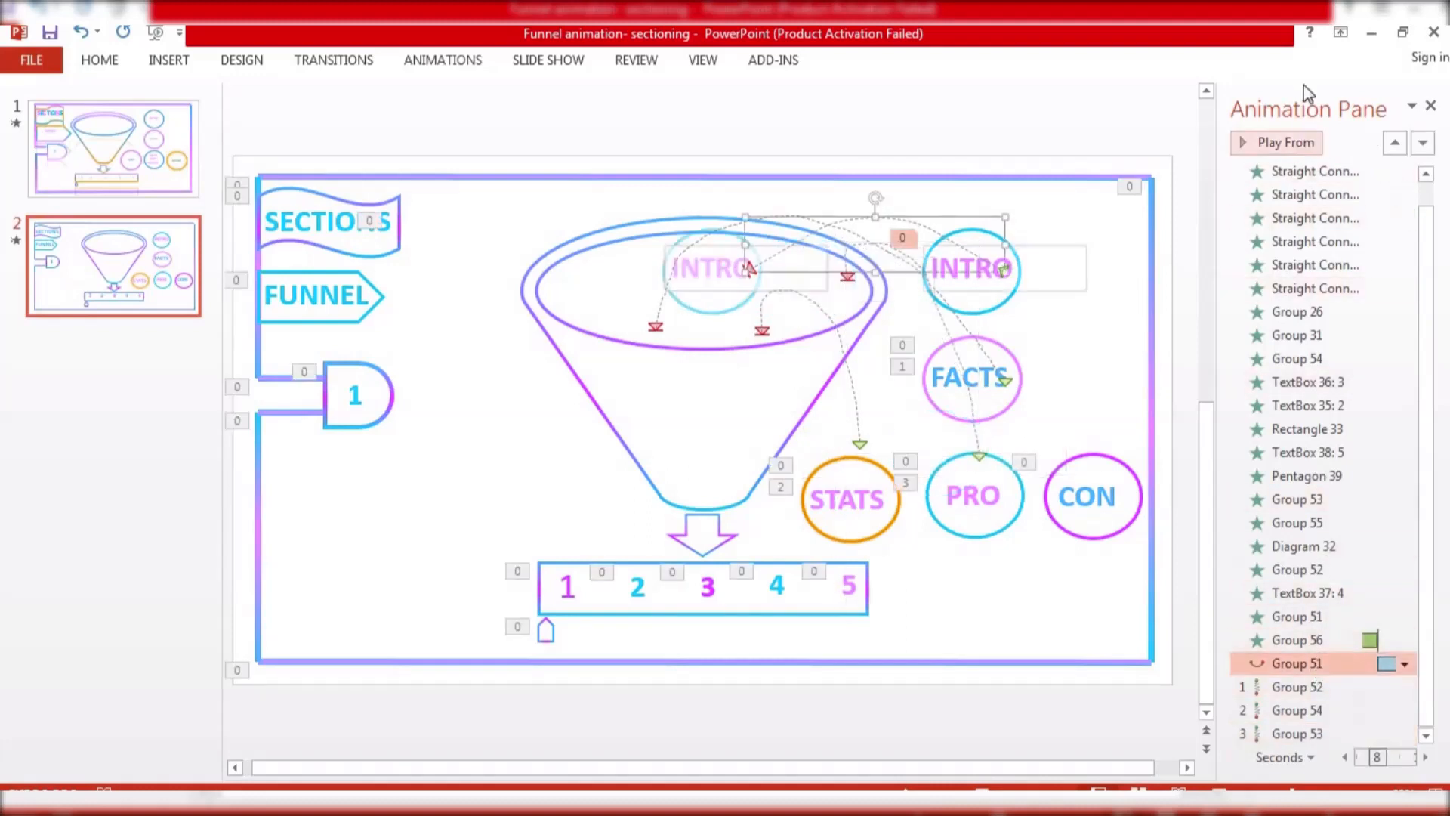
left_click(1312, 142)
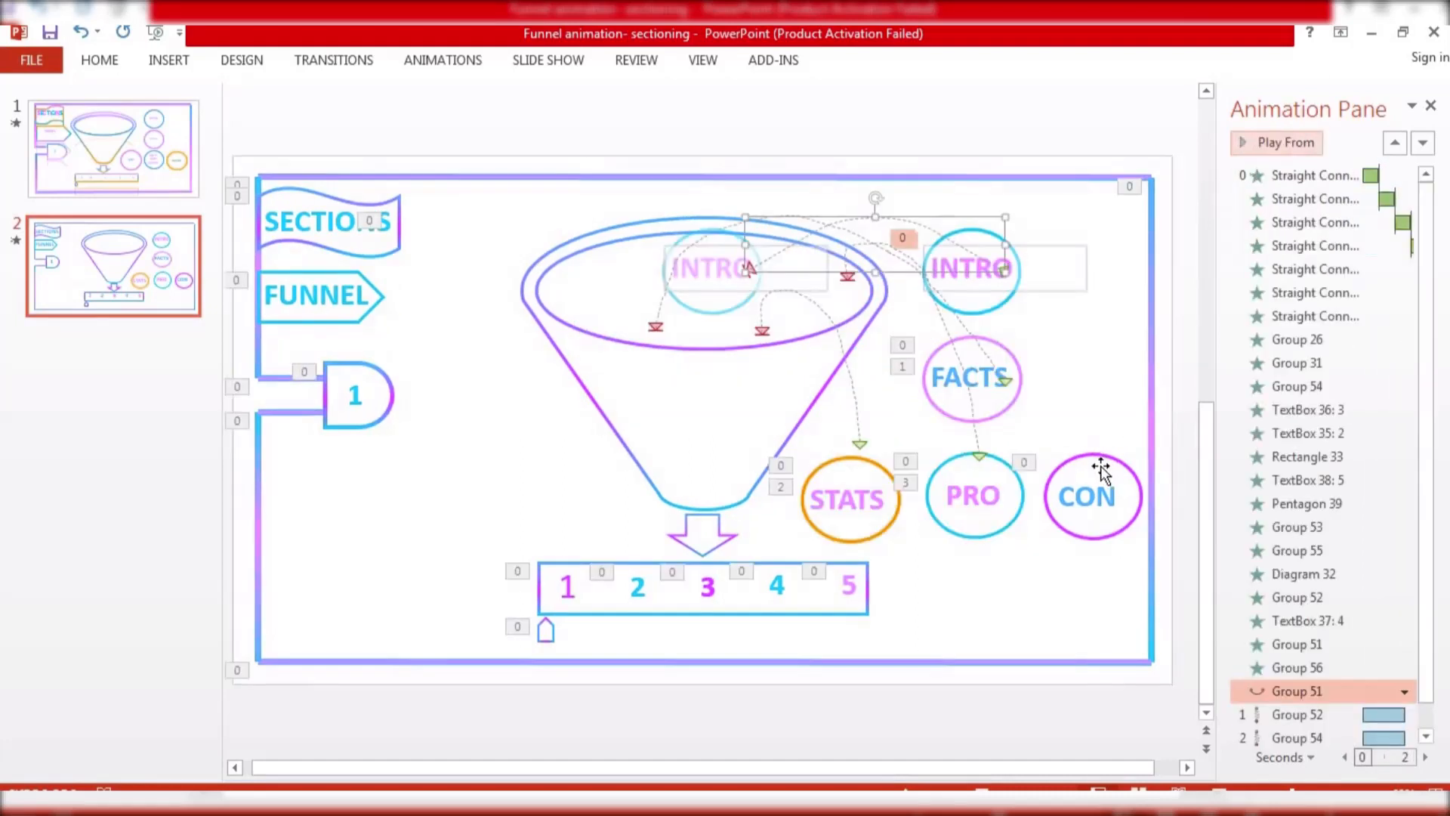
Add a custom motion path carrying the CON circle from its position up into the funnel's mouth
left_click(1122, 466)
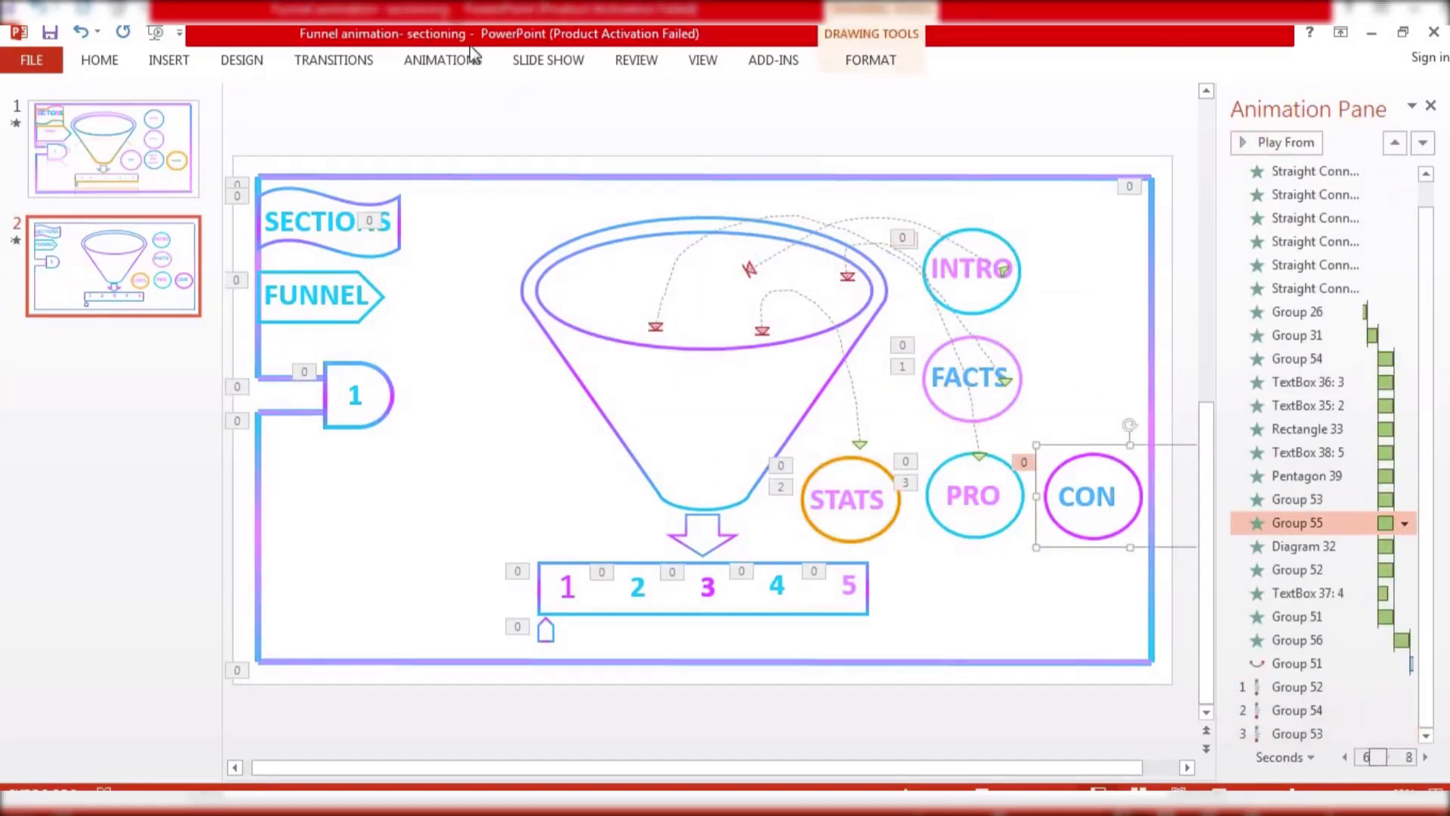
left_click(474, 65)
left_click(877, 128)
left_click(927, 613)
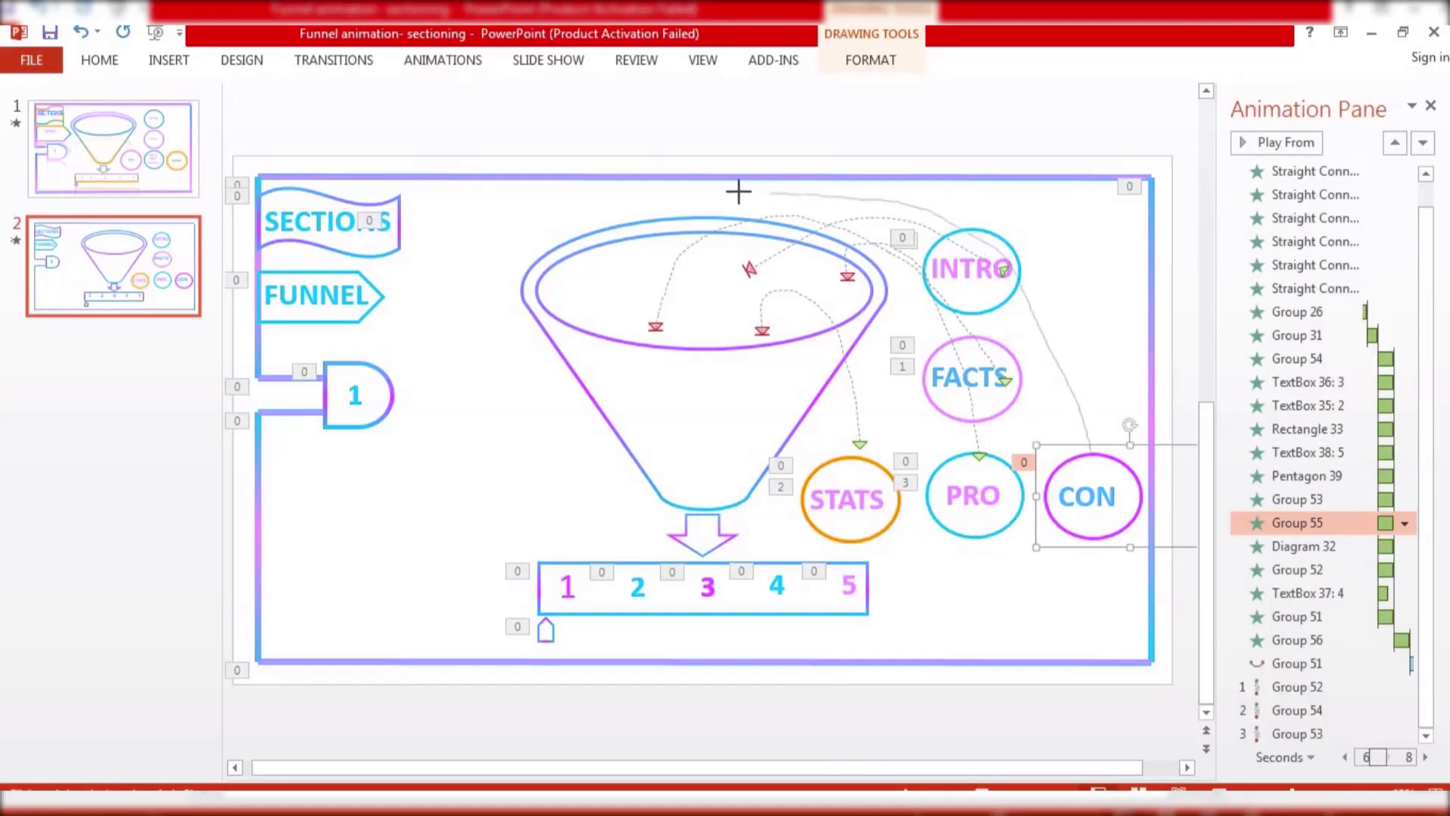
double_click(577, 282)
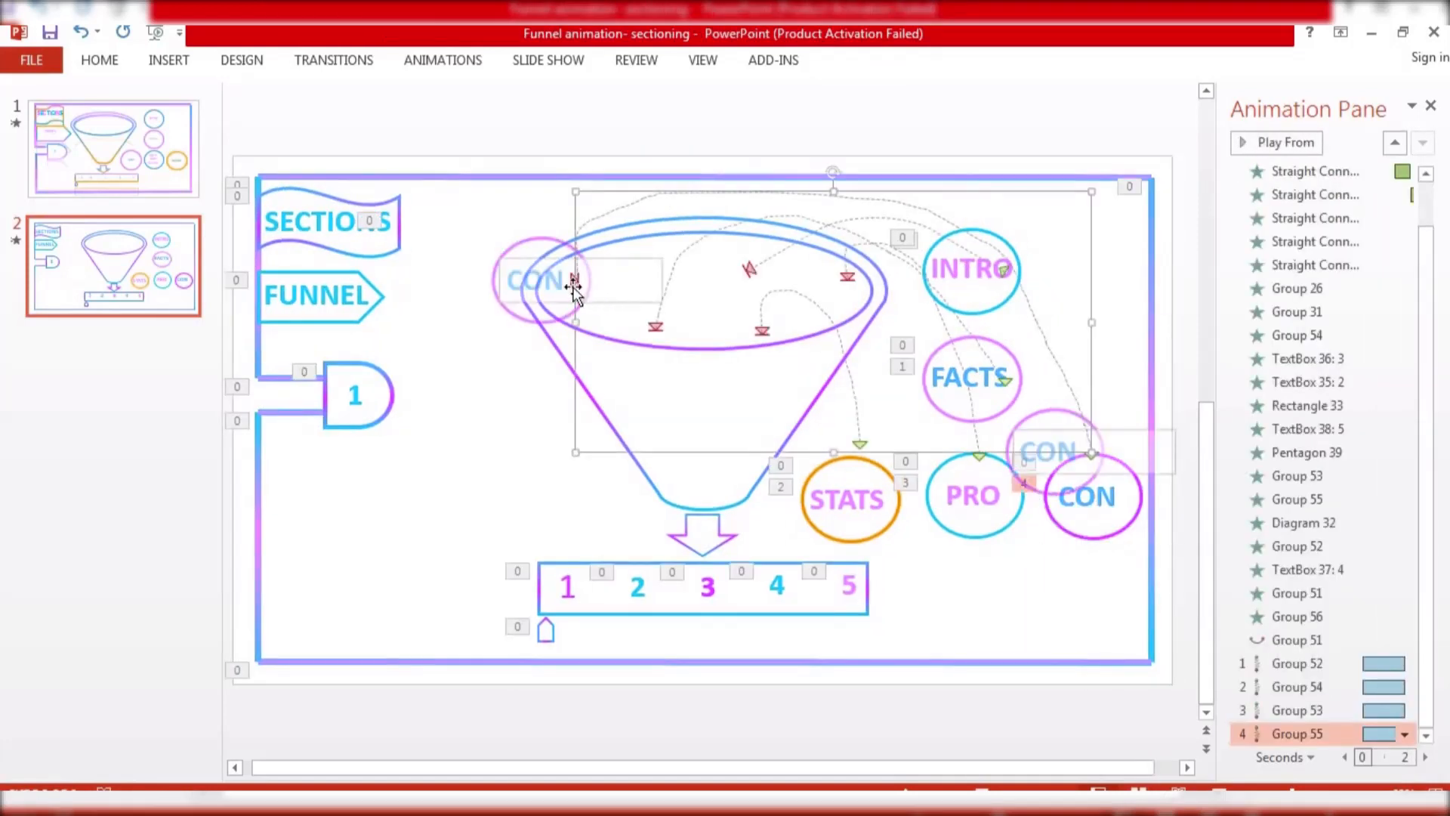
Resize the CON motion path so it ends further right in the funnel, and preview the animation sequence
left_click_drag(574, 453, 638, 440)
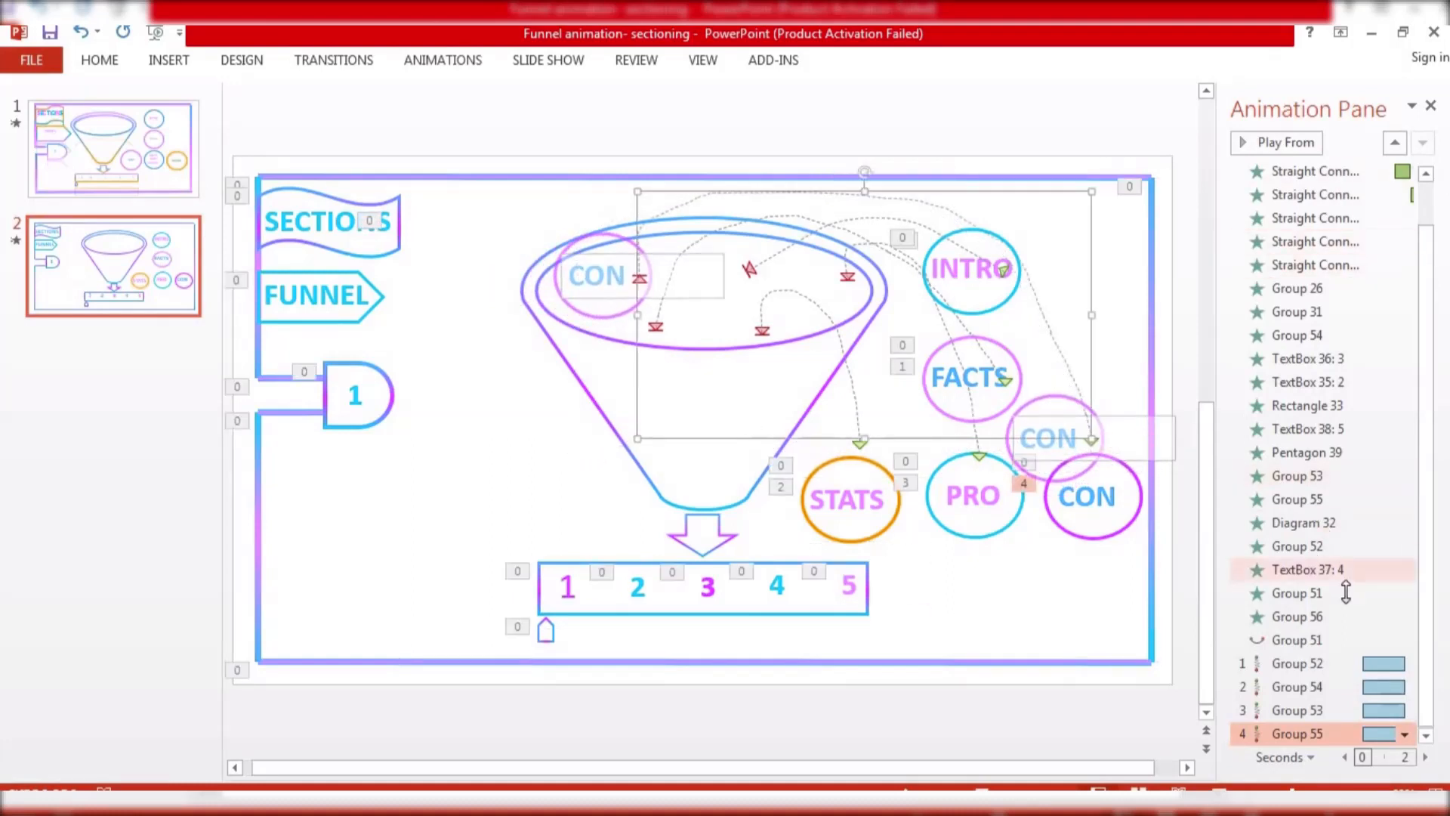
left_click(1284, 640)
left_click(1288, 143)
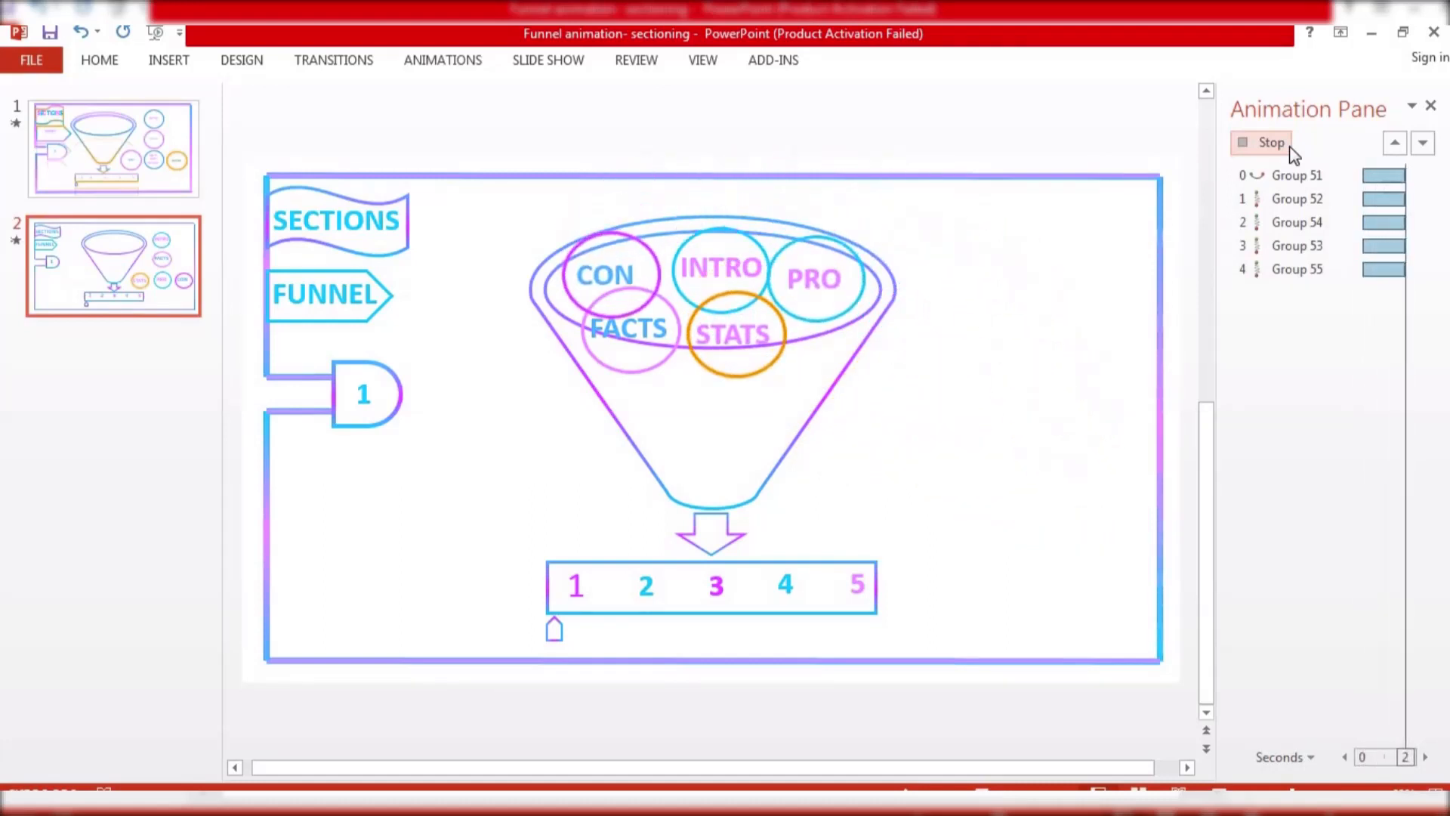
left_click(1295, 143)
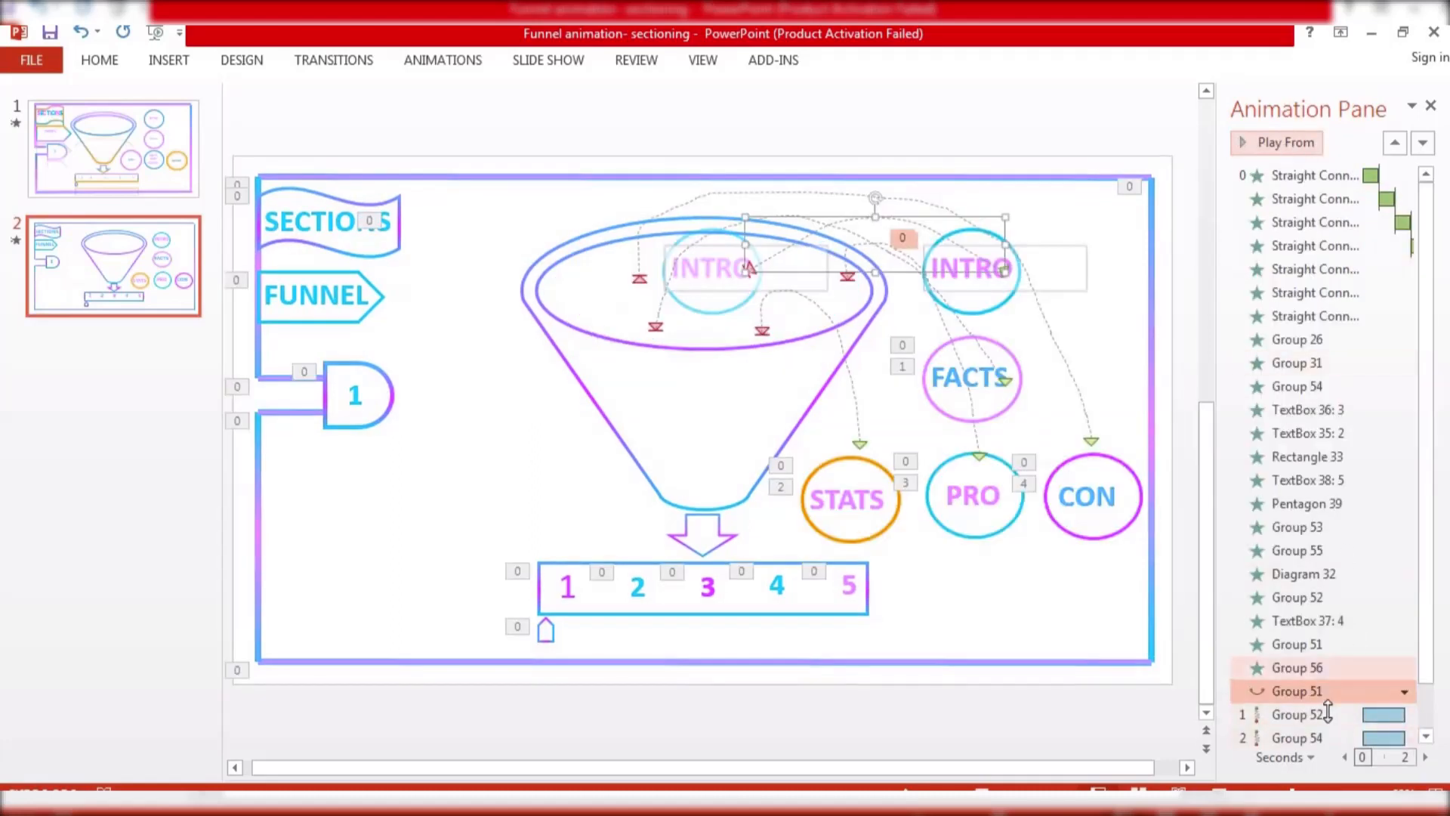
Set the Arc Down and each circle's motion path animation to Start After Previous so they play in sequence
scroll(1428, 653, "down", 2)
left_click(1406, 665)
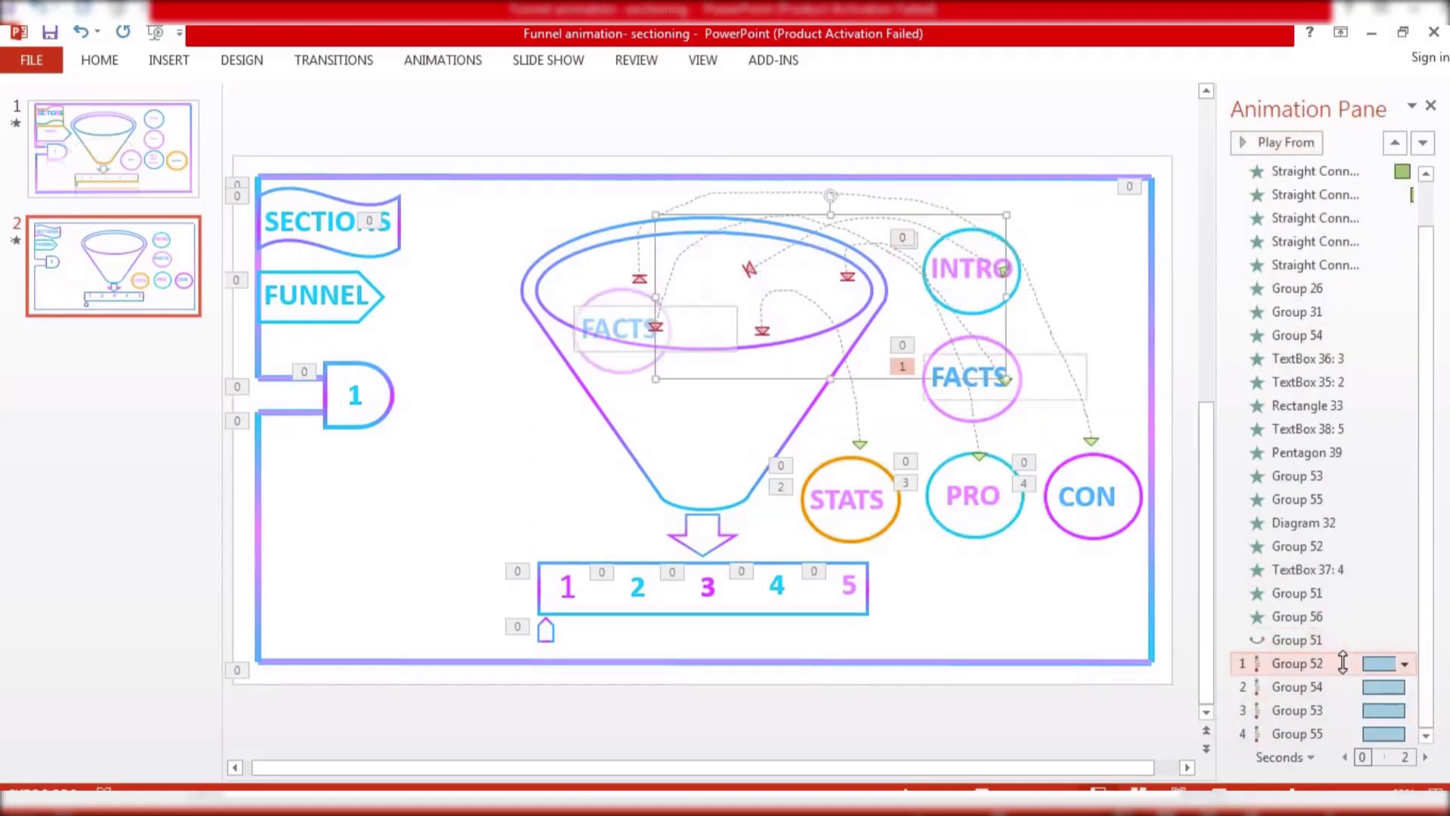
left_click(1406, 664)
left_click(1348, 514)
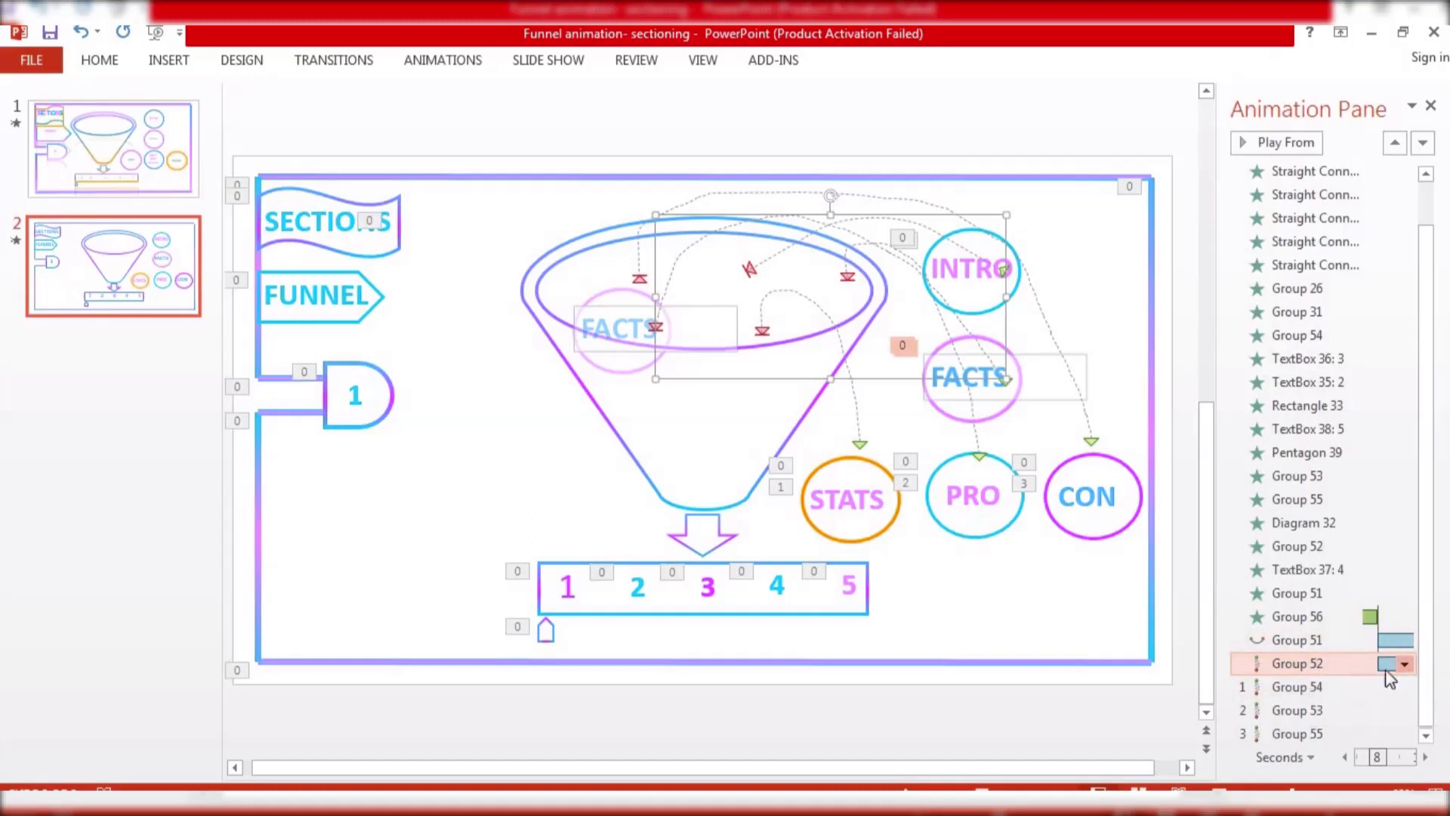
left_click(1405, 664)
left_click(1335, 540)
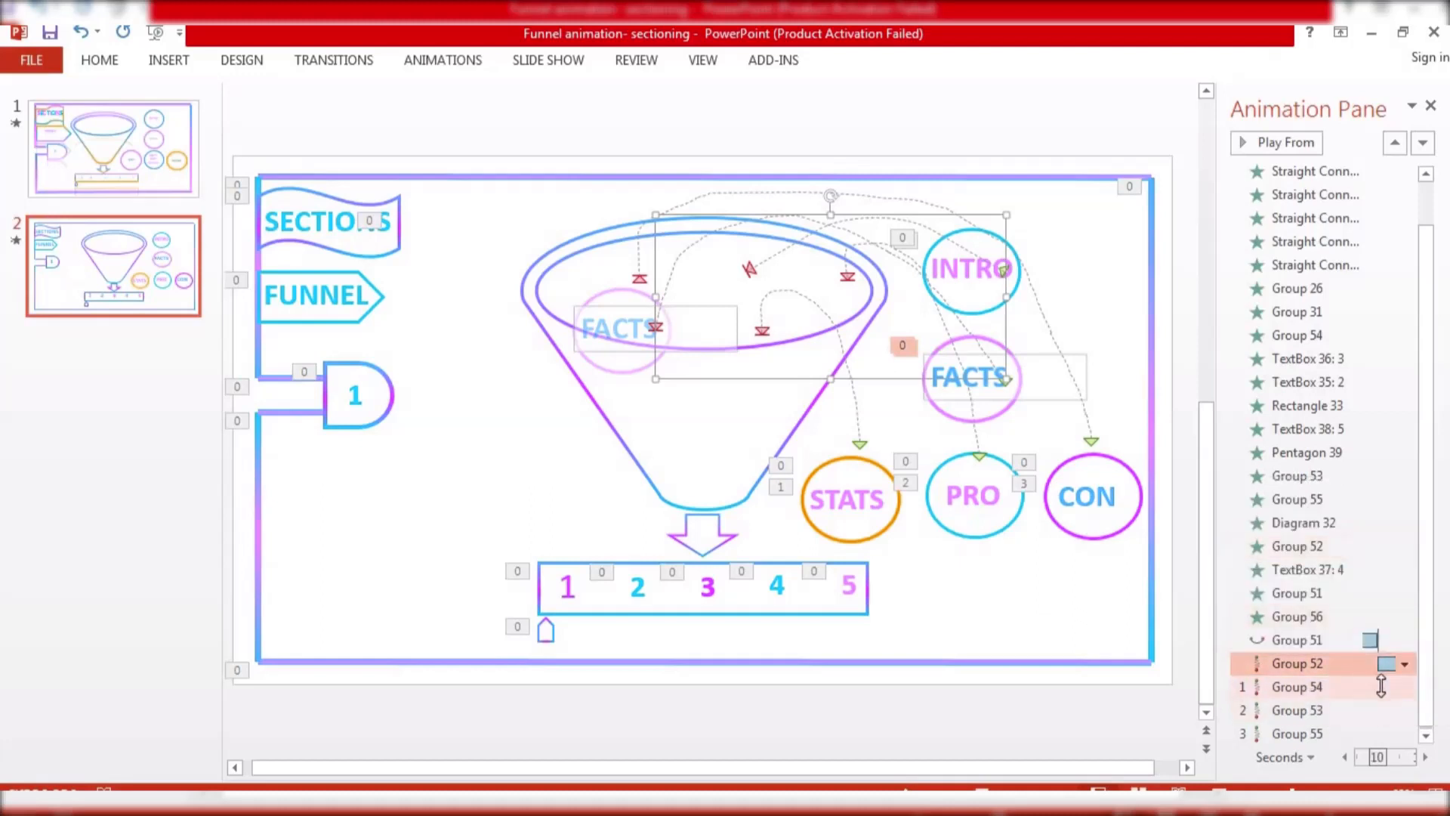
left_click(1380, 686)
left_click(1405, 686)
left_click(1341, 565)
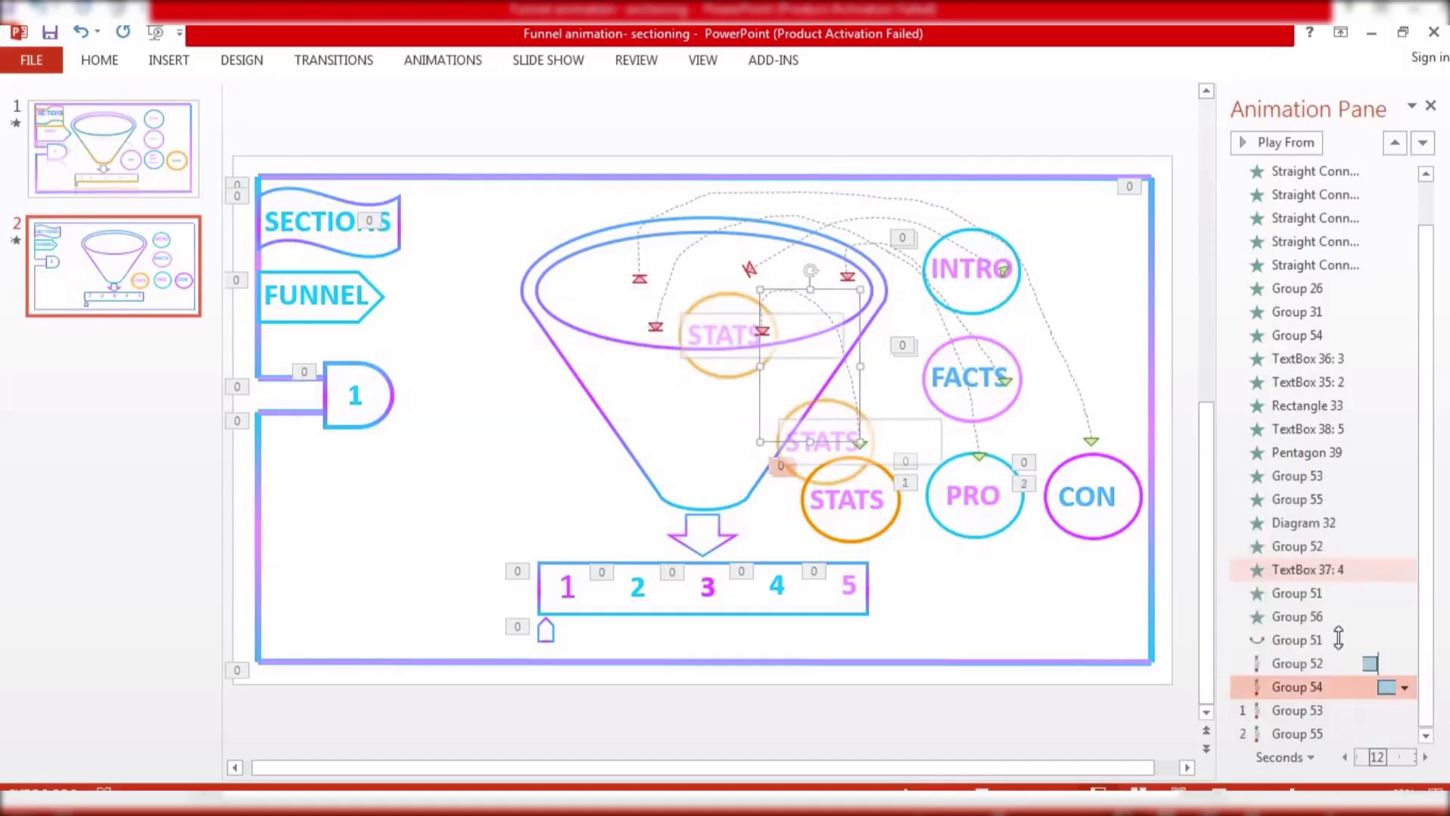
left_click(1394, 709)
left_click(1406, 713)
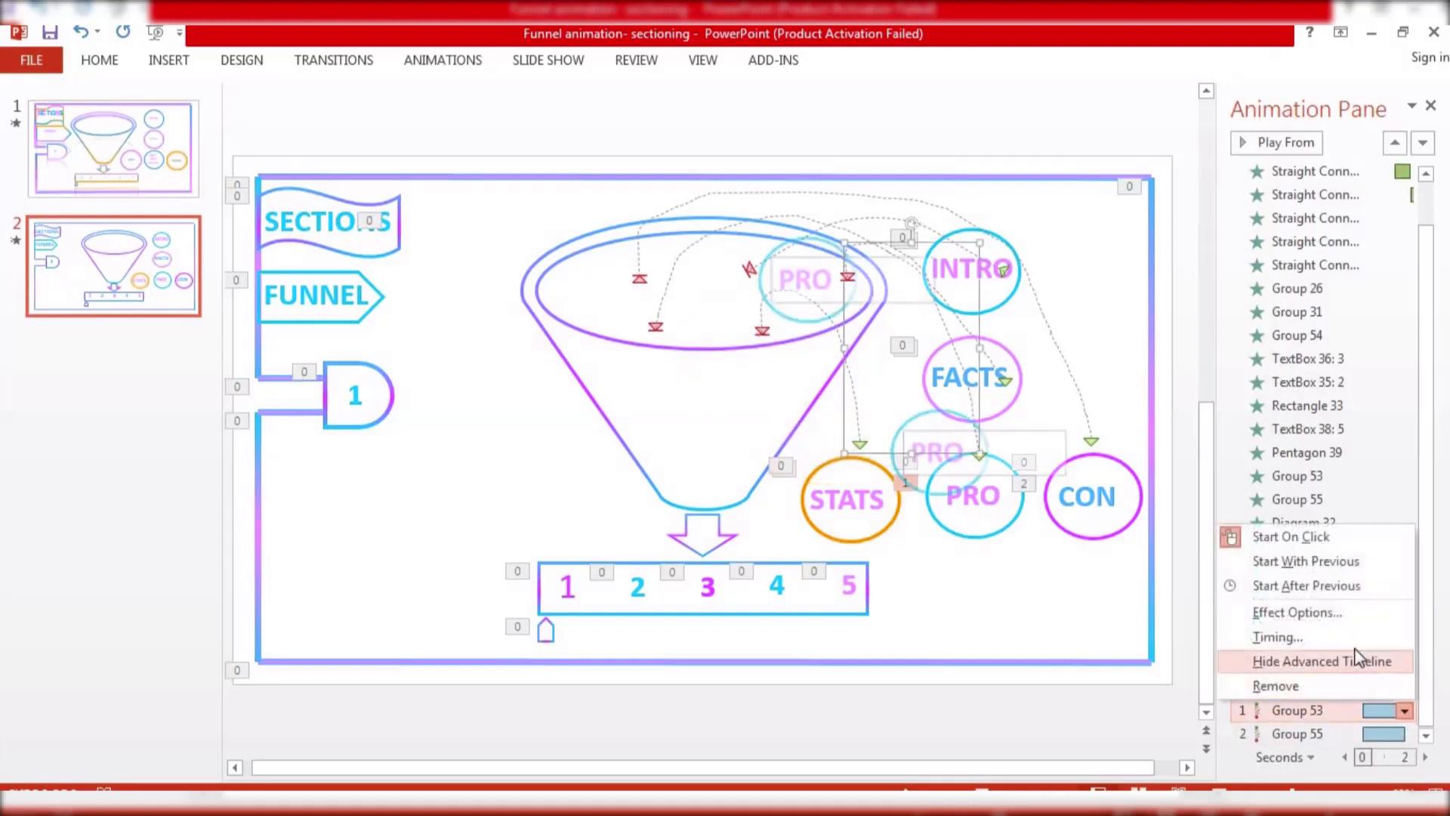
left_click(1350, 586)
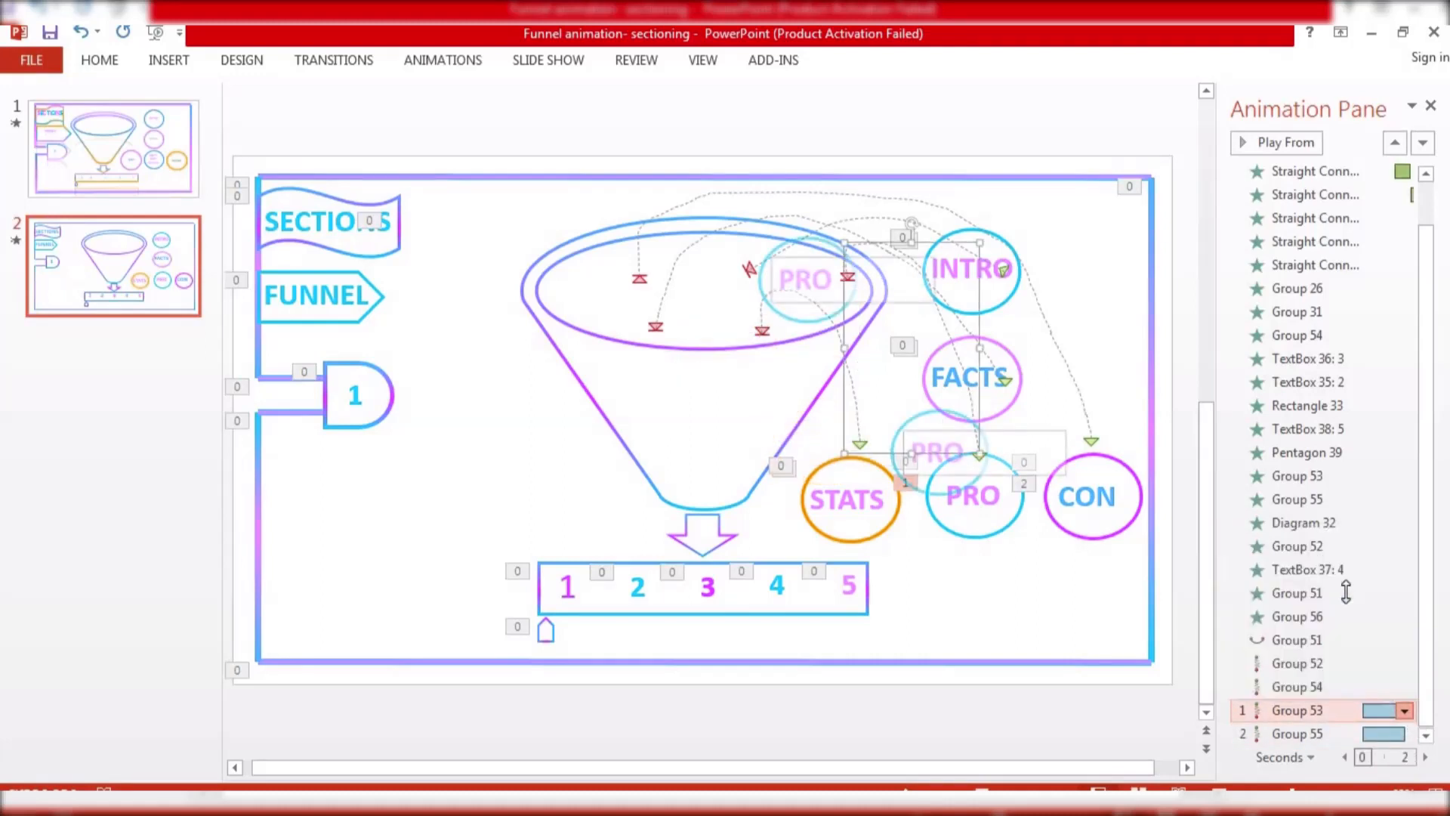
left_click(1392, 733)
left_click(1407, 734)
left_click(1346, 604)
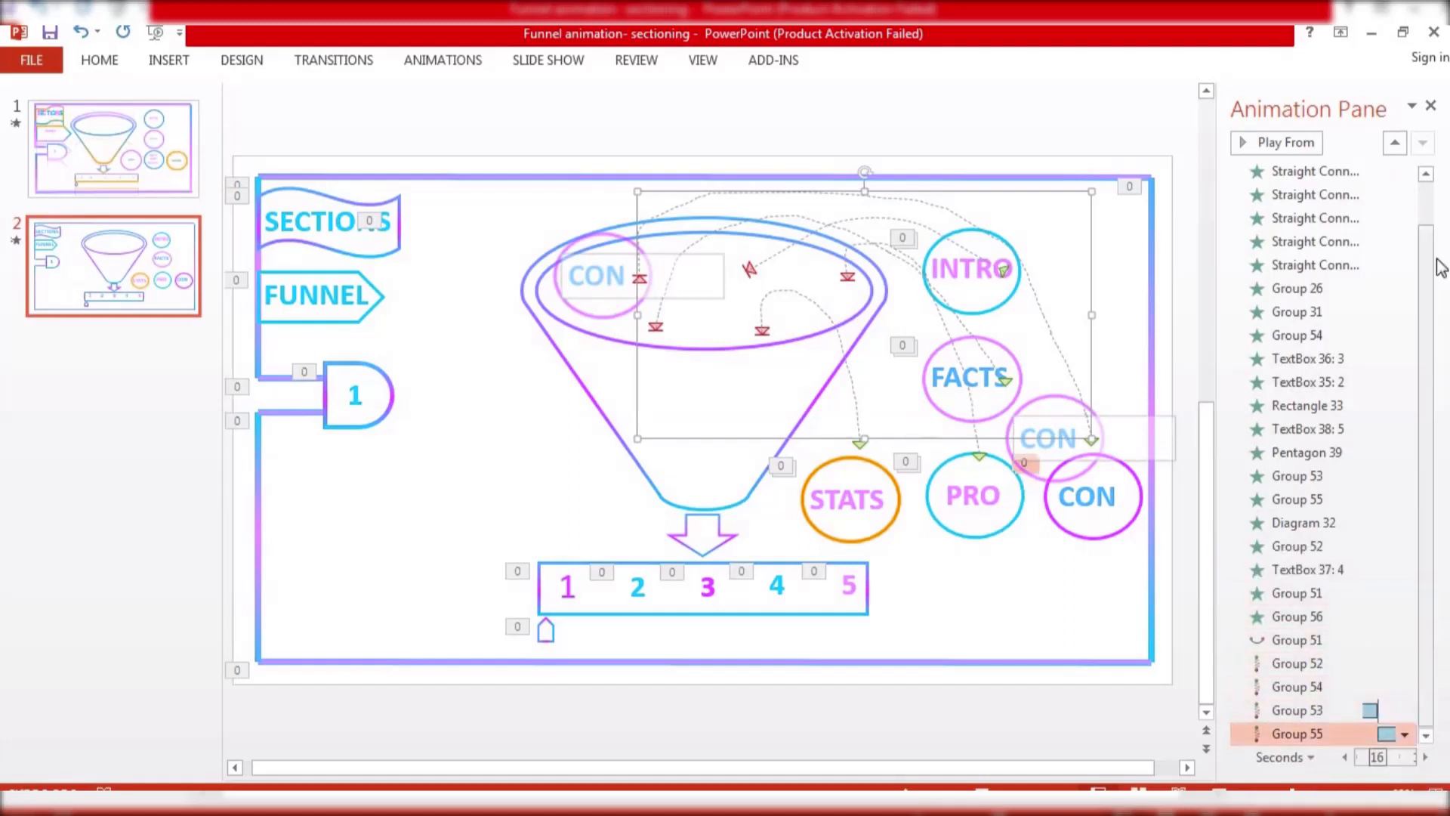
Close the Animation Pane and select the small pentagon marker below the numbered bar
left_click(1432, 106)
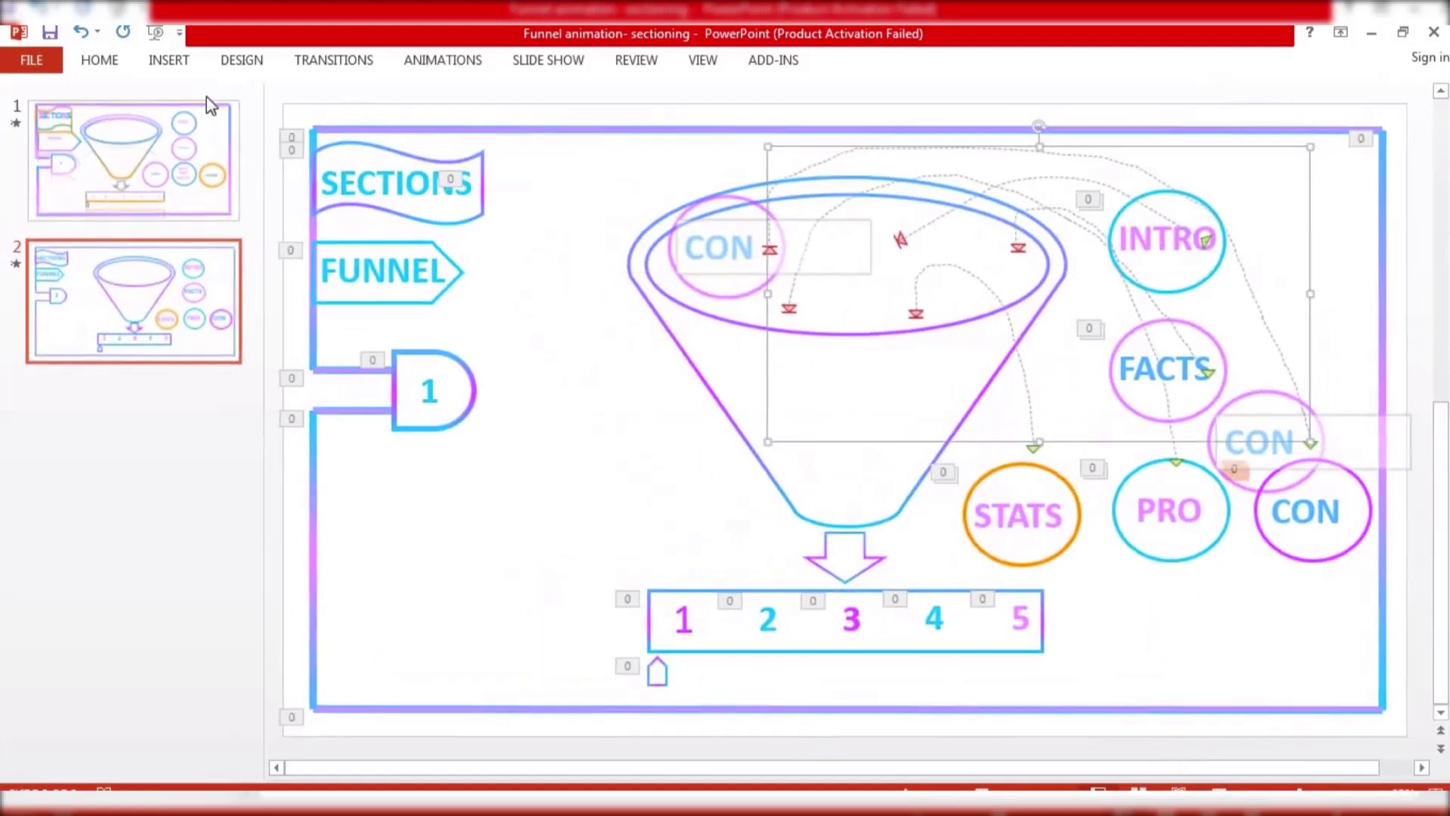
left_click(117, 62)
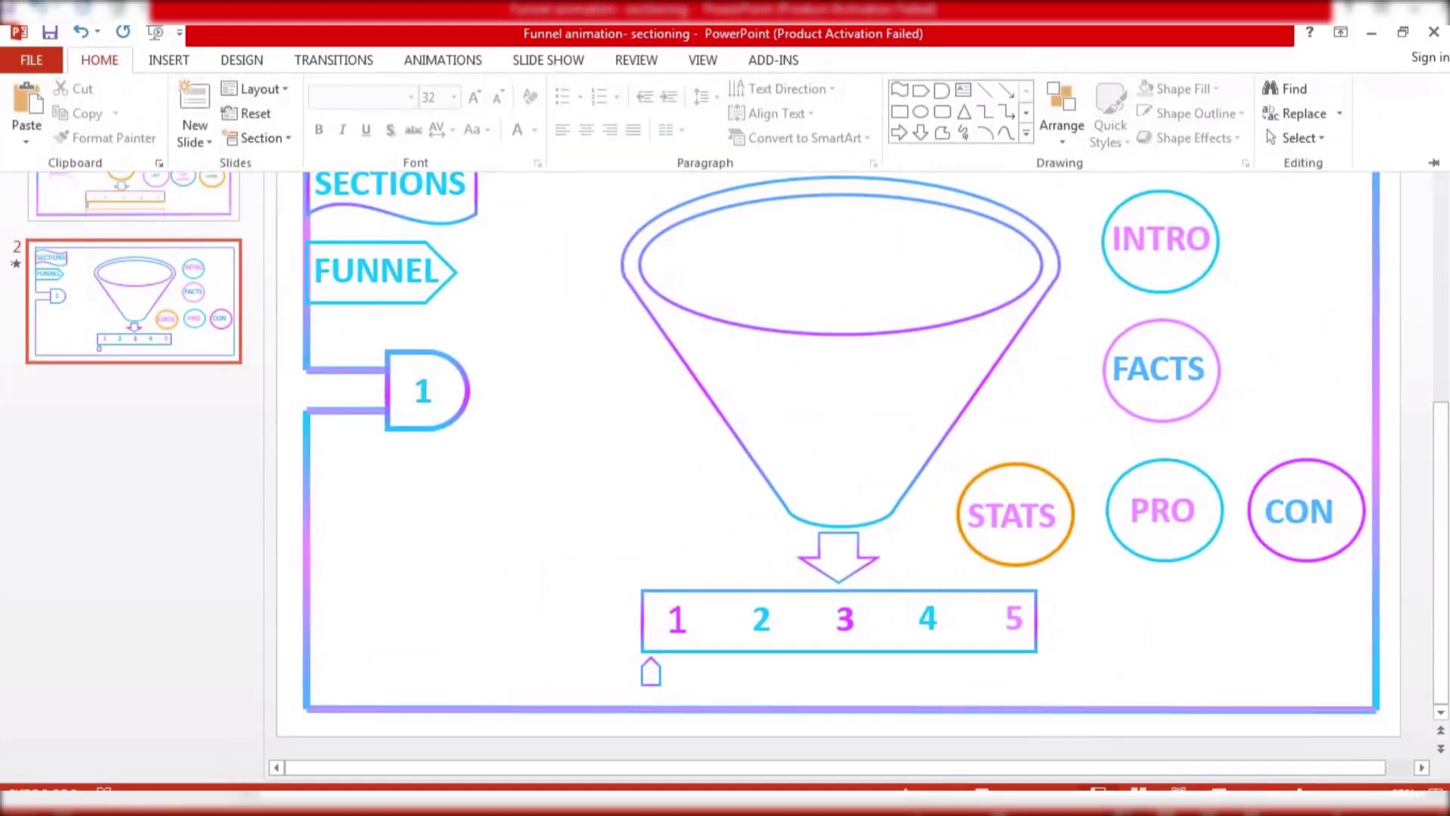
left_click(651, 679)
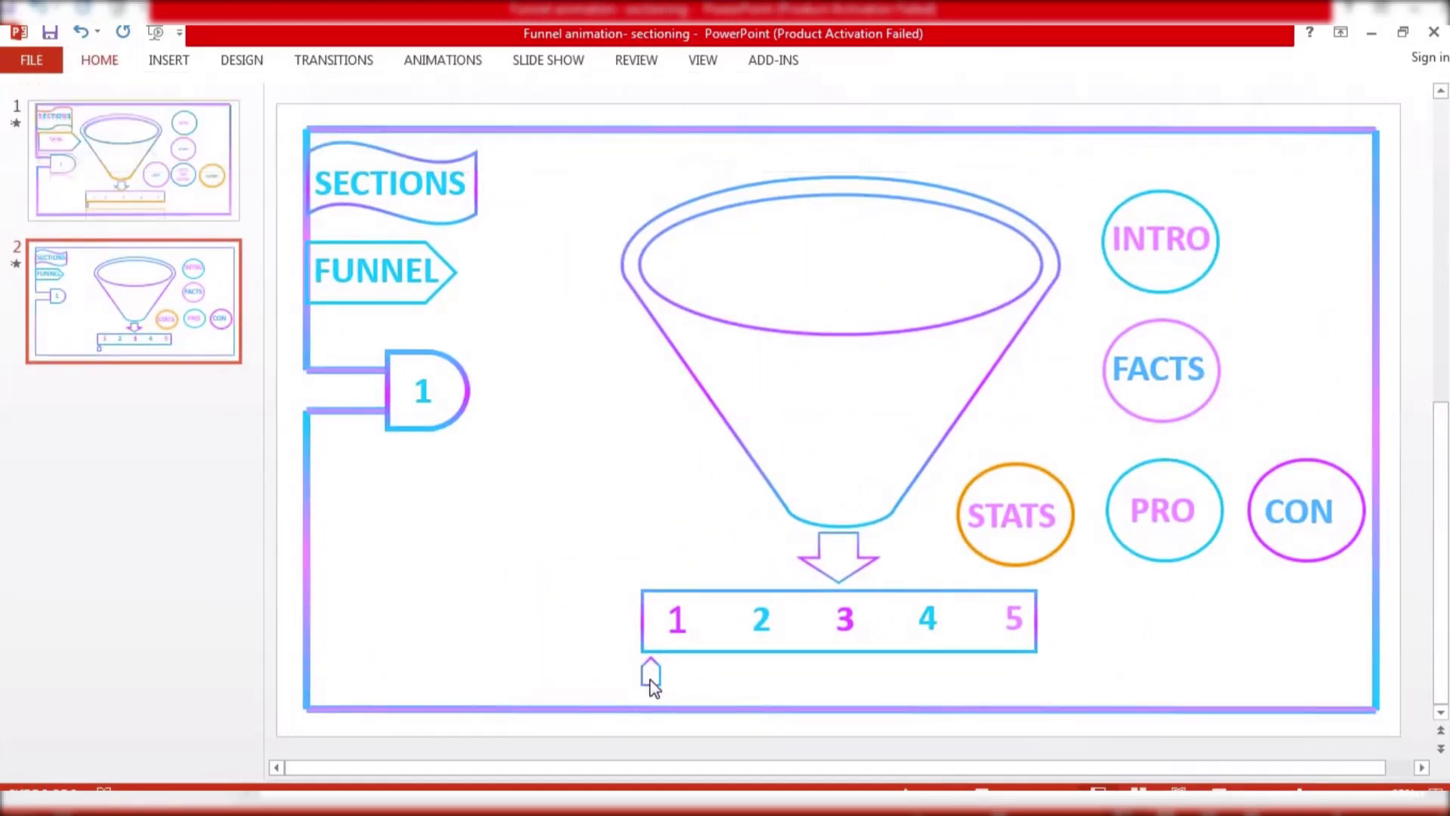
left_click(654, 679)
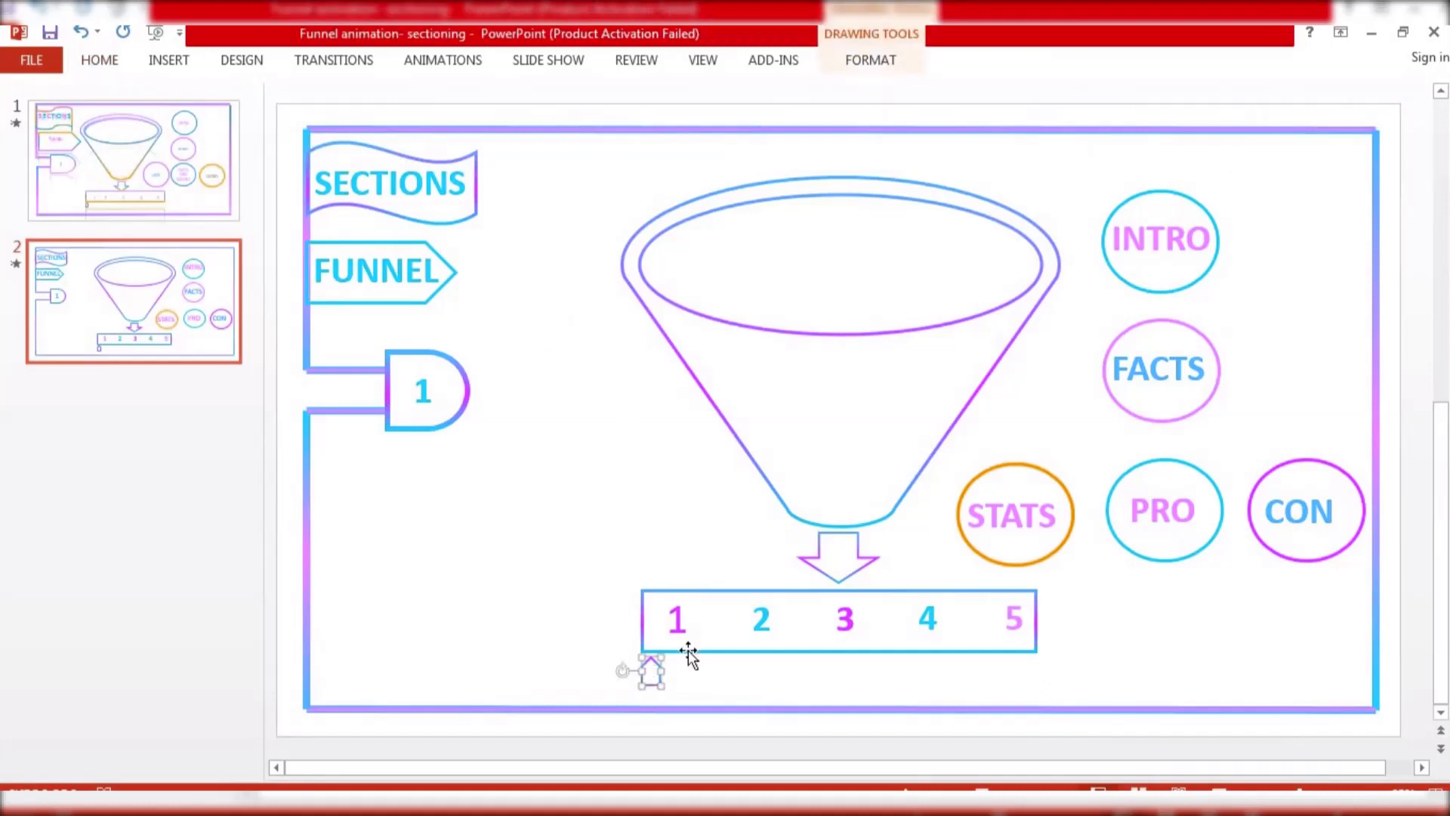